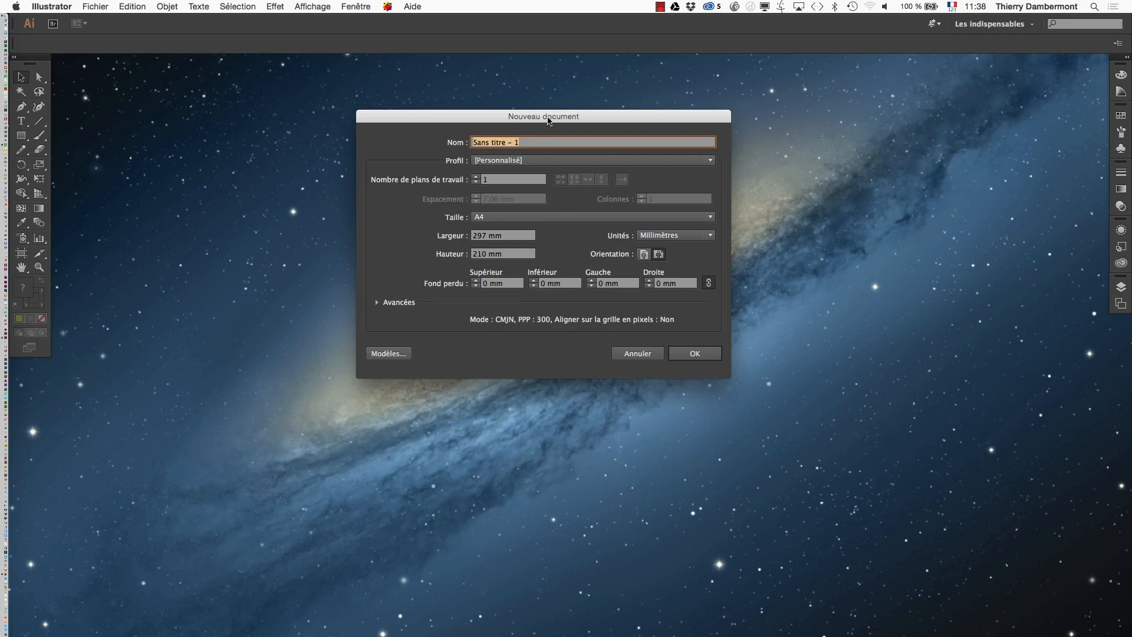
Step: Choose the Impression profile for the new document
left_click_drag(551, 116, 495, 106)
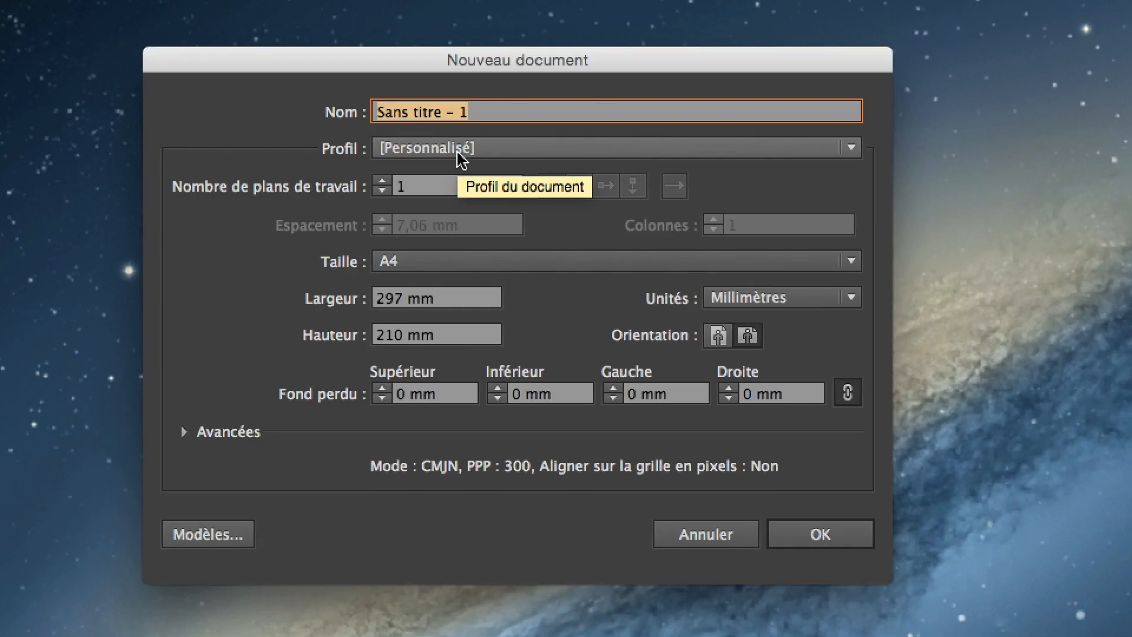
left_click(457, 152)
left_click(461, 205)
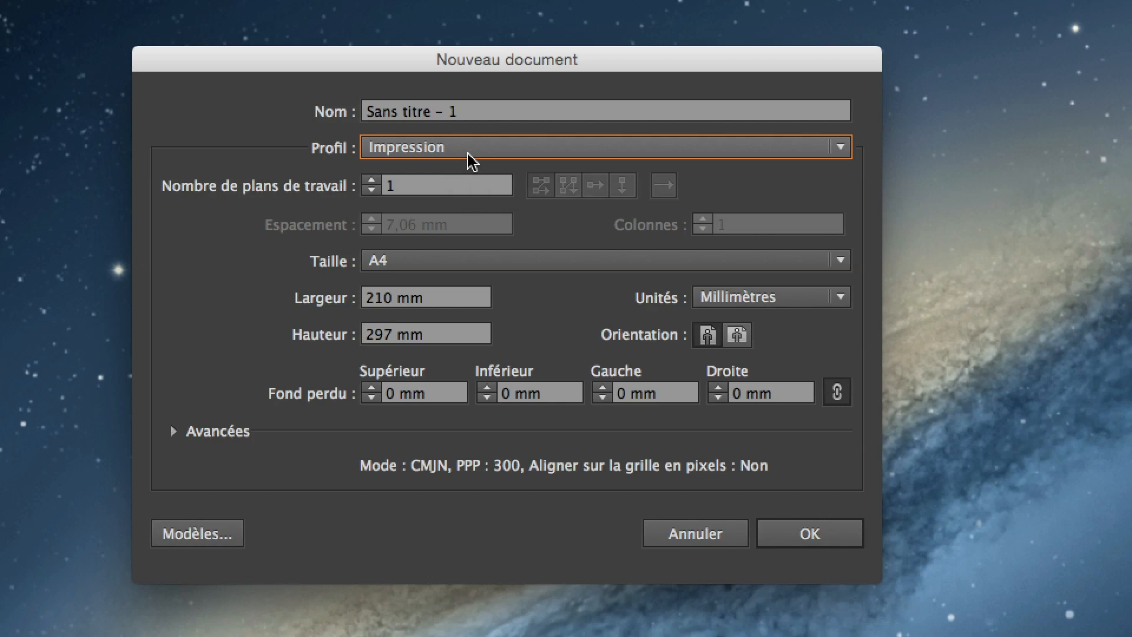
left_click(469, 155)
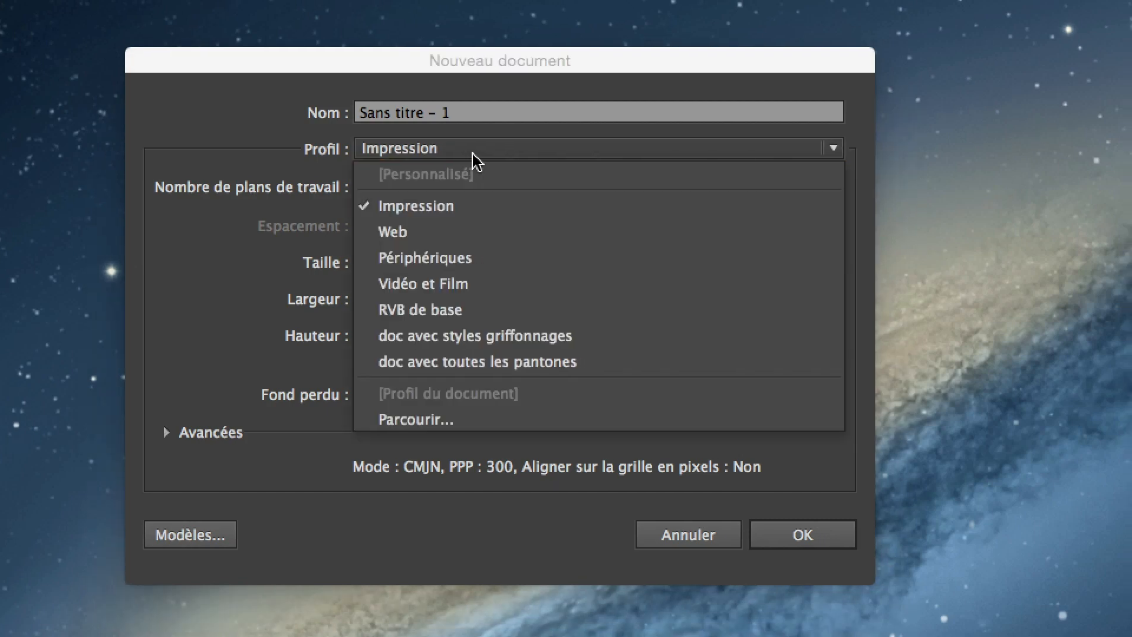
left_click(473, 158)
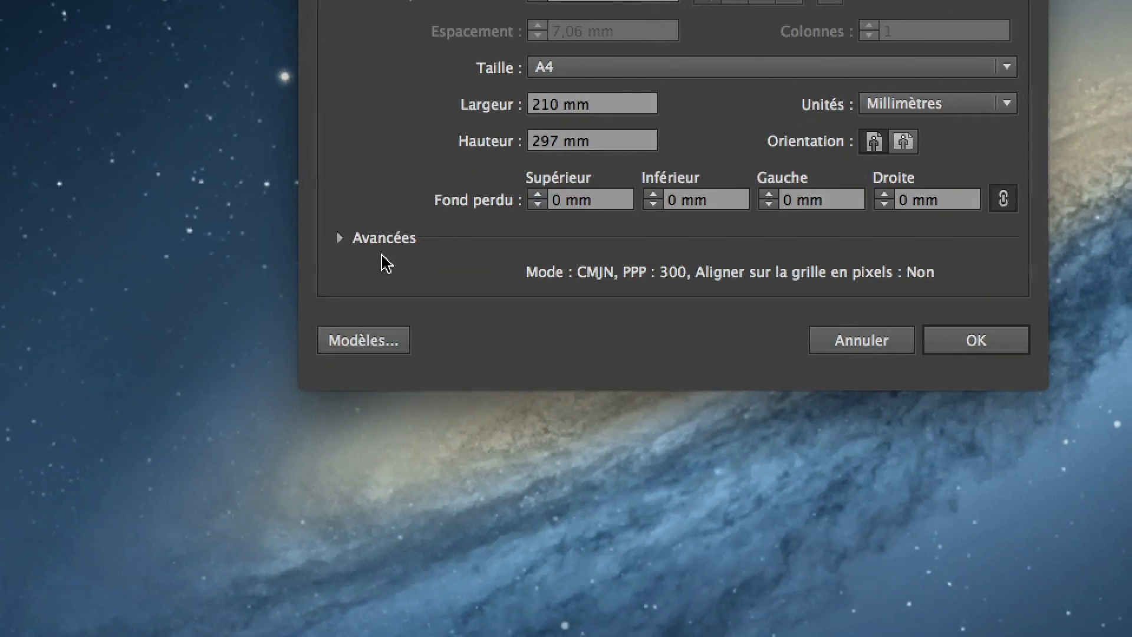
Step: Reveal the new document's advanced settings and set its color mode to RVB
left_click(370, 252)
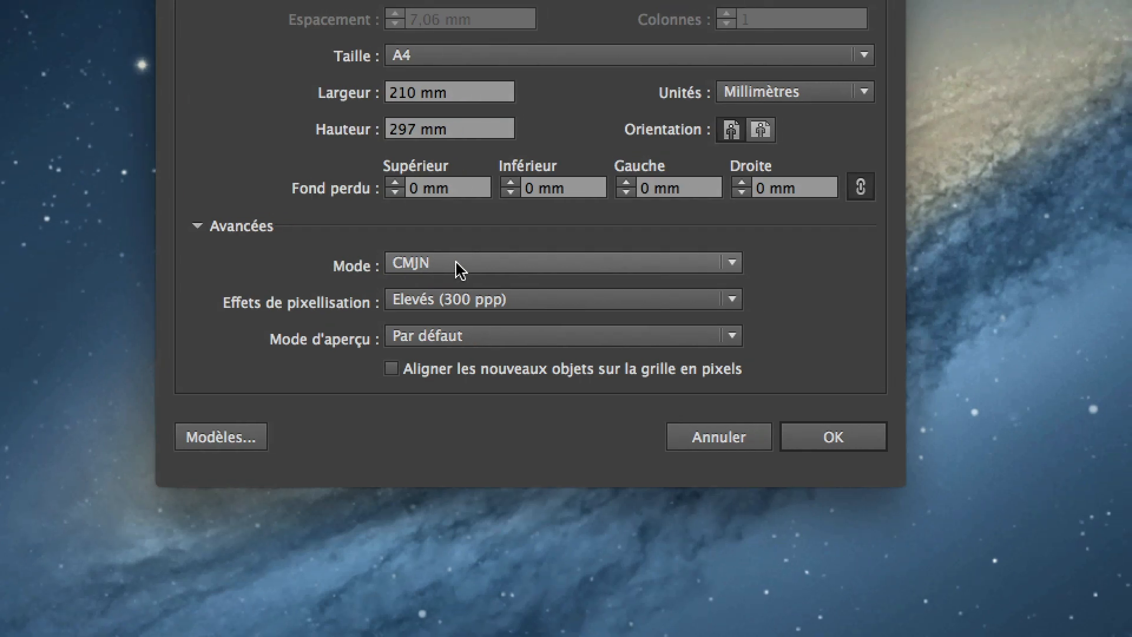
left_click(457, 264)
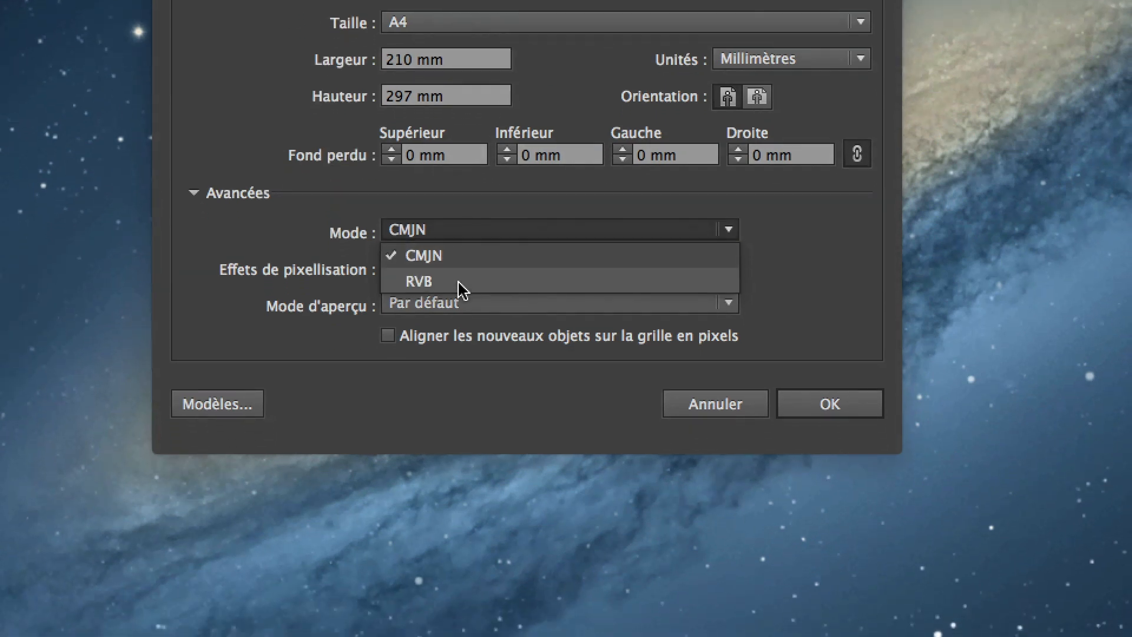
left_click(460, 286)
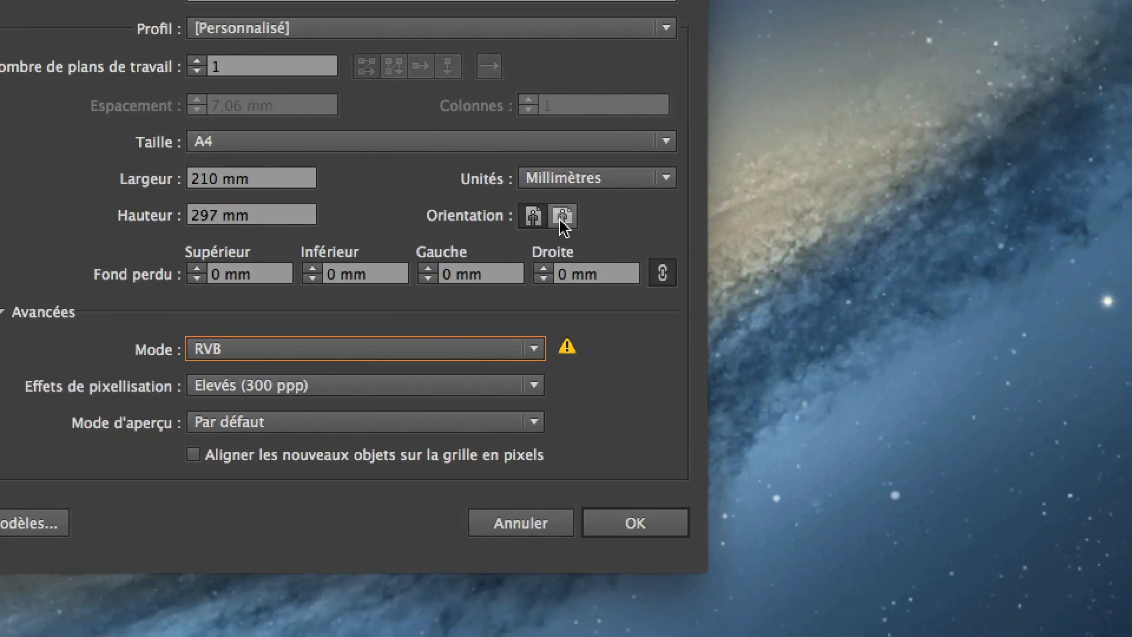
Step: Set the A4 page to landscape orientation and create the document
left_click(781, 228)
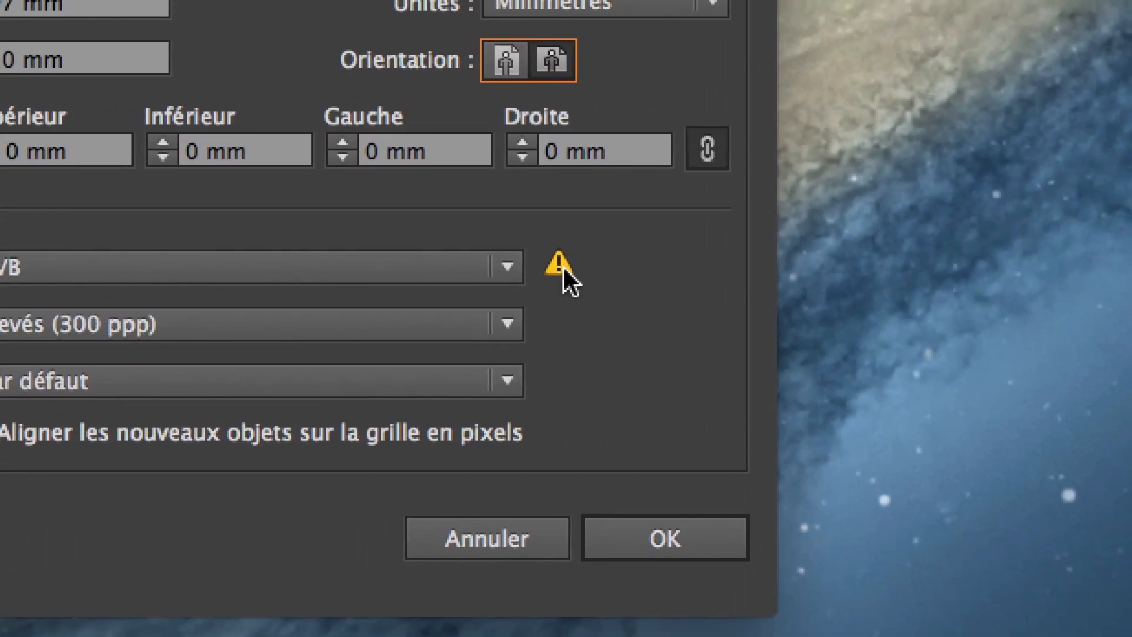
mouse_move(561, 260)
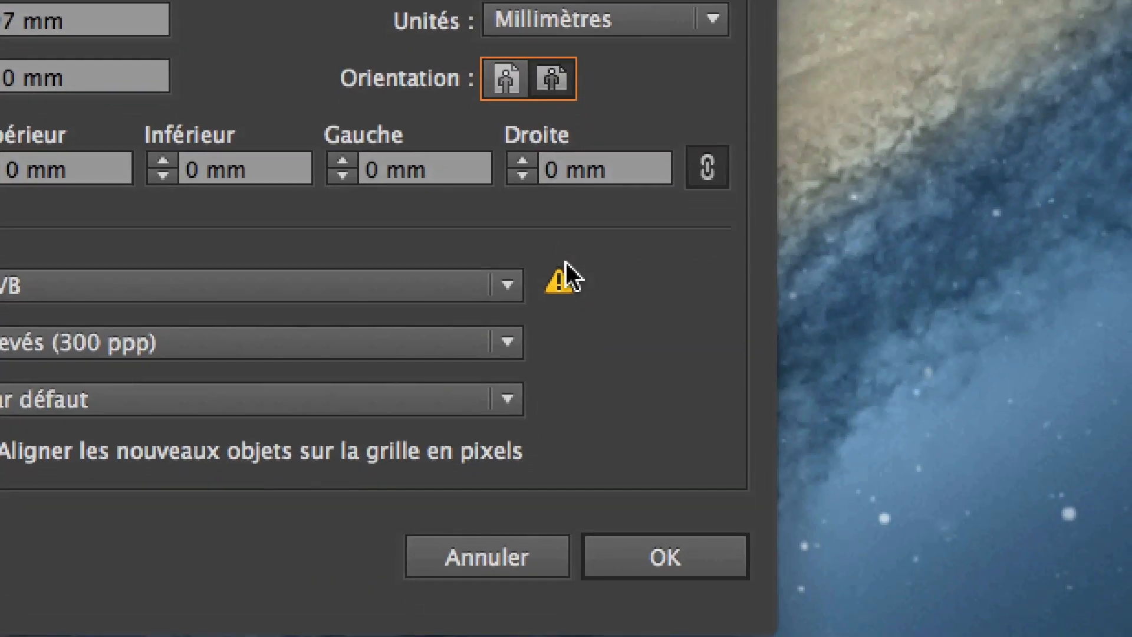
mouse_move(943, 622)
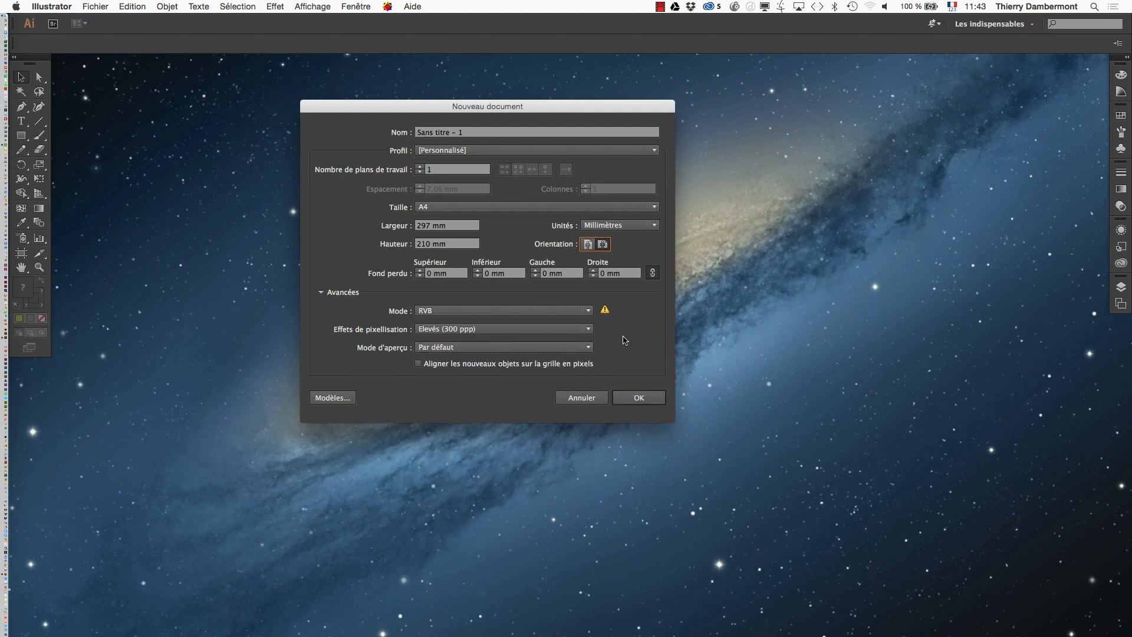
left_click(637, 397)
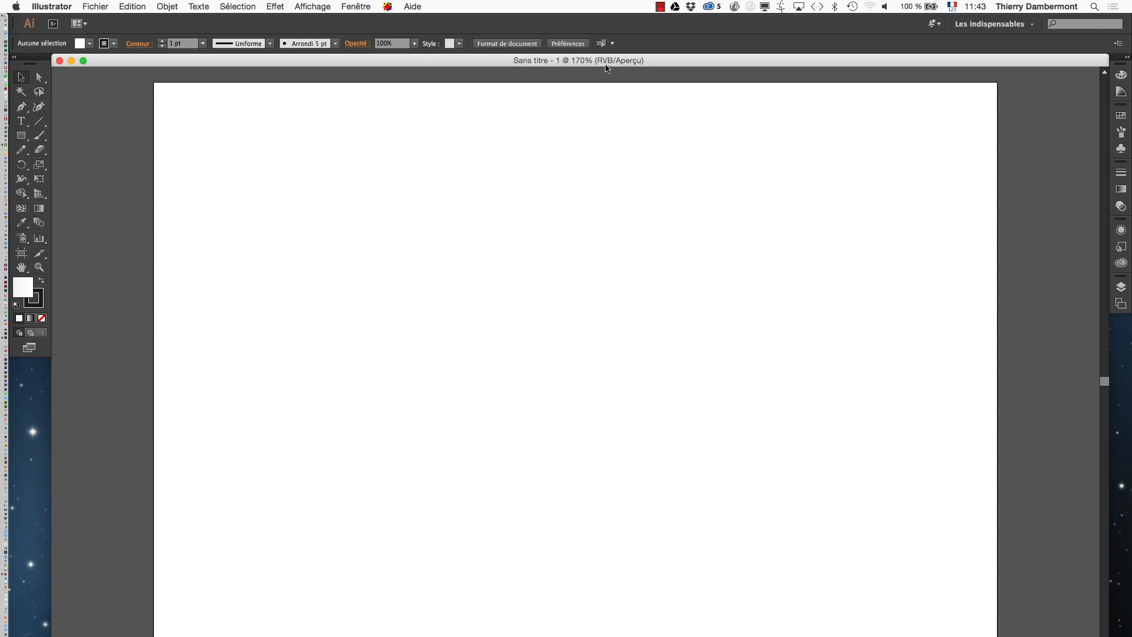
Step: Convert the document's color mode to CMJN
left_click(100, 6)
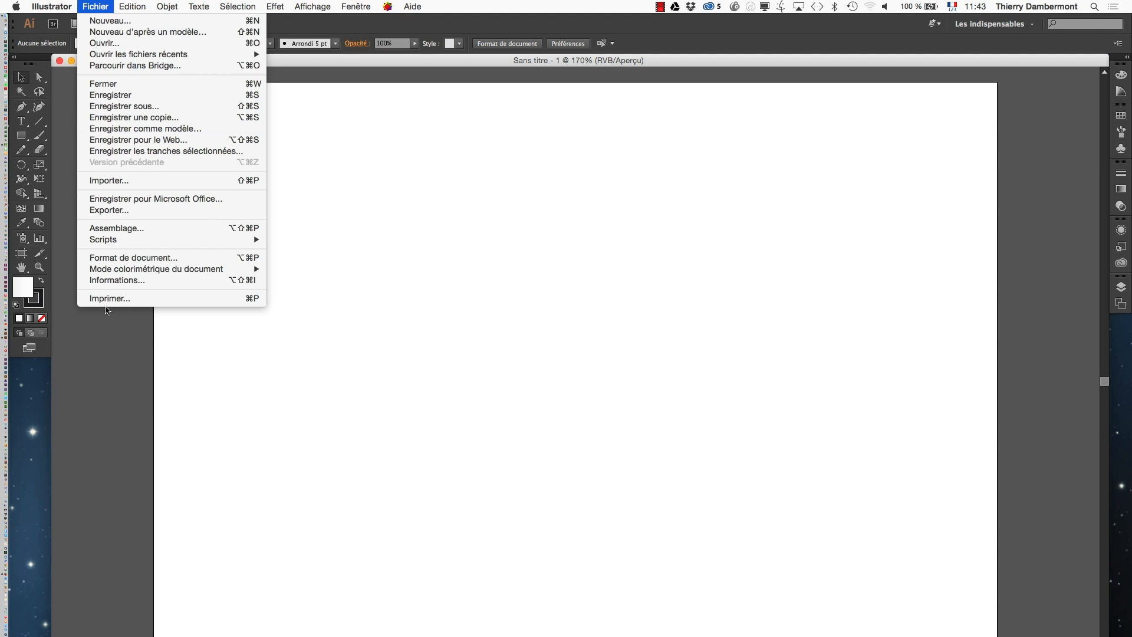
mouse_move(116, 271)
left_click(299, 269)
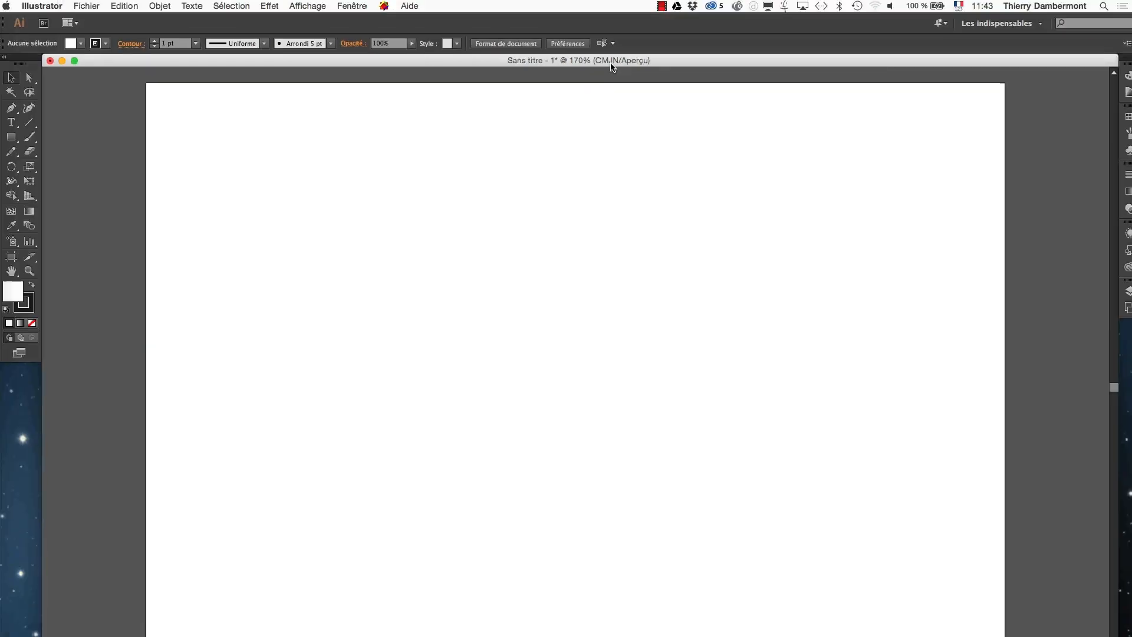
Step: Switch the document's color mode back to RVB
left_click(94, 7)
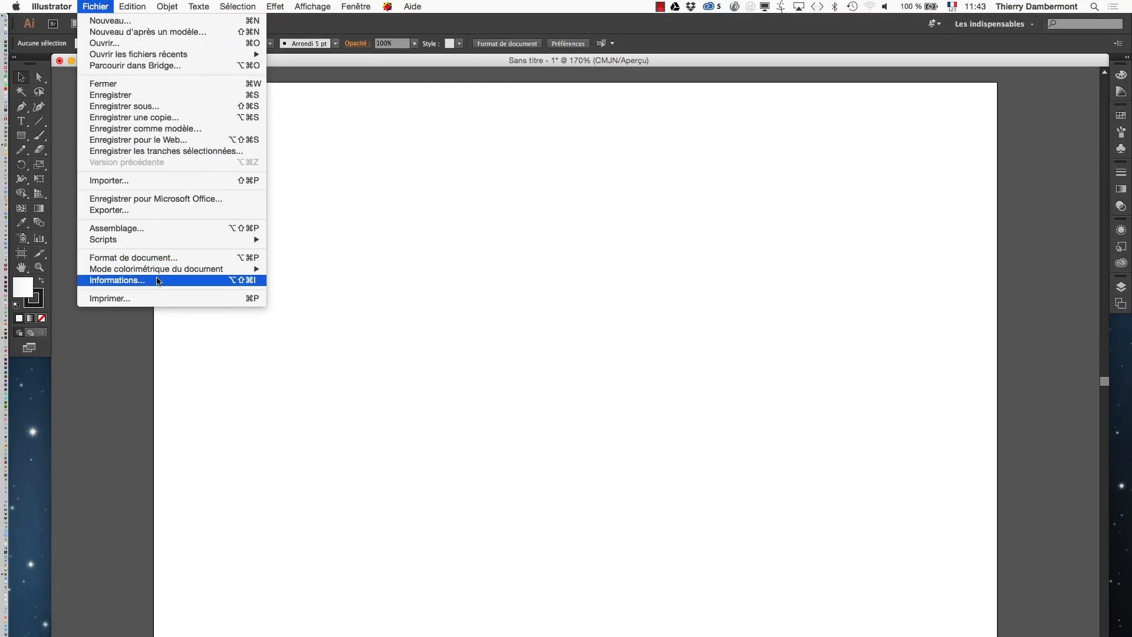
mouse_move(154, 267)
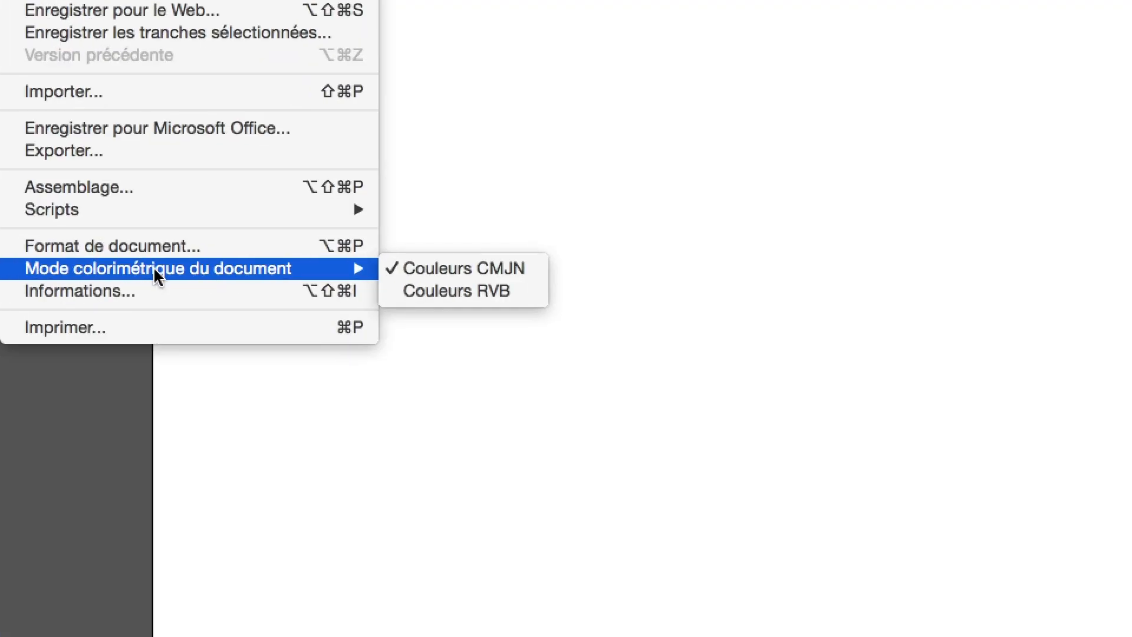
left_click(445, 292)
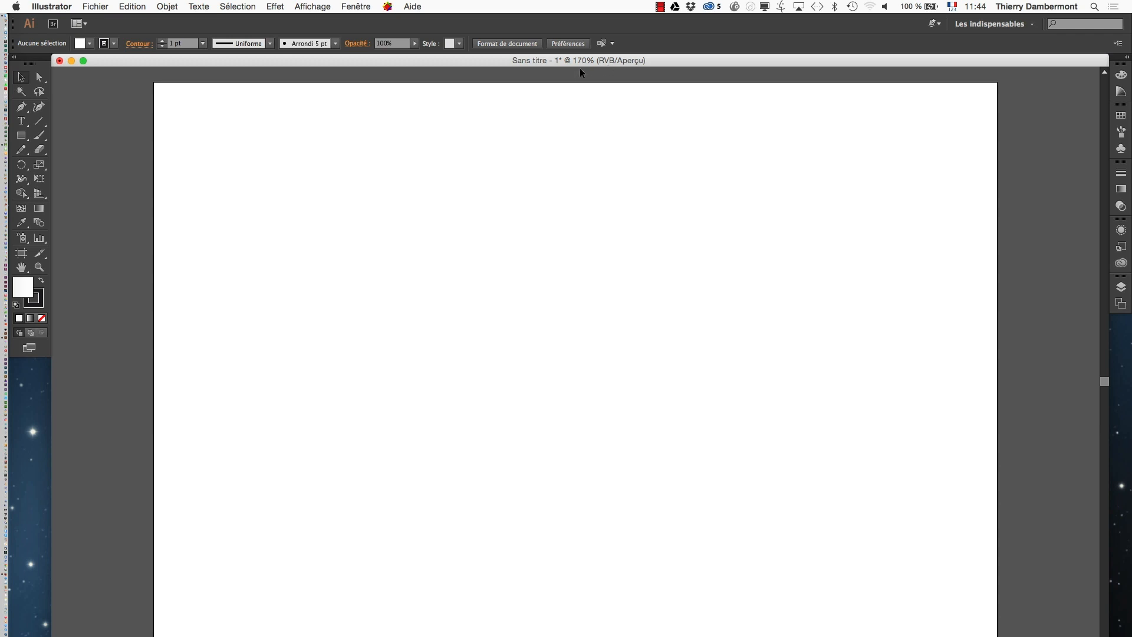
left_click(92, 6)
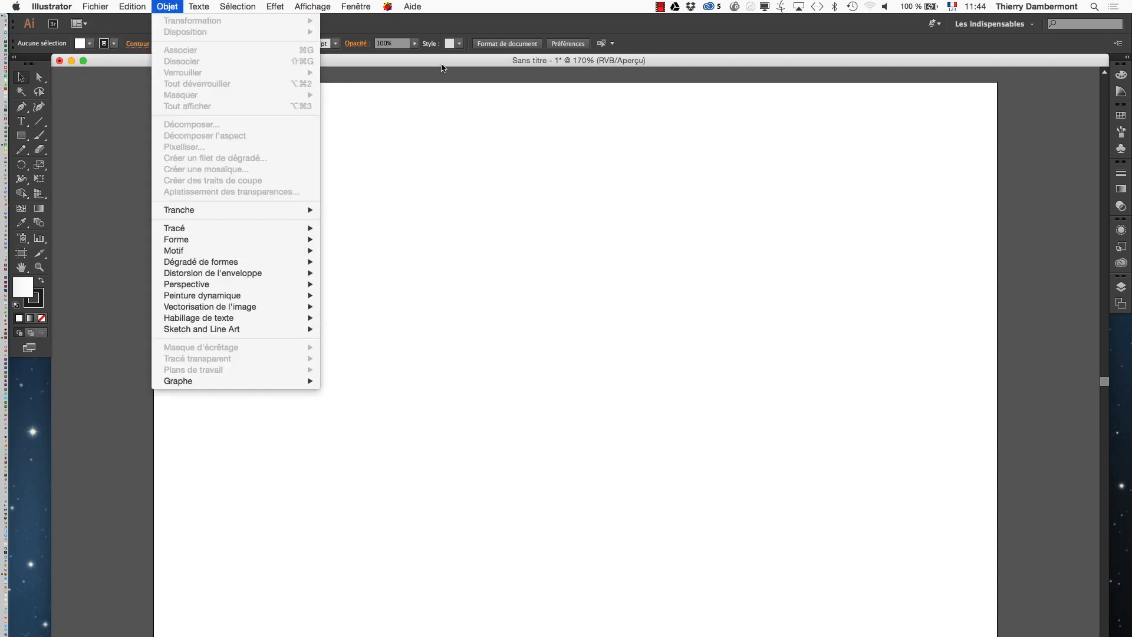
left_click(597, 68)
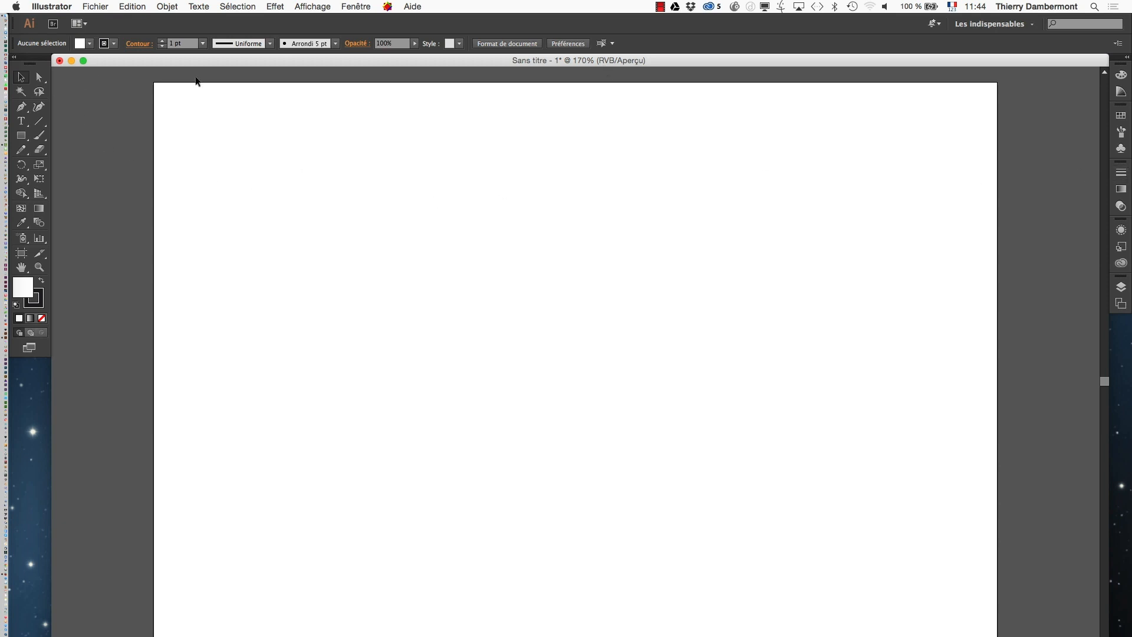
Step: Detach the Nuancier swatches from their group as a floating panel over the artboard and enlarge it to show every swatch
left_click(1123, 118)
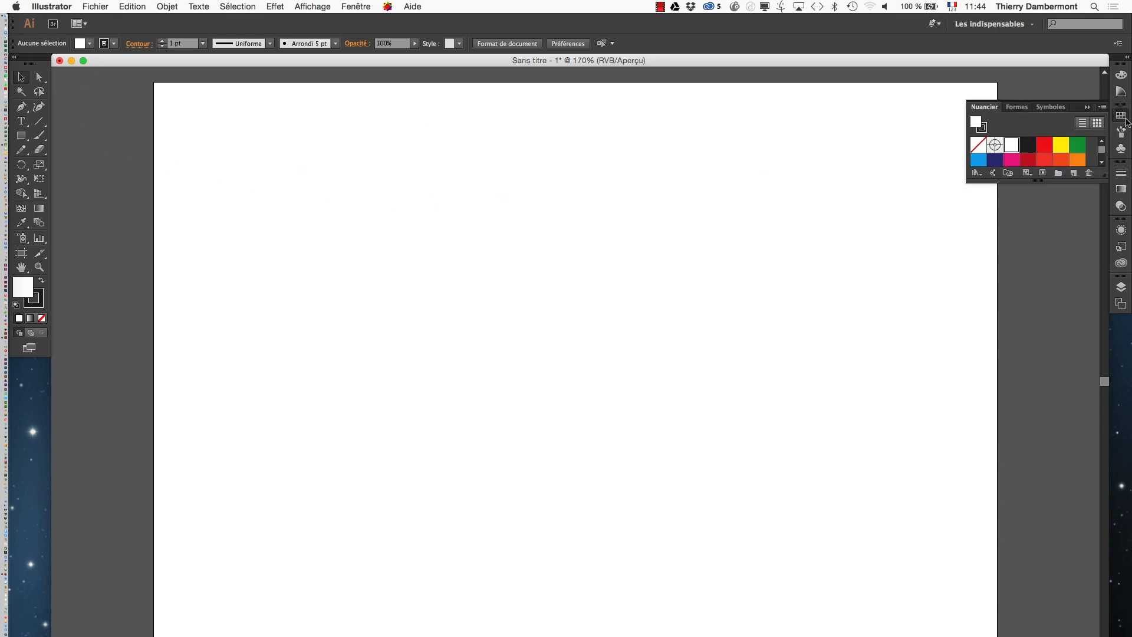
left_click_drag(996, 110, 711, 114)
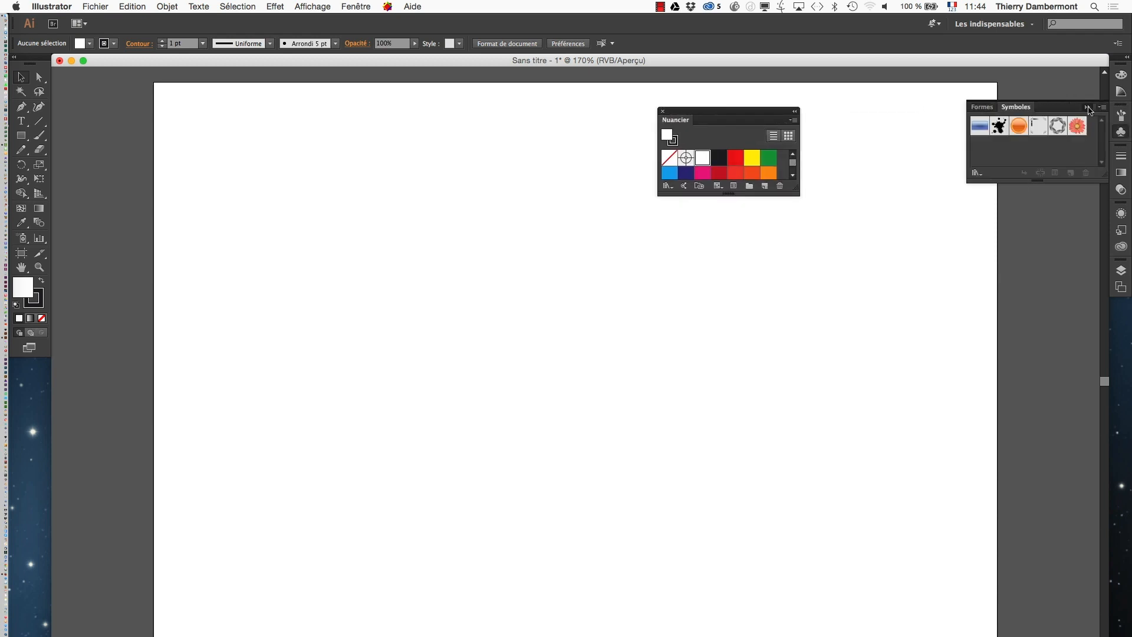
left_click(1087, 106)
left_click_drag(795, 190, 914, 383)
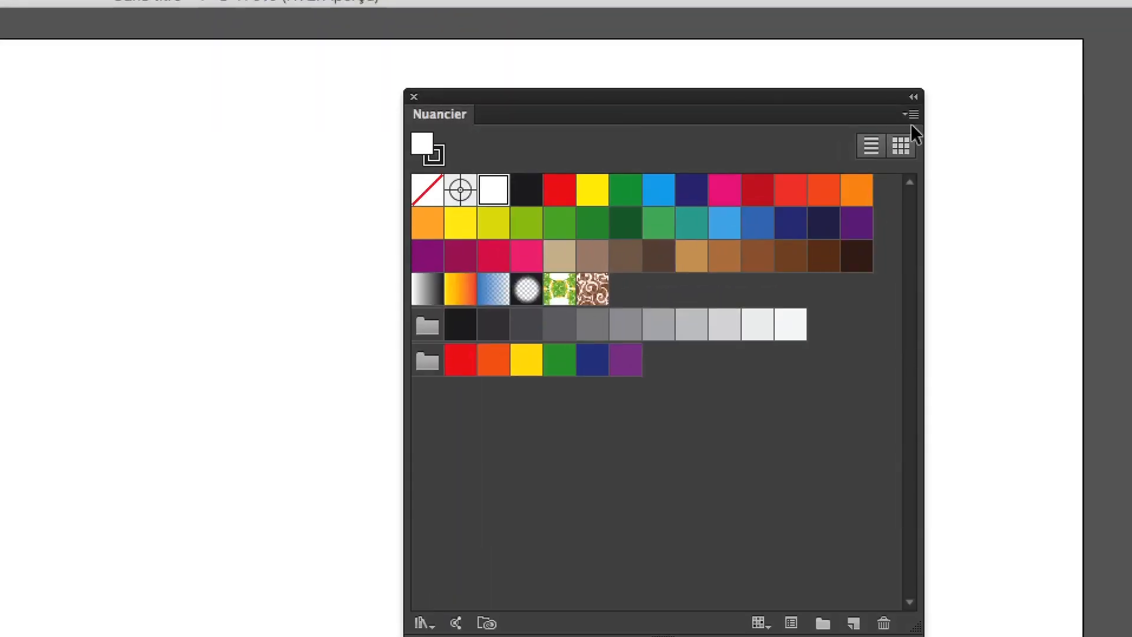
Step: Display the Nuancier swatches as large thumbnails, and shrink and reposition the panel near the artboard's edge
left_click(910, 121)
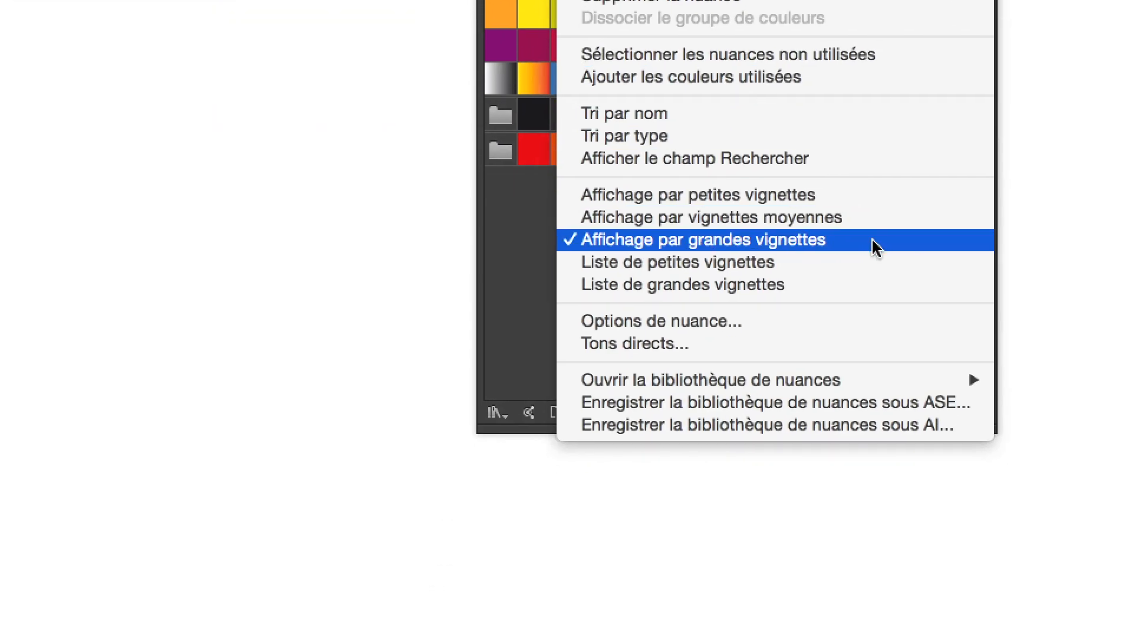
left_click(876, 246)
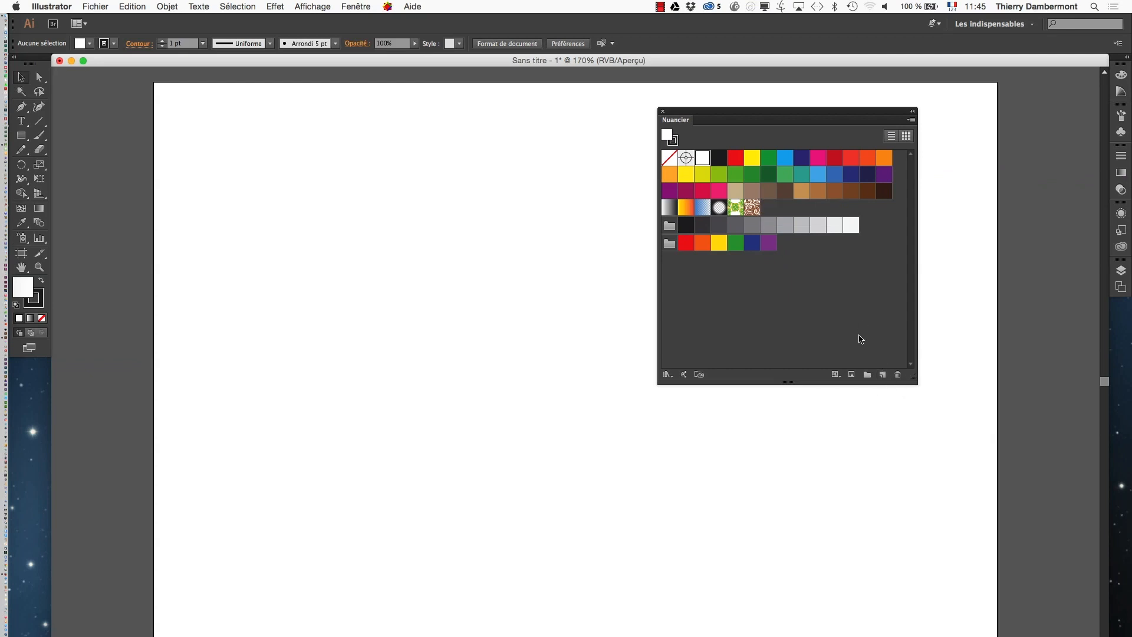
left_click_drag(913, 379, 856, 342)
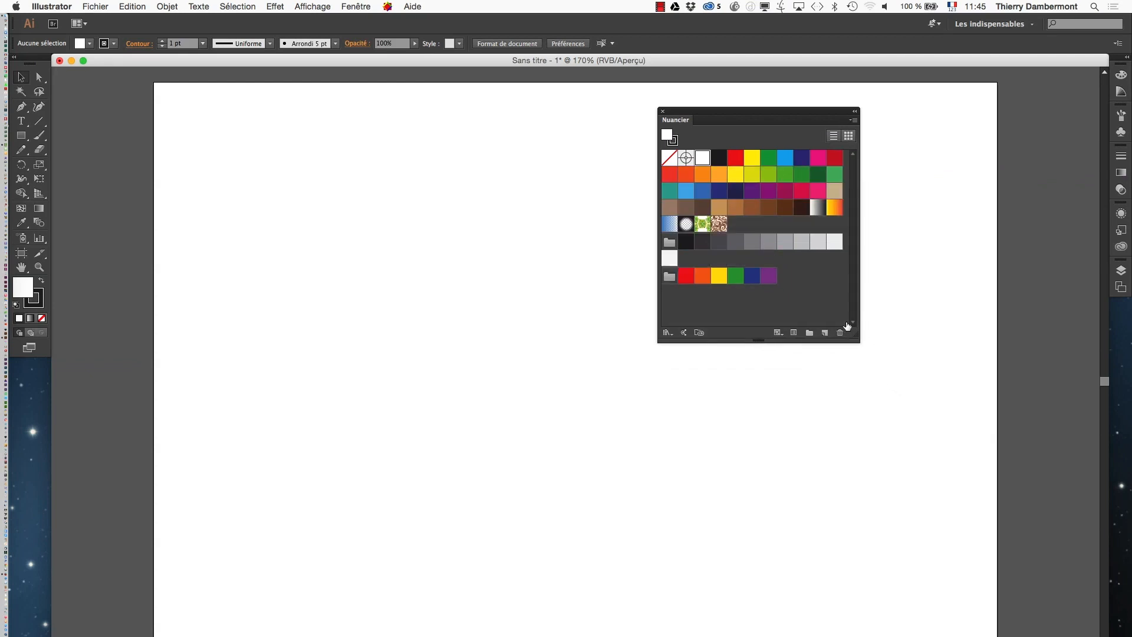
left_click_drag(681, 115, 847, 104)
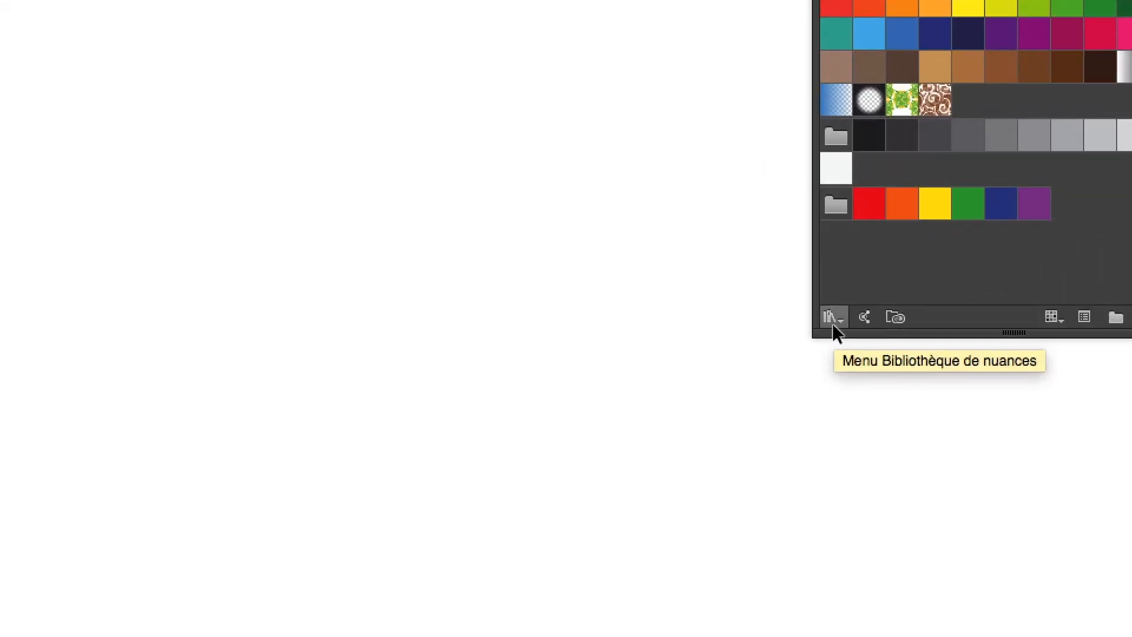
Step: Open the RVB de base default swatch library and place and widen it next to the Nuancier
left_click(833, 325)
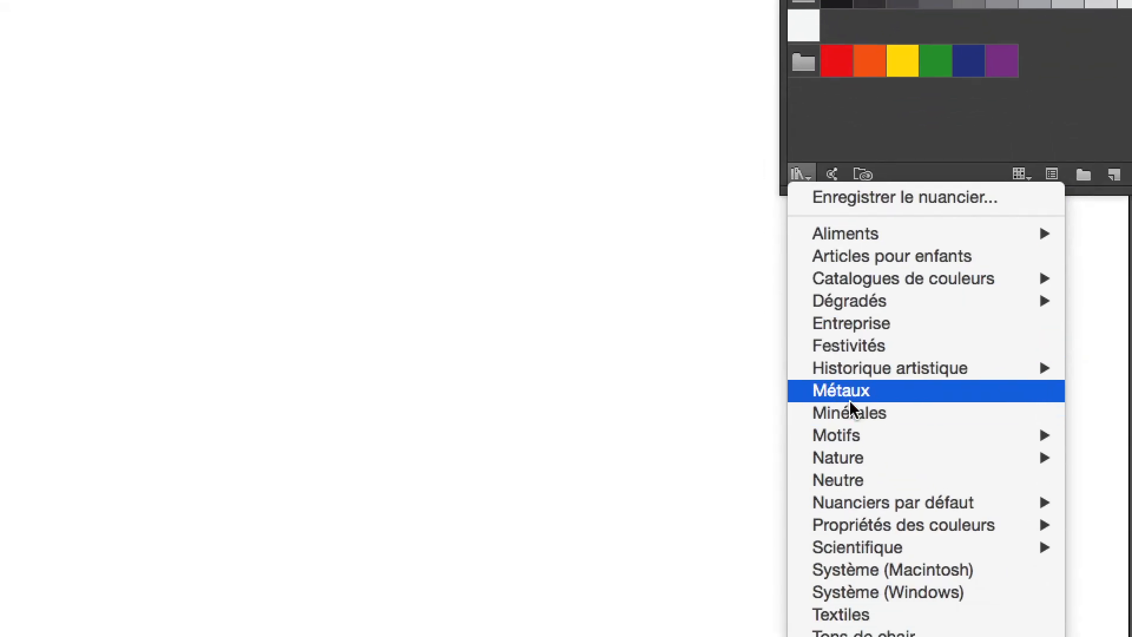
mouse_move(905, 631)
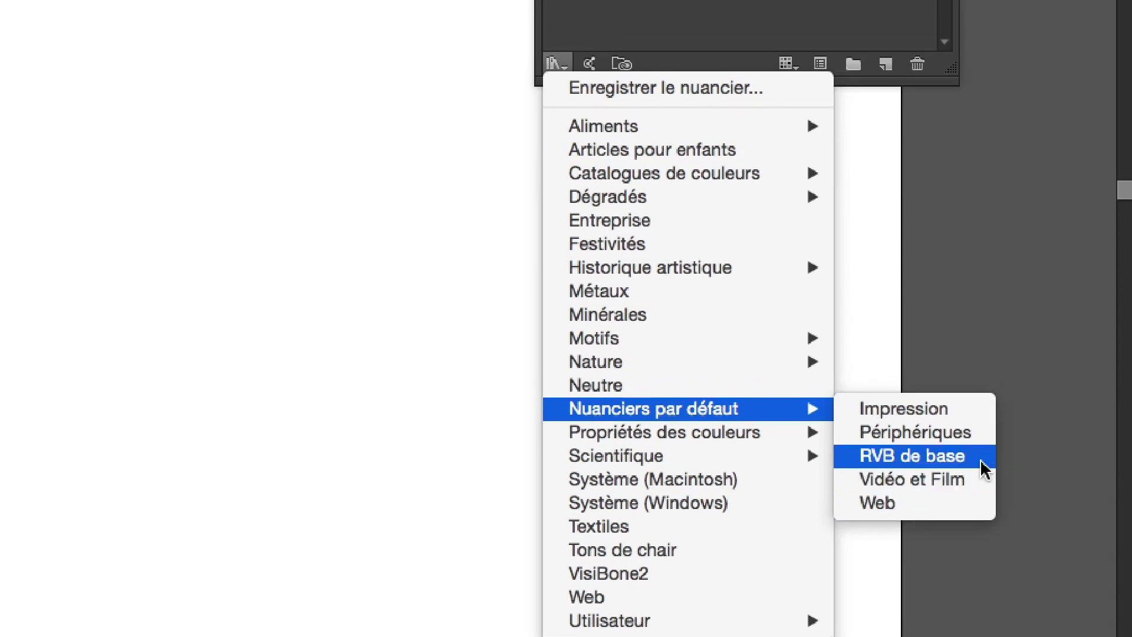
left_click(983, 469)
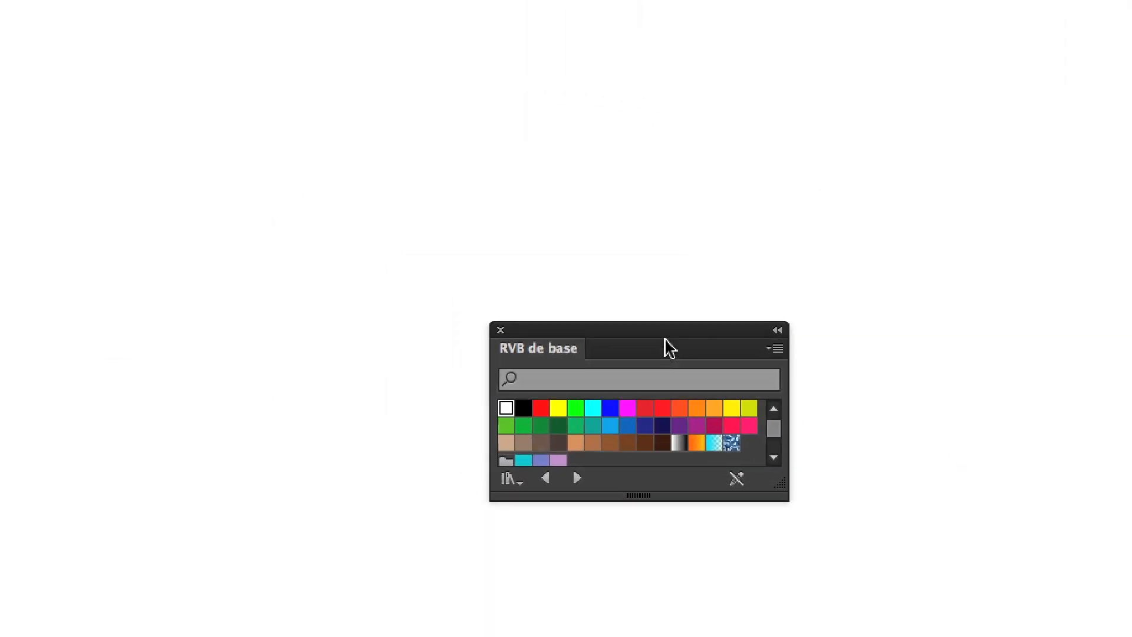
left_click_drag(670, 348, 809, 365)
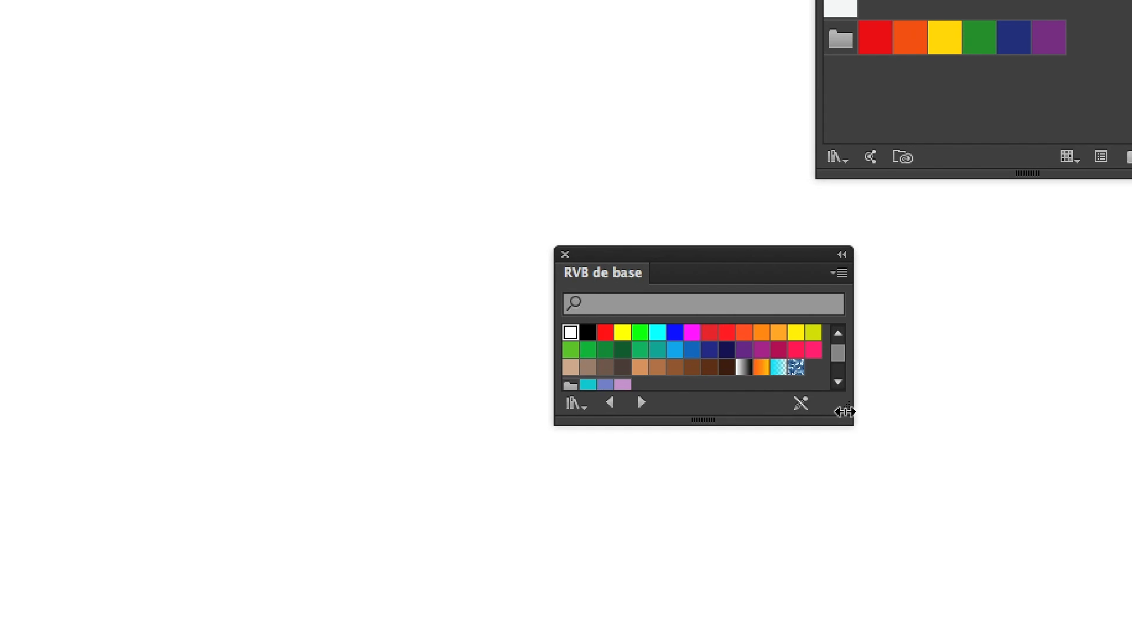
left_click_drag(845, 411, 881, 459)
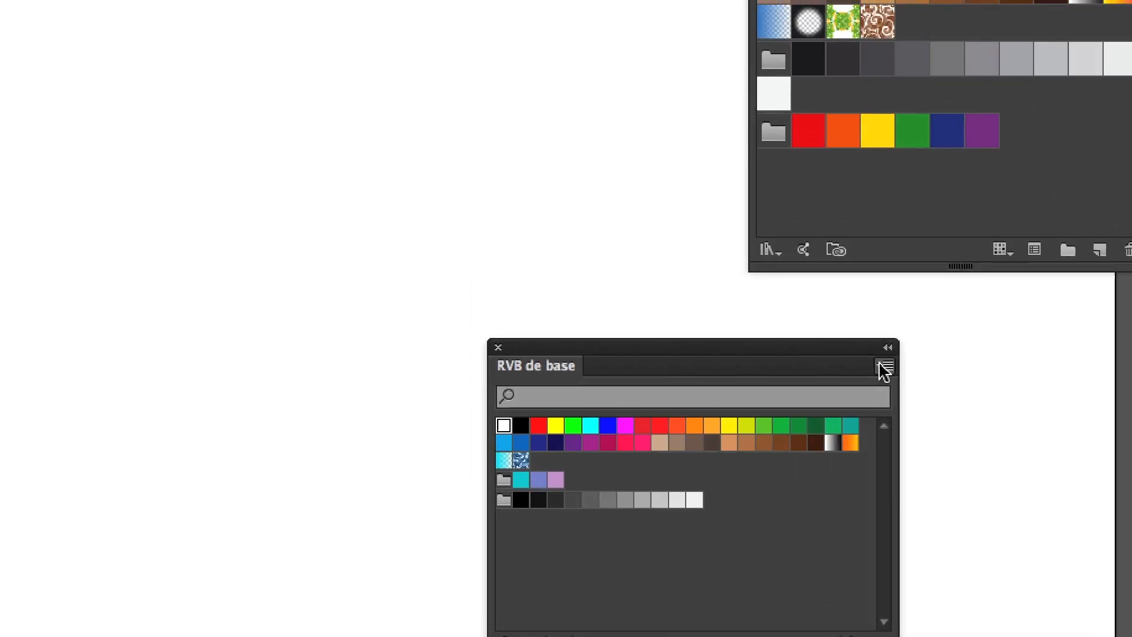
Step: Display the RVB de base library as large thumbnails, enlarged to show all swatches and placed beside the Nuancier for comparison
left_click(885, 367)
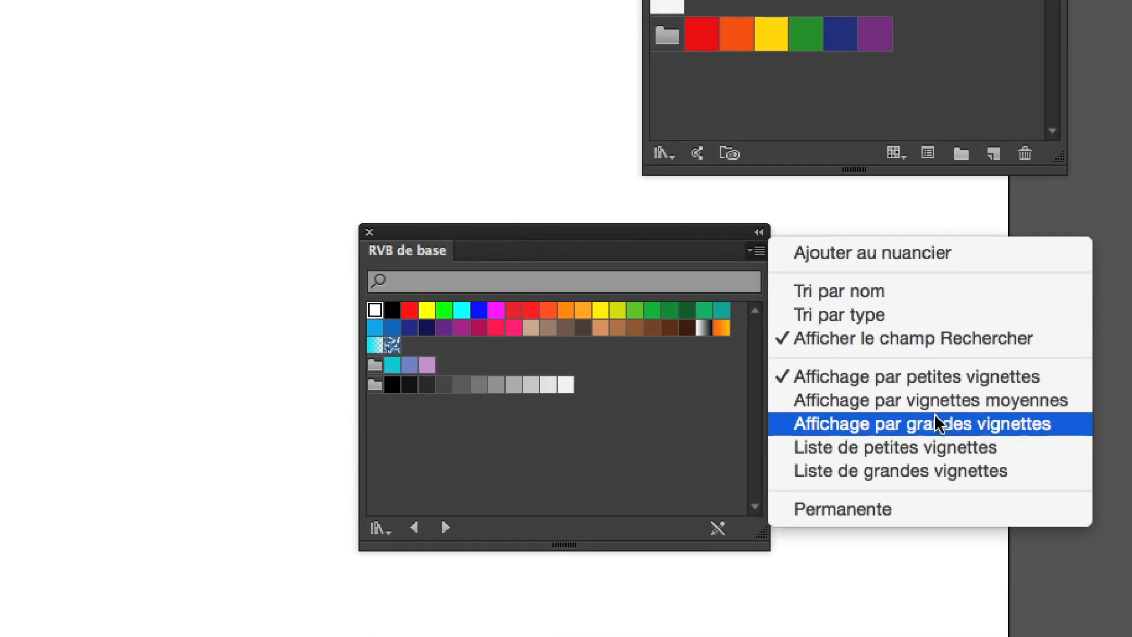
left_click(937, 423)
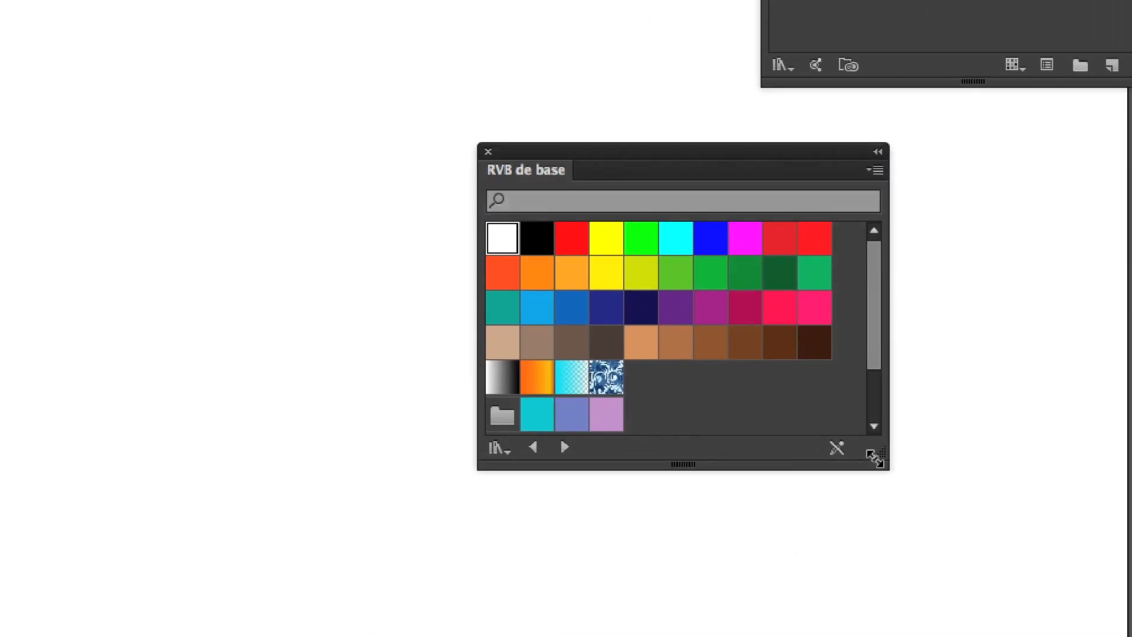
left_click_drag(874, 455, 856, 636)
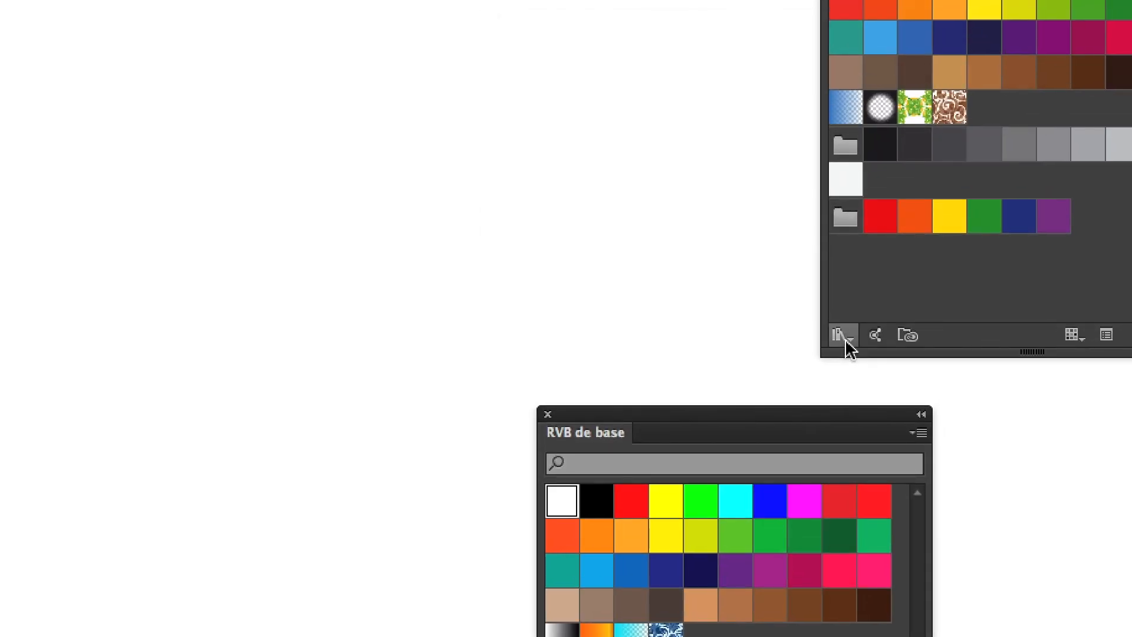
left_click_drag(809, 418, 471, 4)
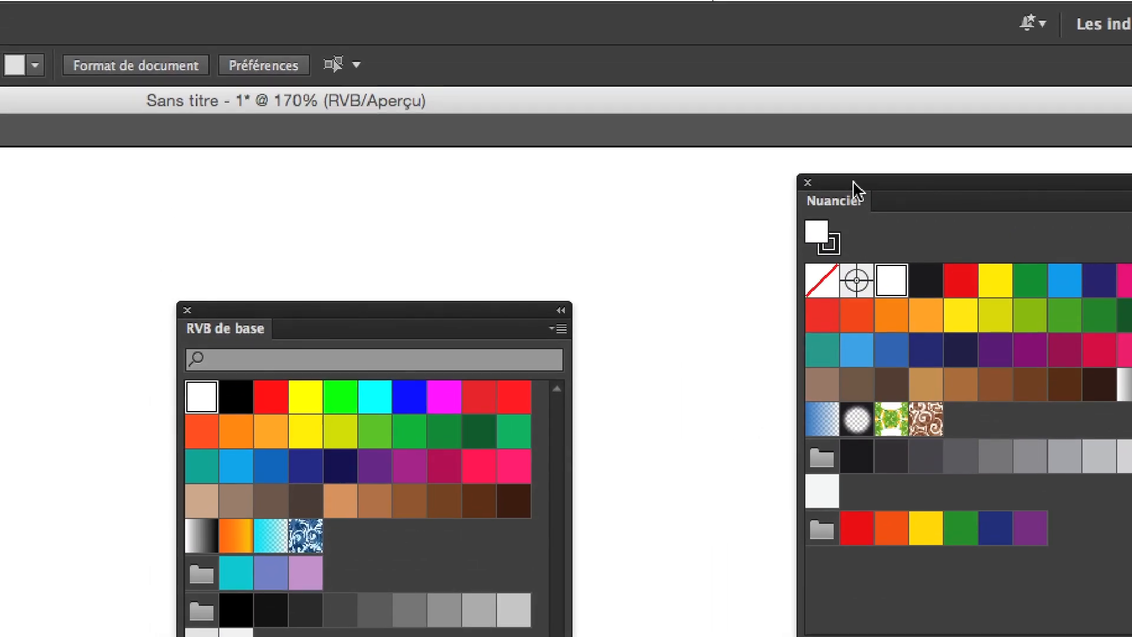
left_click_drag(852, 176, 813, 174)
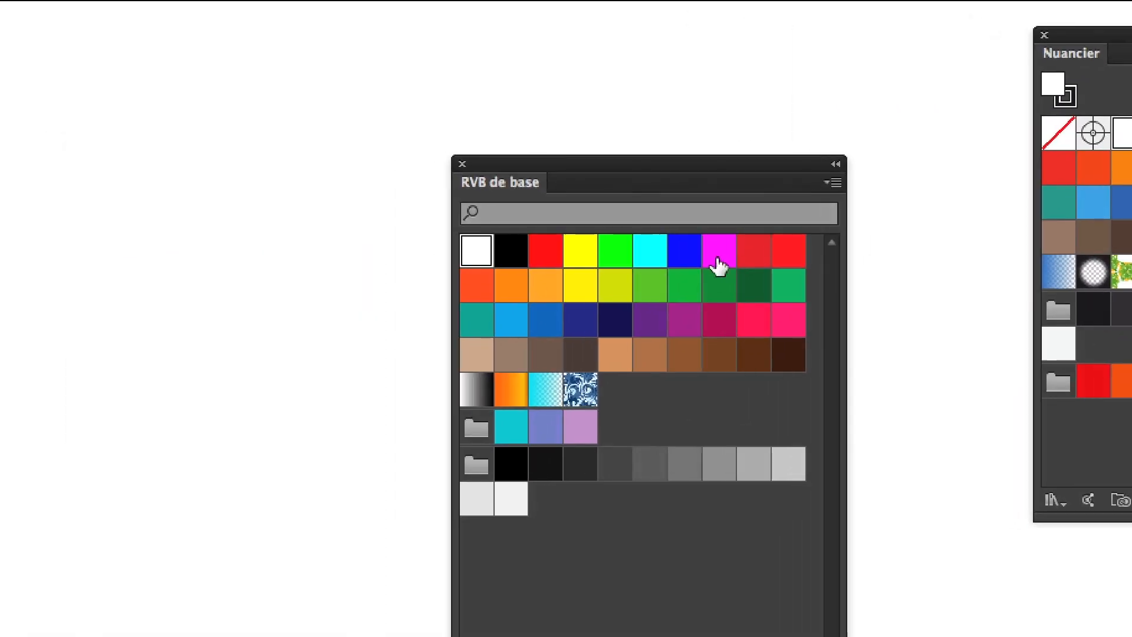
Step: Add the pure cyan and magenta swatches from the RVB de base library to the Nuancier
left_click(294, 262)
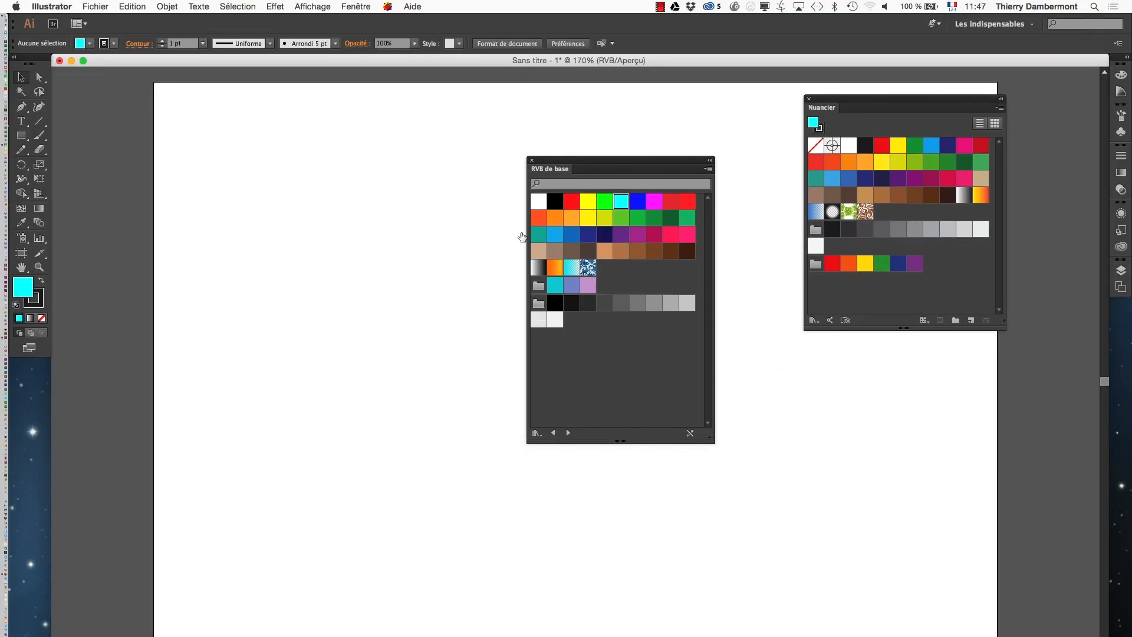
left_click_drag(622, 203, 887, 216)
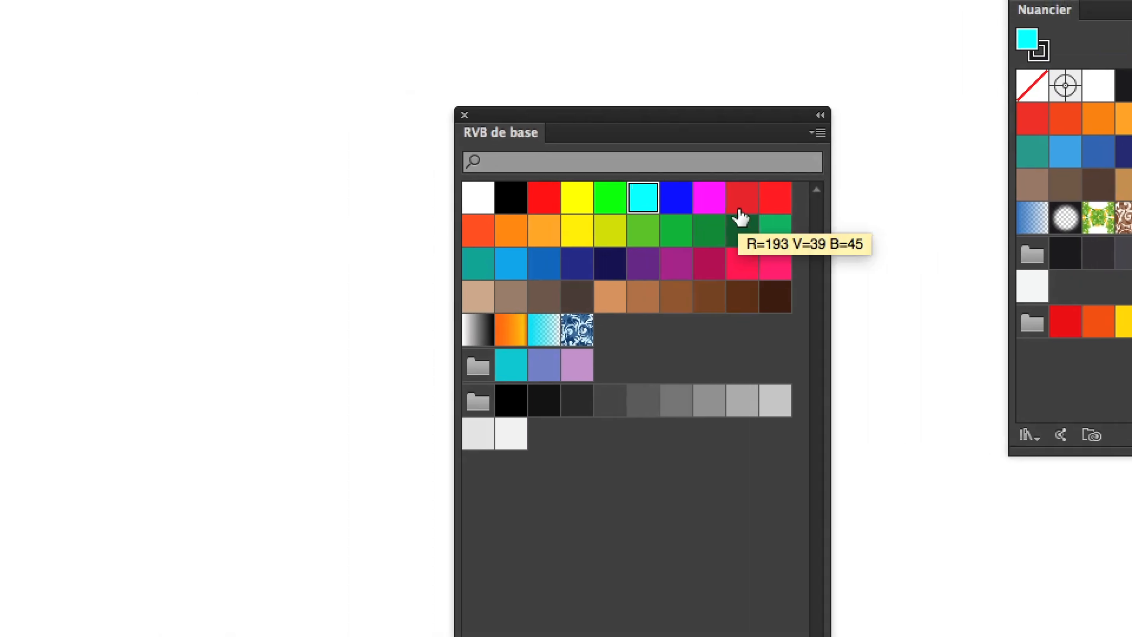
left_click_drag(422, 191, 915, 191)
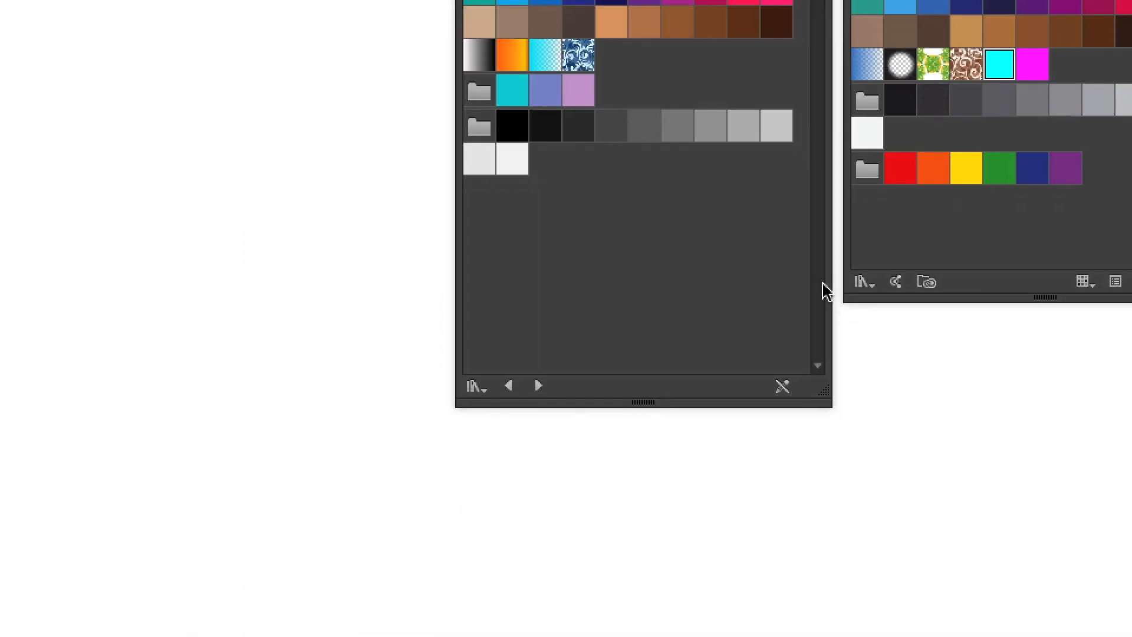
Step: Shorten the RVB de base panel and place it side by side with the Nuancier over the middle of the artboard
left_click_drag(823, 390, 827, 299)
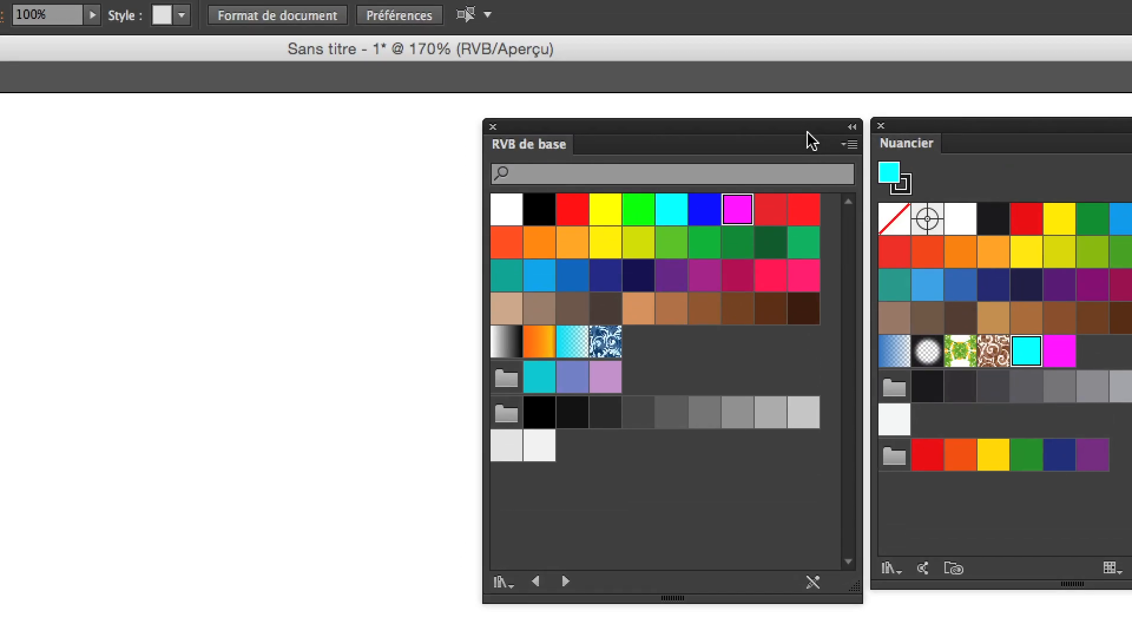
left_click_drag(808, 143, 609, 244)
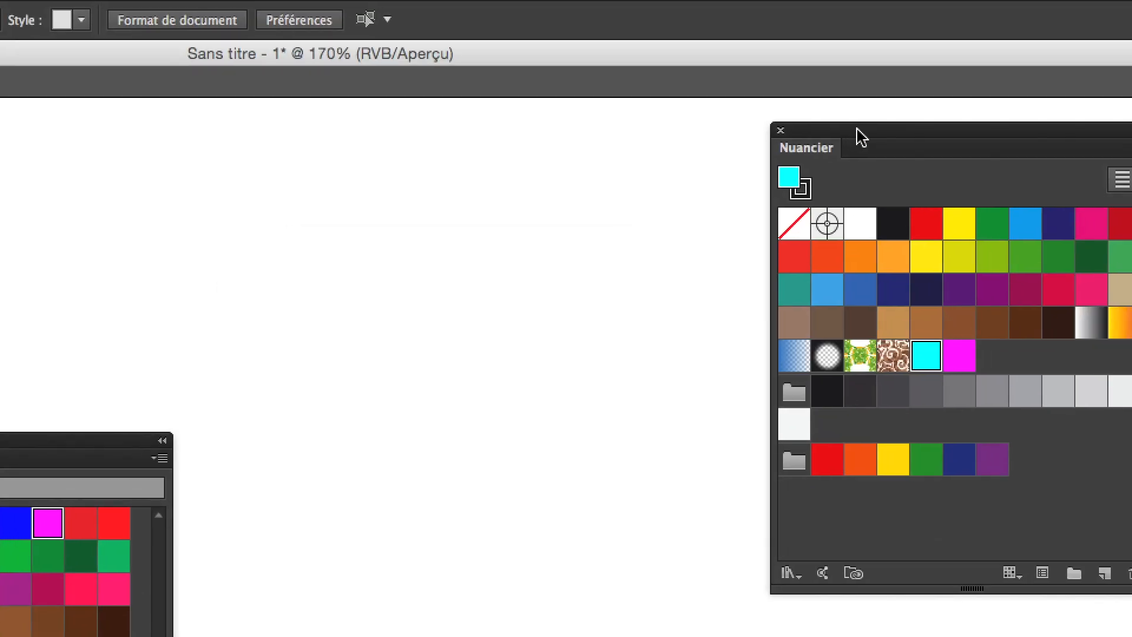
left_click_drag(859, 134, 652, 243)
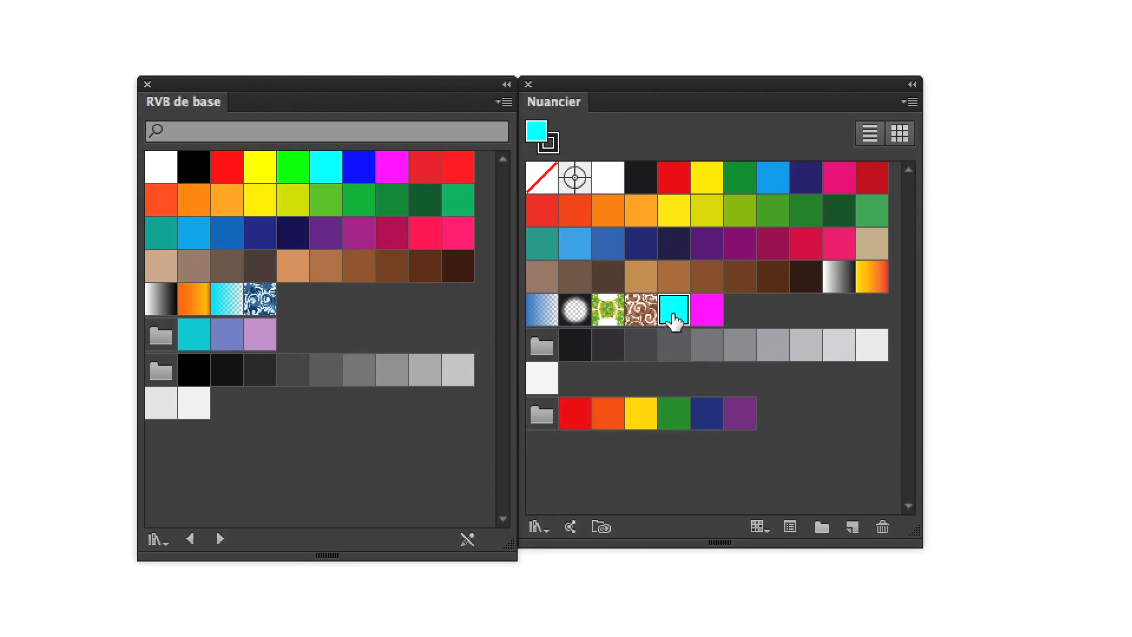
Step: Delete the added cyan and magenta swatches from the Nuancier
left_click(711, 305, "shift")
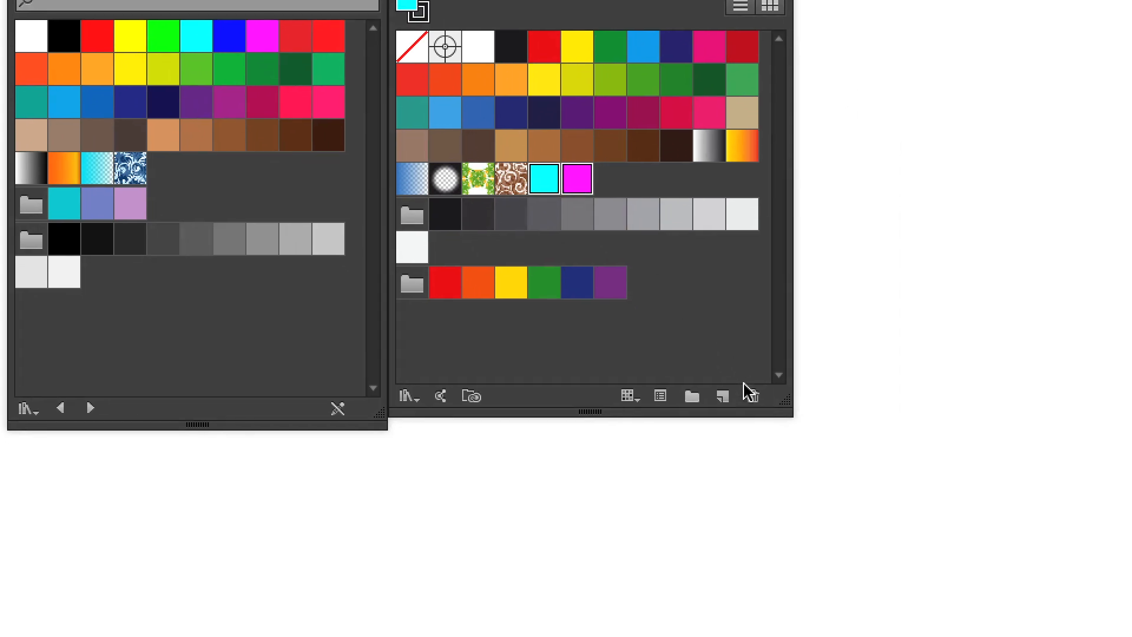
left_click(861, 527)
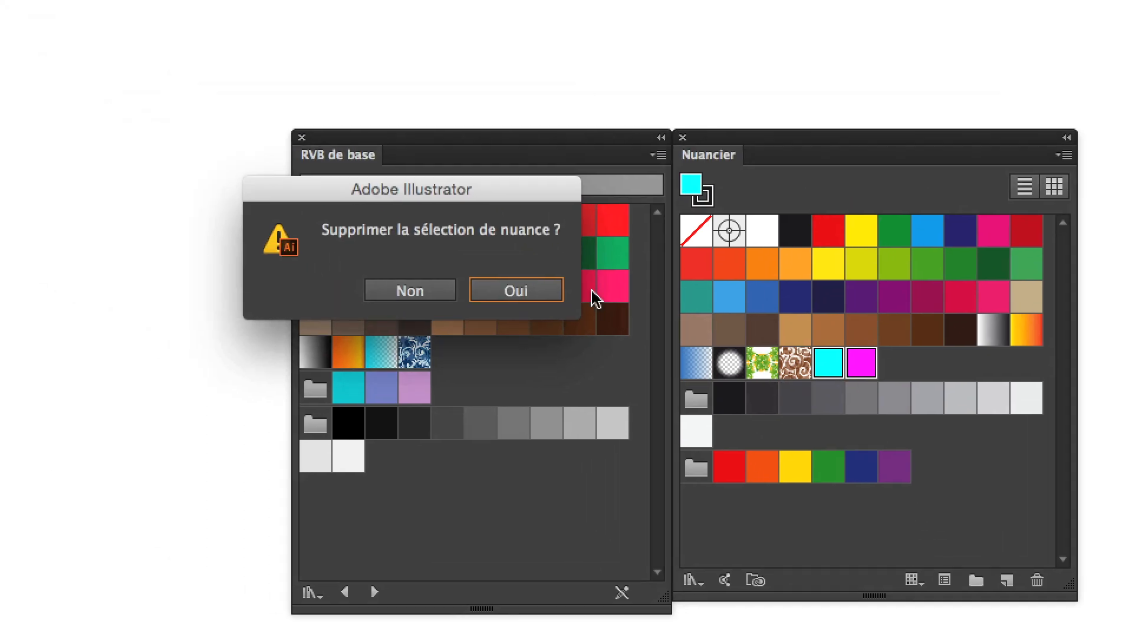
left_click(283, 125)
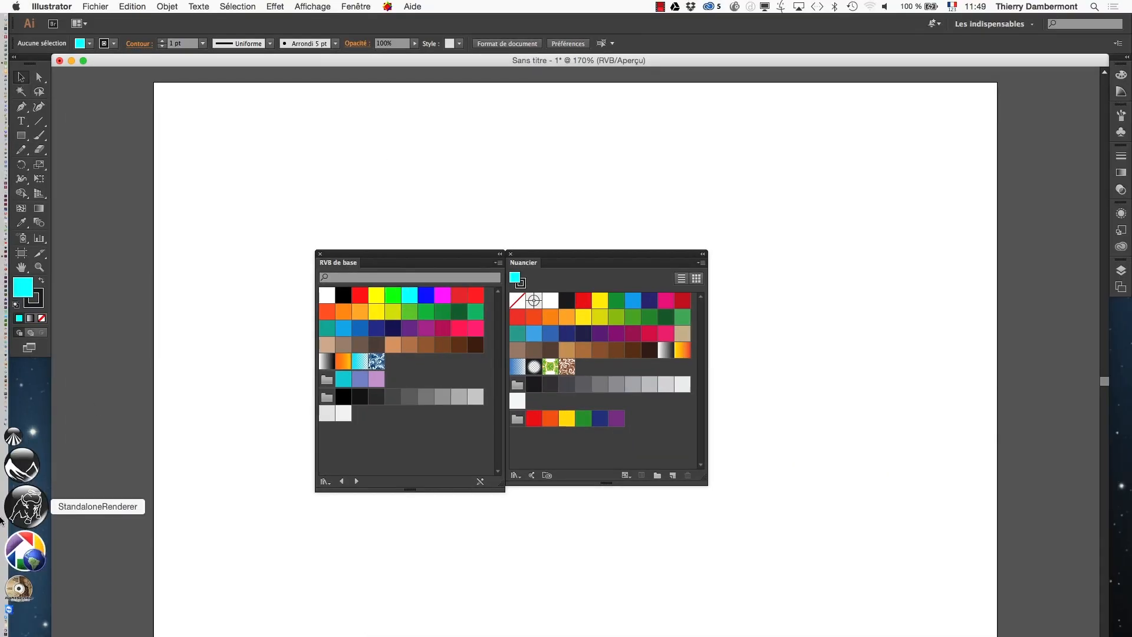
Step: Switch to Firefox, open a new browser window and search Google Images for "hexachromie"
left_click(13, 571)
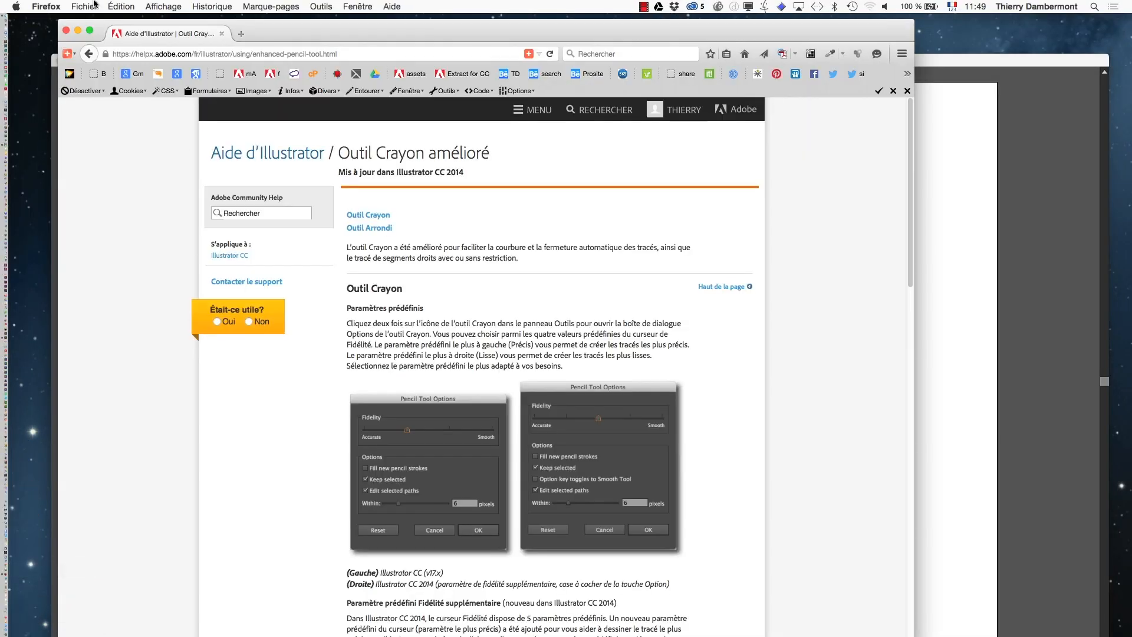
left_click(88, 7)
left_click(100, 32)
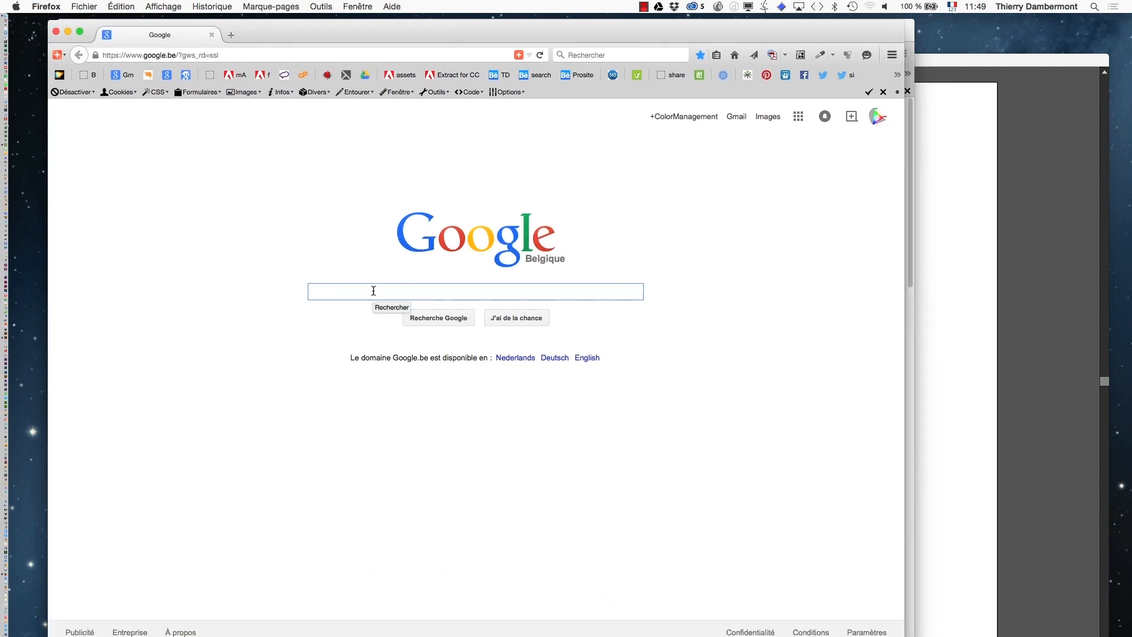
type("hexachromie")
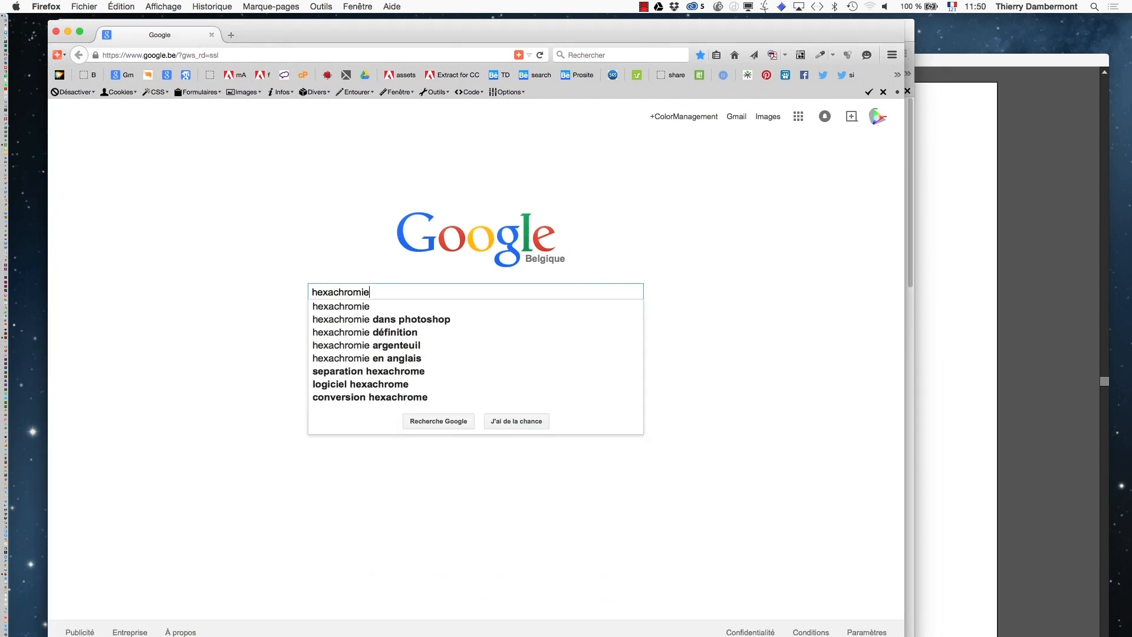
key("Return")
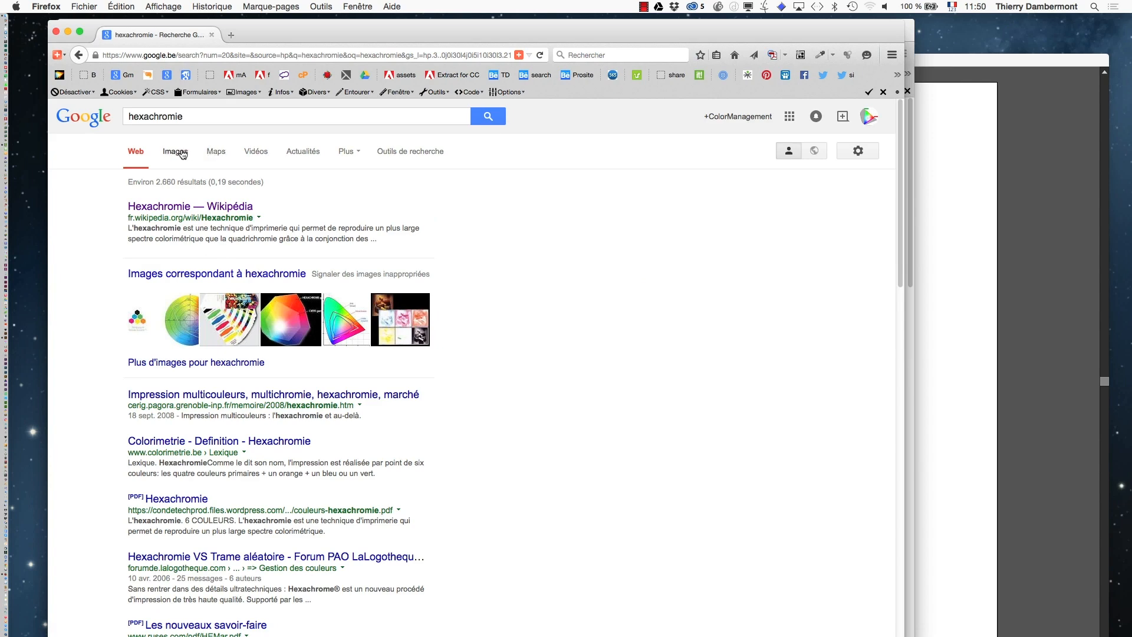
left_click(175, 151)
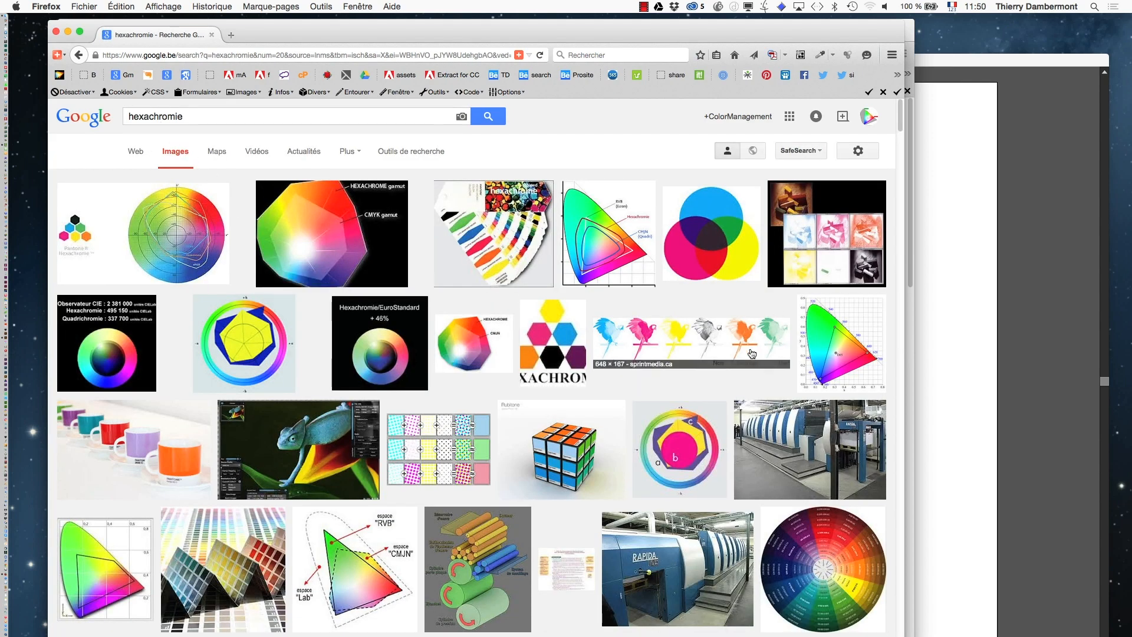
Step: Open the sprintmedia.ca image of six coloured parrots in a new tab and display it at full size
middle_click(731, 346)
left_click(293, 36)
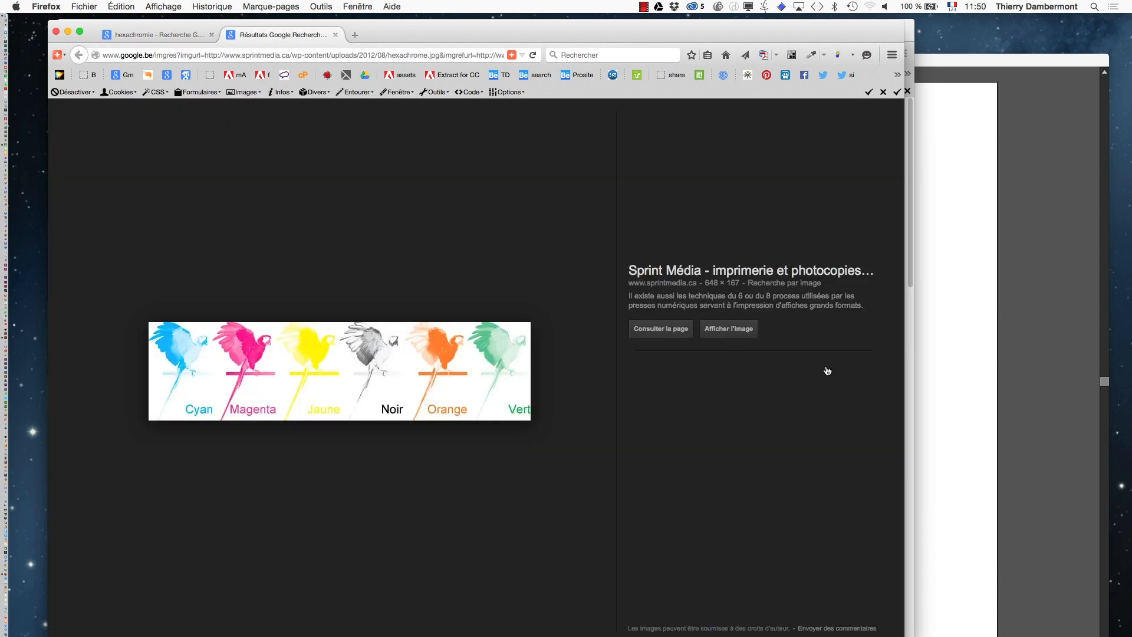
key("super+plus")
key("super+plus")
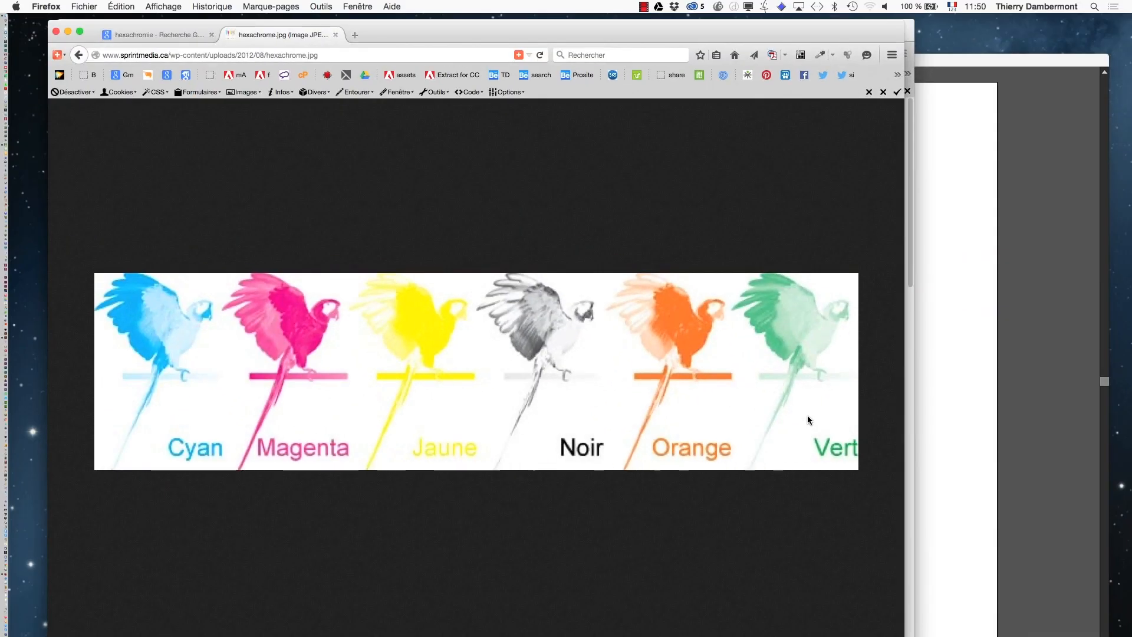
Step: Return to the image results and search for "six color offset" instead
left_click(157, 35)
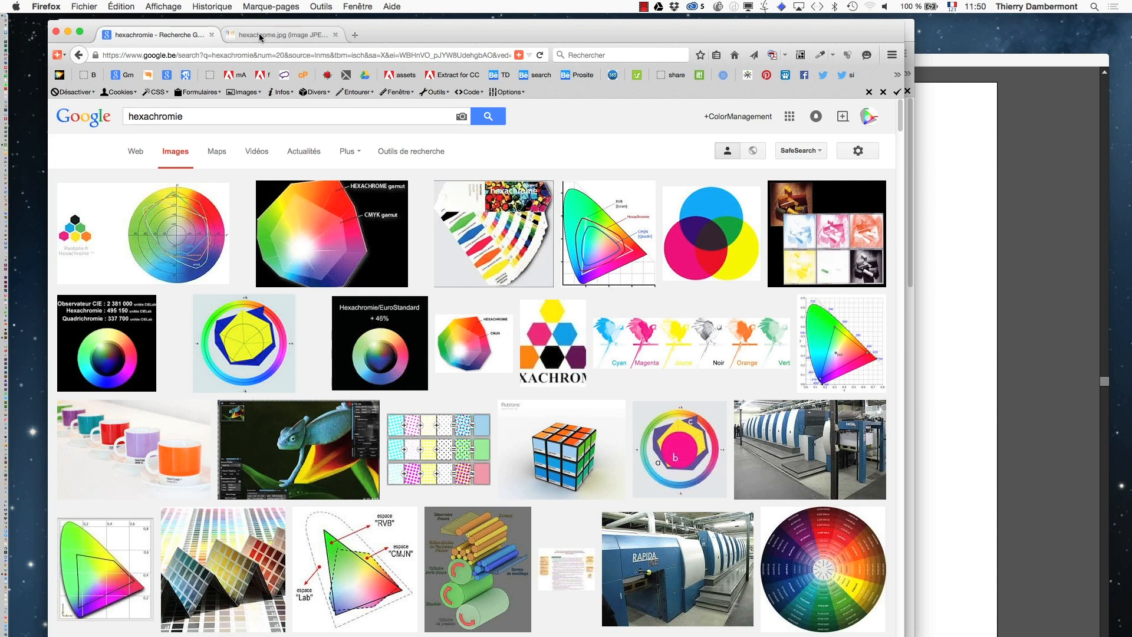
double_click(224, 113)
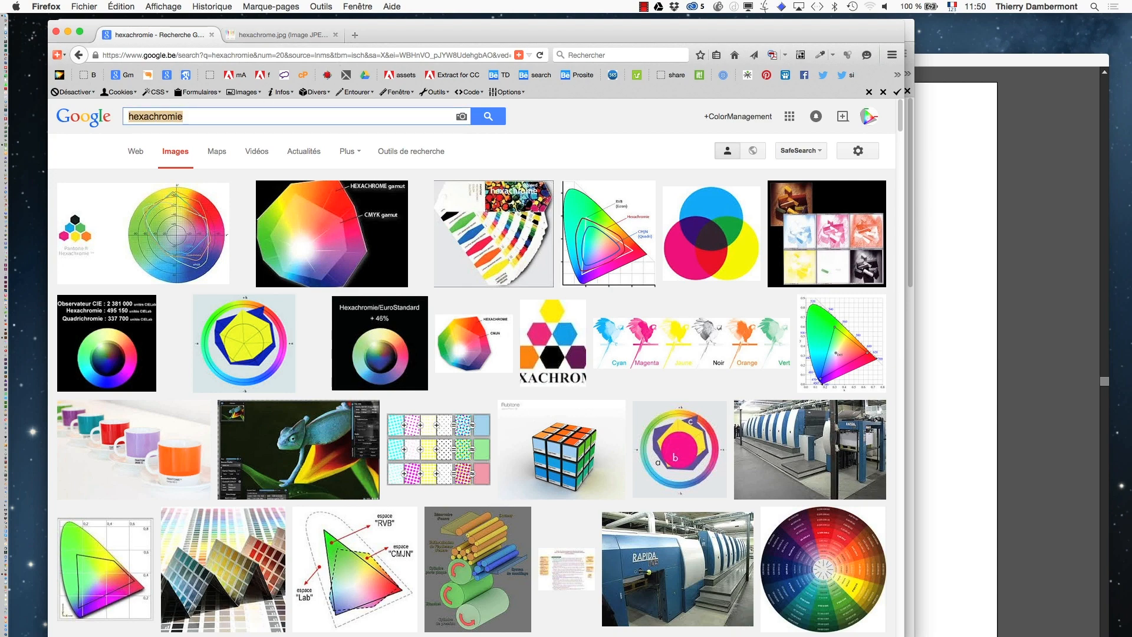
type("six color")
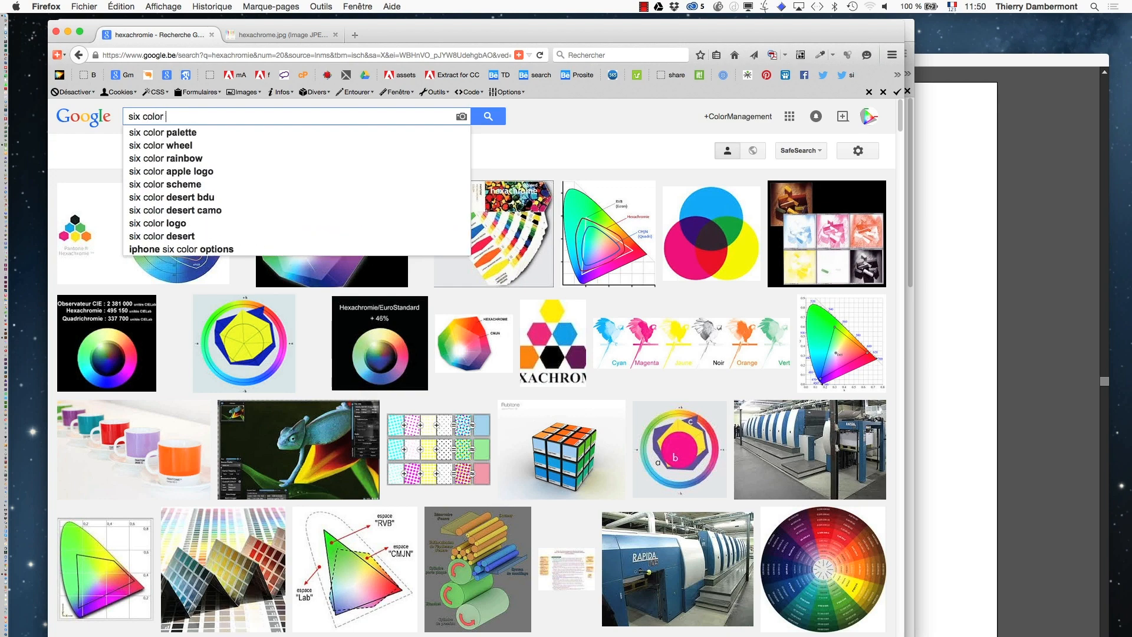
type(" offset")
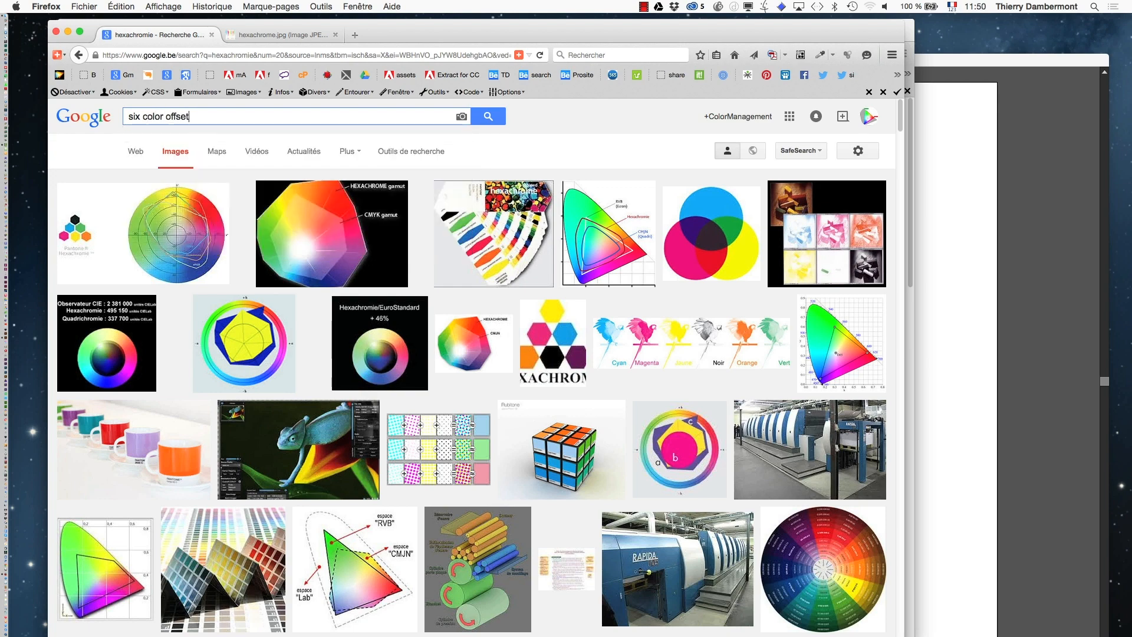
key("Return")
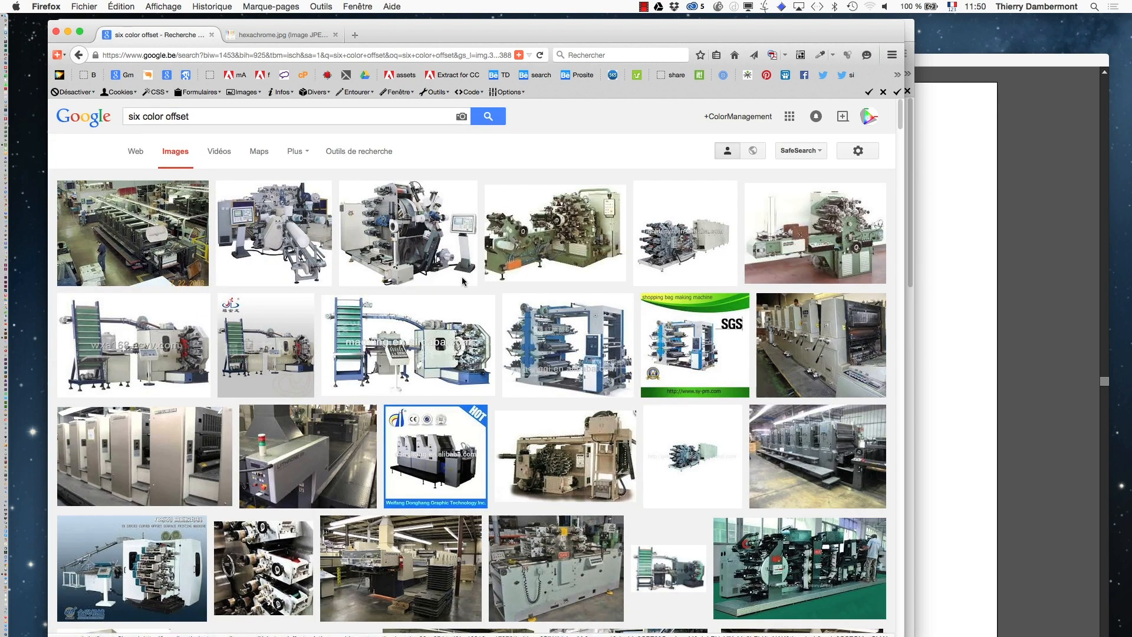
Step: Open the first offset press photo in its own tab at full size and examine its printing units
middle_click(158, 231)
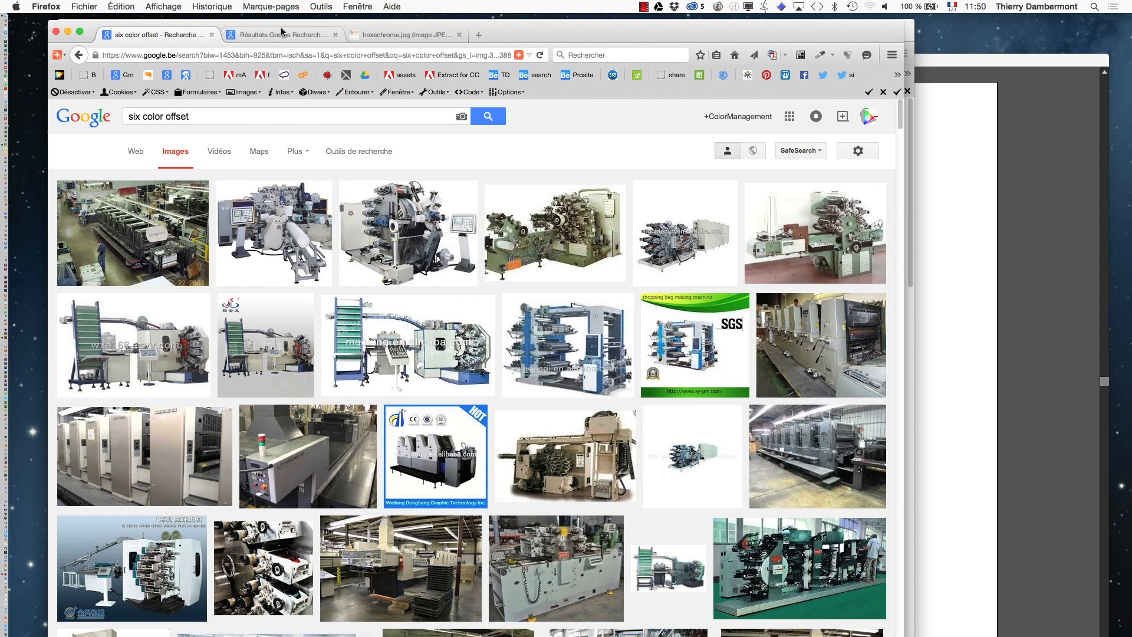
left_click(279, 38)
left_click(733, 322)
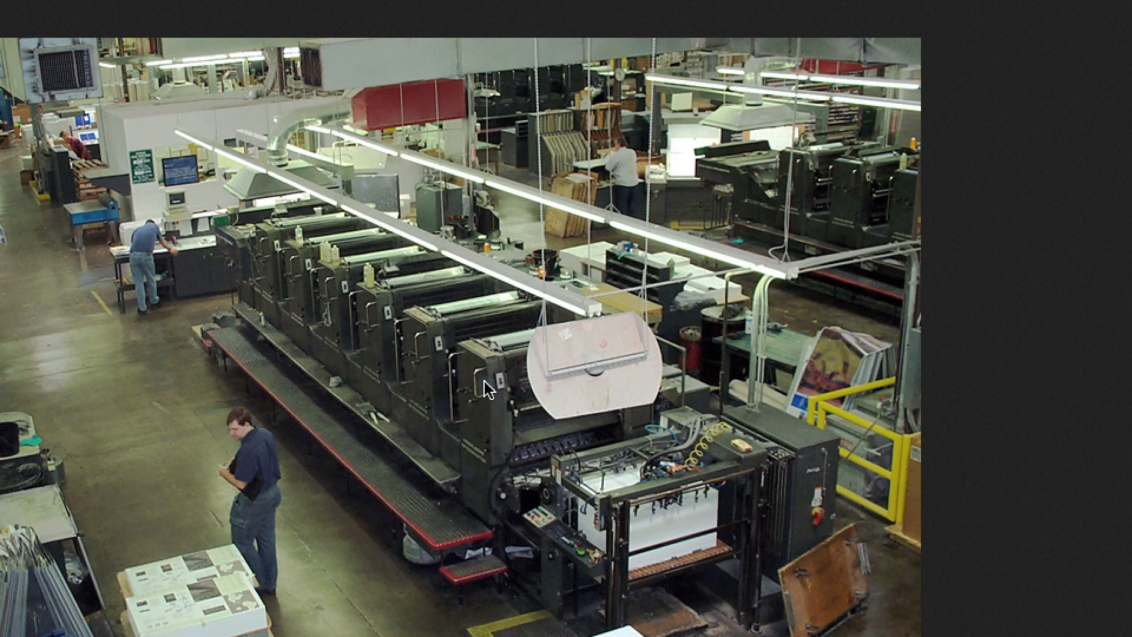
scroll(481, 383, "down", 1)
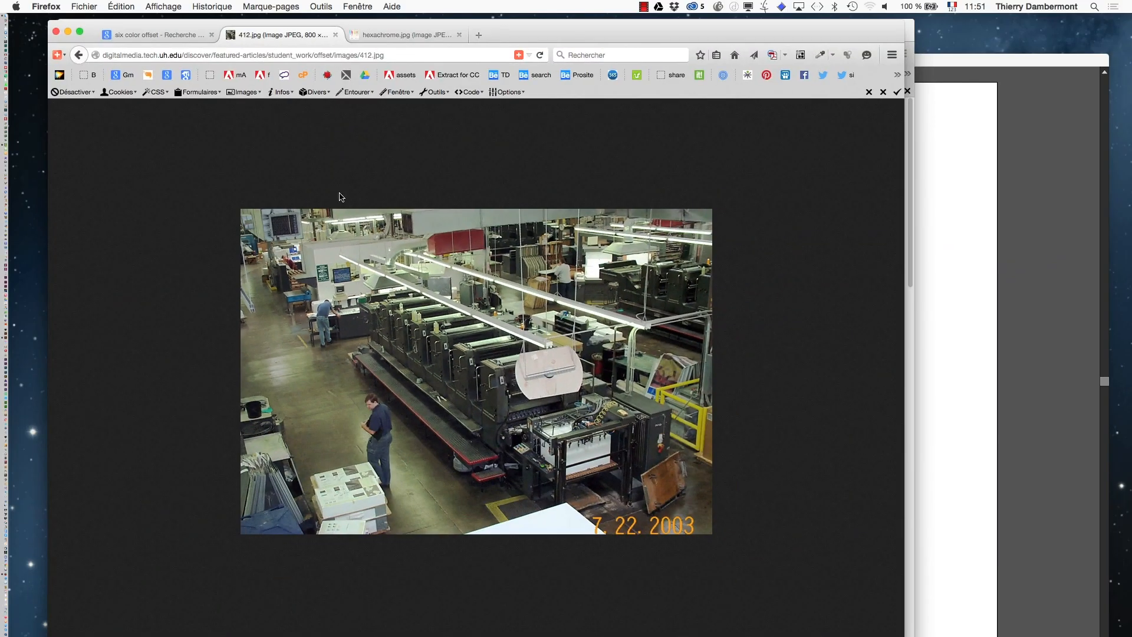
Step: Return to the results and search Google Images for "fac similé duc berry"
left_click(141, 38)
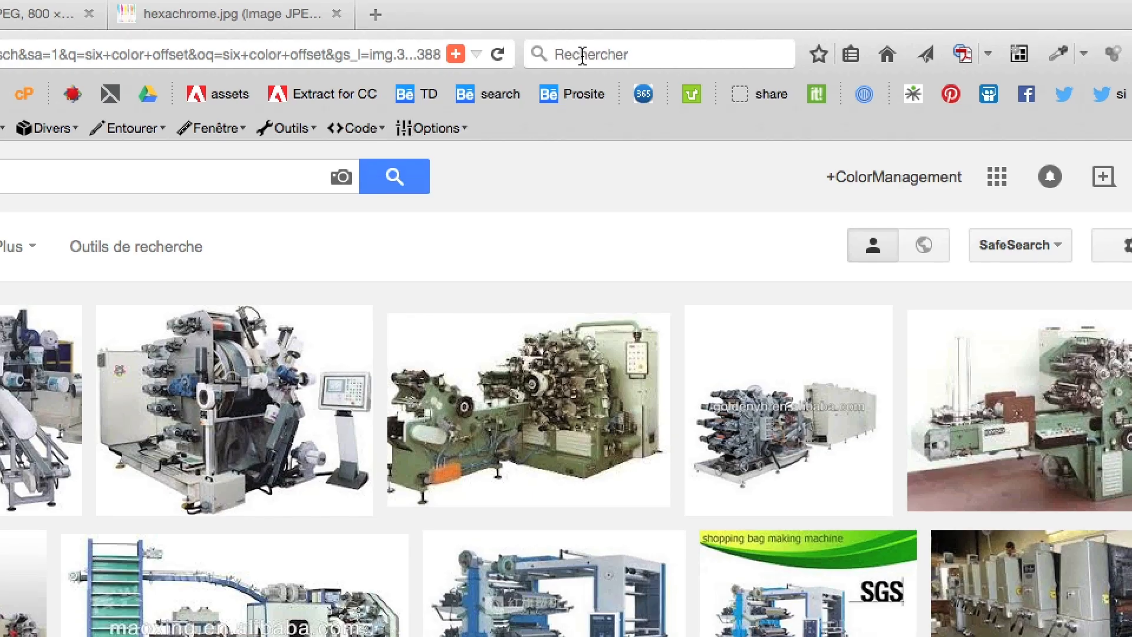
left_click(582, 56)
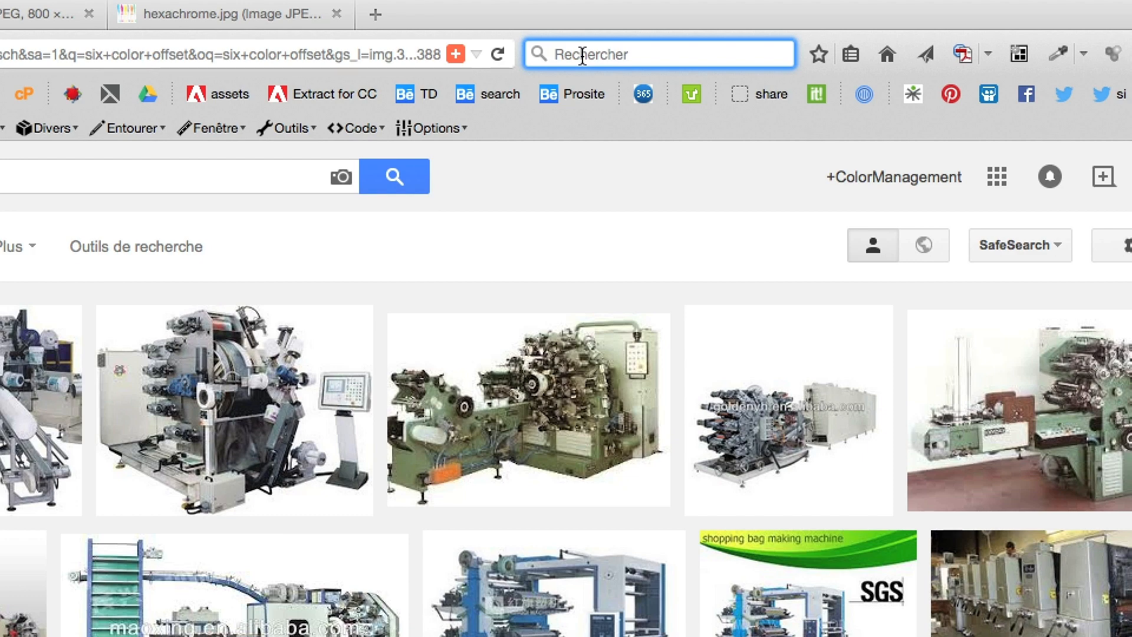
type("fac simi")
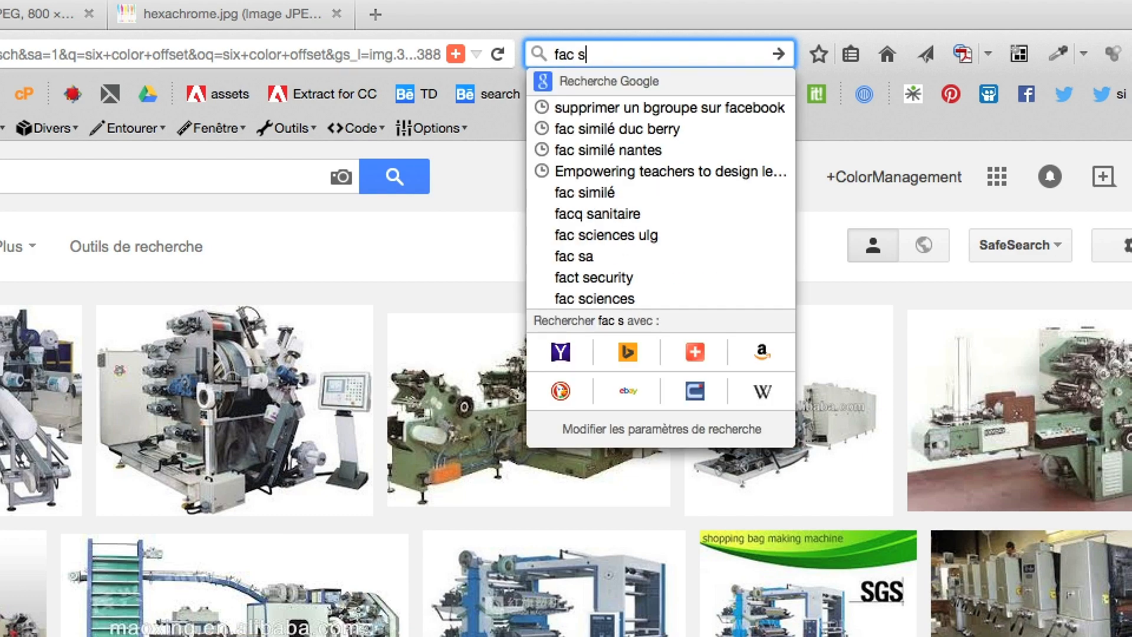
type("lé")
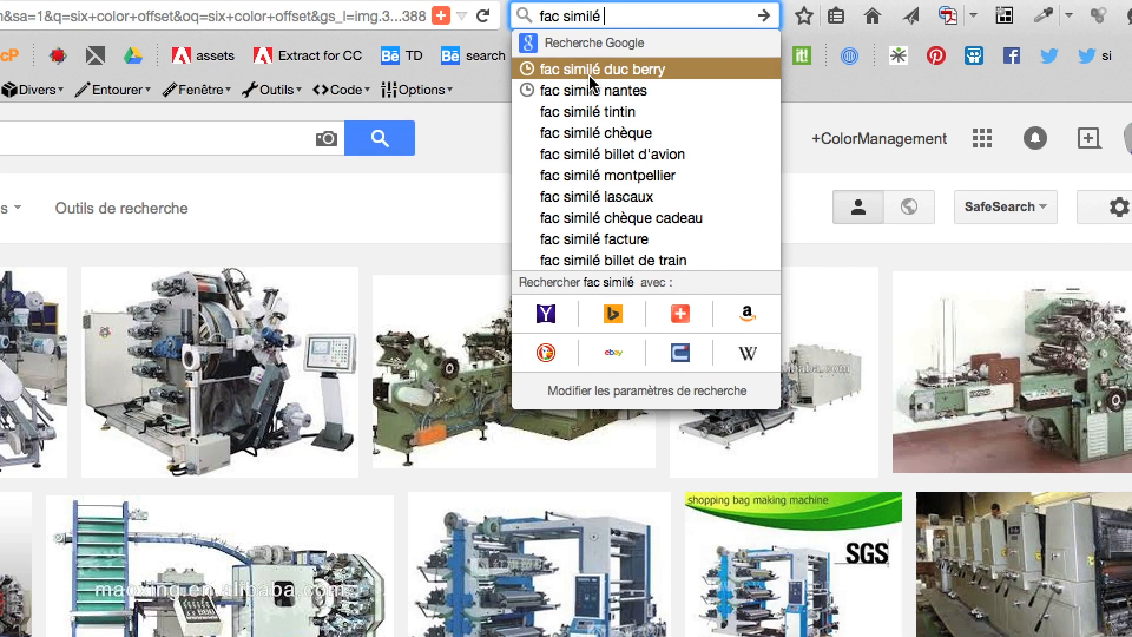
left_click(613, 108)
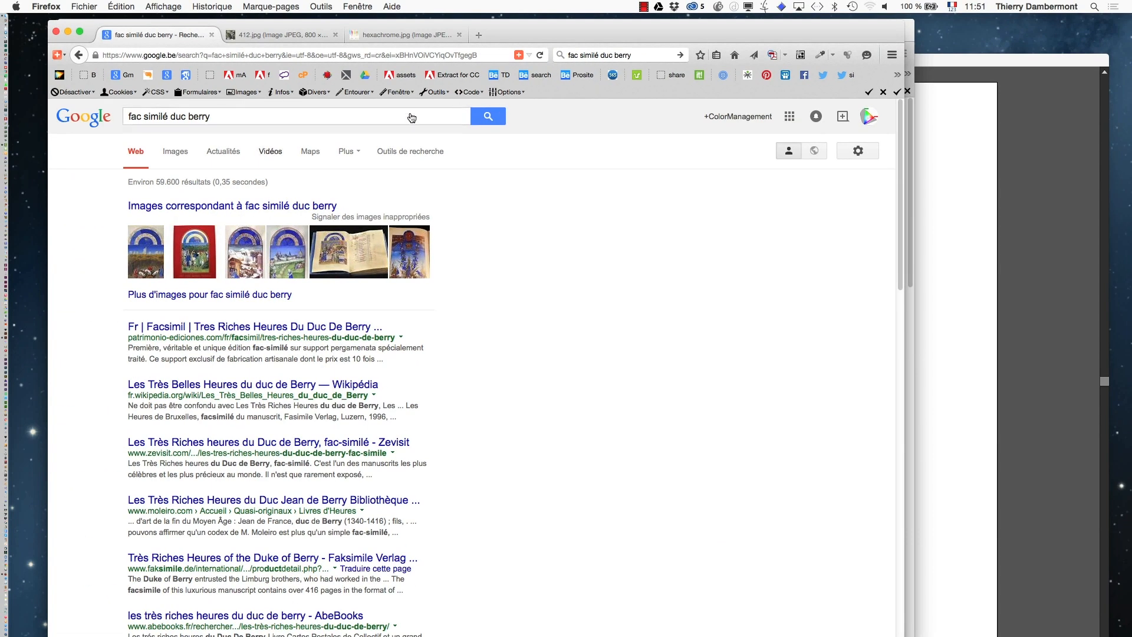
left_click(176, 151)
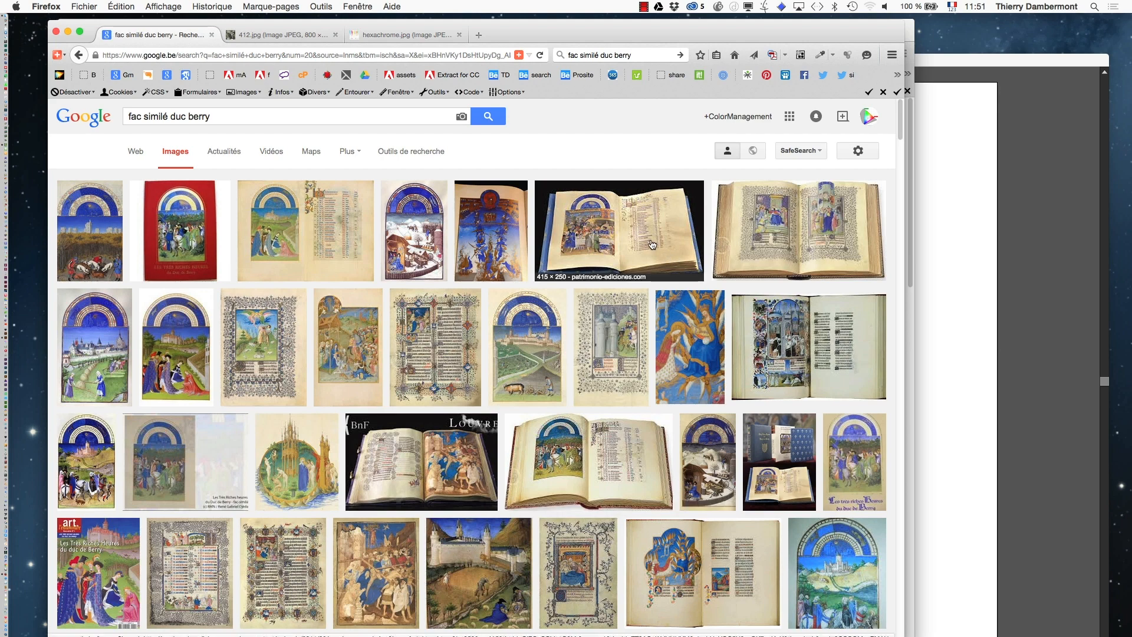
Step: Open the facsimilefinder.com picture of the open Belles Heures manuscript in a new tab and display the full image
left_click(773, 253, "super")
left_click(293, 39)
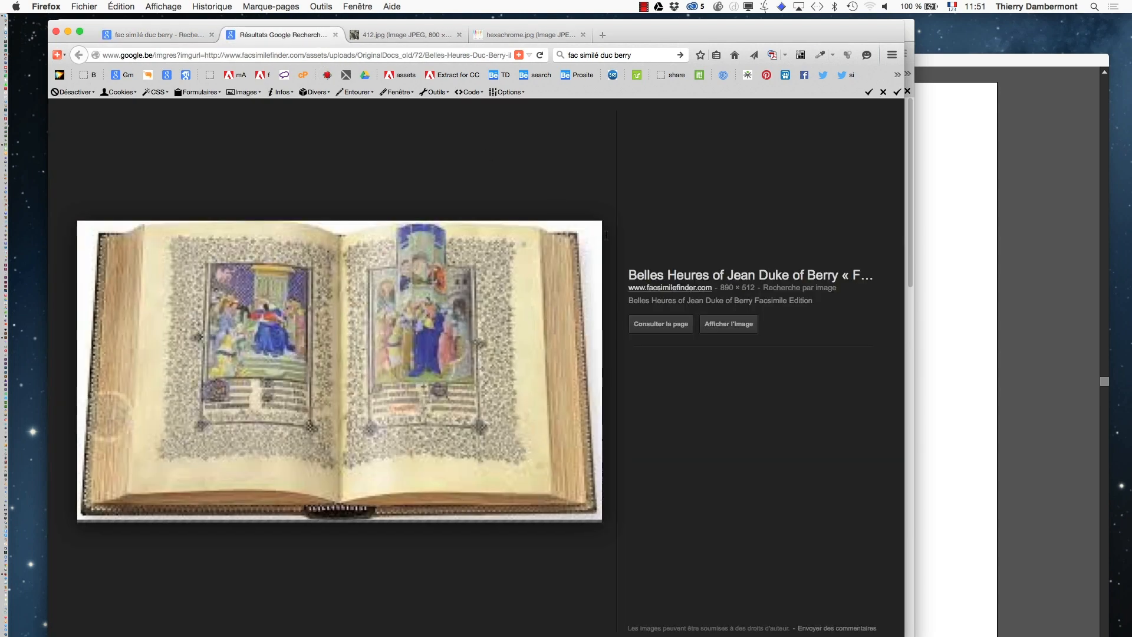
left_click(727, 323)
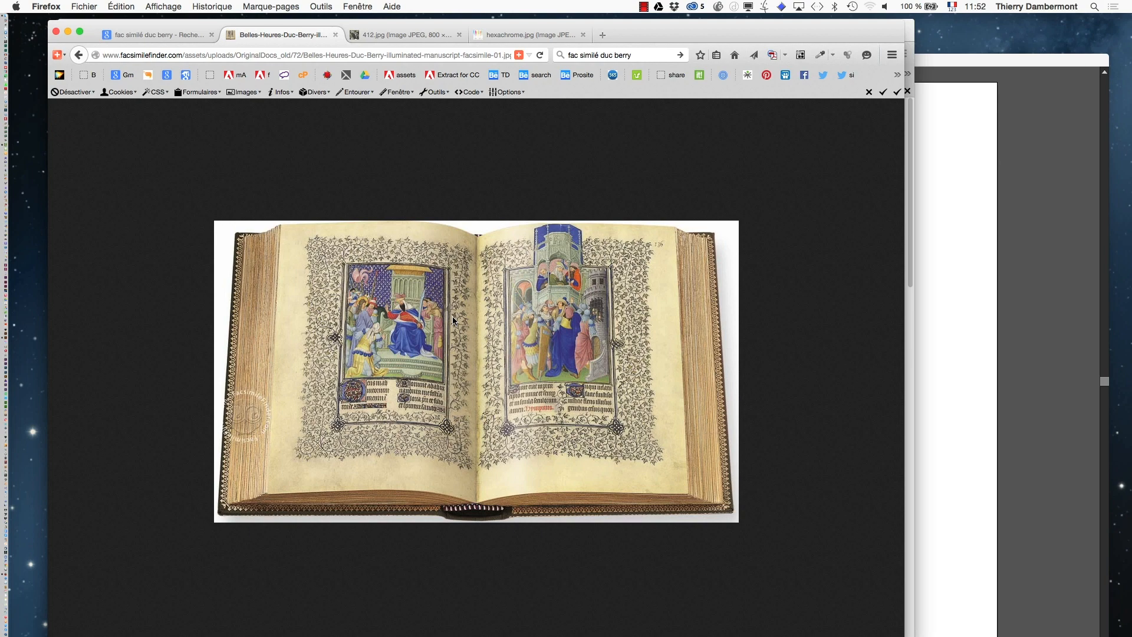
Step: Leave the image search window and switch back to the untitled document in Illustrator
key("ctrl+shift+Tab")
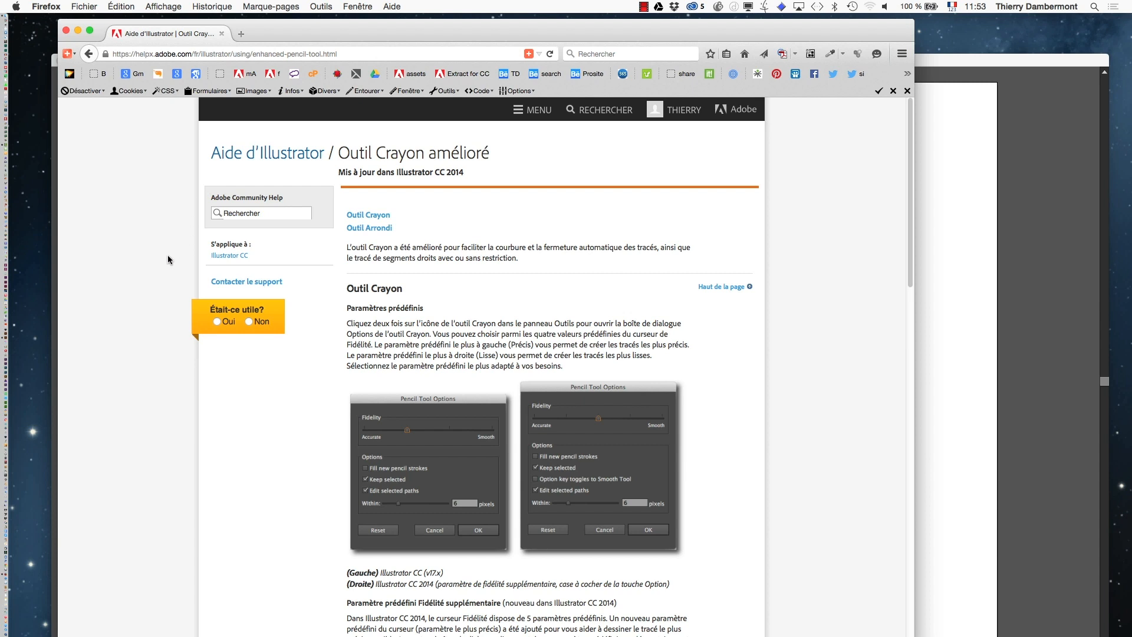
key("super+Tab")
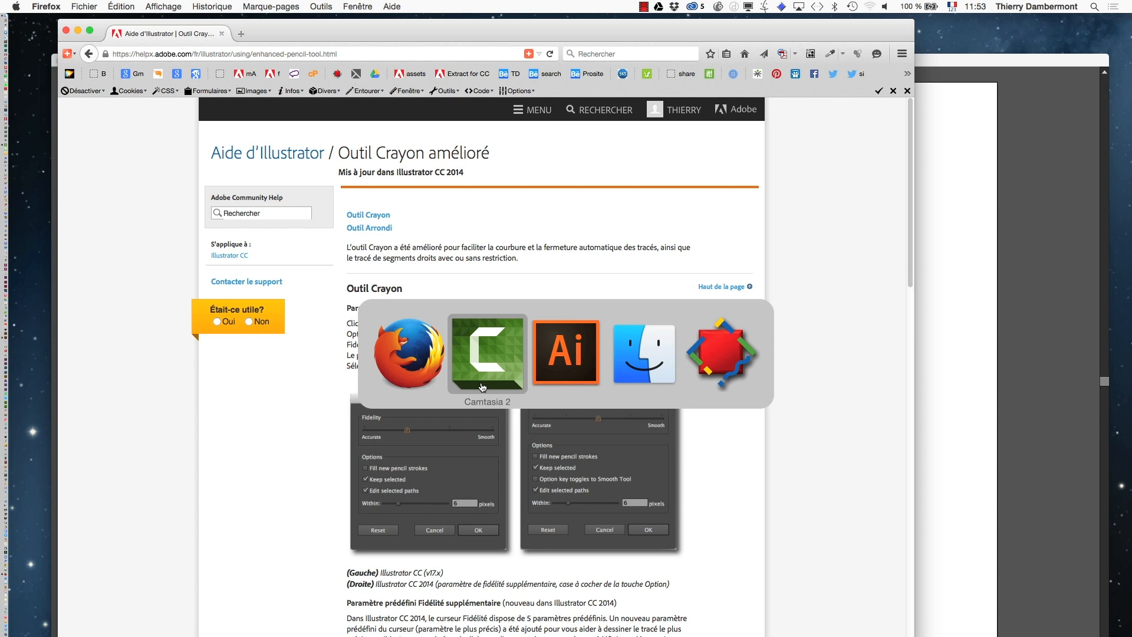
left_click(564, 373)
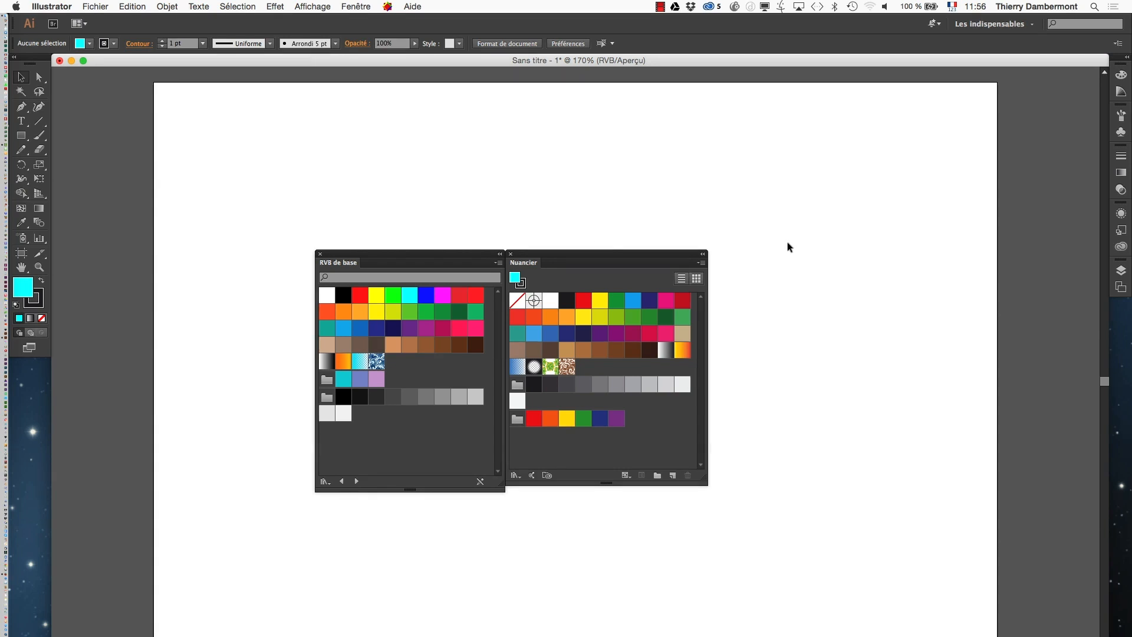
Step: Spread the swatch and tool panels apart and draw a rectangle about 67 × 98 mm filled with Cyan RVB
left_click_drag(585, 254, 869, 156)
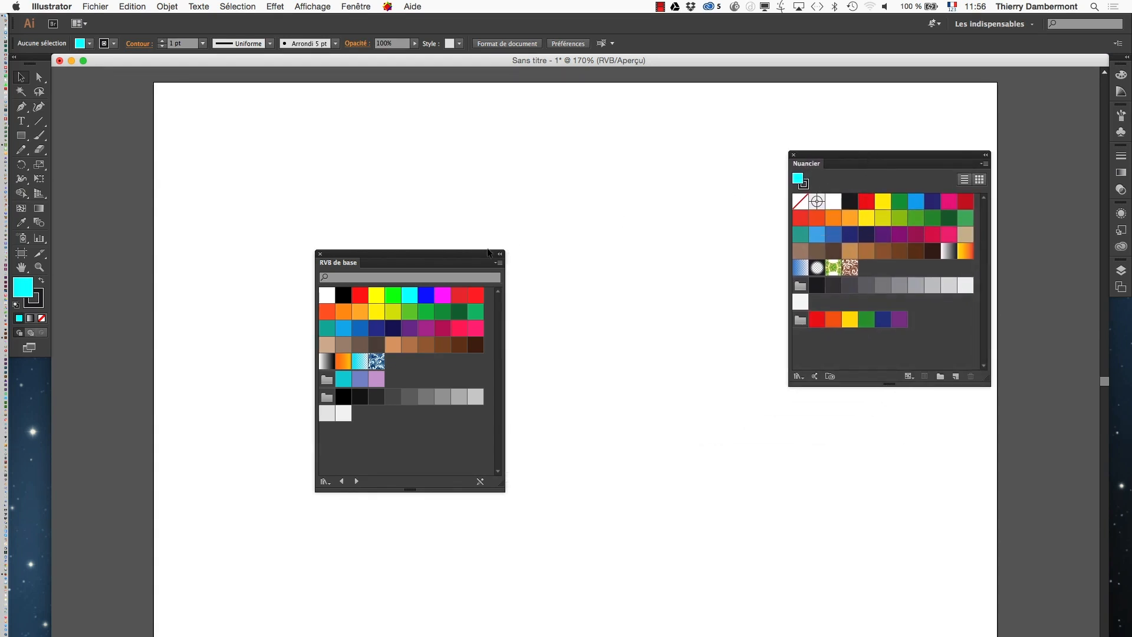
left_click_drag(471, 255, 702, 104)
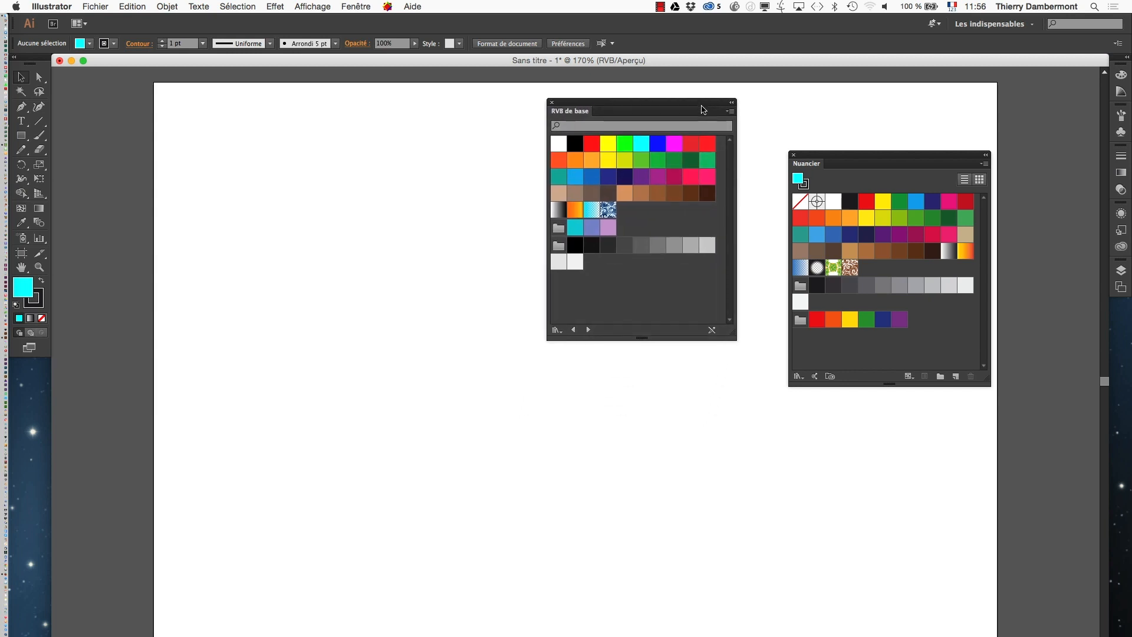
left_click(22, 135)
left_click_drag(217, 140, 407, 420)
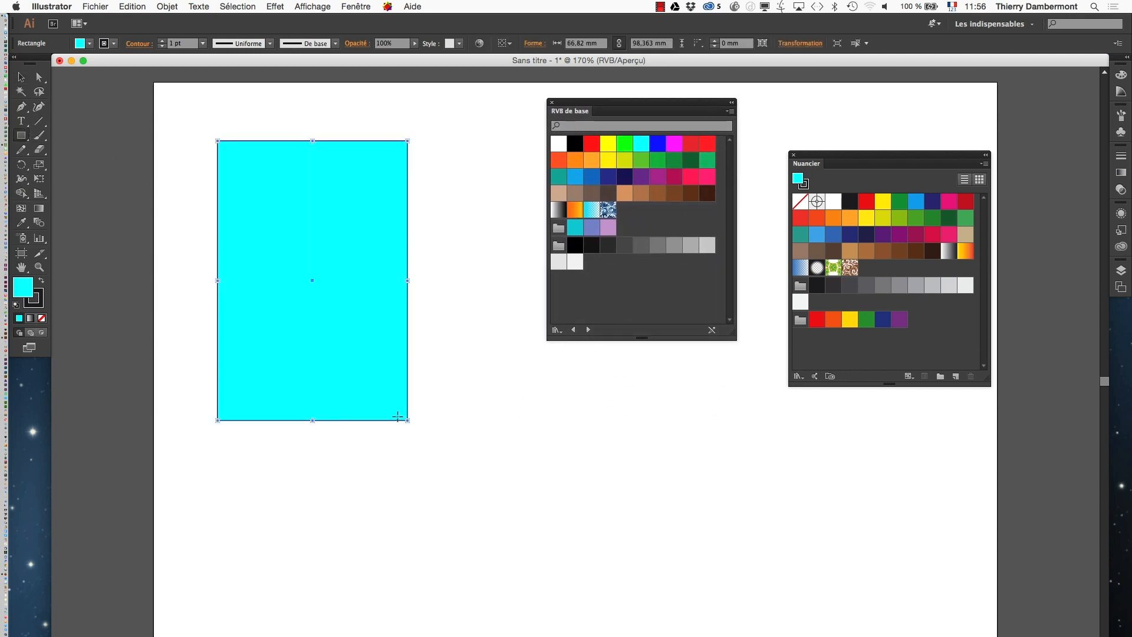
left_click(637, 149)
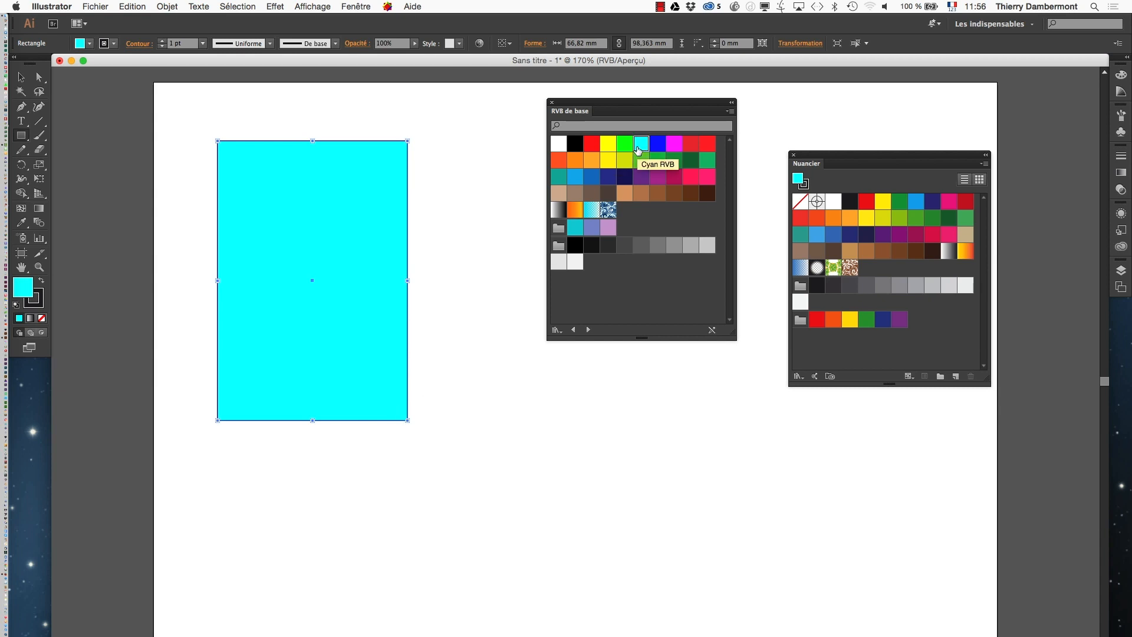
left_click_drag(36, 58, 157, 133)
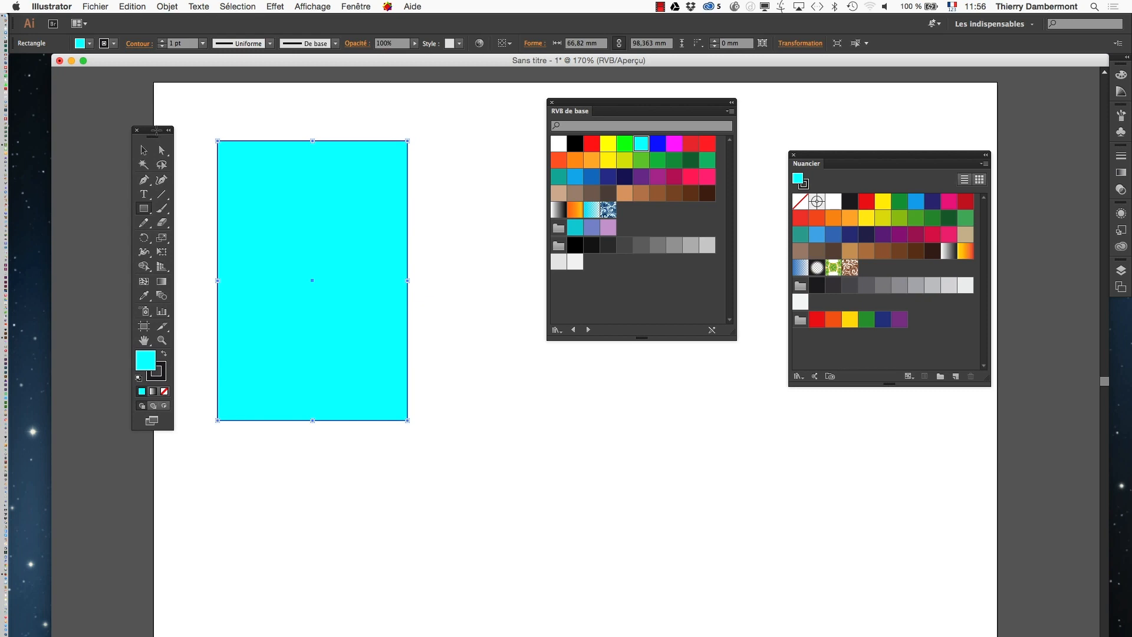
left_click(626, 146)
left_click(640, 146)
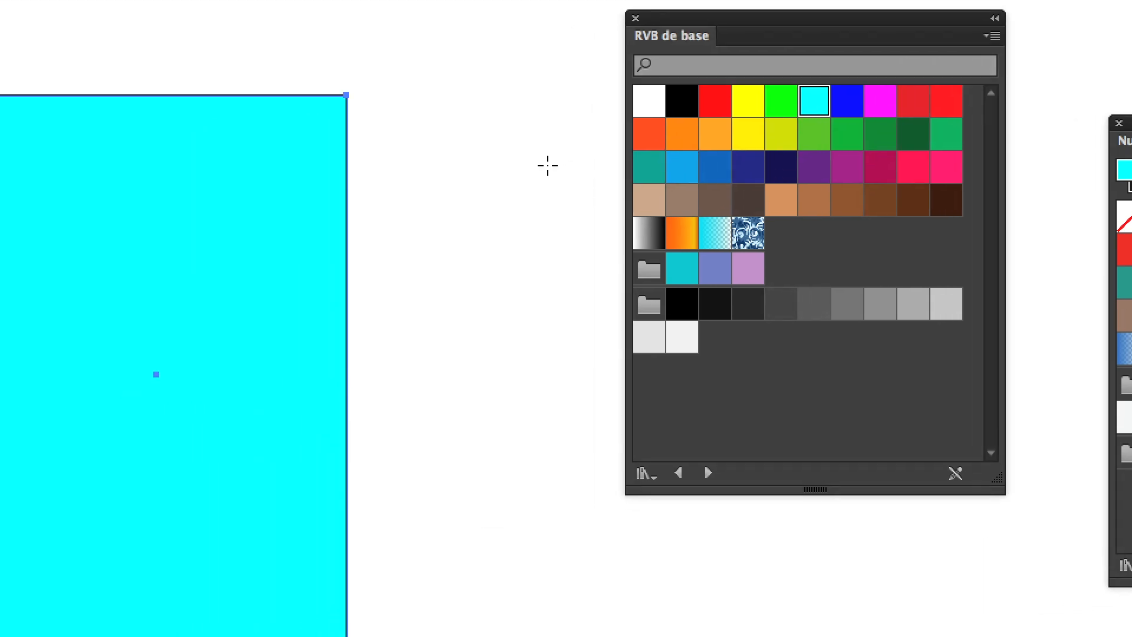
Step: Add a magenta rectangle overlapping the cyan one and a green rectangle about 52 × 48 mm over its lower corner
left_click_drag(547, 166, 240, 485)
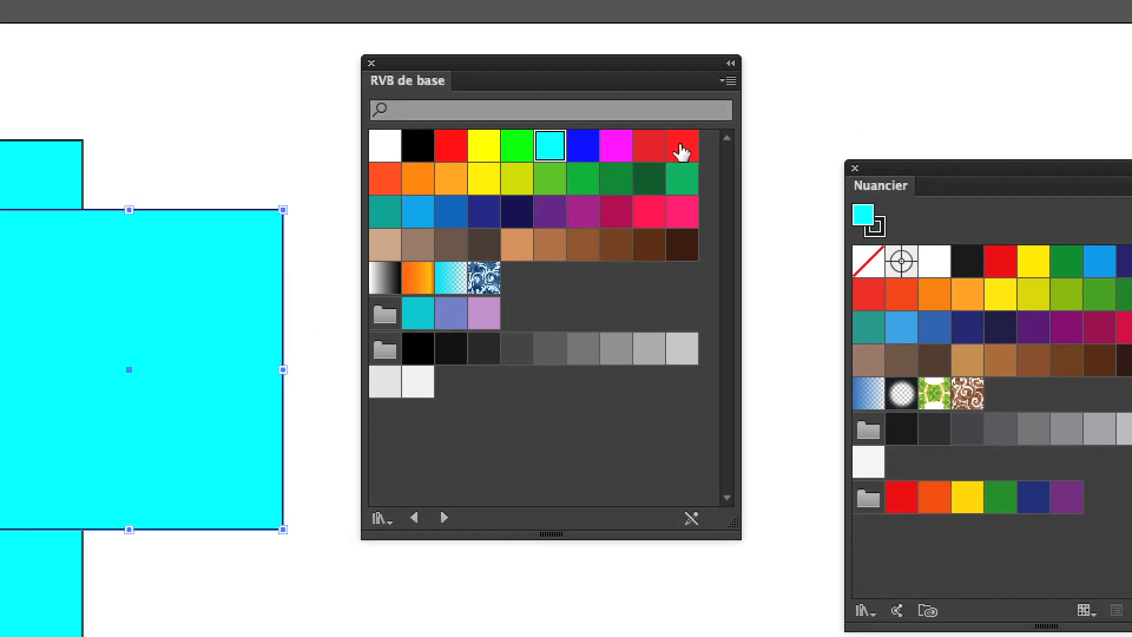
left_click(663, 150)
left_click_drag(510, 397, 412, 306)
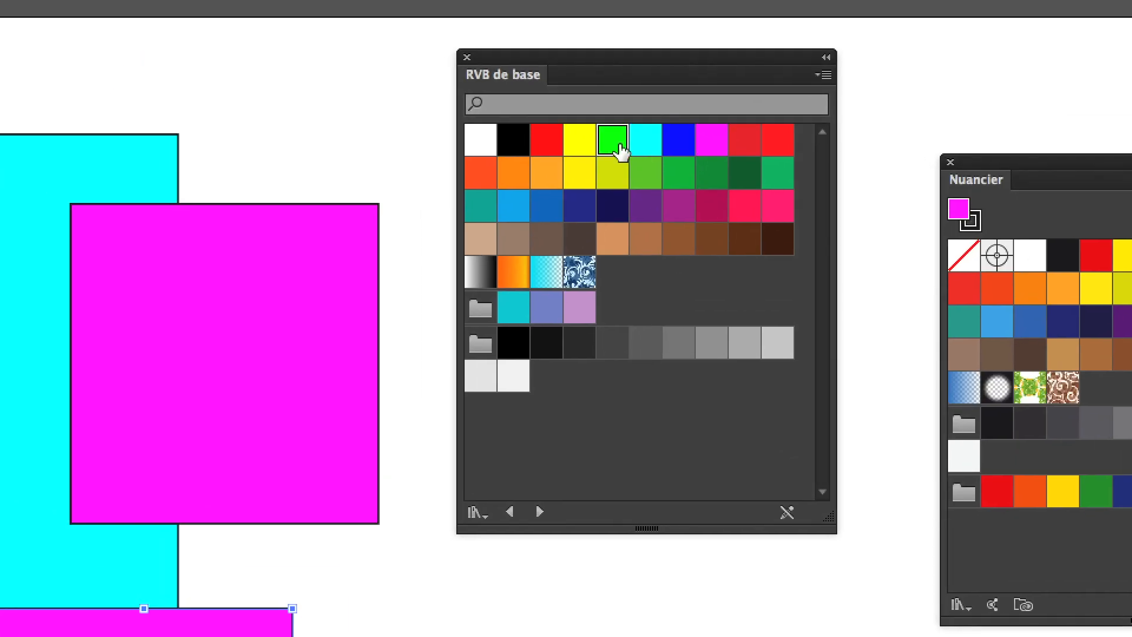
left_click(541, 103)
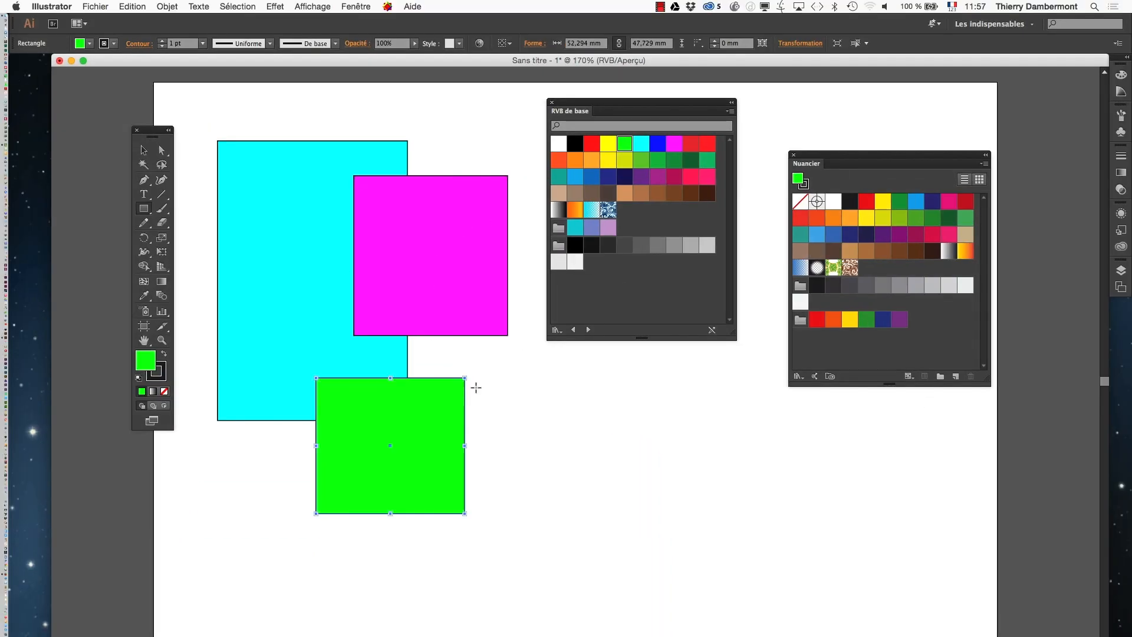
Step: Beside the existing shapes, draw a brown rectangle about 39 × 120 mm and overlap it with a blue one about 28 × 78 mm
left_click_drag(601, 108, 777, 95)
mouse_move(550, 128)
left_mouse_down()
mouse_move(649, 366)
mouse_move(663, 469)
left_mouse_up()
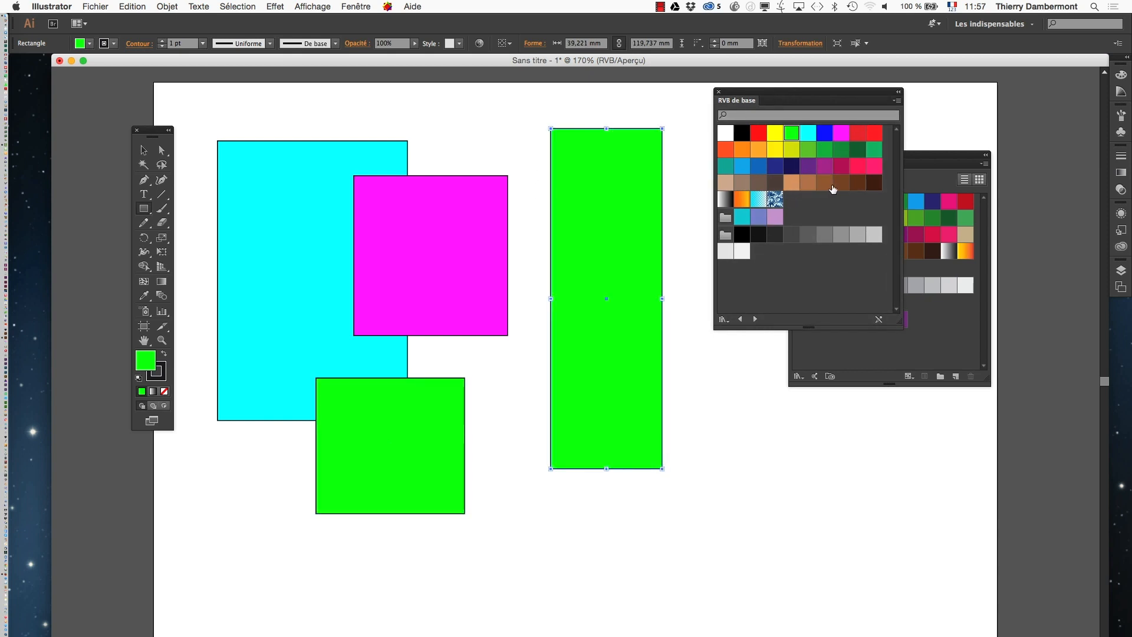
left_click(759, 184)
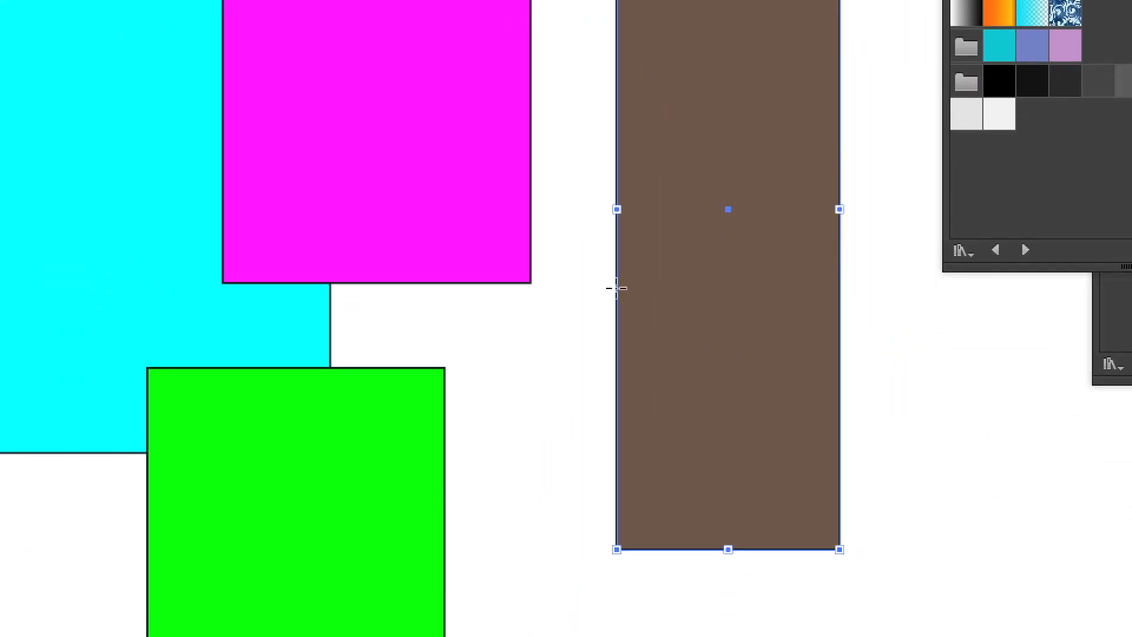
left_click_drag(257, 524, 266, 566)
left_click_drag(588, 313, 644, 463)
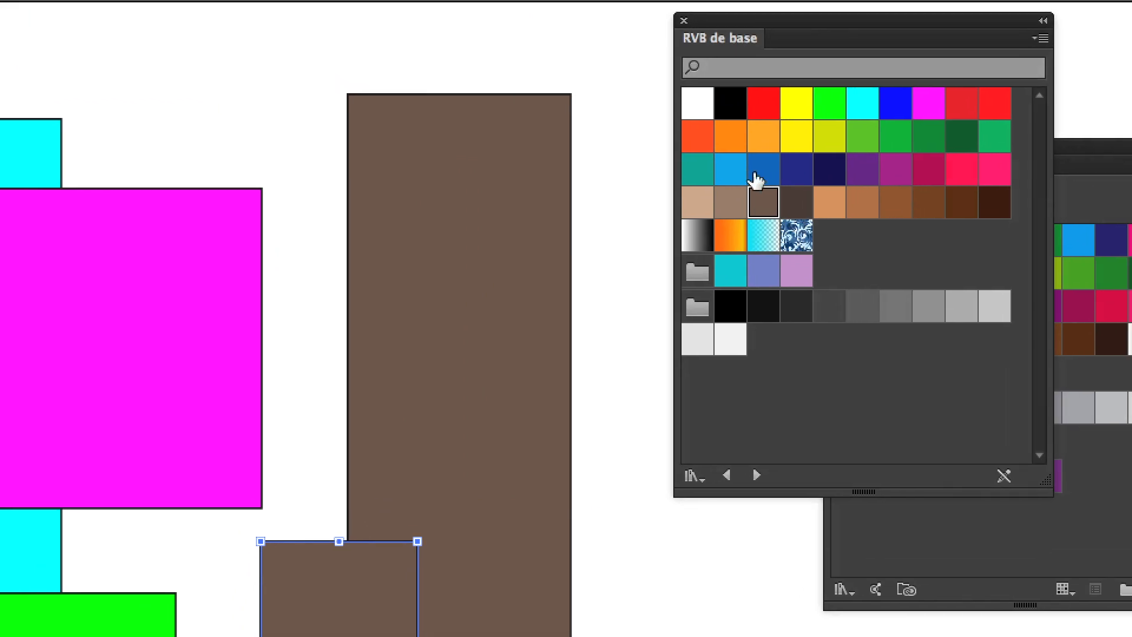
left_click(755, 177)
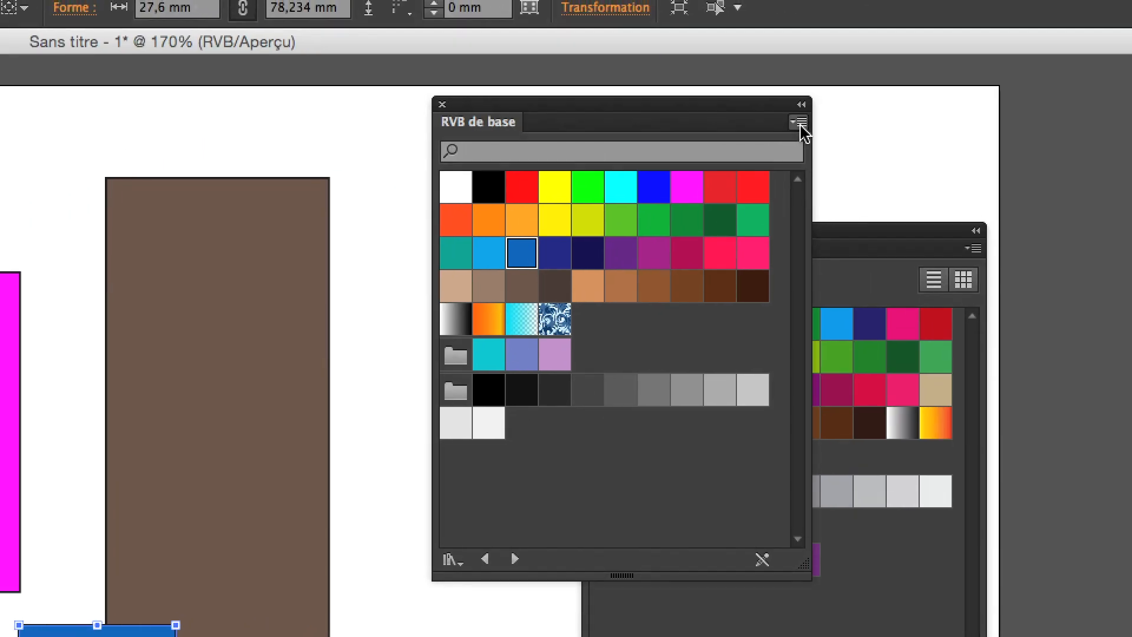
Step: Compare the command lists of the RVB de base library and the Nuancier without choosing anything
left_click(800, 126)
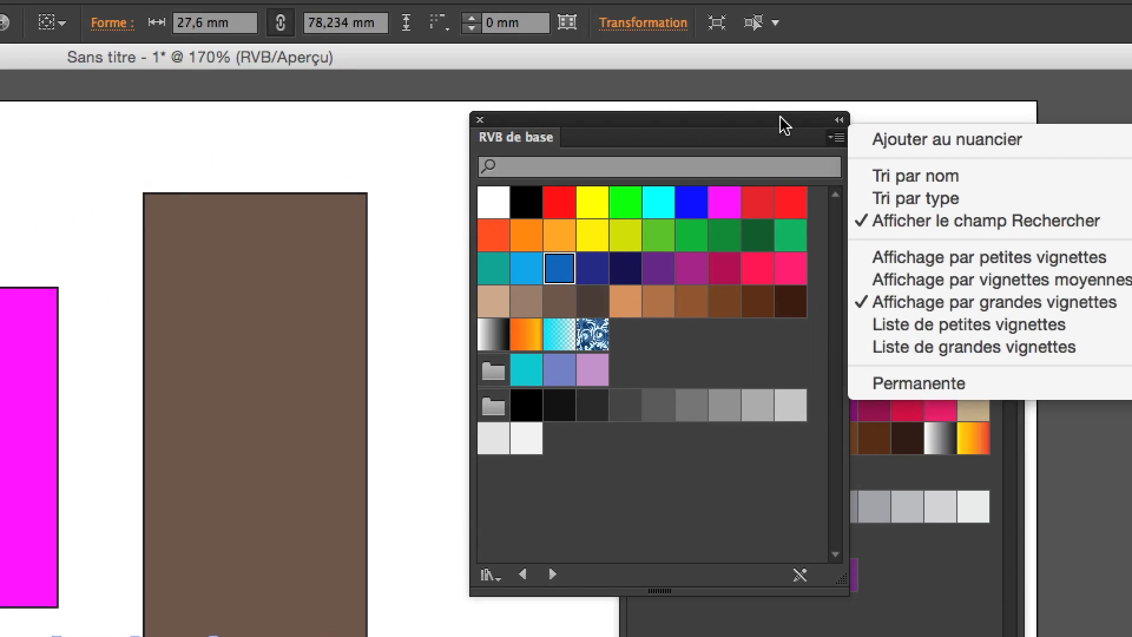
left_click(750, 102)
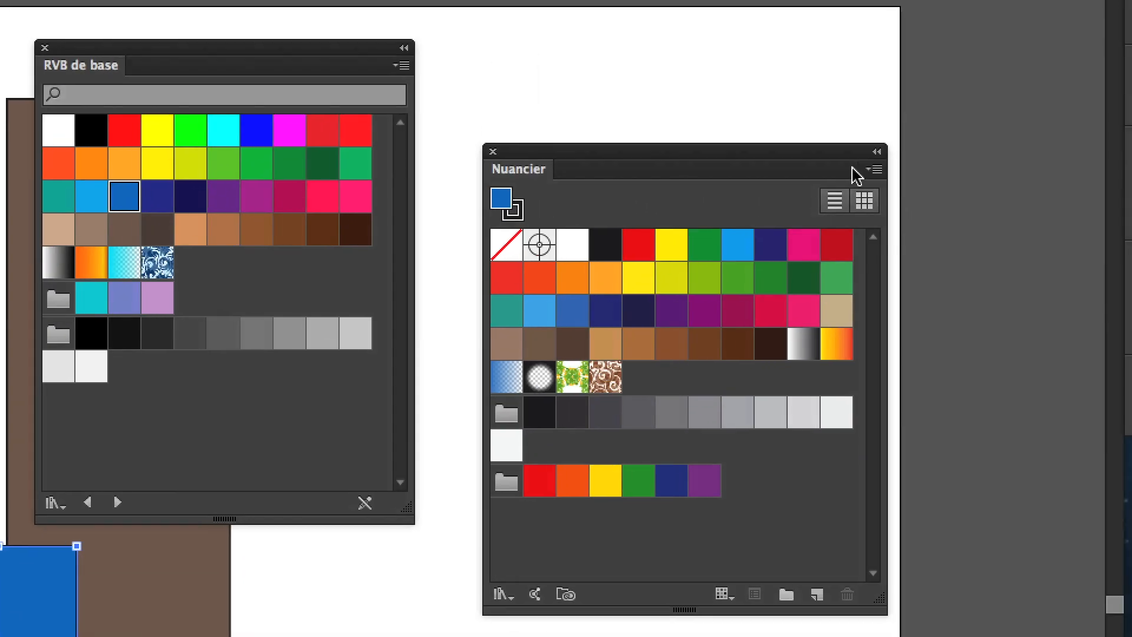
left_click(1000, 263)
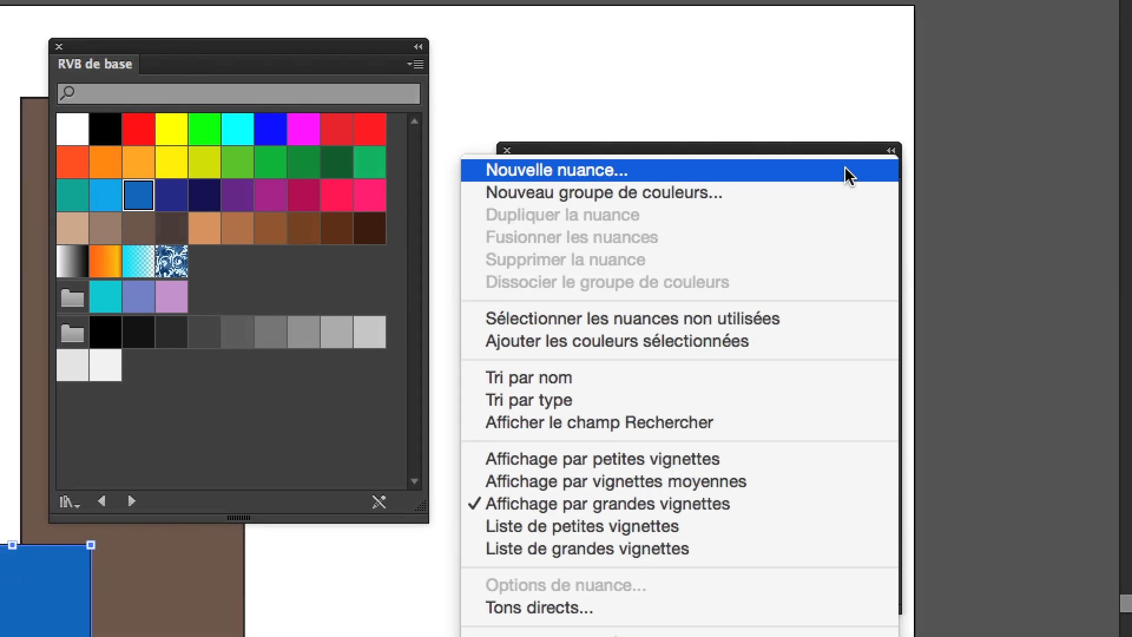
left_click(817, 147)
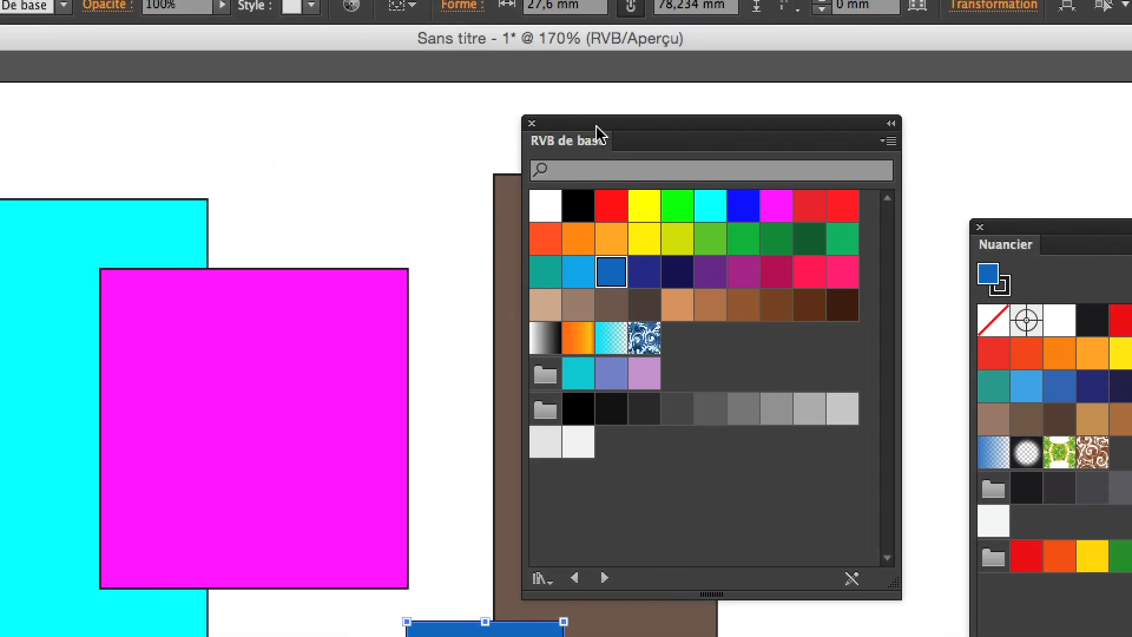
Step: Move the RVB de base library aside, bring the Nuancier closer to the artwork, and start a new swatch from the current blue
left_click_drag(148, 61, 968, 83)
left_click_drag(674, 210, 393, 105)
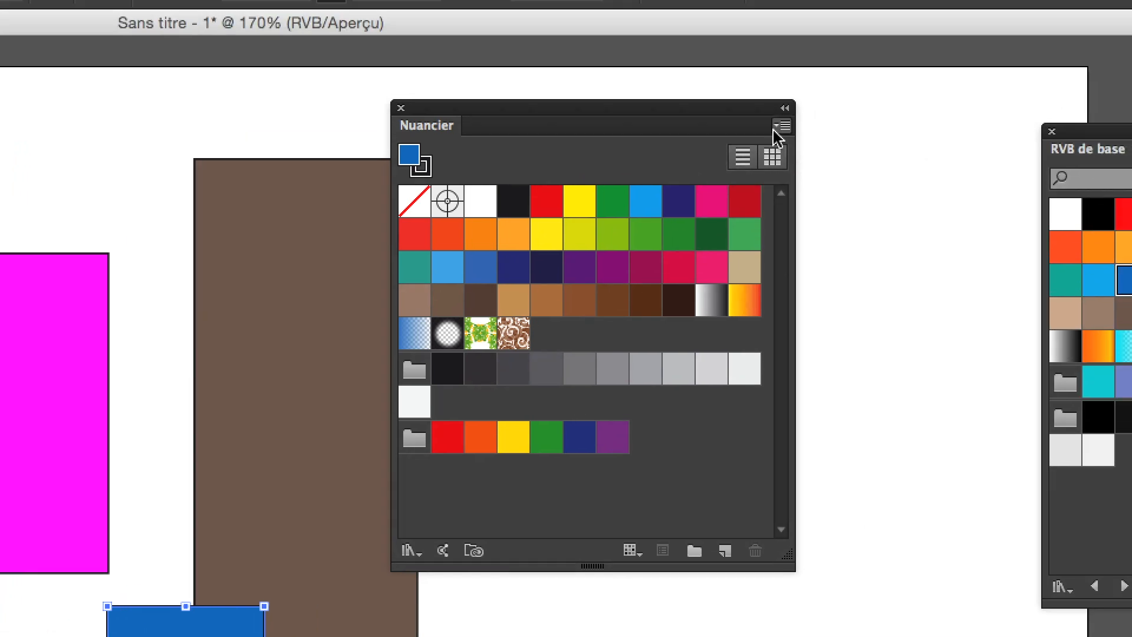
left_click(889, 62)
left_click(791, 131)
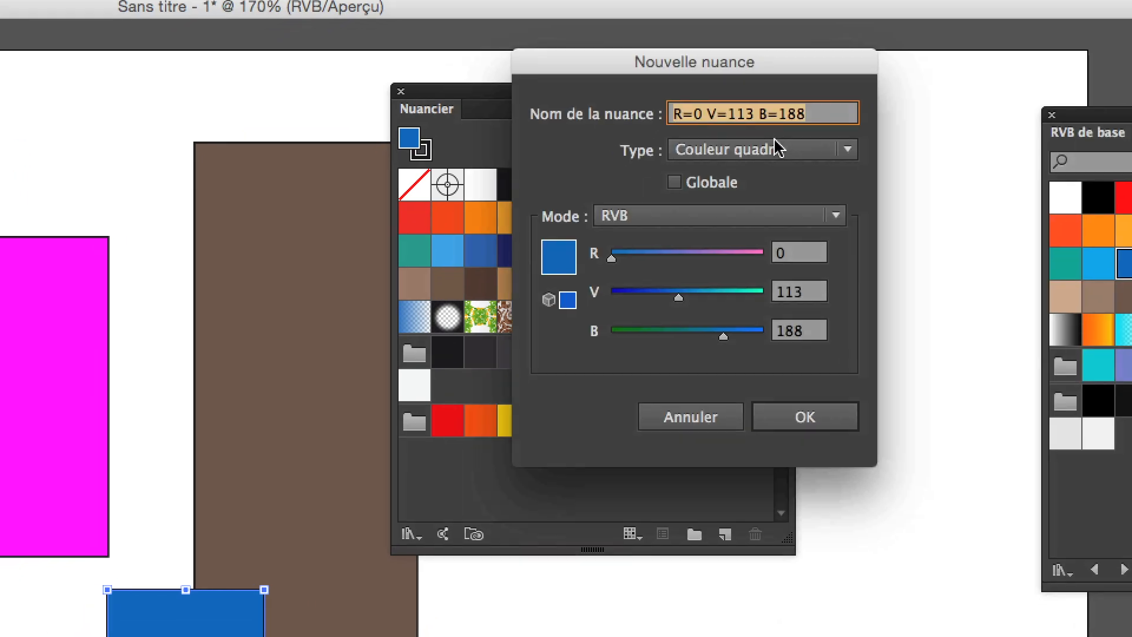
Step: Try CMJN mode for the new swatch, check the available colour types, and restore RVB mode
left_click(746, 168)
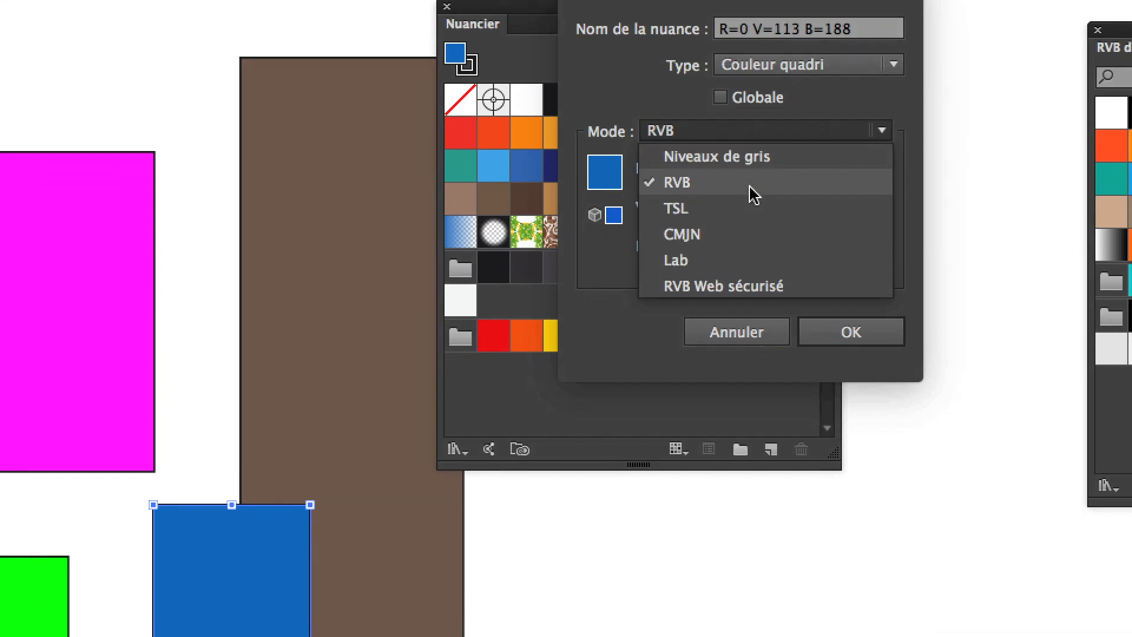
left_click(748, 269)
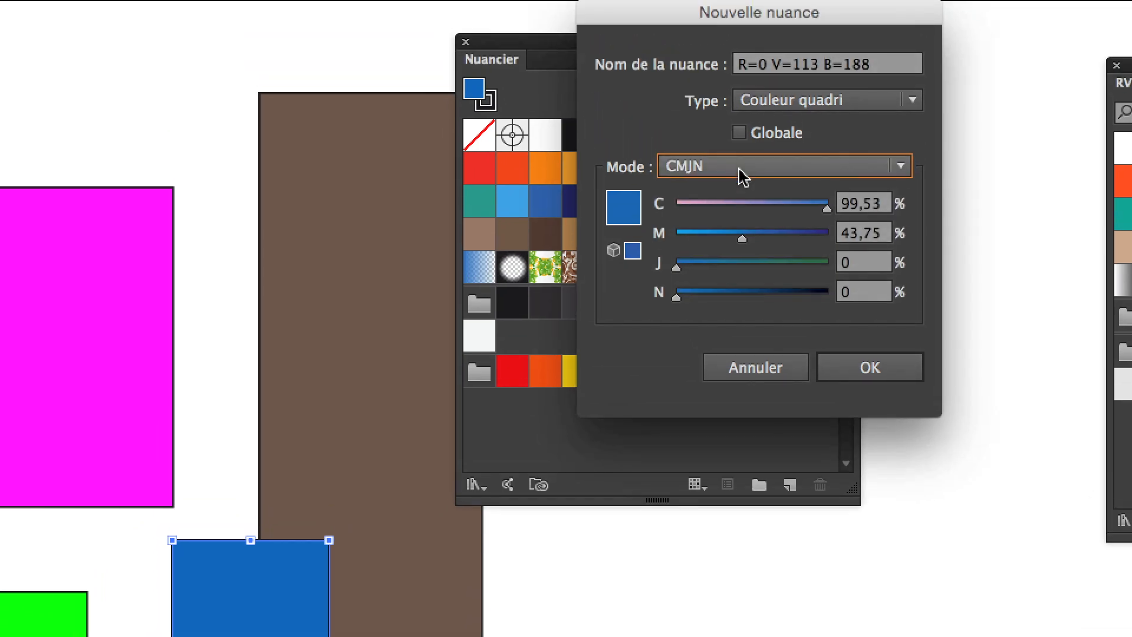
left_click(730, 104)
left_click(729, 163)
left_click(741, 154)
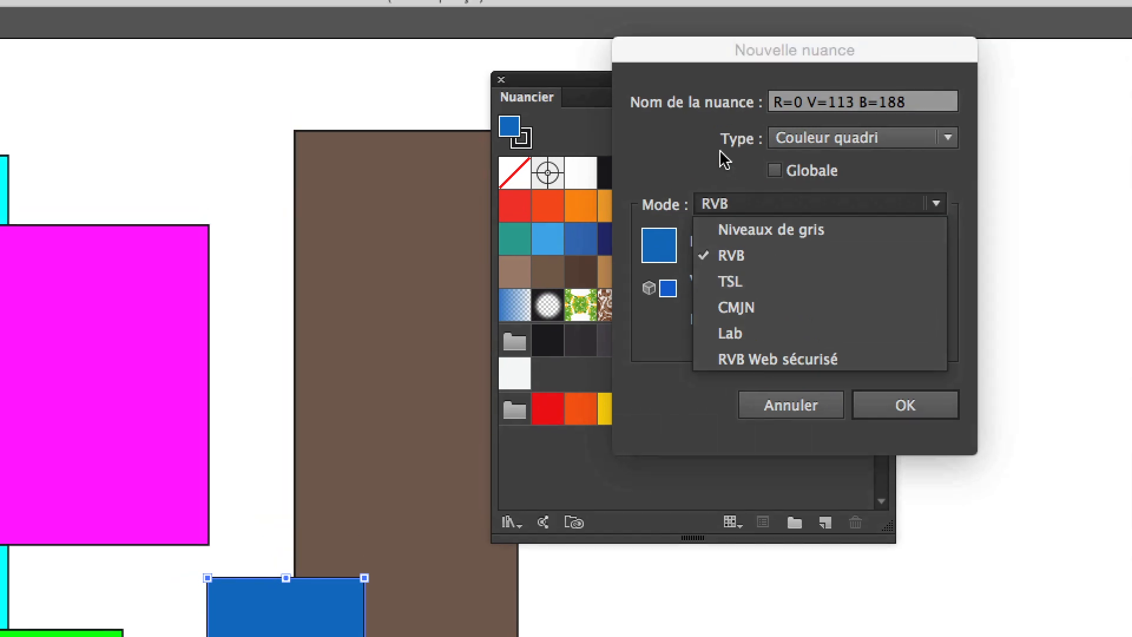
left_click(807, 56)
left_click(806, 56)
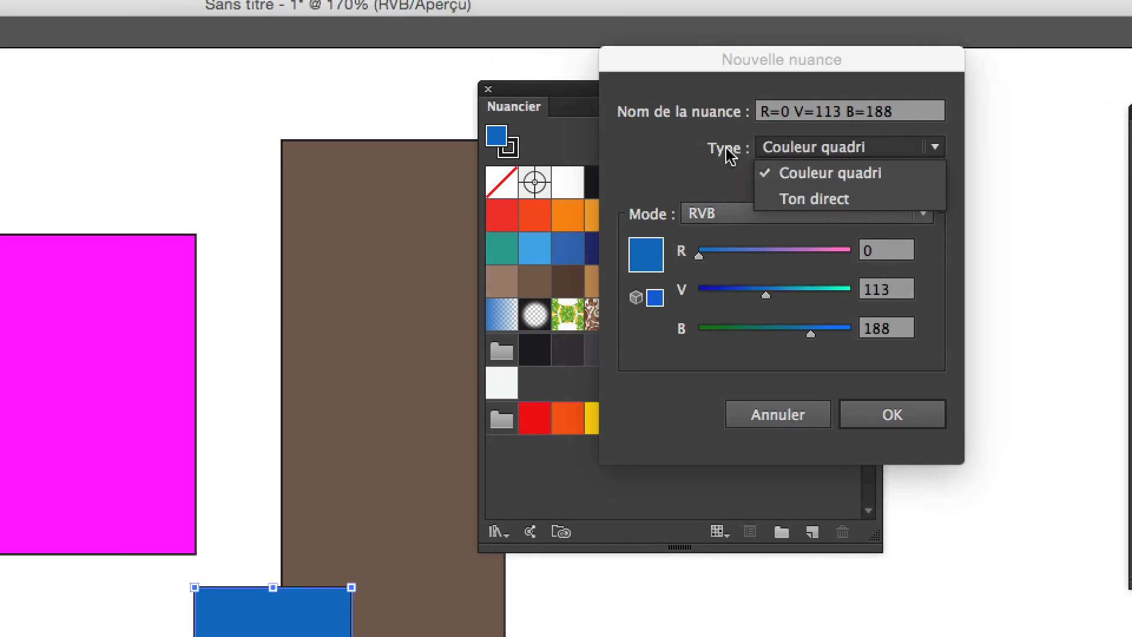
left_click(638, 209)
left_click(675, 211)
left_click(733, 178)
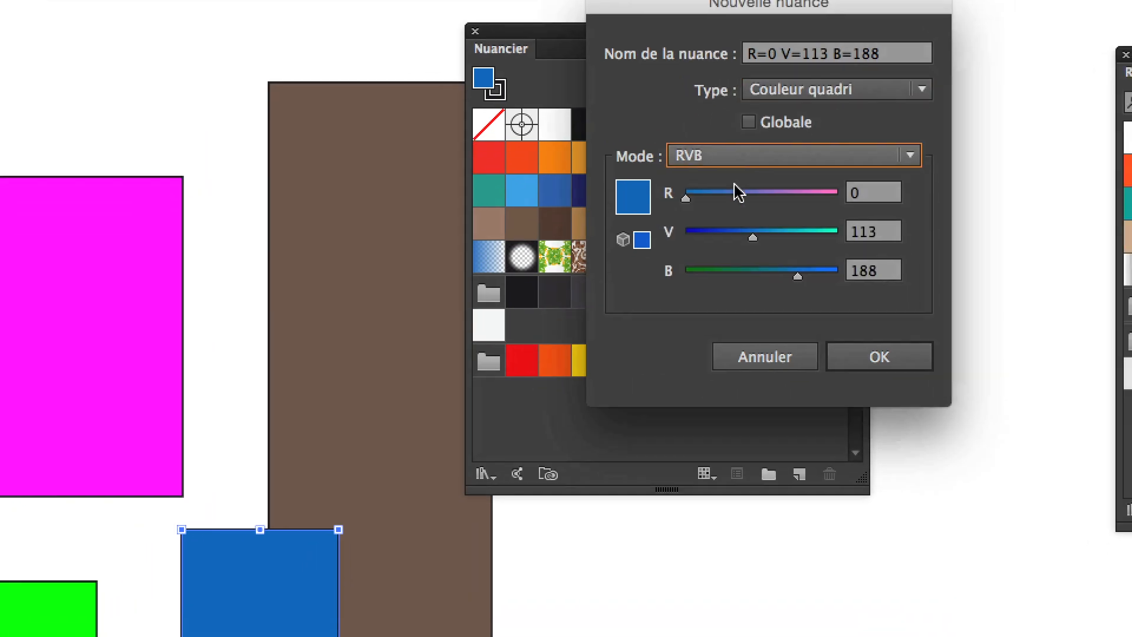
Step: Try out RVB mixes for the new swatch, such as R 229, V 192, B 18 and R 0, V 247, B 18
left_click_drag(741, 212, 825, 216)
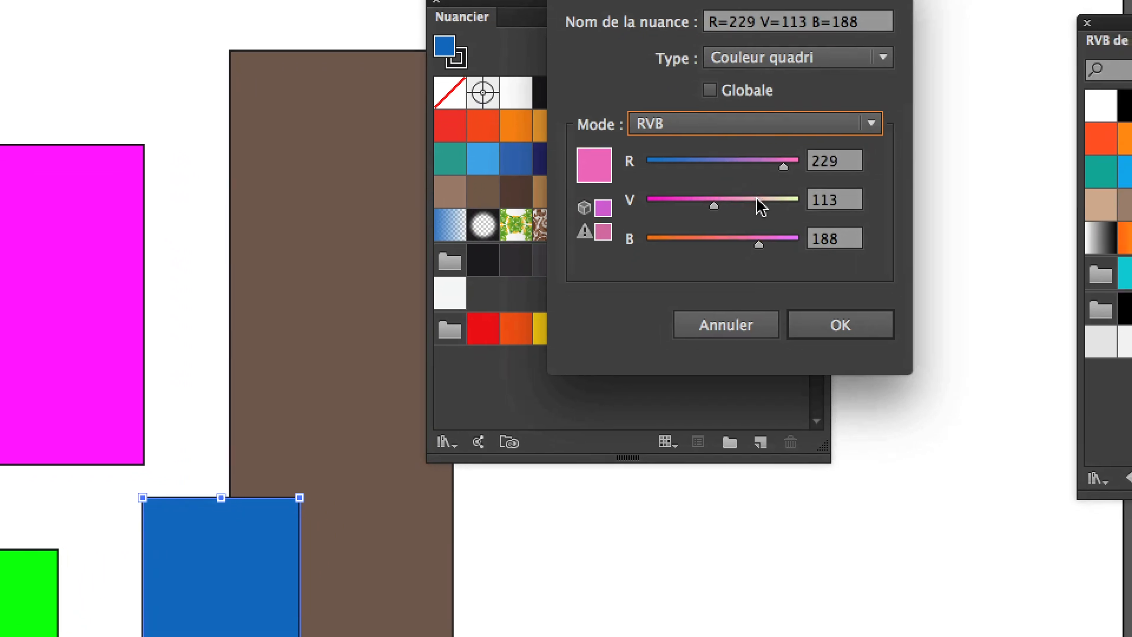
left_click(755, 214)
left_click_drag(713, 252, 652, 251)
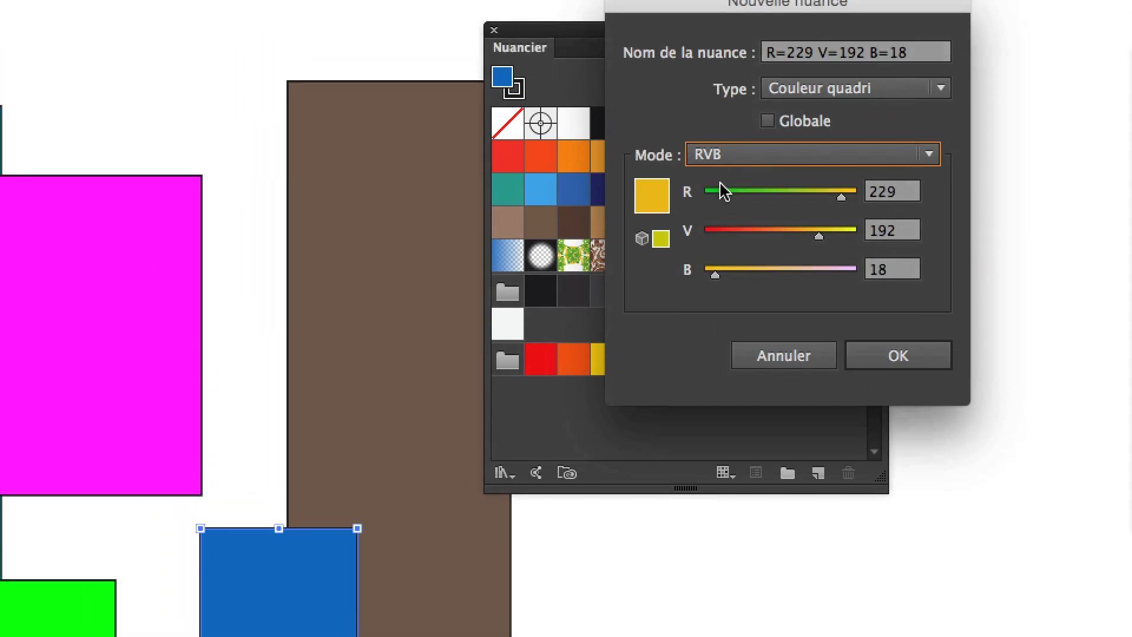
left_click(727, 142)
left_click_drag(724, 193, 708, 189)
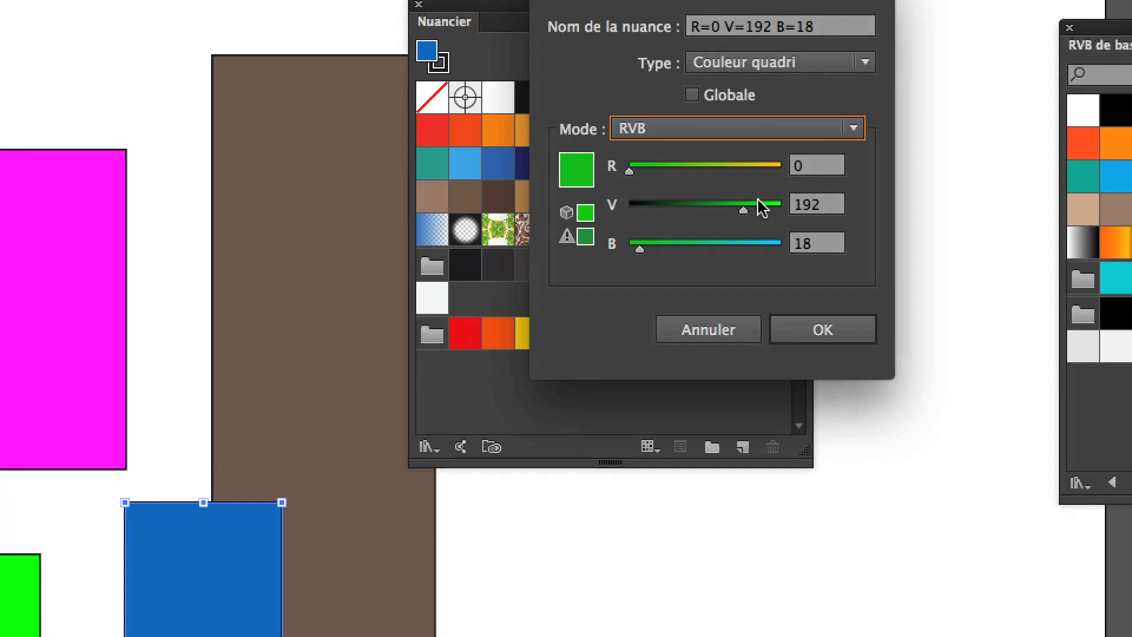
left_click_drag(818, 230, 850, 231)
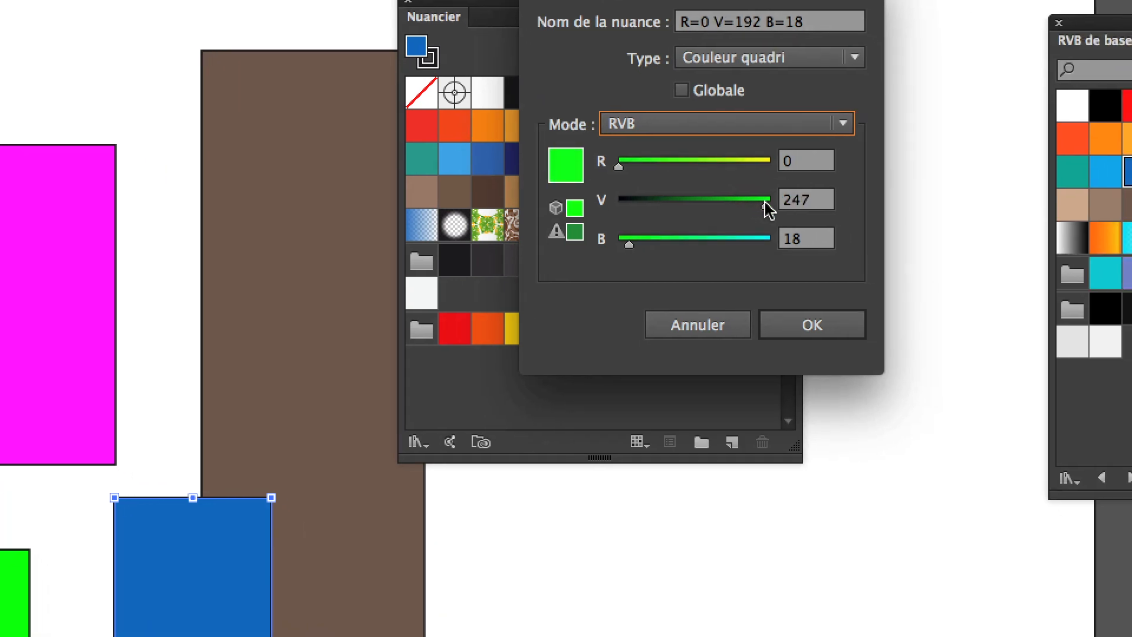
Step: Set the new swatch to R 252, V 207, B 0 and add it to the Nuancier
left_click_drag(765, 202, 743, 234)
left_click(766, 161)
left_click(768, 196)
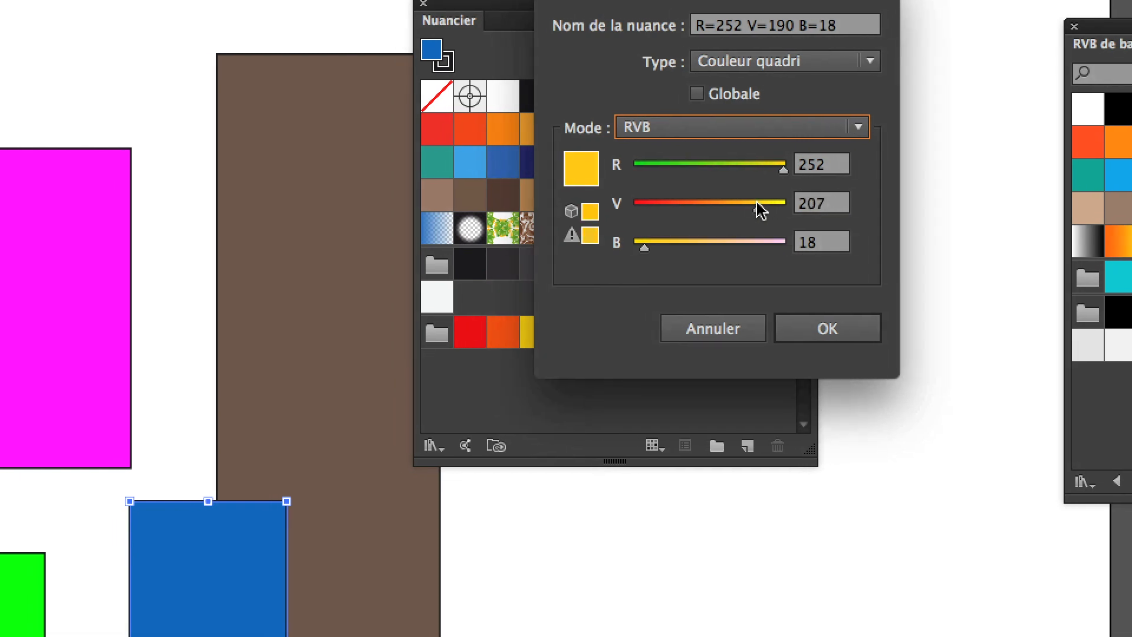
left_click_drag(644, 247, 593, 255)
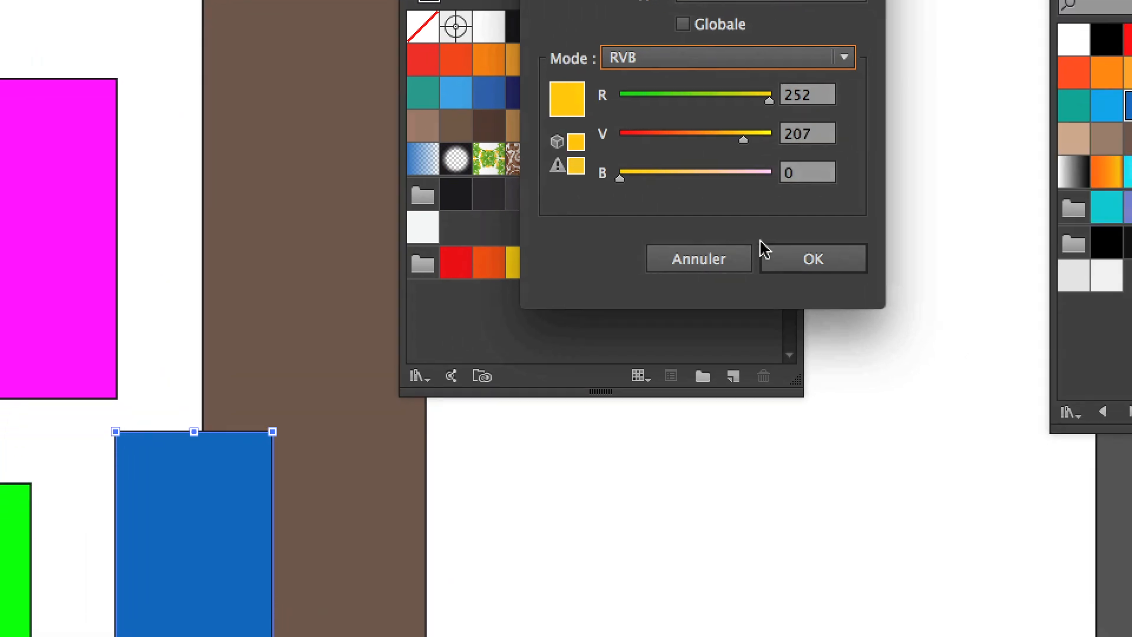
left_click(784, 258)
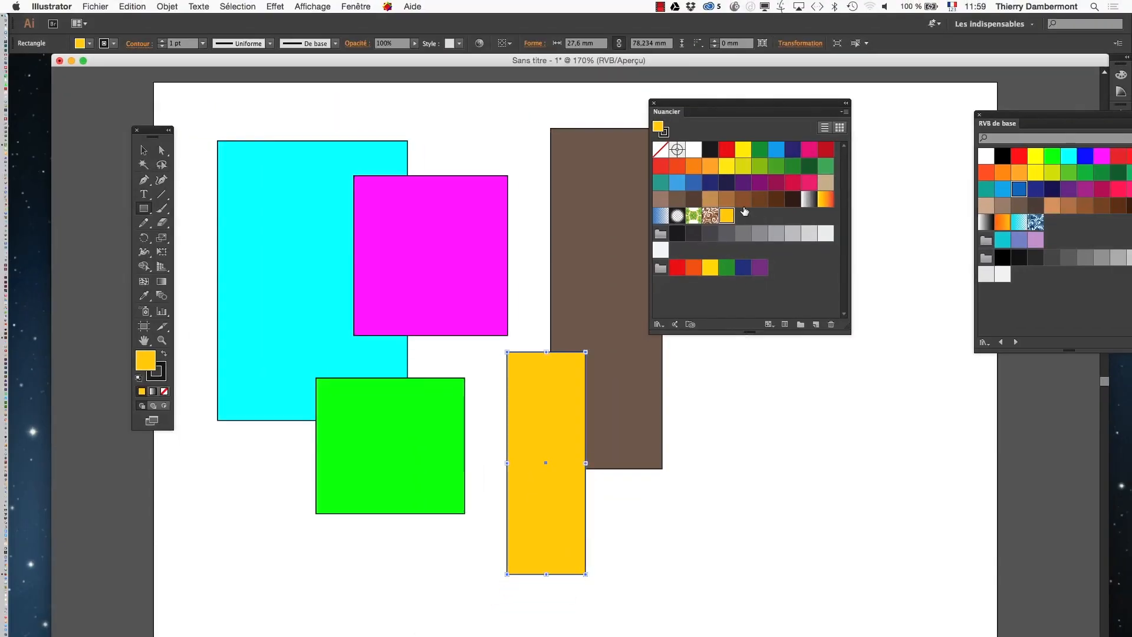
Step: Move the Nuancier farther from the brown rectangle
left_click_drag(685, 107, 738, 100)
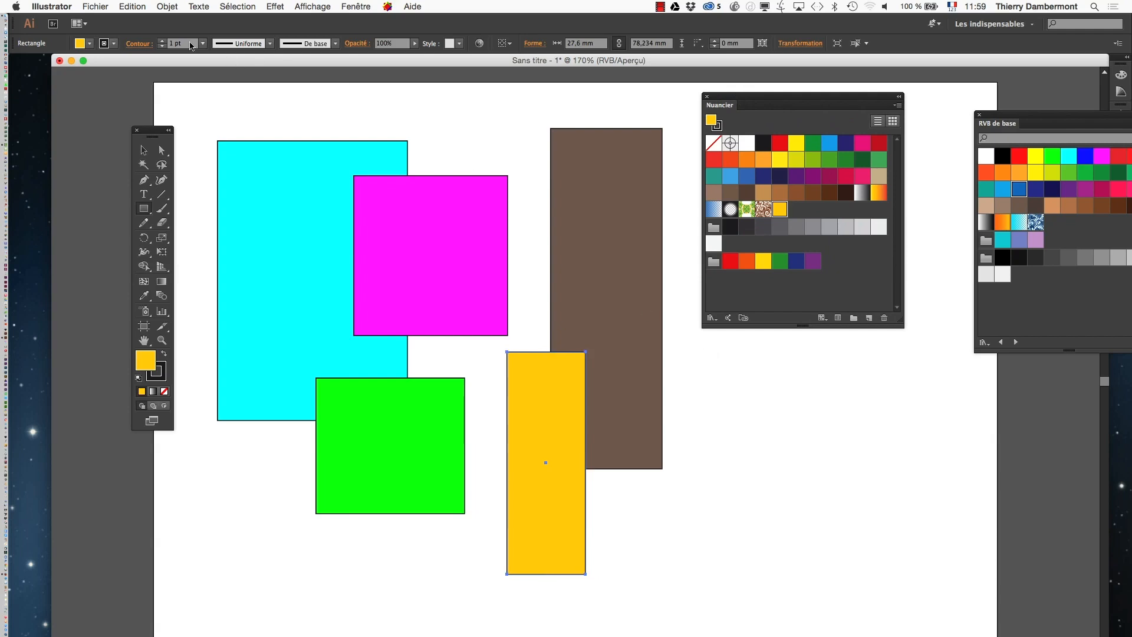
left_click(95, 6)
left_click(135, 104)
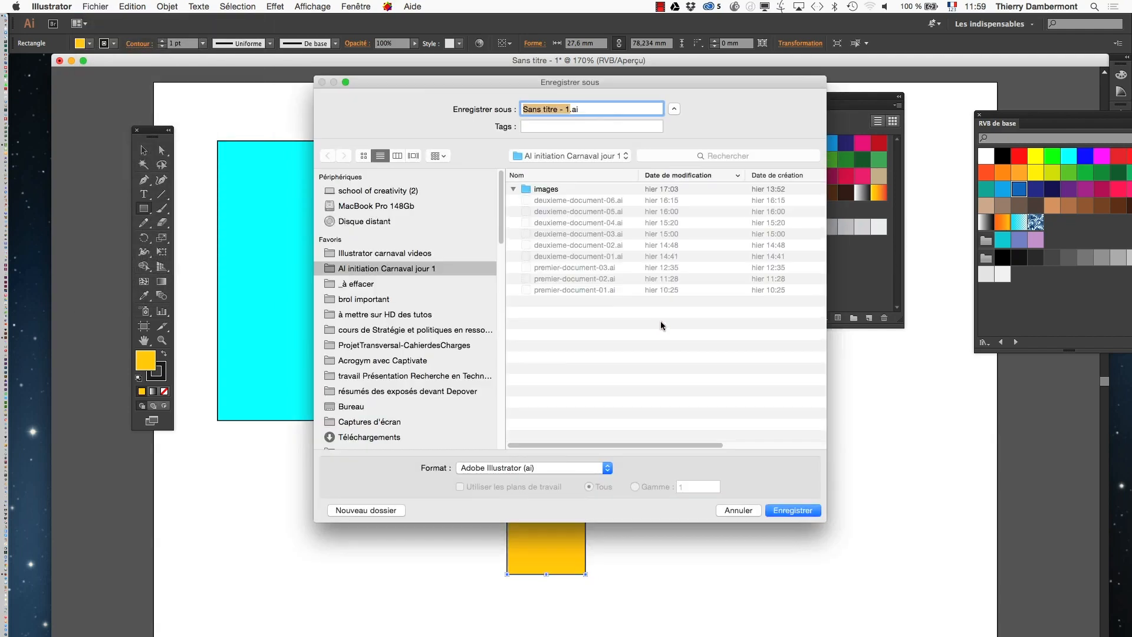
left_click(753, 511)
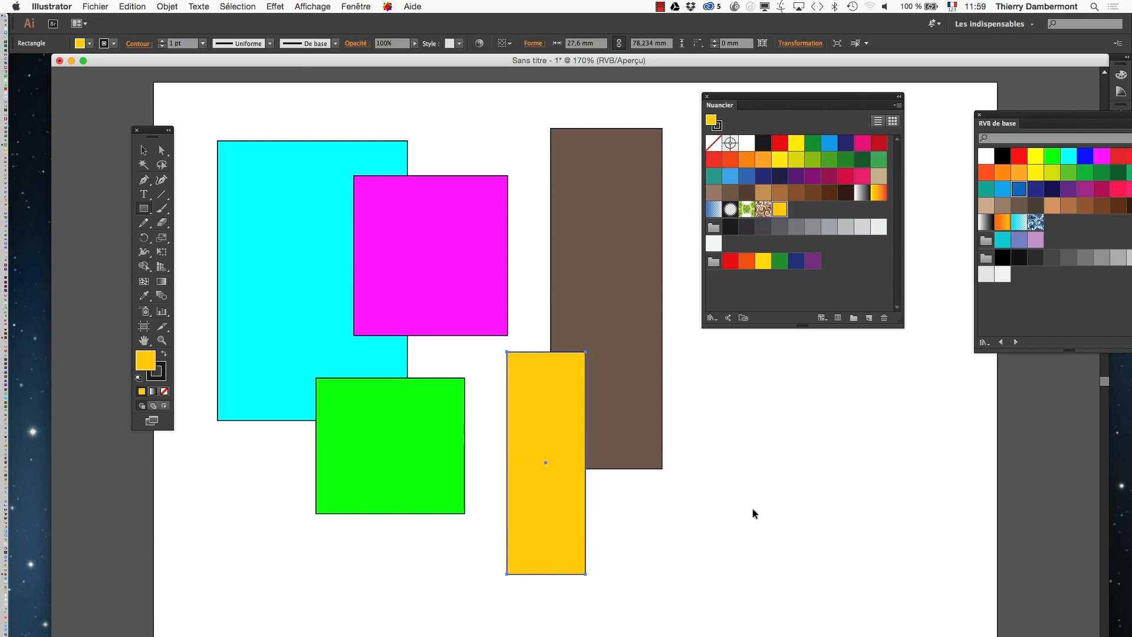
Step: Start saving the document in the AI initiation Carnaval jour 2 folder under the name couleurs rvb et cmjn
left_click(96, 7)
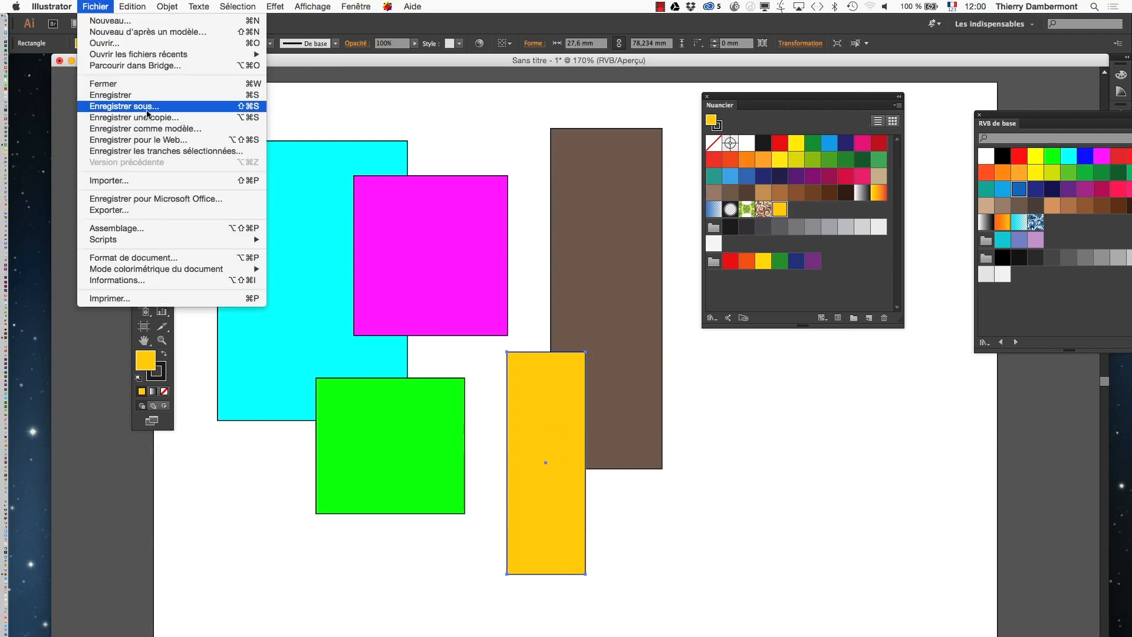
left_click(130, 104)
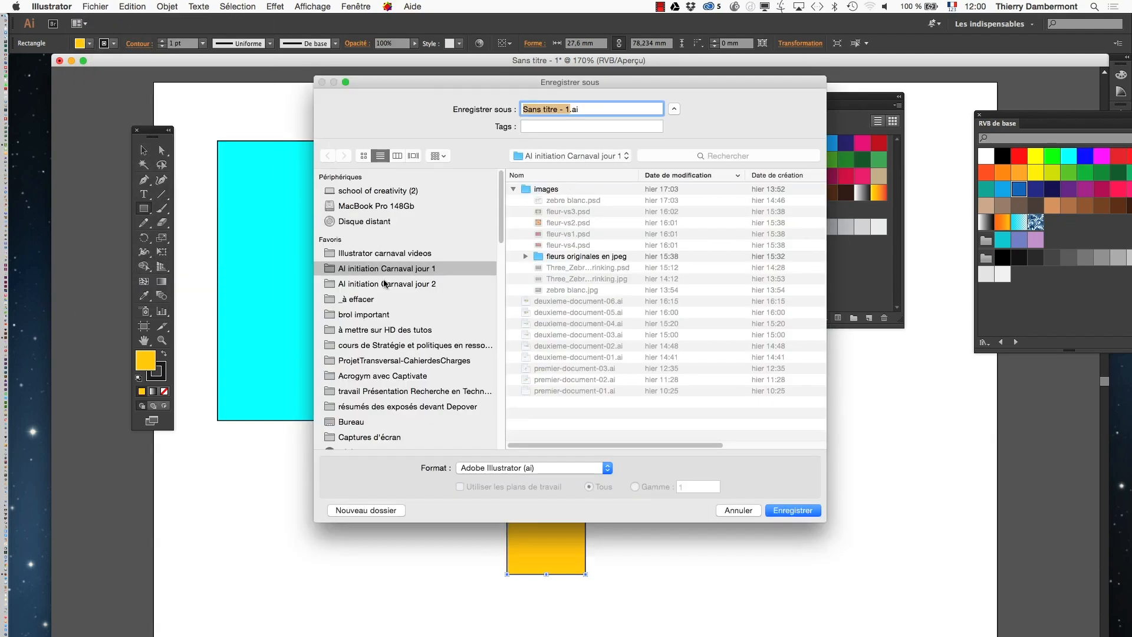
left_click(385, 284)
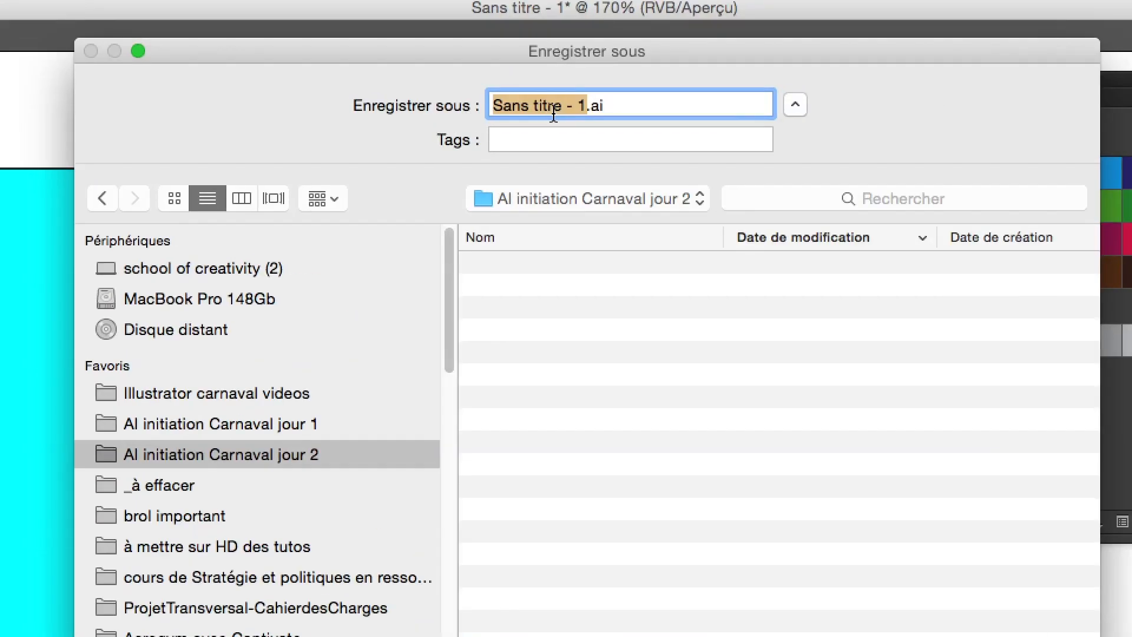
type("couleurs r")
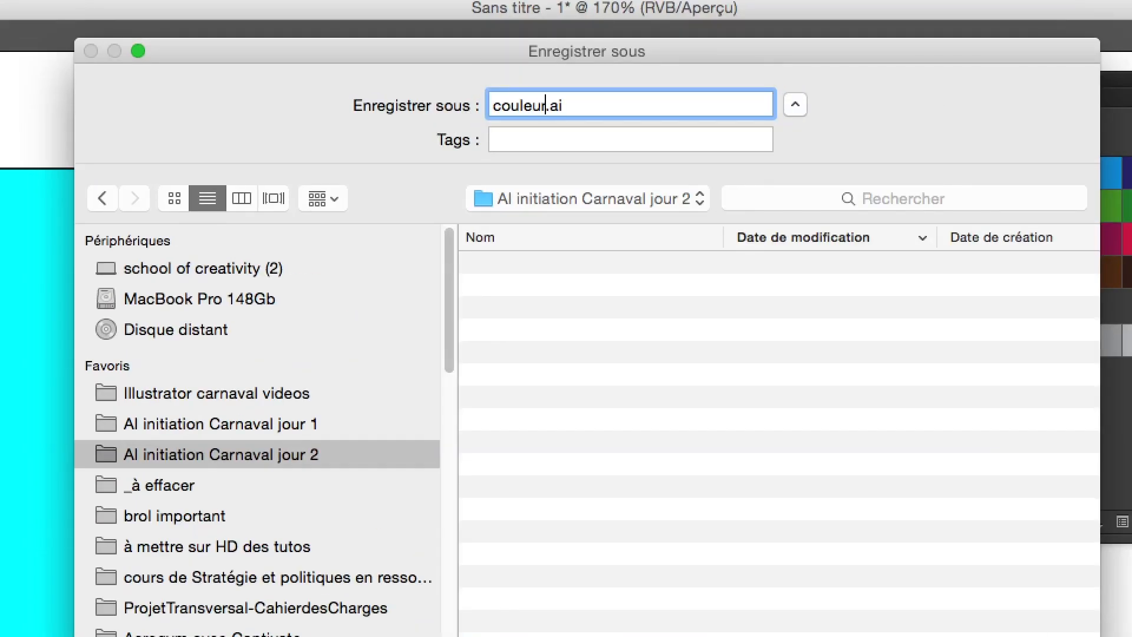
type("vb et")
type("cmjn")
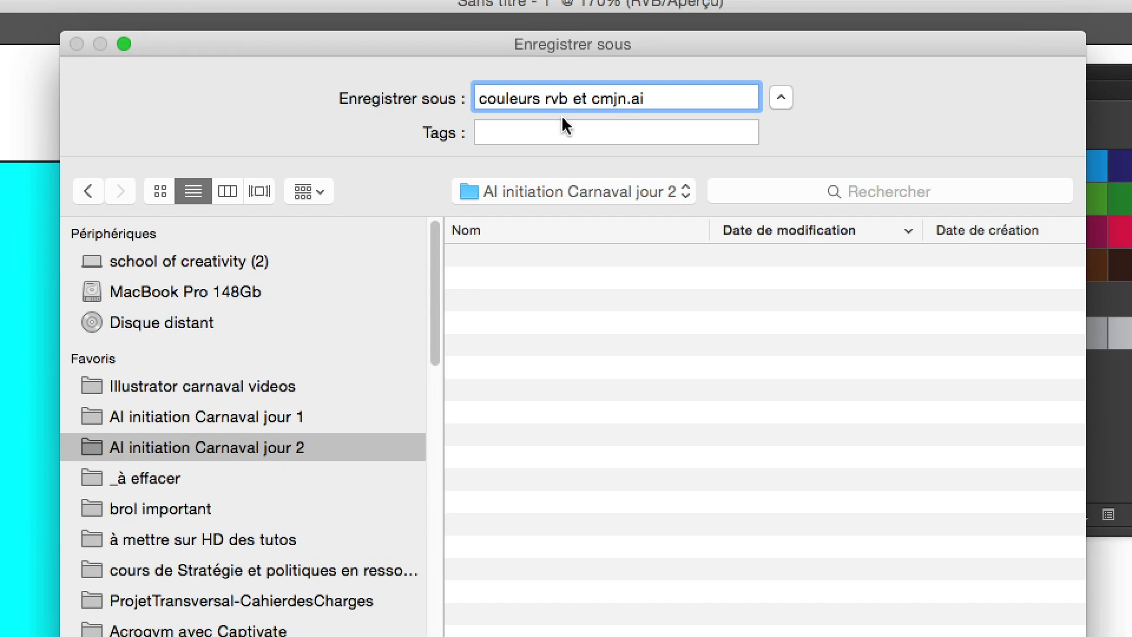
Step: Try adding CMYK to the end of the file name, highlight it, and remove it again
type("CMY")
type("K")
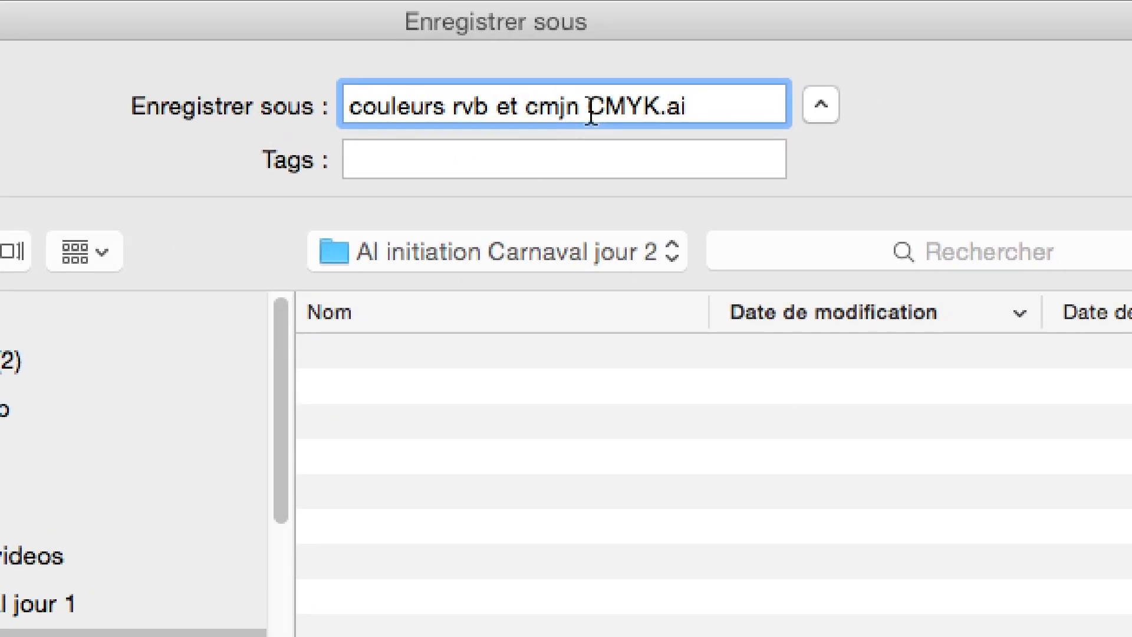
left_click_drag(672, 88, 715, 88)
left_click_drag(601, 110, 629, 109)
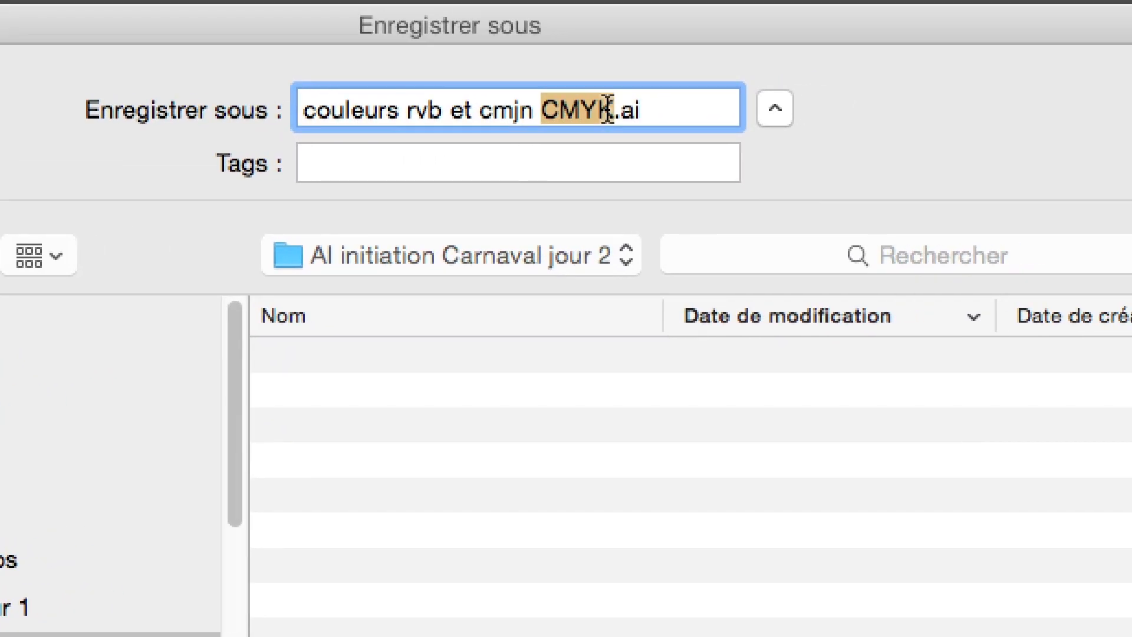
left_click(597, 122)
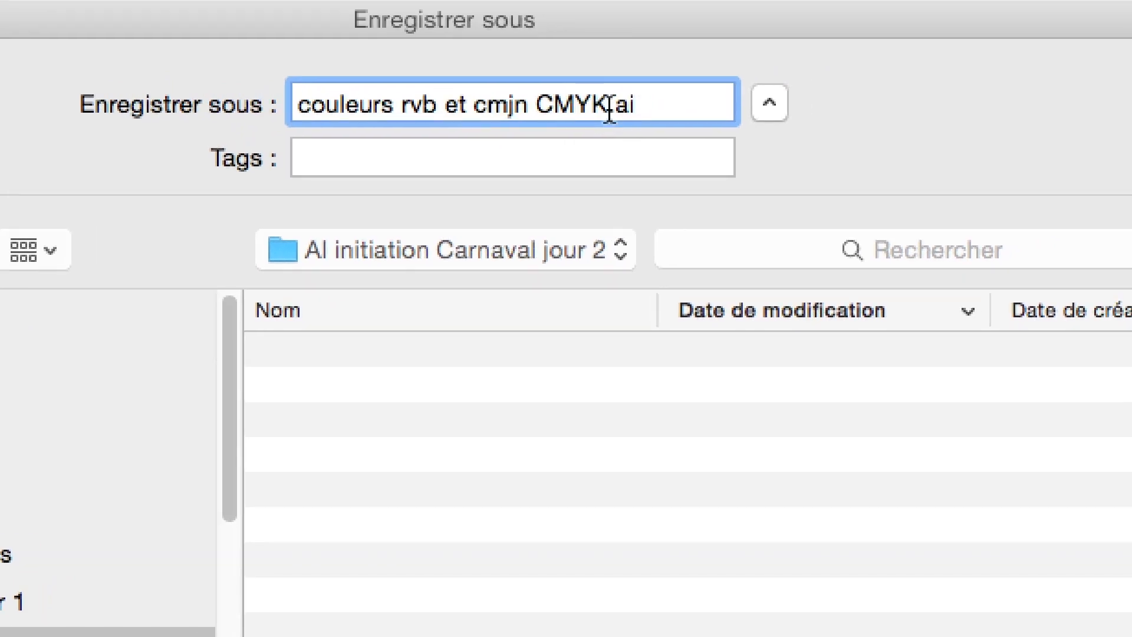
left_click_drag(631, 102, 560, 102)
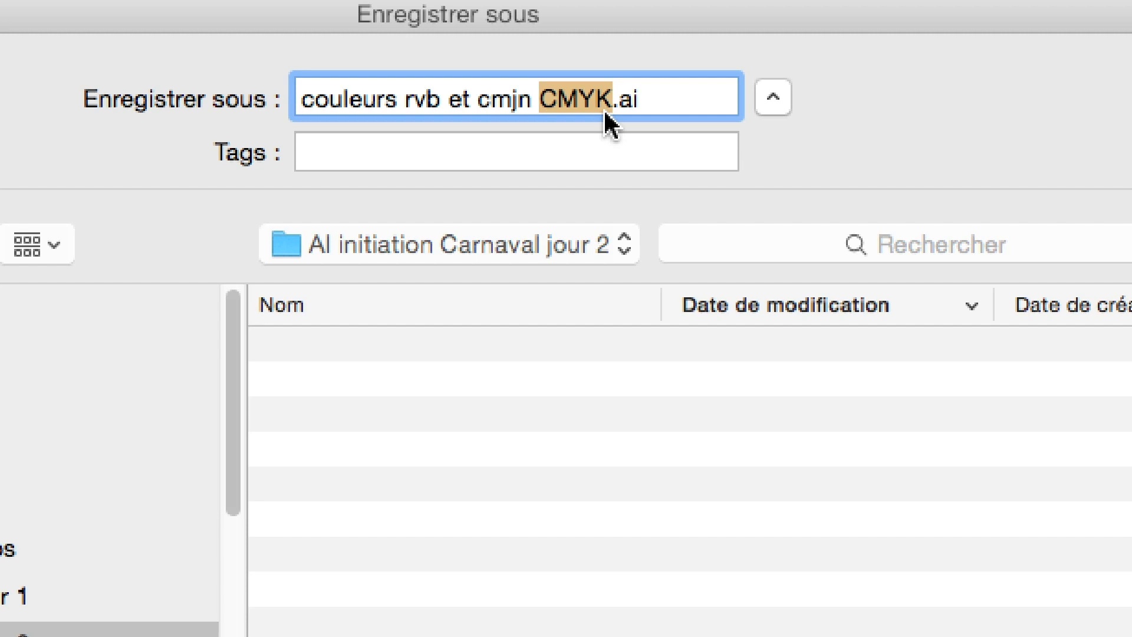
key("BackSpace")
key("BackSpace")
Step: Complete the file name as couleurs rvb et cmjn - 01 and save the document in Adobe Illustrator format
type("- 01")
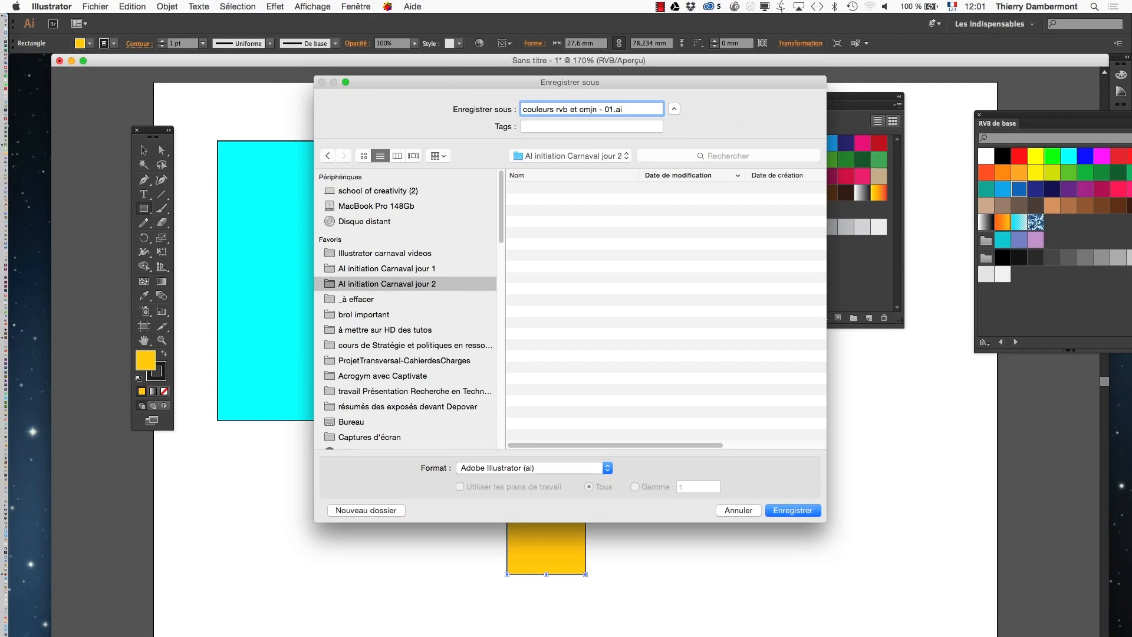
key("Return")
key("Return")
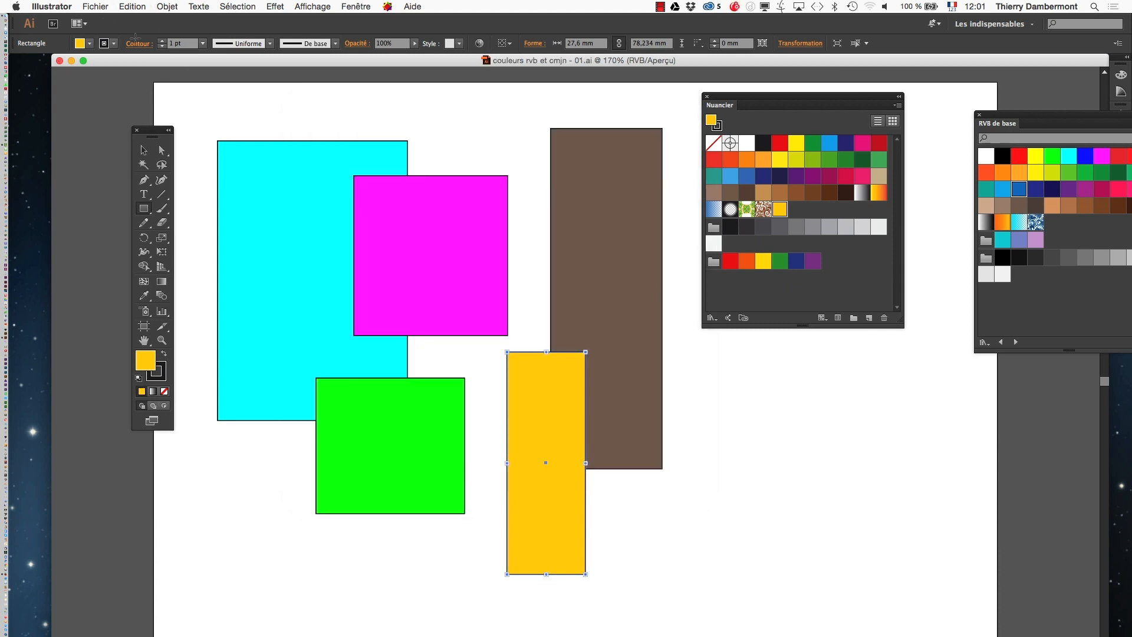
Step: Activate the Selection tool and move the toolbox away from the cyan rectangle
left_click(143, 150)
left_click_drag(153, 129, 126, 123)
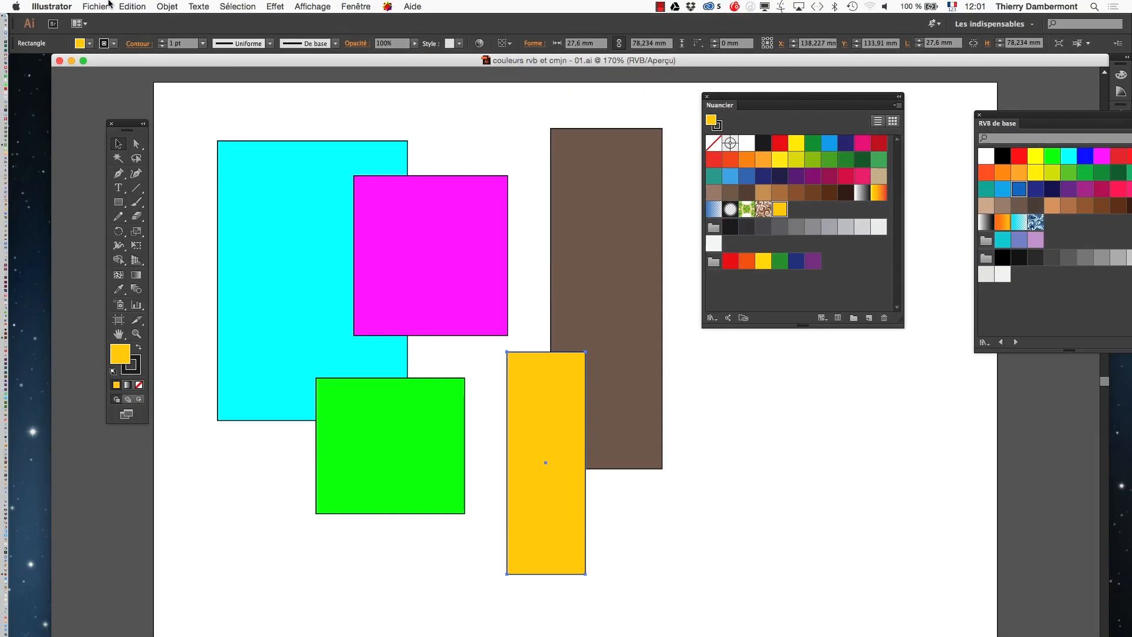
Step: Convert the document's colour mode to CMJN
left_click(109, 5)
mouse_move(125, 272)
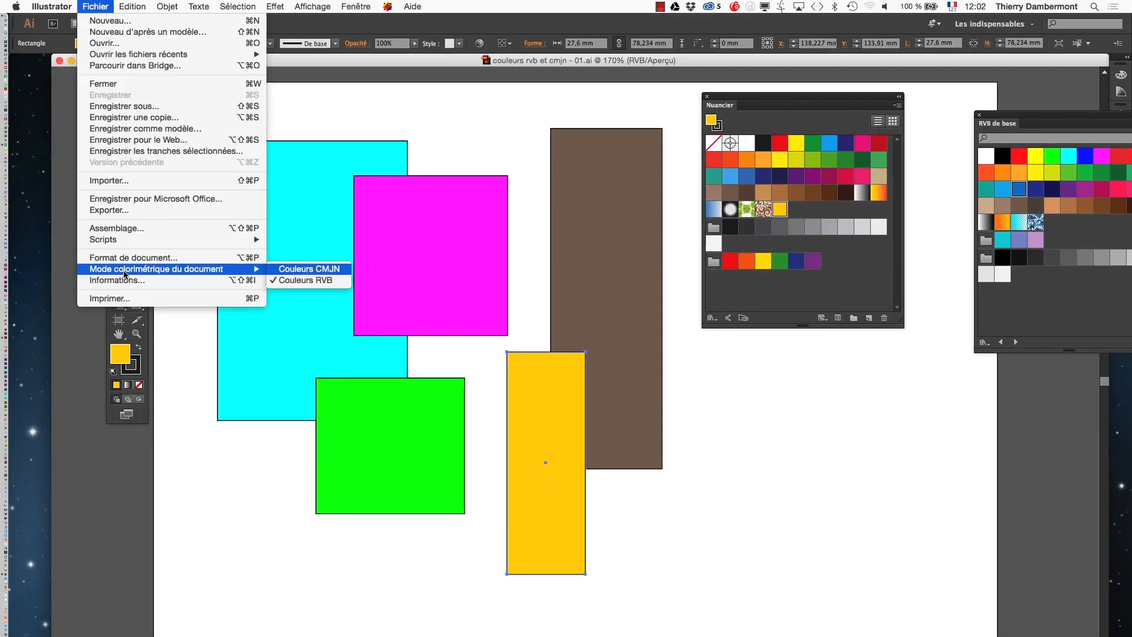
left_click(292, 272)
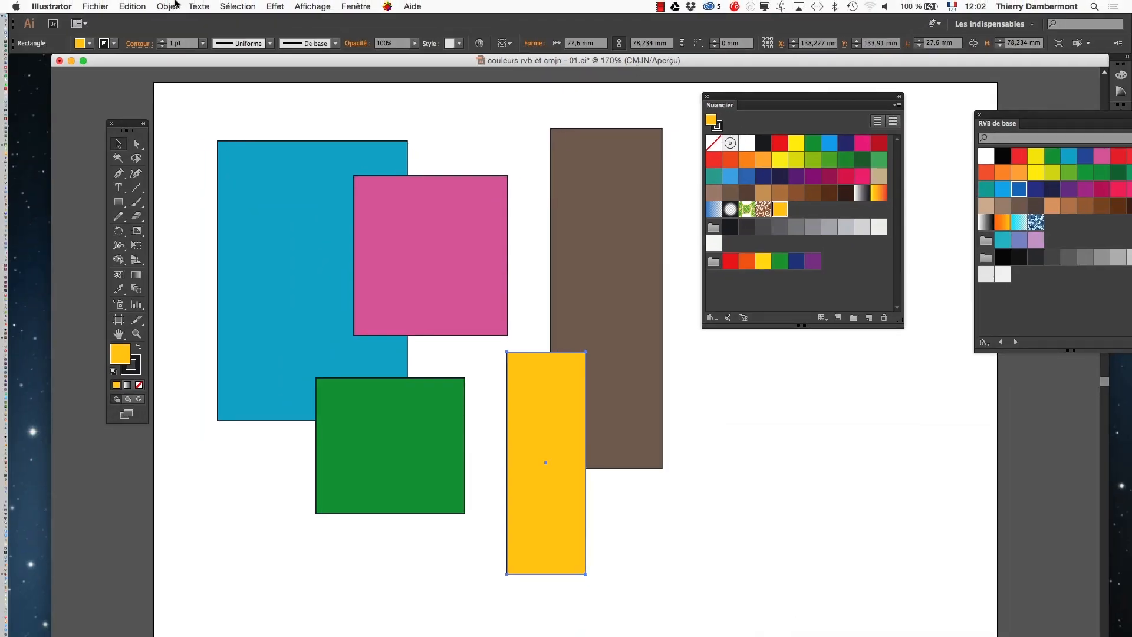
Step: Switch the document's colour mode back to RVB and select the pink square to check its colour
left_click(95, 7)
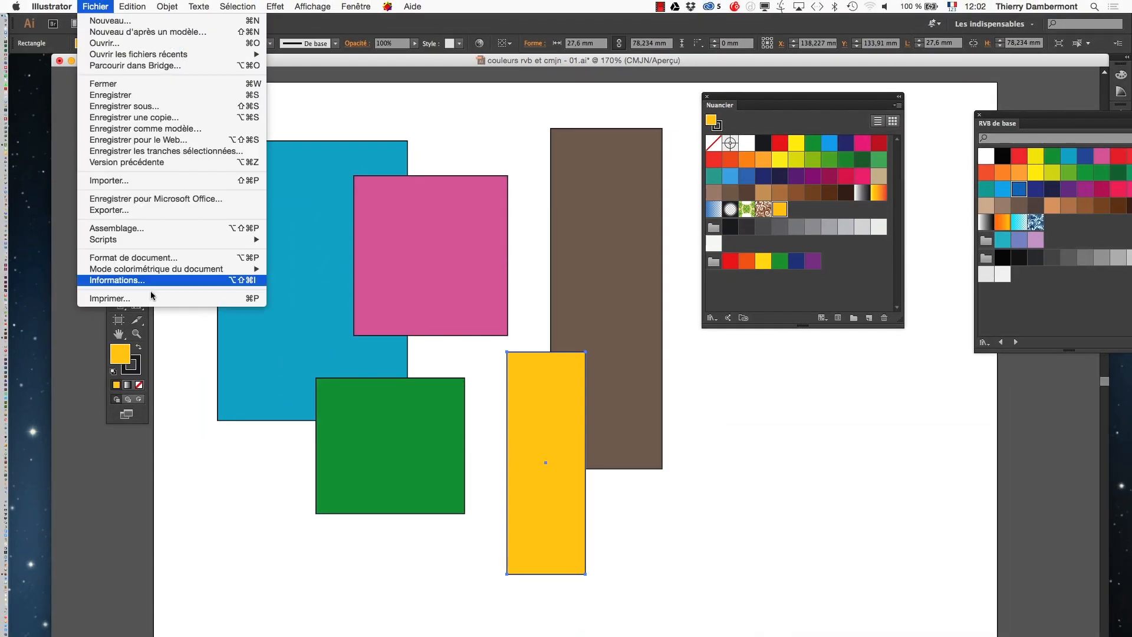
mouse_move(173, 268)
left_click(305, 280)
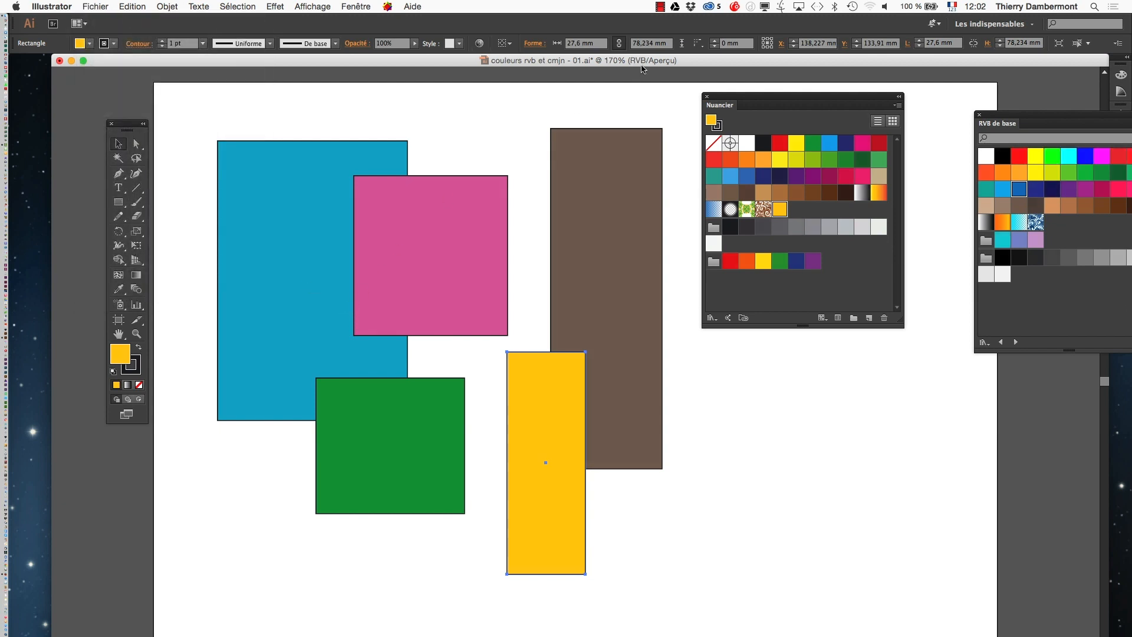
left_click(485, 214)
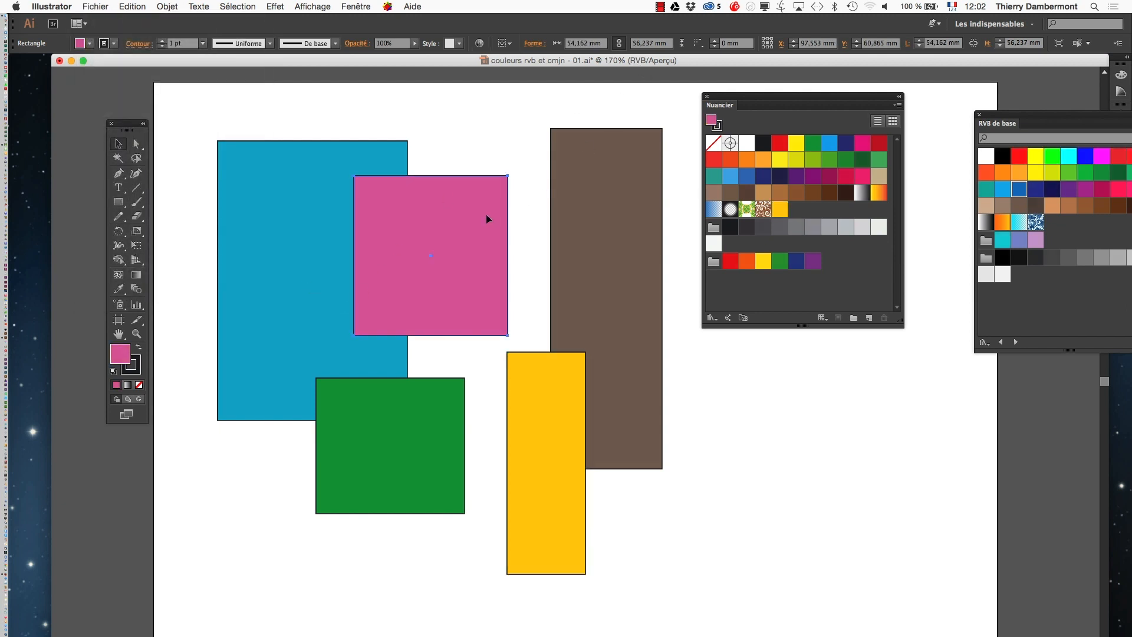
Step: Revert the document to its last saved version, discarding the colour mode conversions
left_click(96, 7)
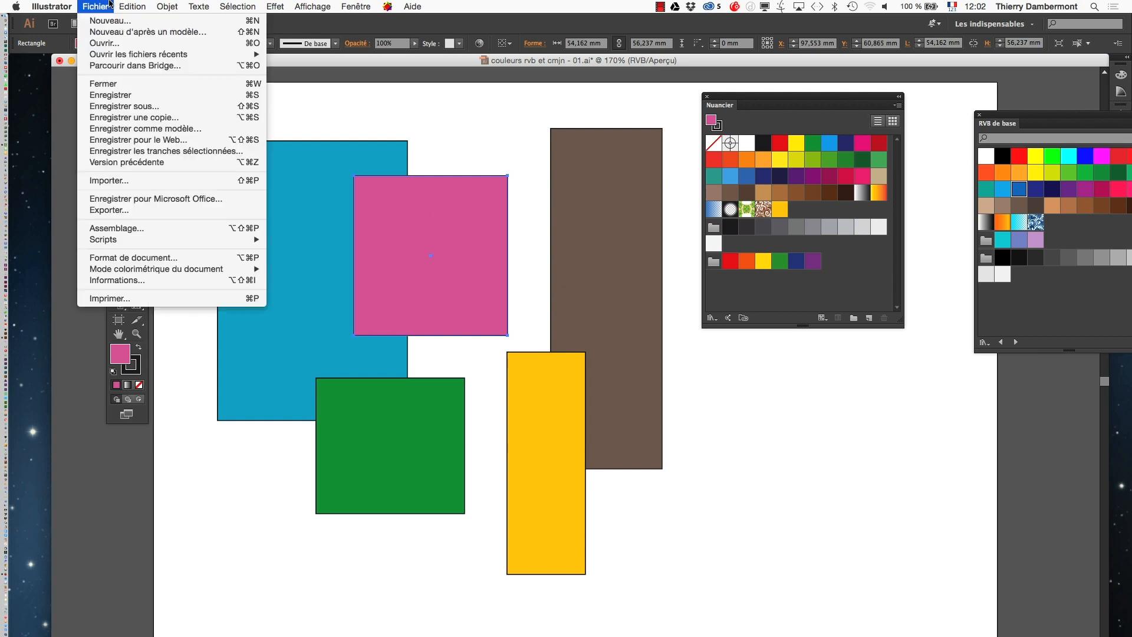
left_click(138, 167)
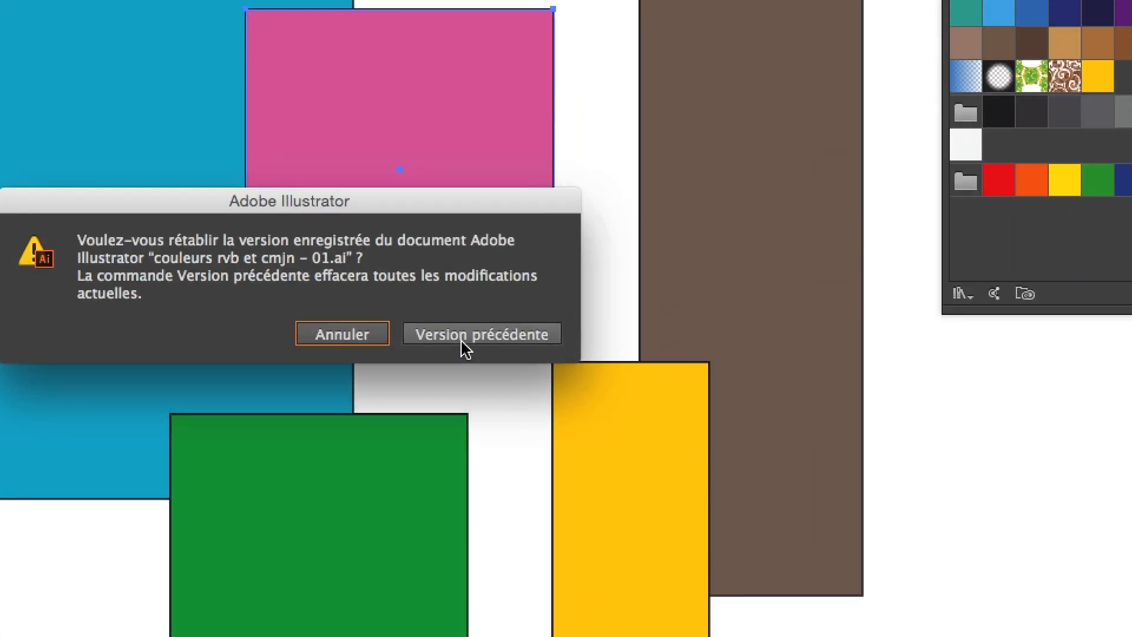
left_click(461, 342)
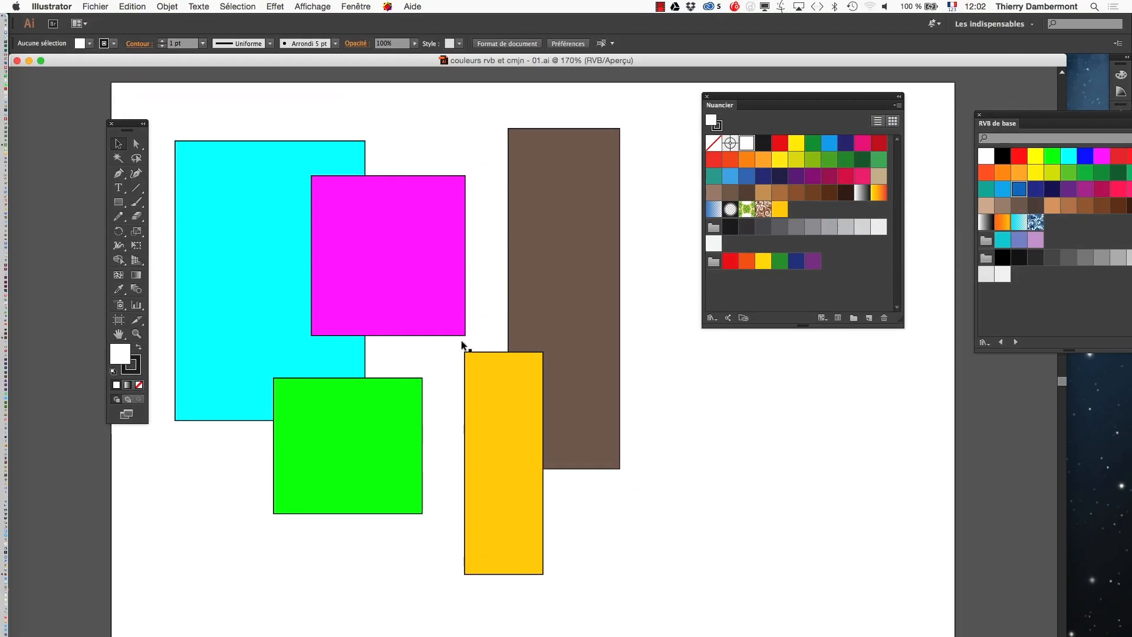
Step: Draw a rectangle about 54 × 63 mm beside the brown one and fill it with a medium blue swatch from the Nuancier
left_click(447, 247)
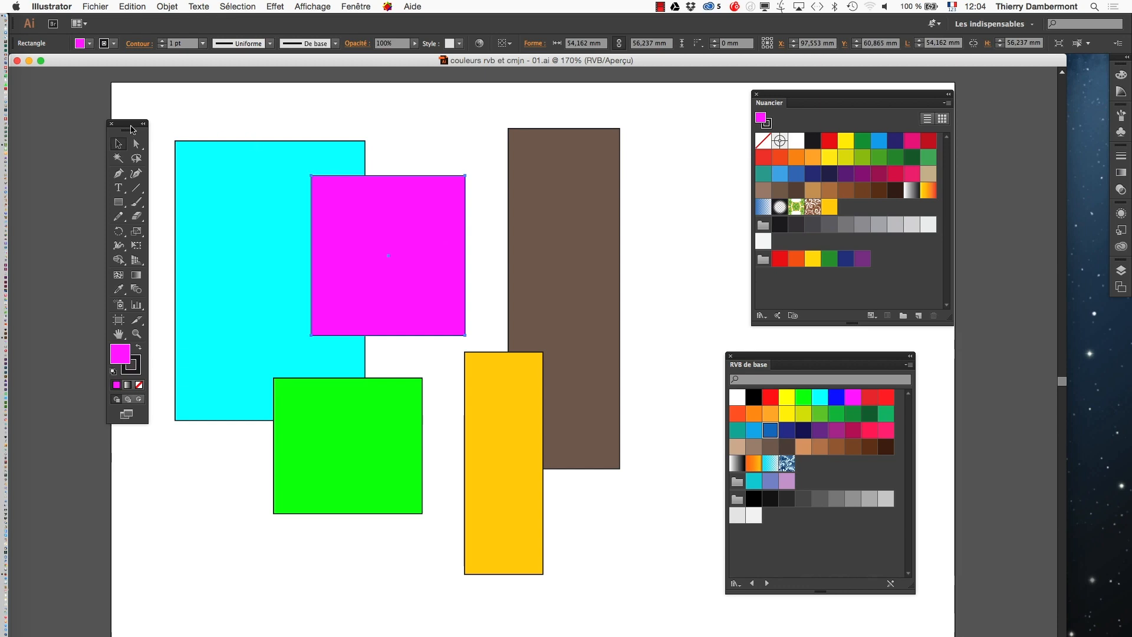
left_click_drag(131, 130, 115, 119)
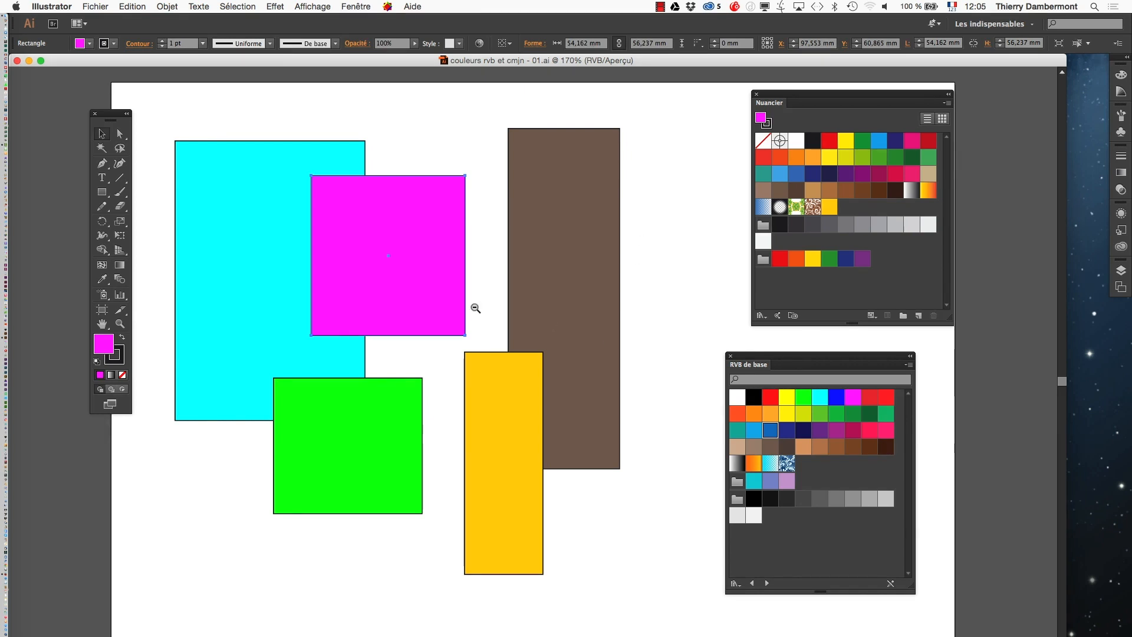
left_click(475, 307, "alt+super")
left_click_drag(569, 400, 447, 333)
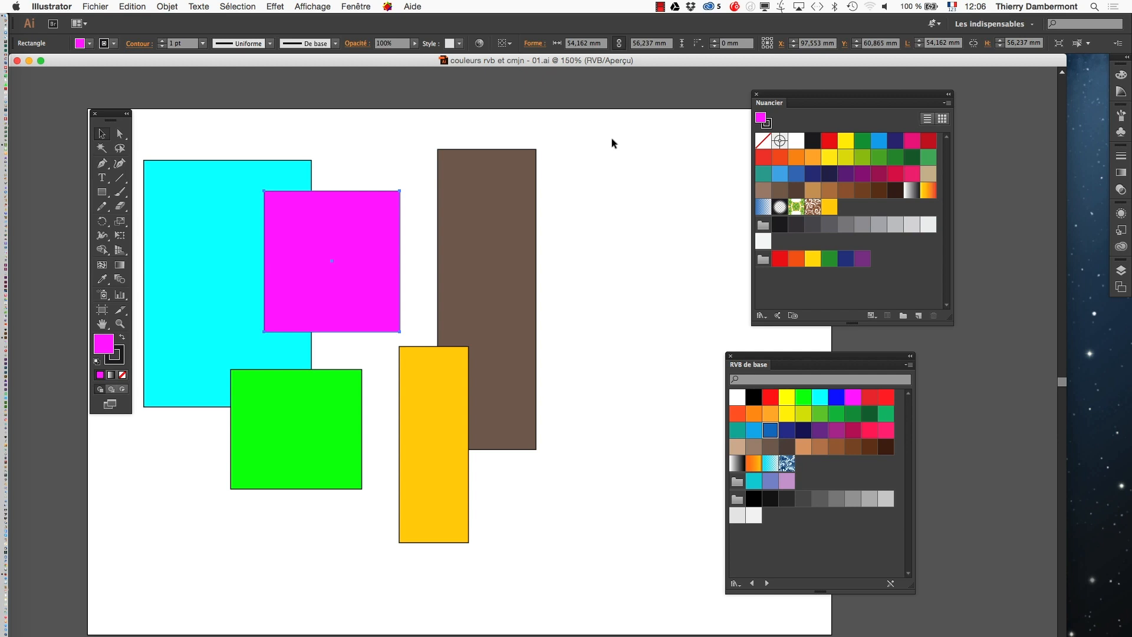
left_click(102, 192)
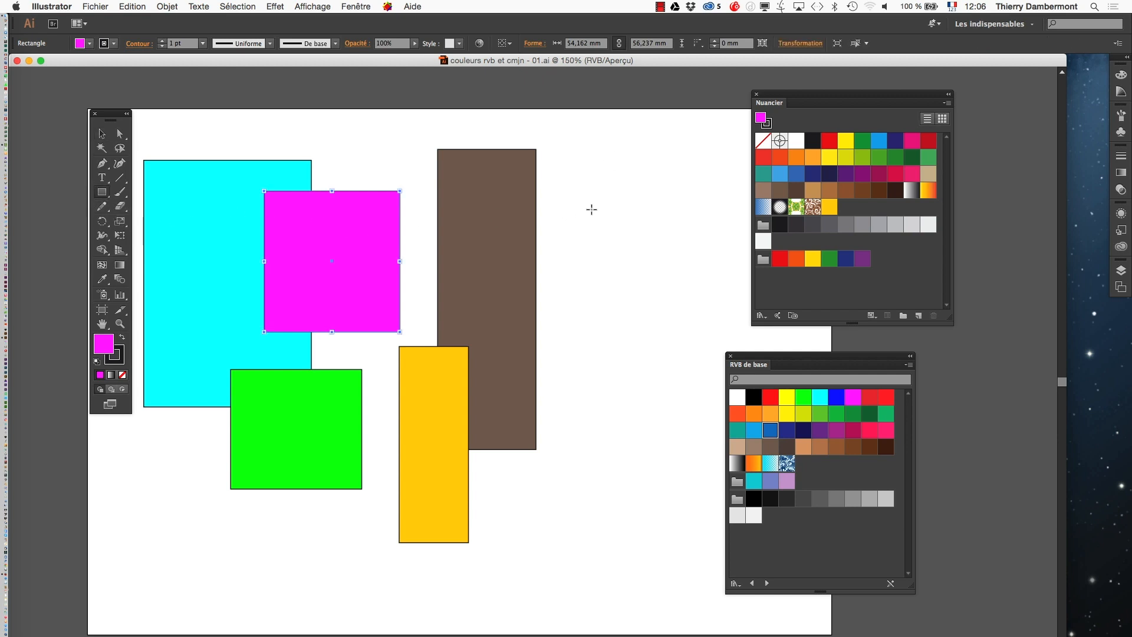
left_click_drag(694, 168, 559, 325)
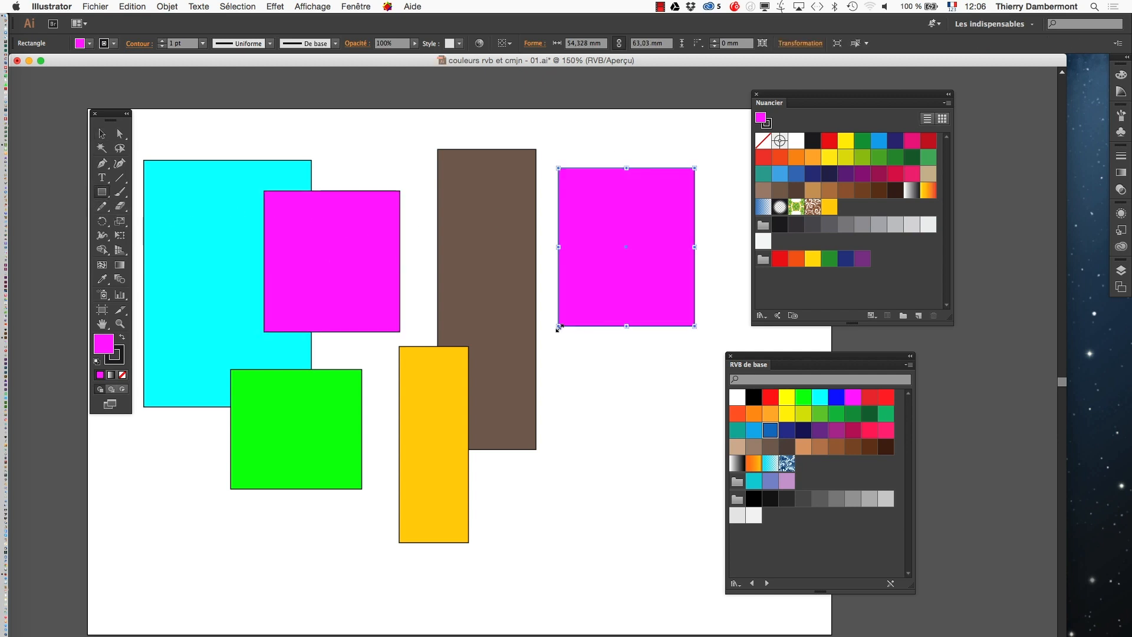
left_click_drag(105, 119, 520, 99)
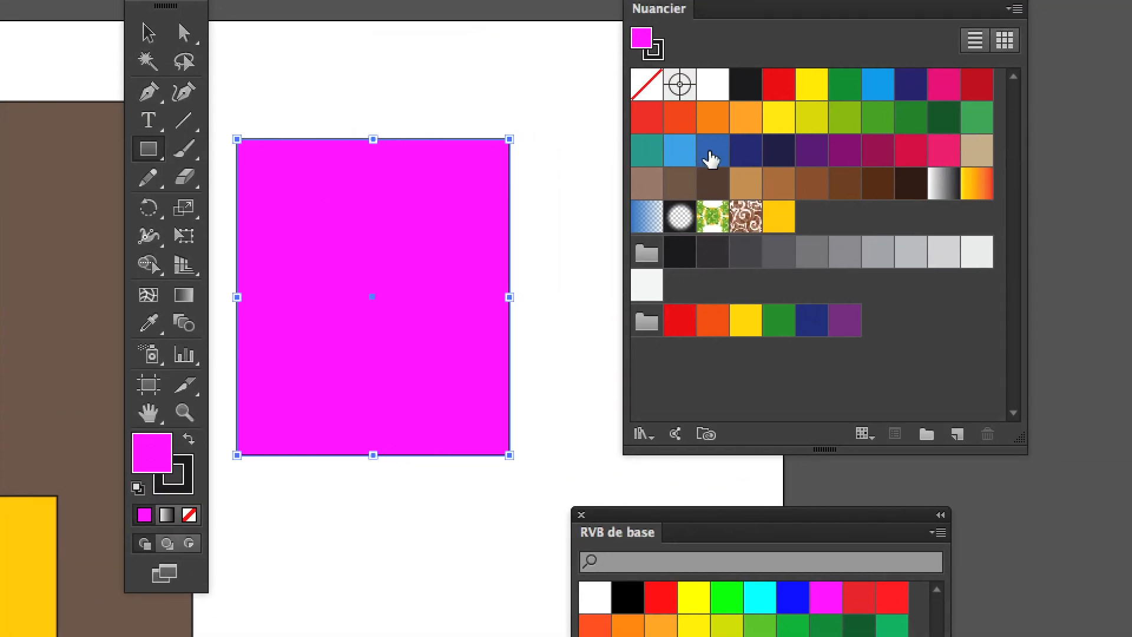
left_click(711, 156)
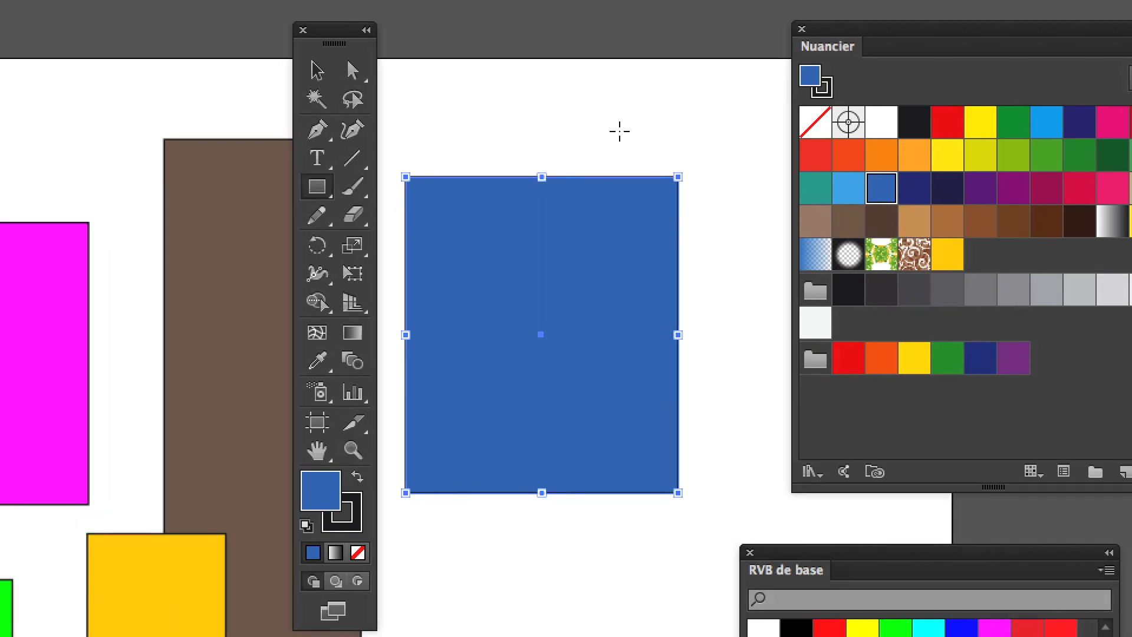
Step: Add a small yellow-green rectangle over the blue one's upper corner and a pink one about 38 × 95 mm over its lower part
left_click_drag(441, 73, 561, 227)
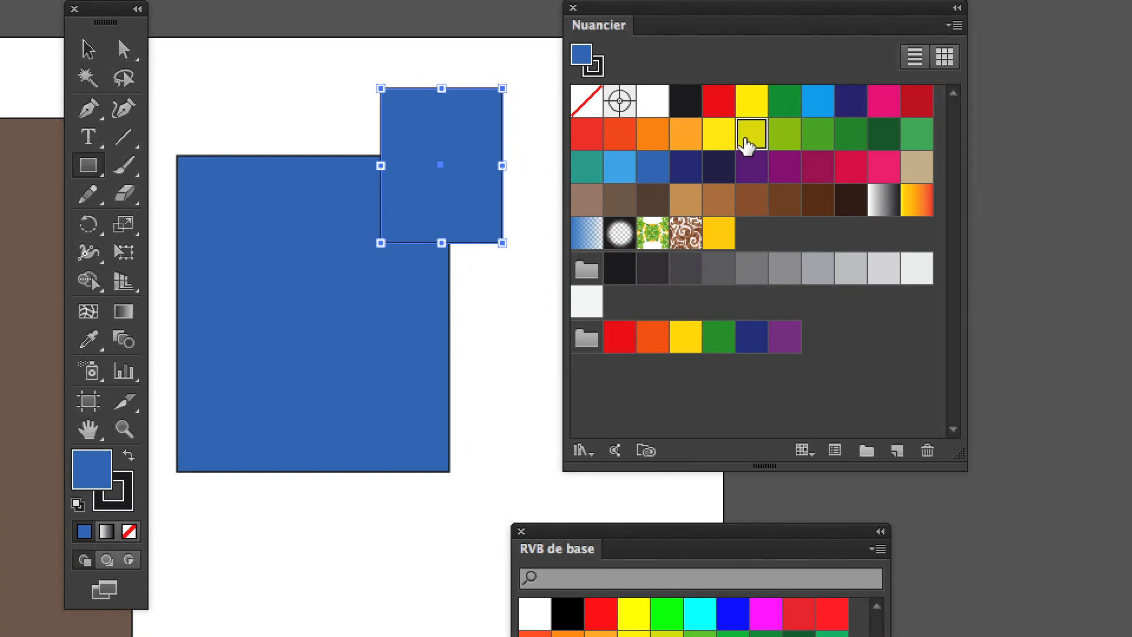
left_click(746, 142)
left_click_drag(494, 330, 591, 369)
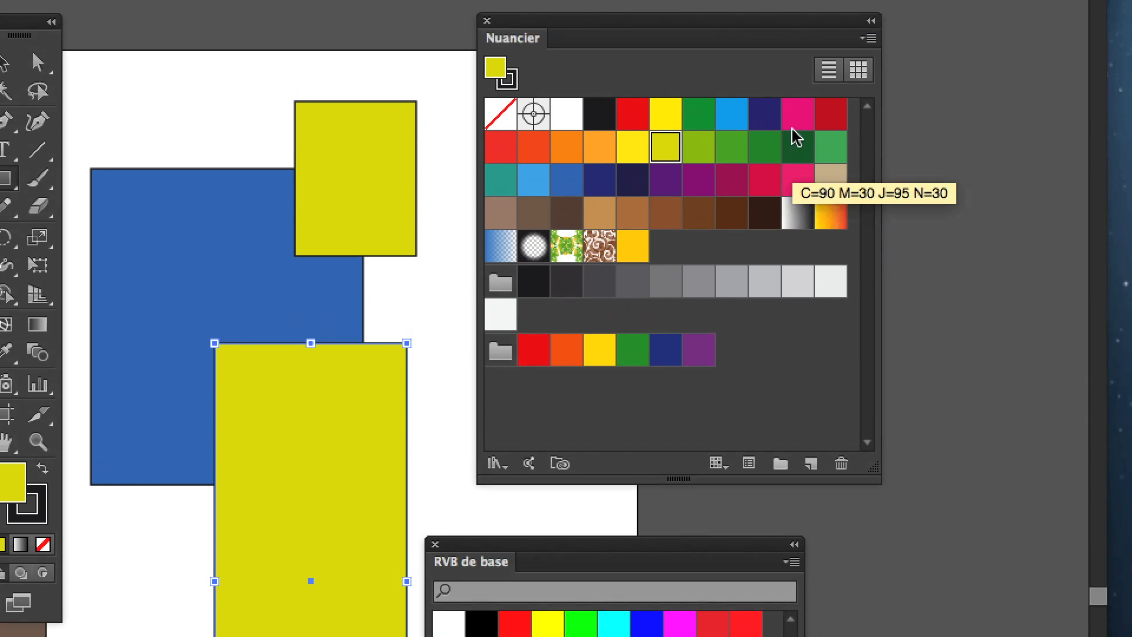
left_click(795, 133)
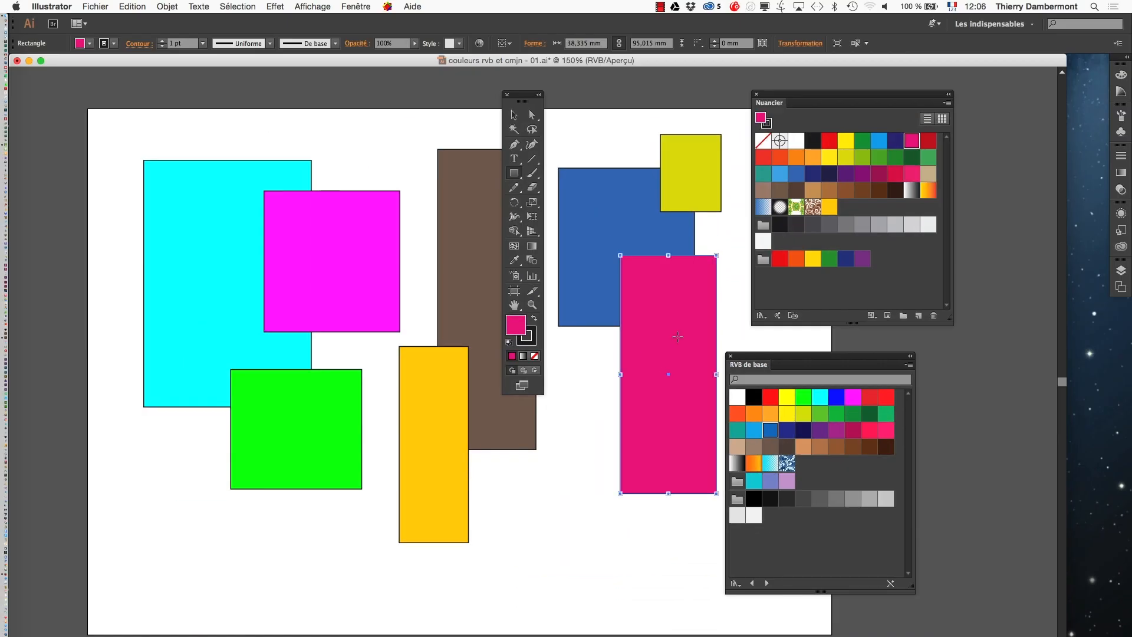
Step: Move the toolbox and the RVB de base library clear of the coloured rectangles
left_click_drag(498, 63, 80, 102)
left_click_drag(147, 131, 79, 95)
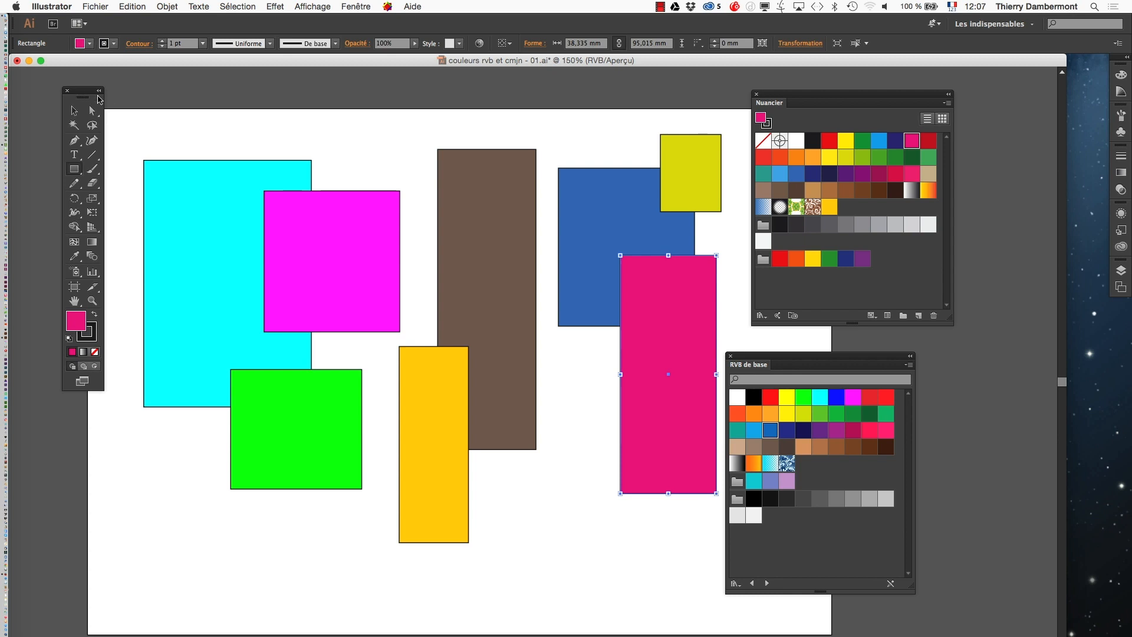
left_click_drag(771, 360, 833, 368)
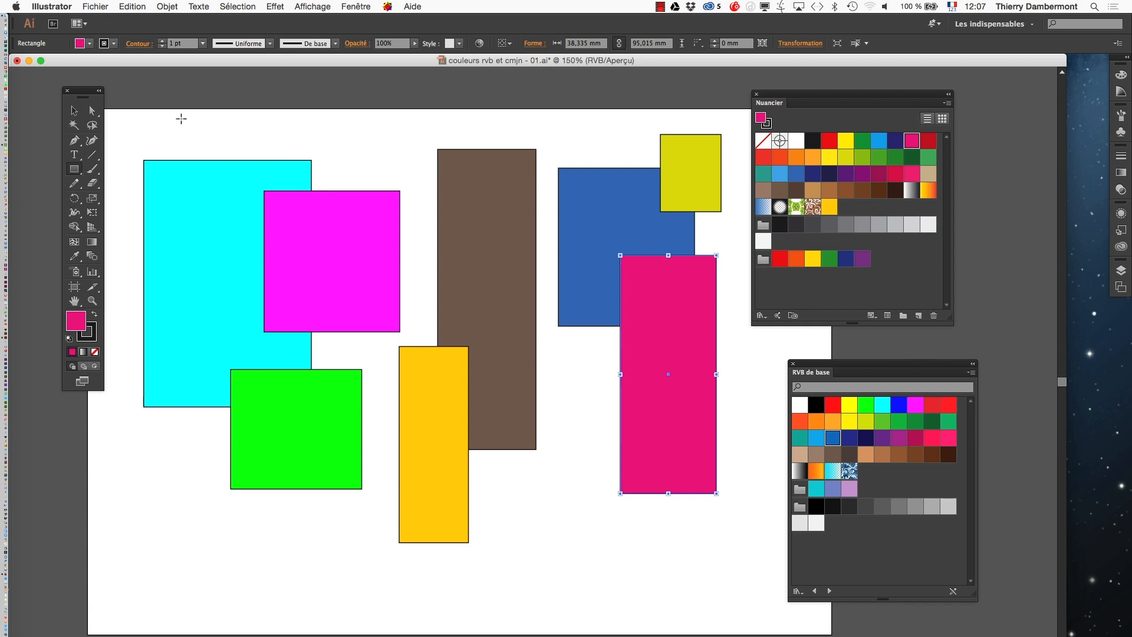
Step: Save the document under the new name couleurs rvb et cmjn - 02.ai, keeping the Illustrator CC format options
left_click(74, 110)
left_click(204, 80)
left_click(102, 5)
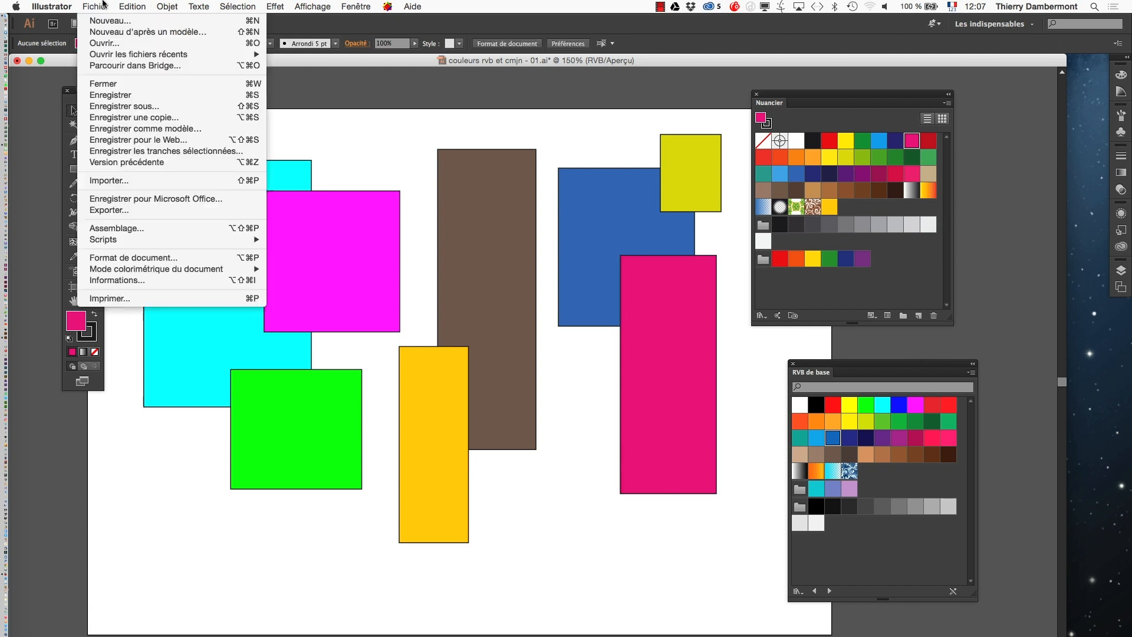
left_click(124, 106)
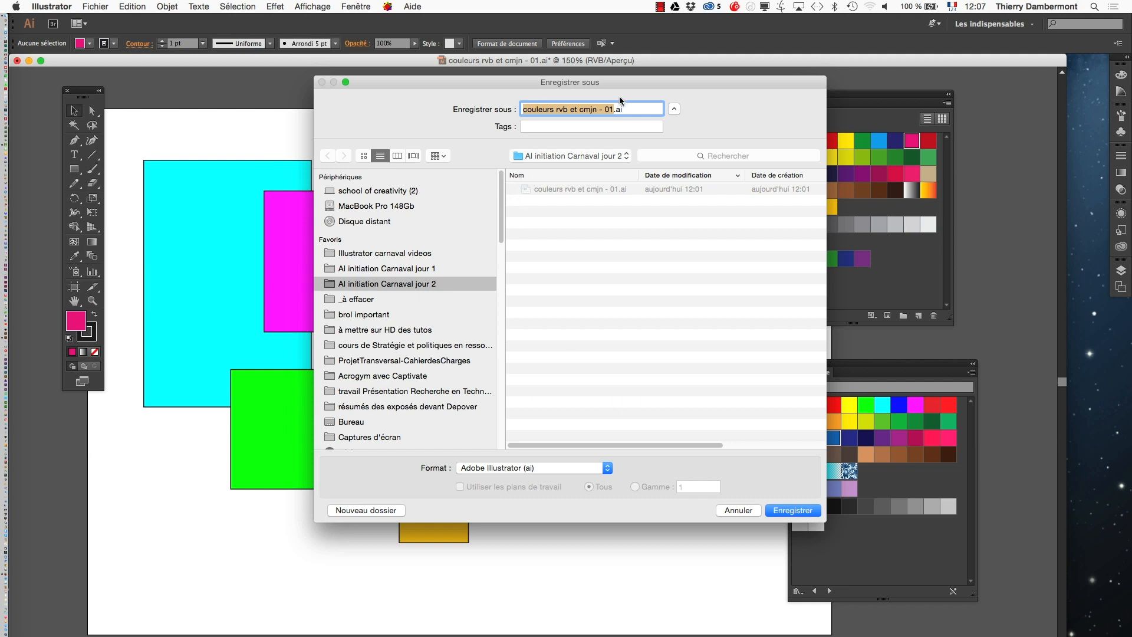
left_click(613, 109)
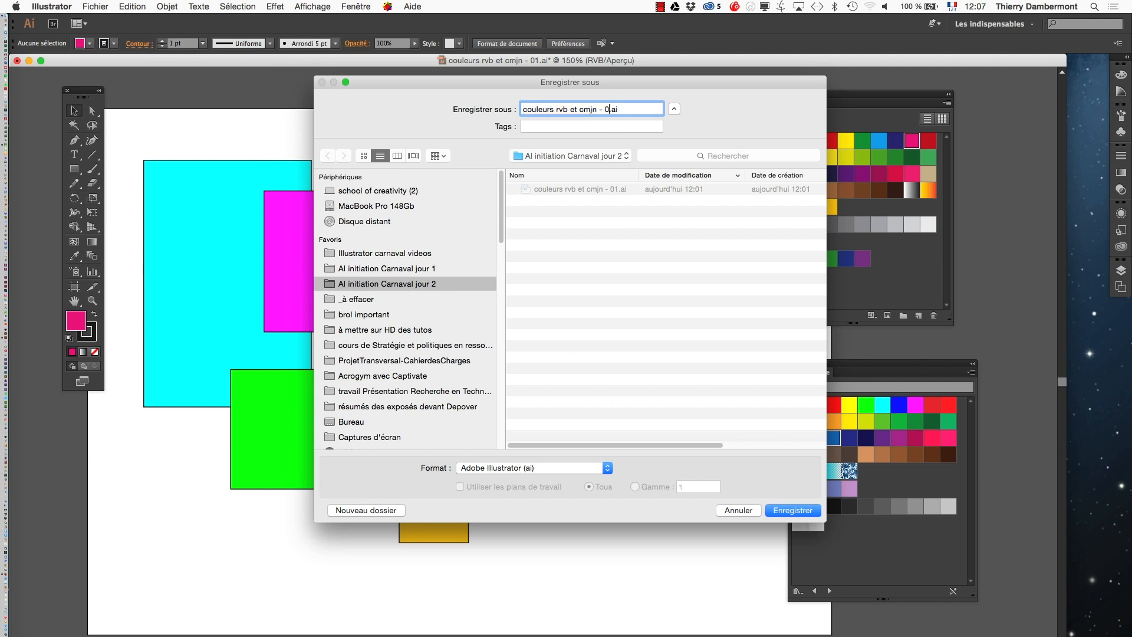
key("BackSpace")
type("2")
left_click(793, 511)
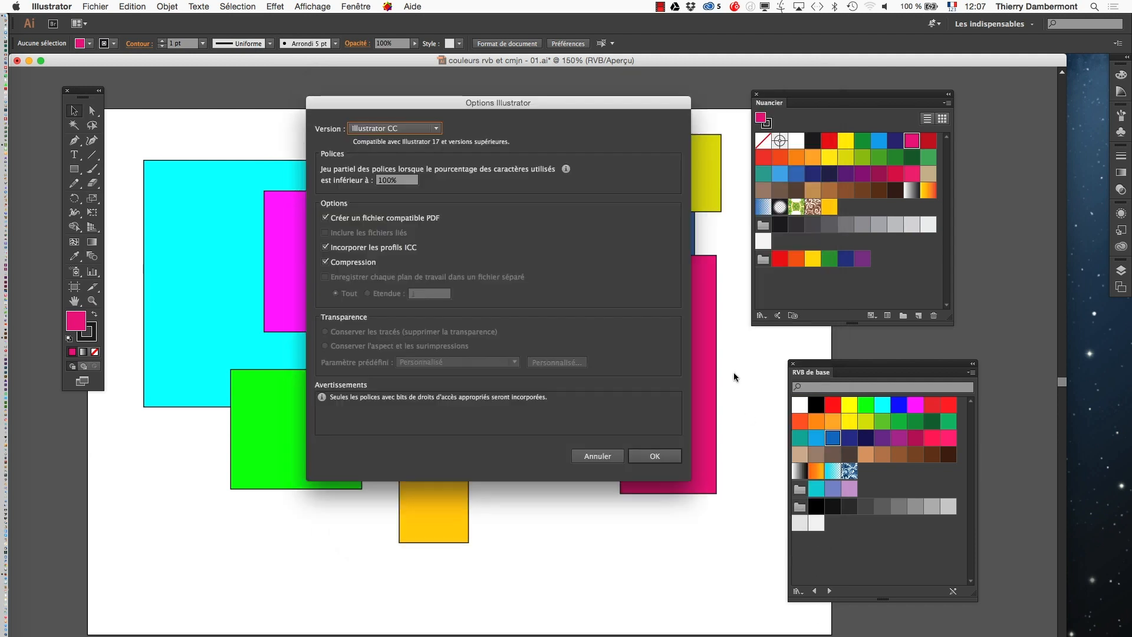
left_click(654, 457)
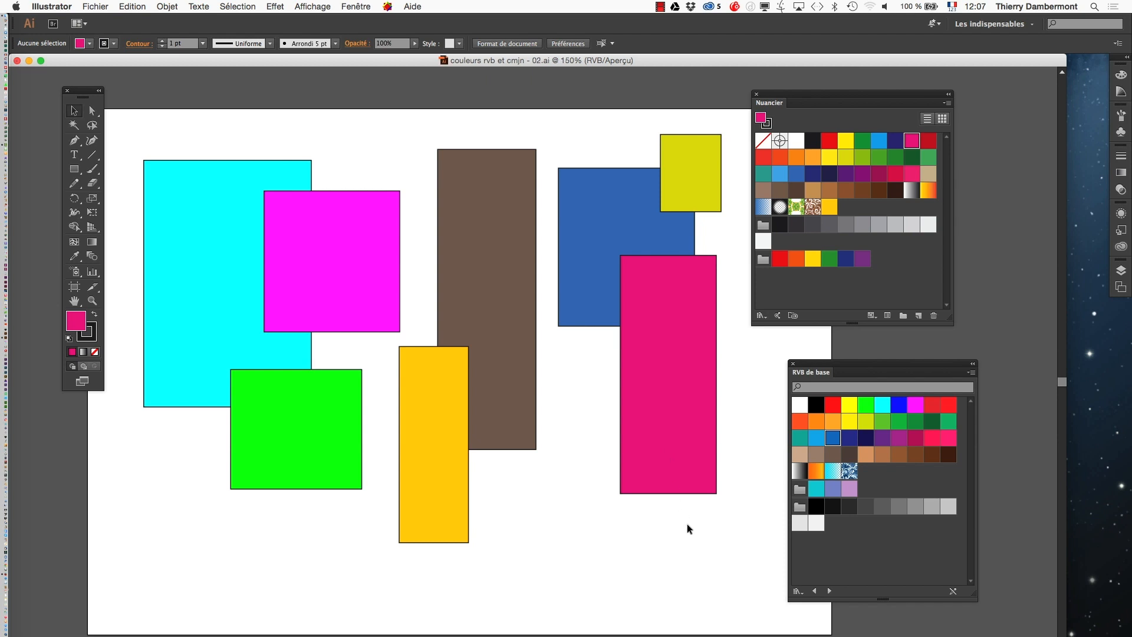
Step: Draw a purple bar about 168 × 14 mm and a yellow-green rectangle about 43 × 22 mm above the artboard
key("super+1")
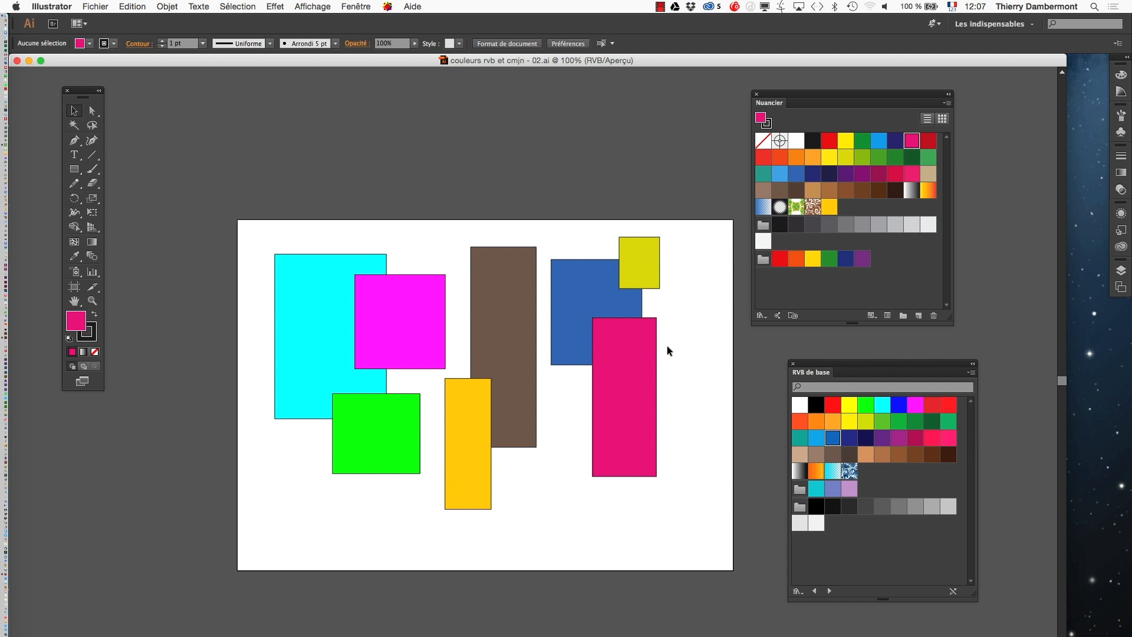
left_click(74, 168)
left_click_drag(238, 149, 520, 172)
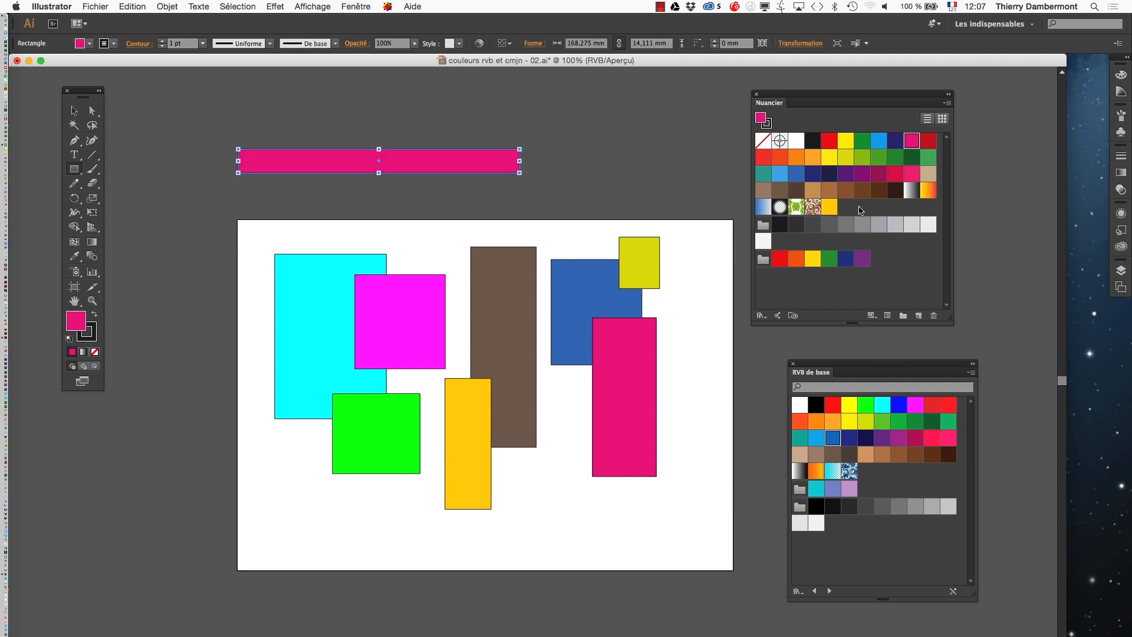
left_click(845, 173)
left_click_drag(701, 163, 628, 201)
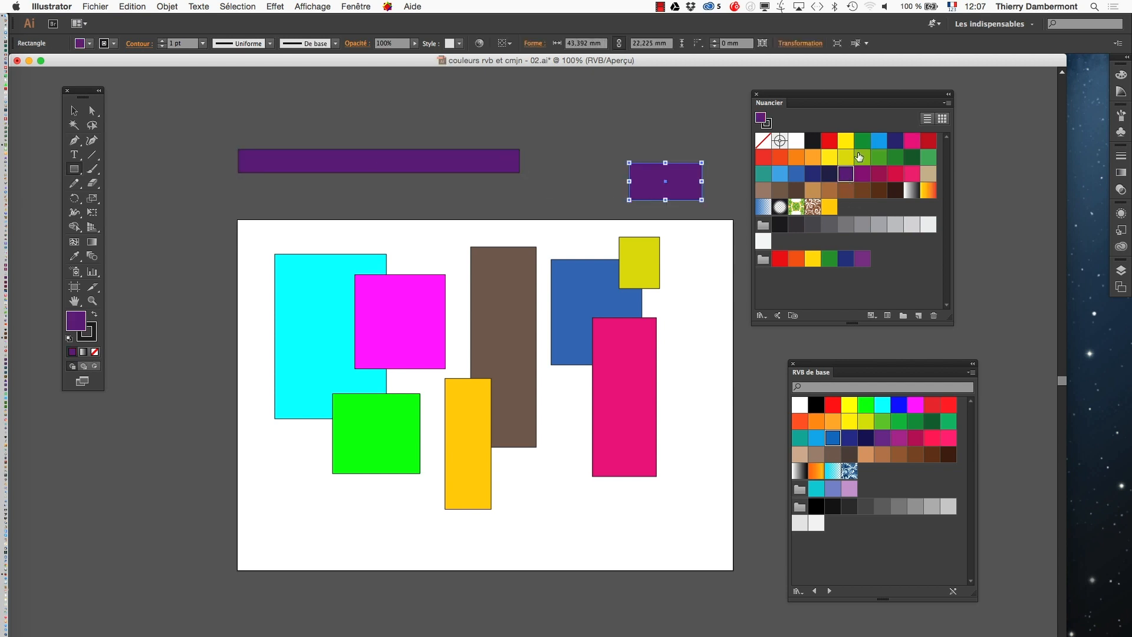
left_click(845, 157)
Step: Move the purple bar toward the yellow-green rectangle above the artboard and deselect it
left_click(74, 110)
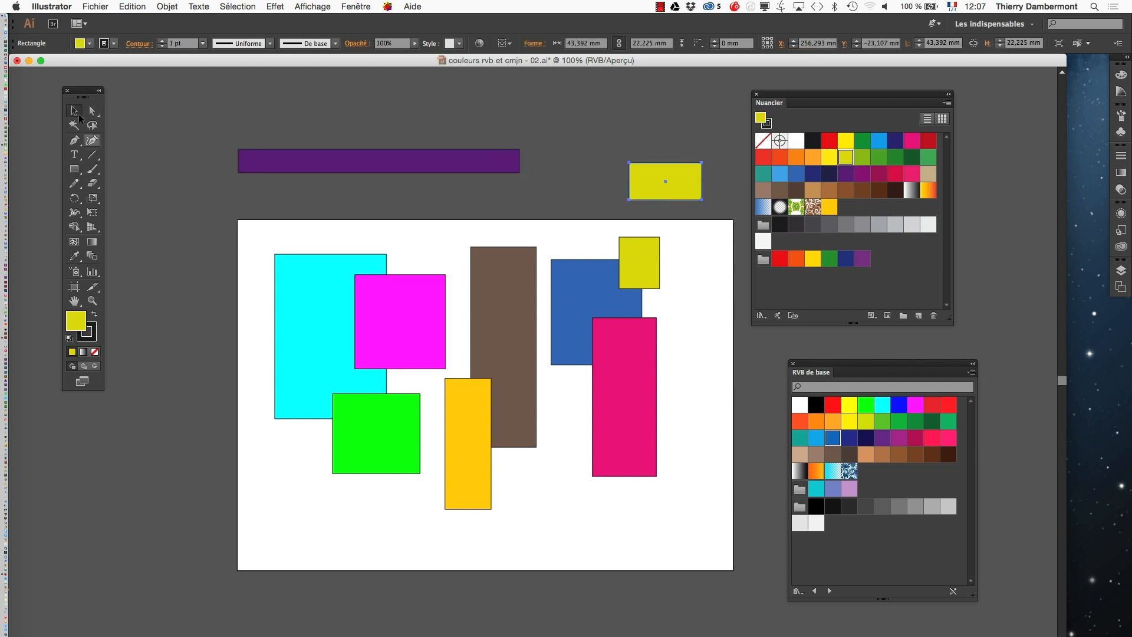
left_click(316, 247)
left_click_drag(344, 161, 365, 174)
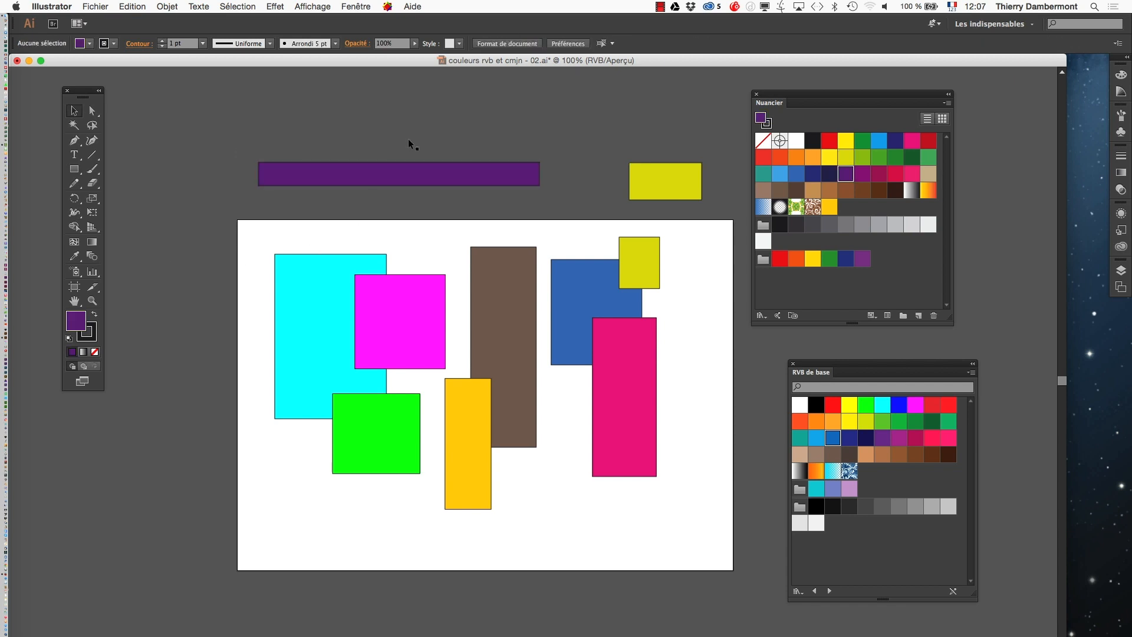
left_click_drag(451, 178, 510, 163)
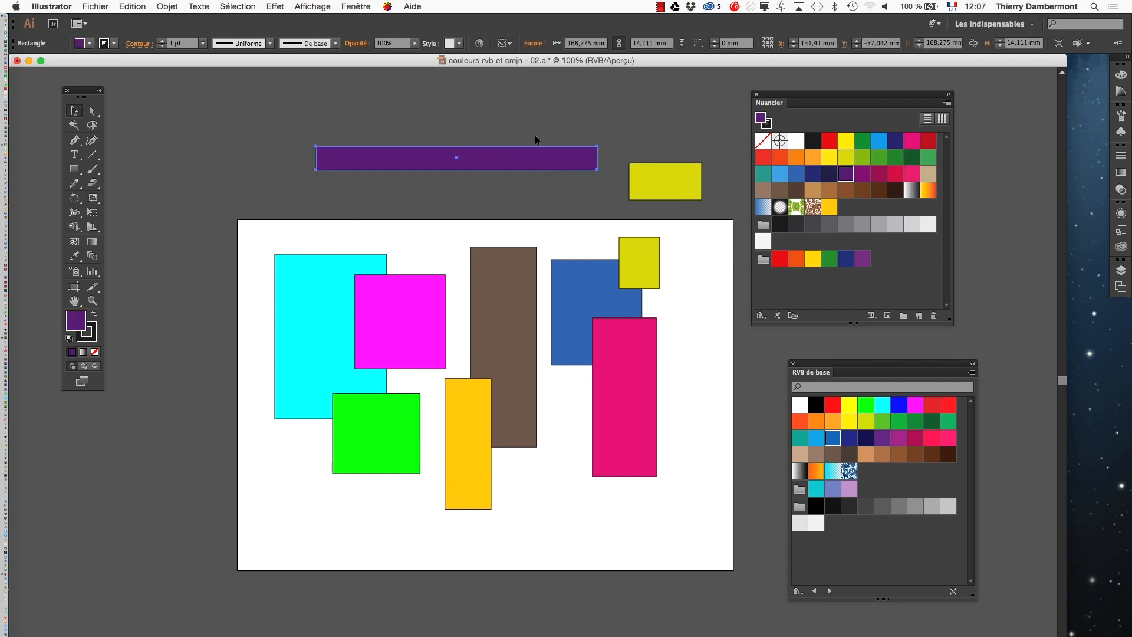
left_click(535, 137)
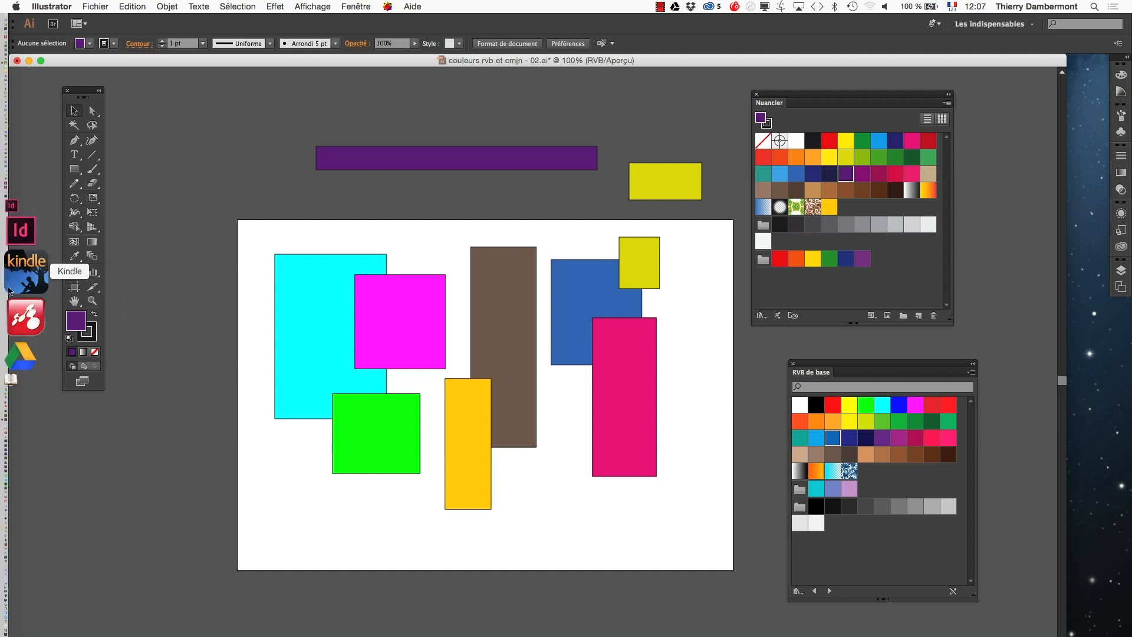
Step: Extend the artboard's upper edge to a height of about 275 mm so it includes the purple bar and yellow-green rectangle
left_click(74, 287)
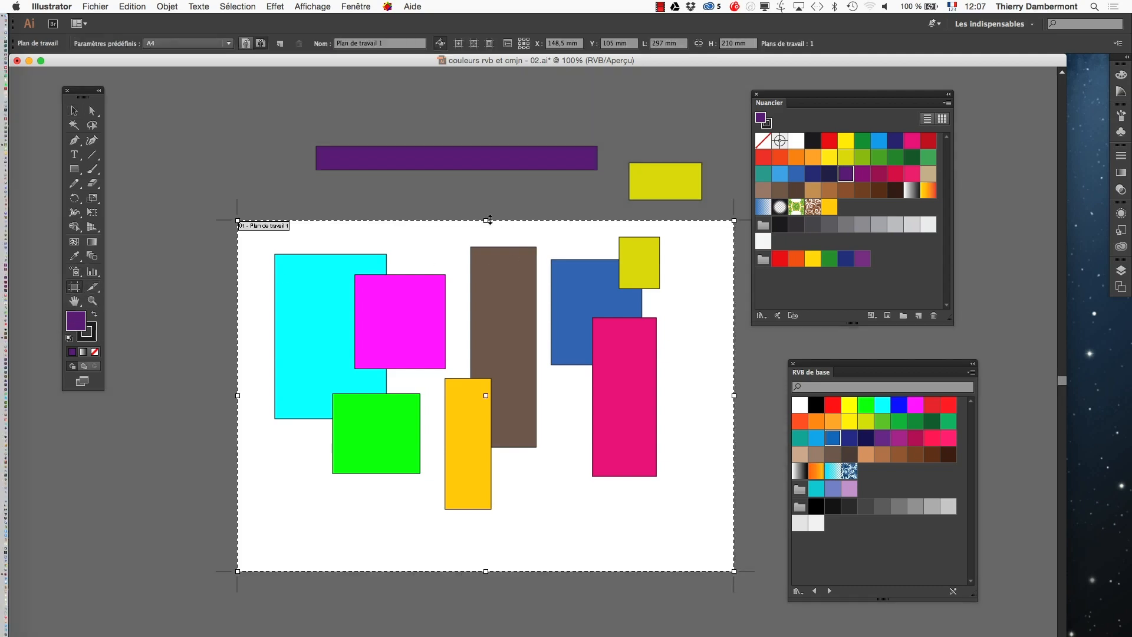
left_click_drag(486, 220, 492, 113)
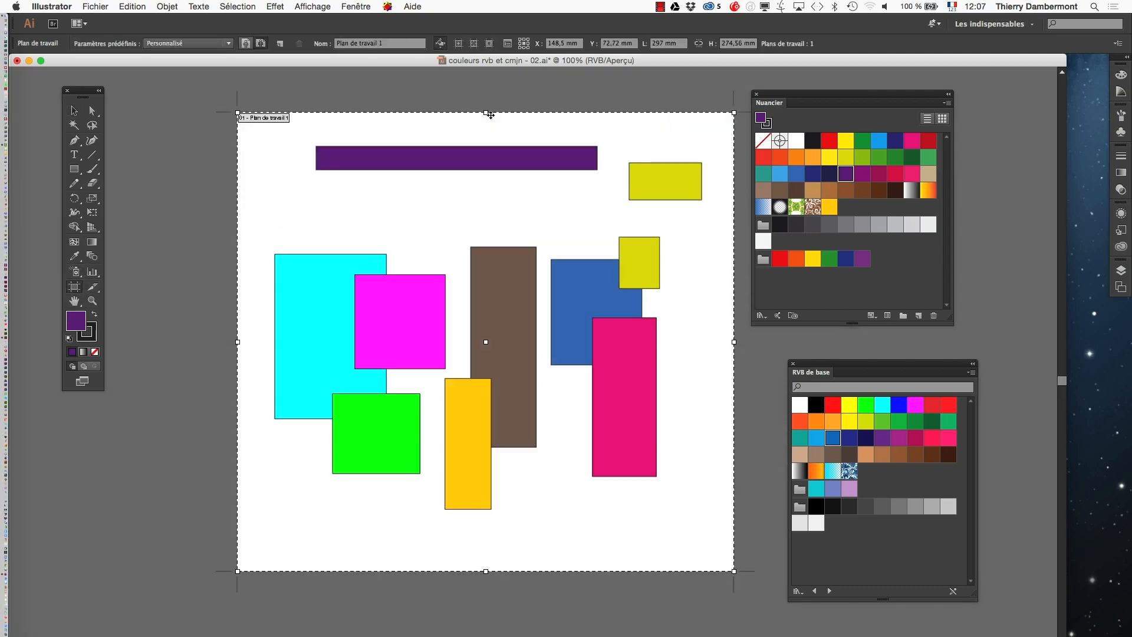
left_click(75, 110)
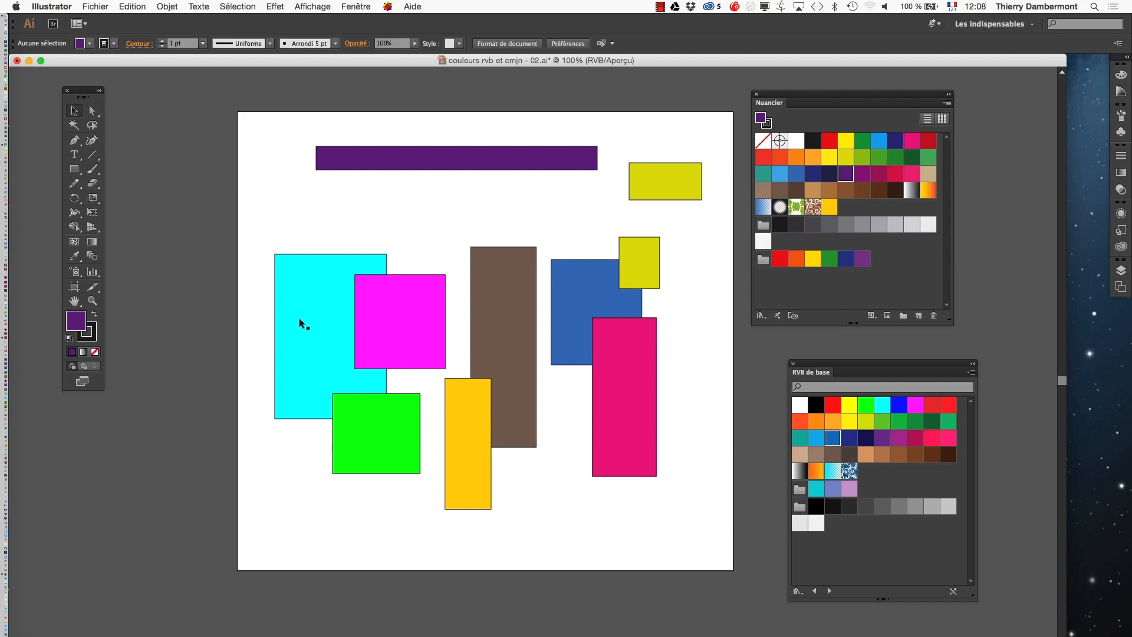
Step: Fill the small rectangle beside the purple bar with a light brown swatch from the Nuancier
left_click(666, 178)
left_click(812, 189)
left_click(614, 75)
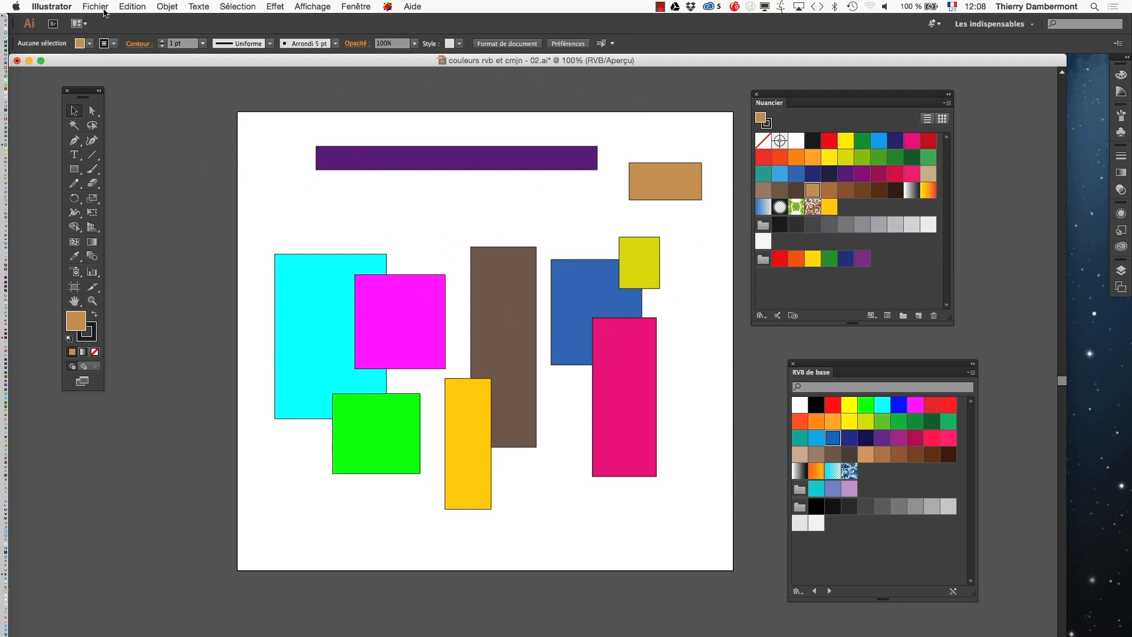
Step: Stretch the artboard's left edge outward to make the artboard about 523 mm wide
scroll(455, 335, "down", 2)
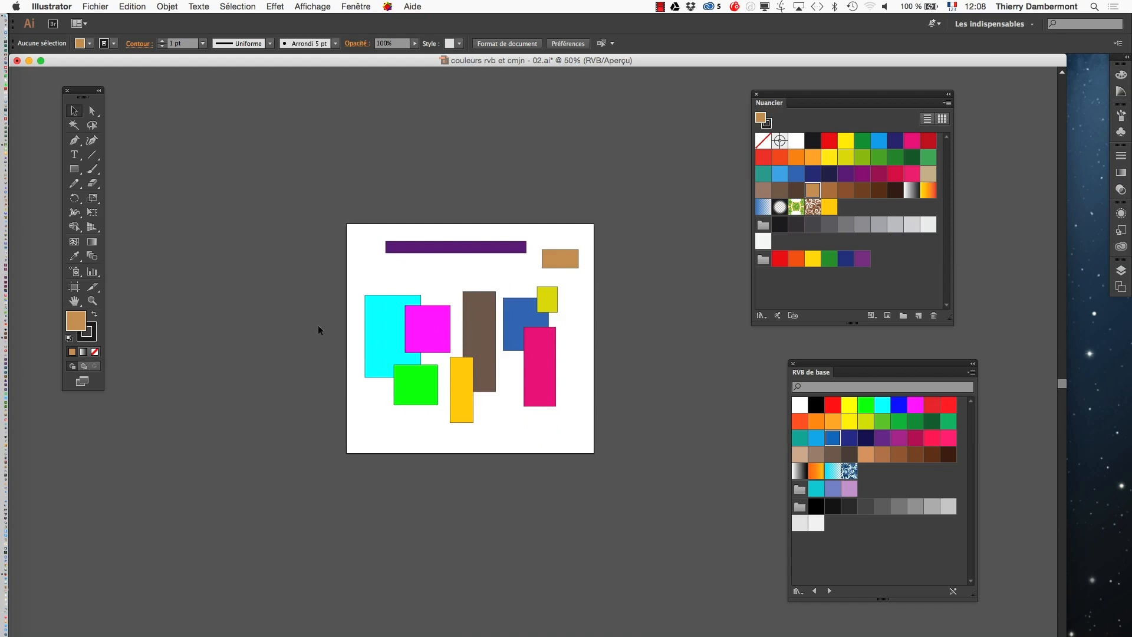
key("shift+o")
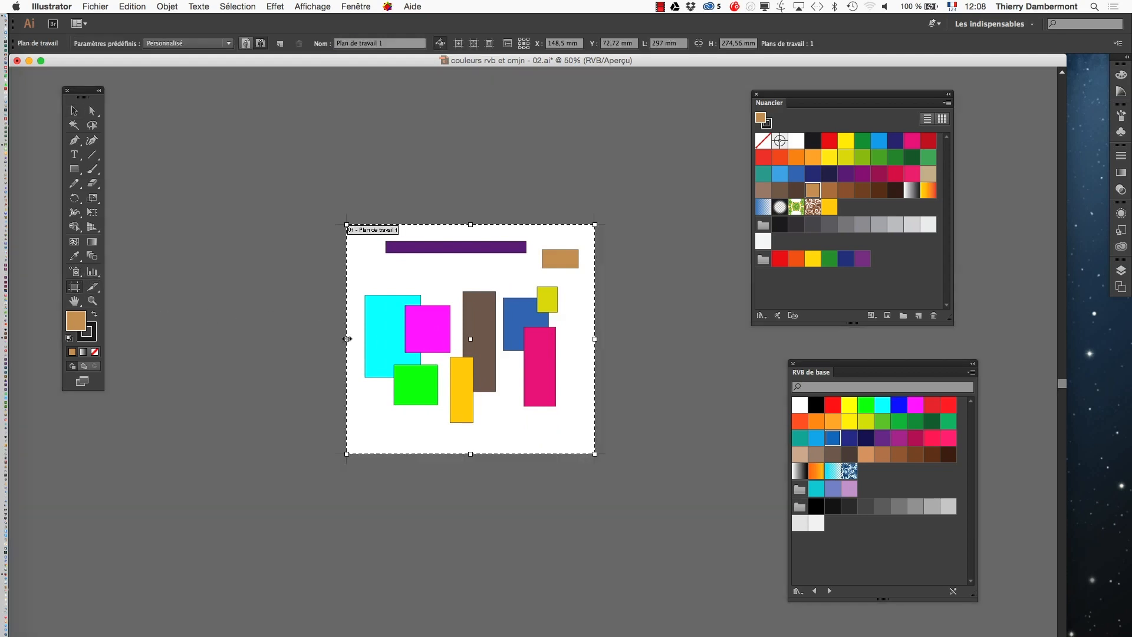
left_click_drag(348, 339, 158, 339)
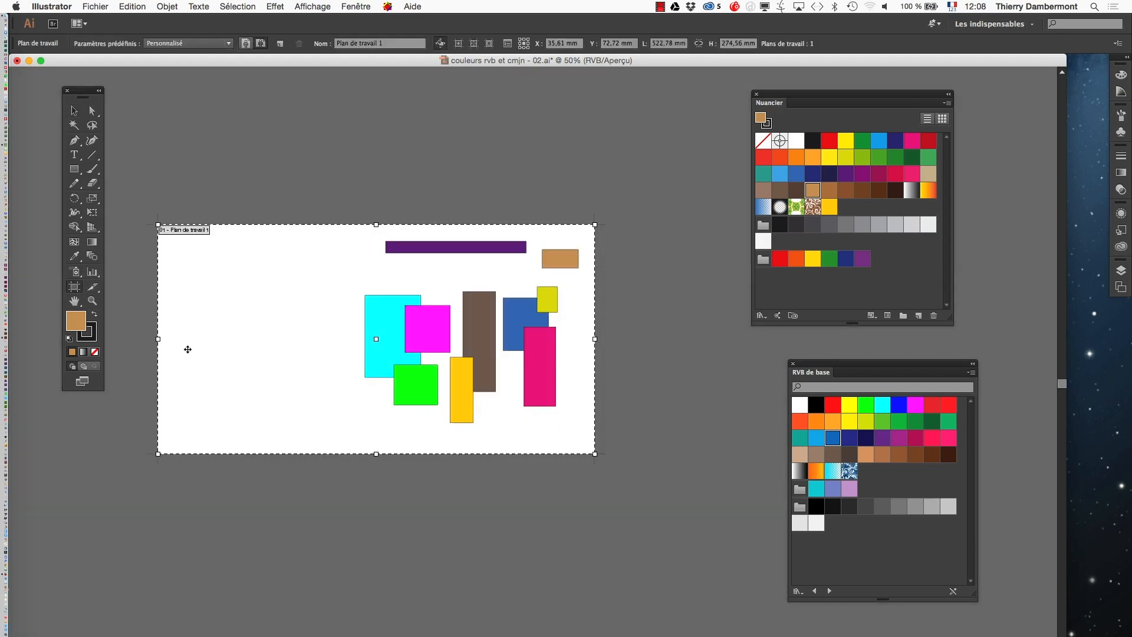
left_click(74, 111)
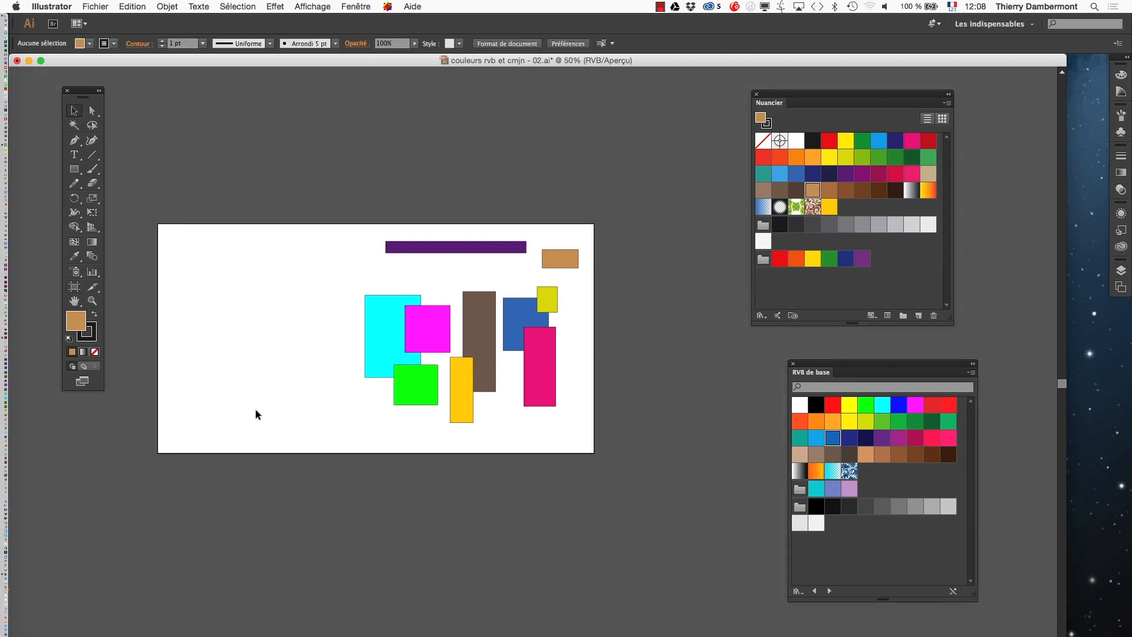
Step: Pull the artboard's left edge inward and its right edge outward for a width of about 503 mm
left_click(73, 287)
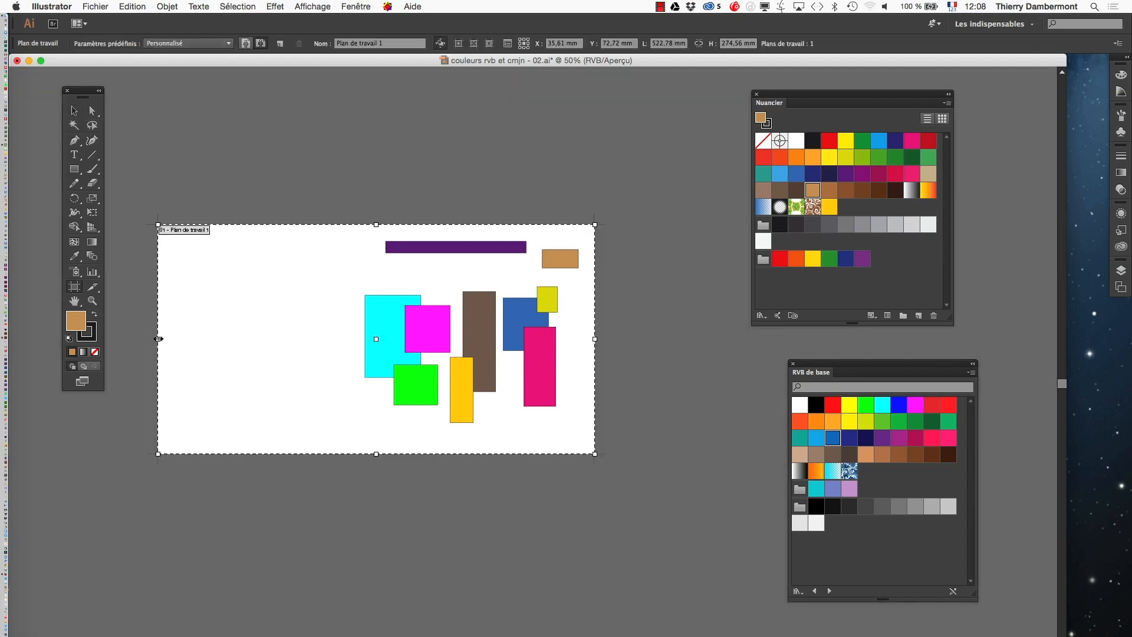
left_click_drag(158, 338, 287, 339)
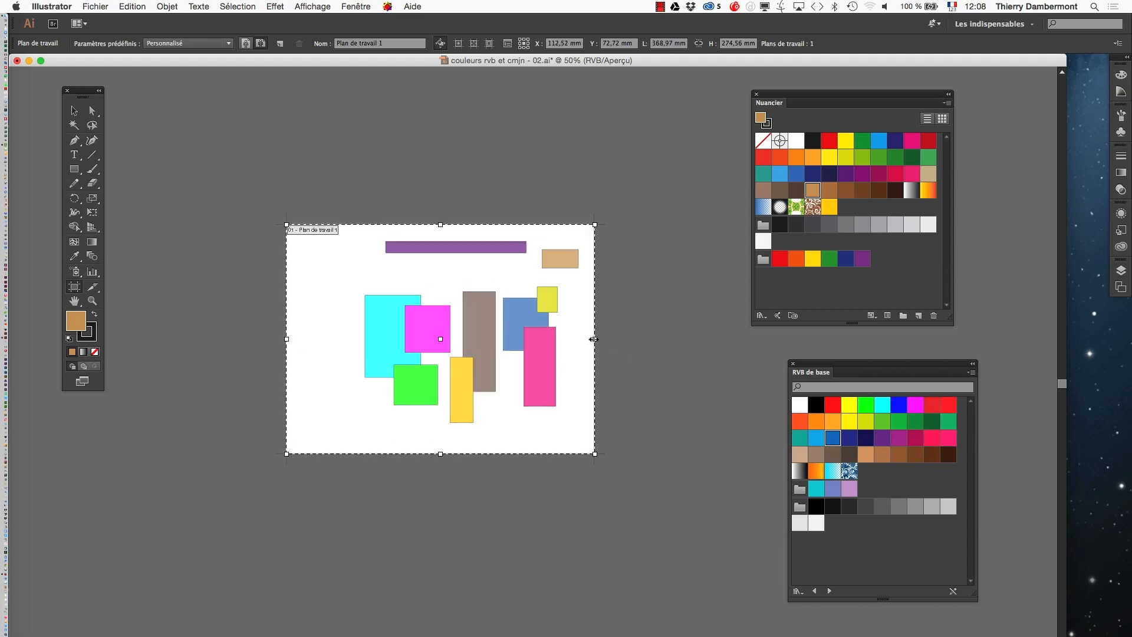
left_click_drag(593, 339, 705, 339)
left_click(74, 110)
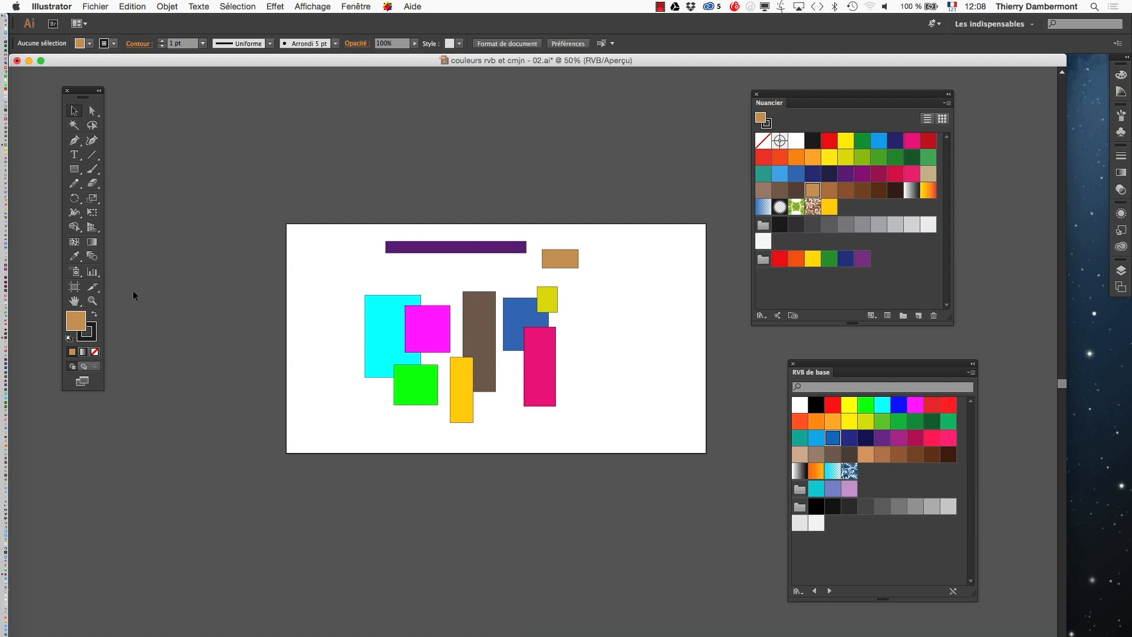
left_click(75, 286)
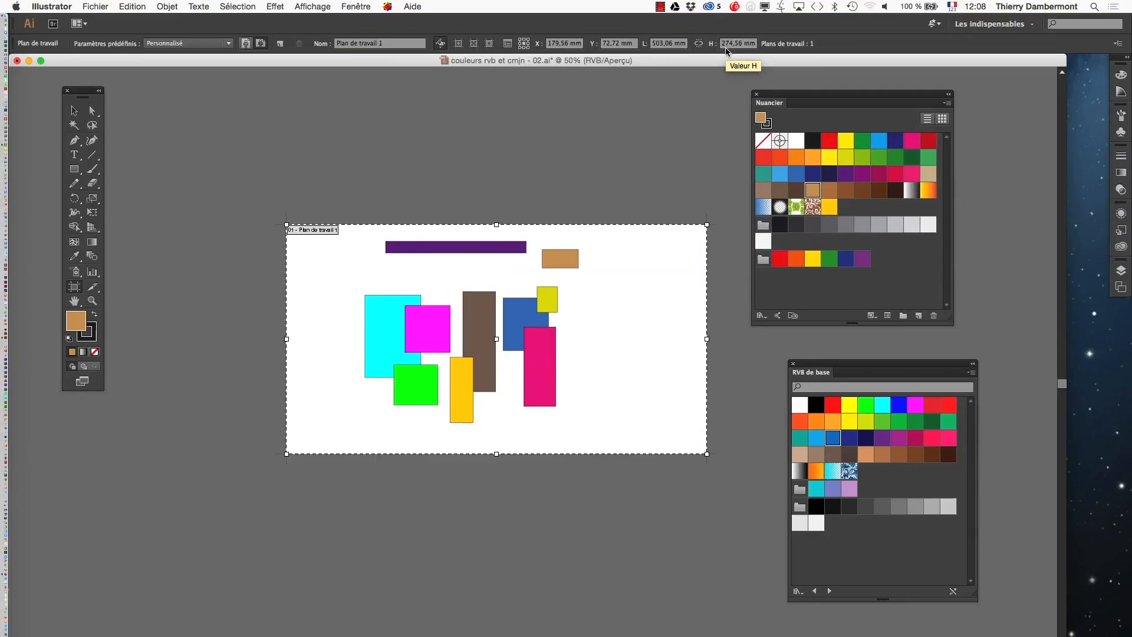
left_click(74, 110)
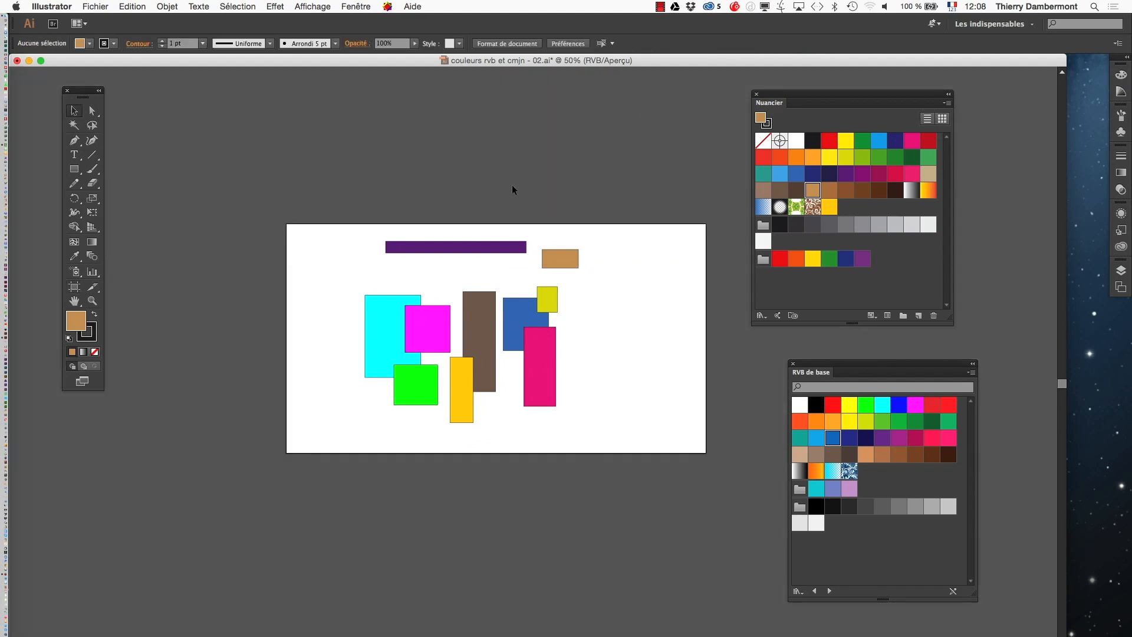
Step: Save the document, then launch Adobe InDesign CC 2014 and bring it to the front
left_click(95, 7)
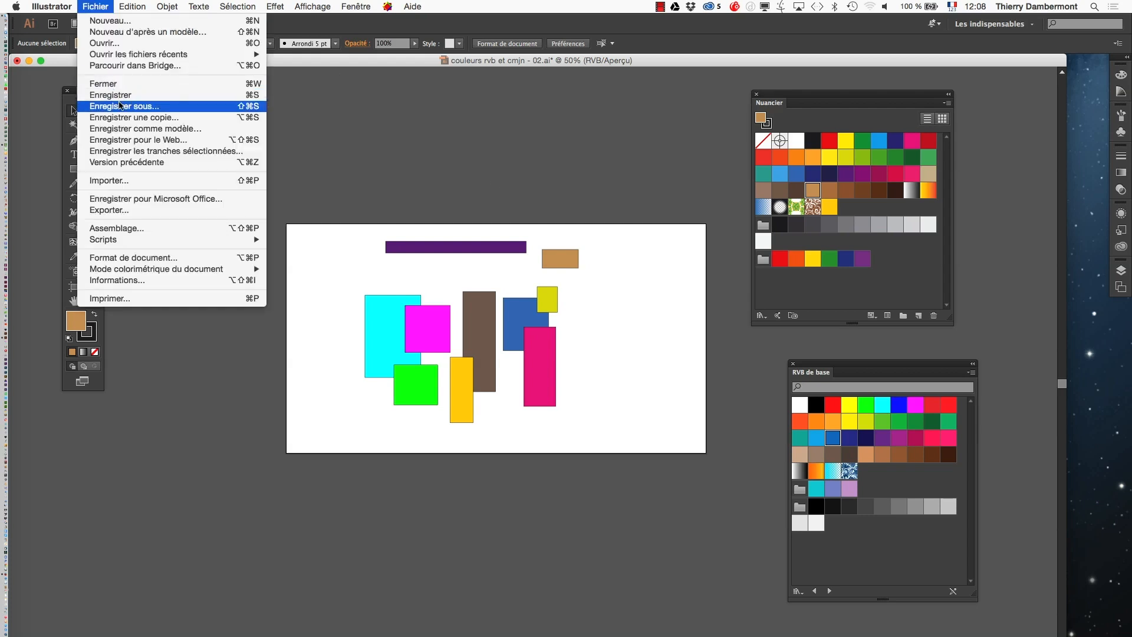
left_click(120, 99)
mouse_move(2, 463)
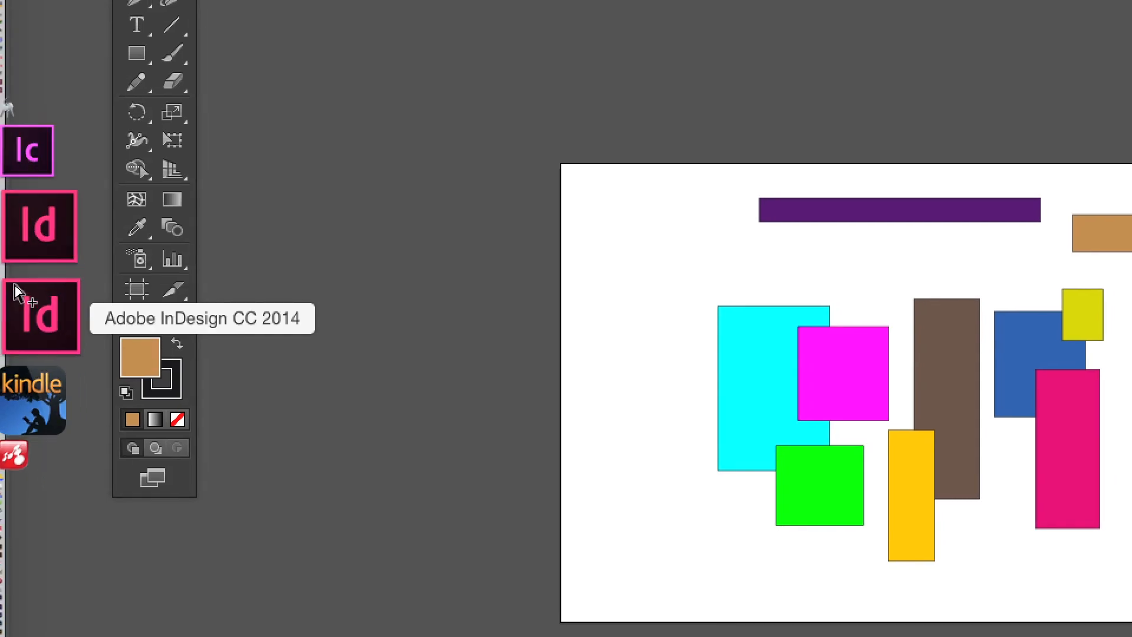
left_click(16, 290)
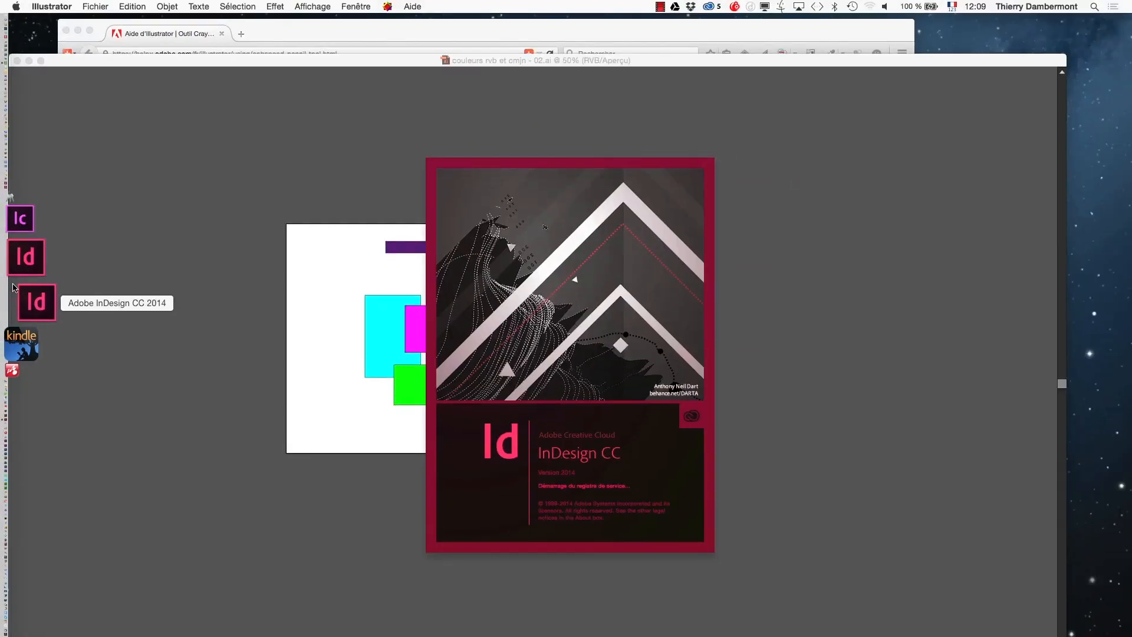
key("super+Tab")
left_click(533, 374)
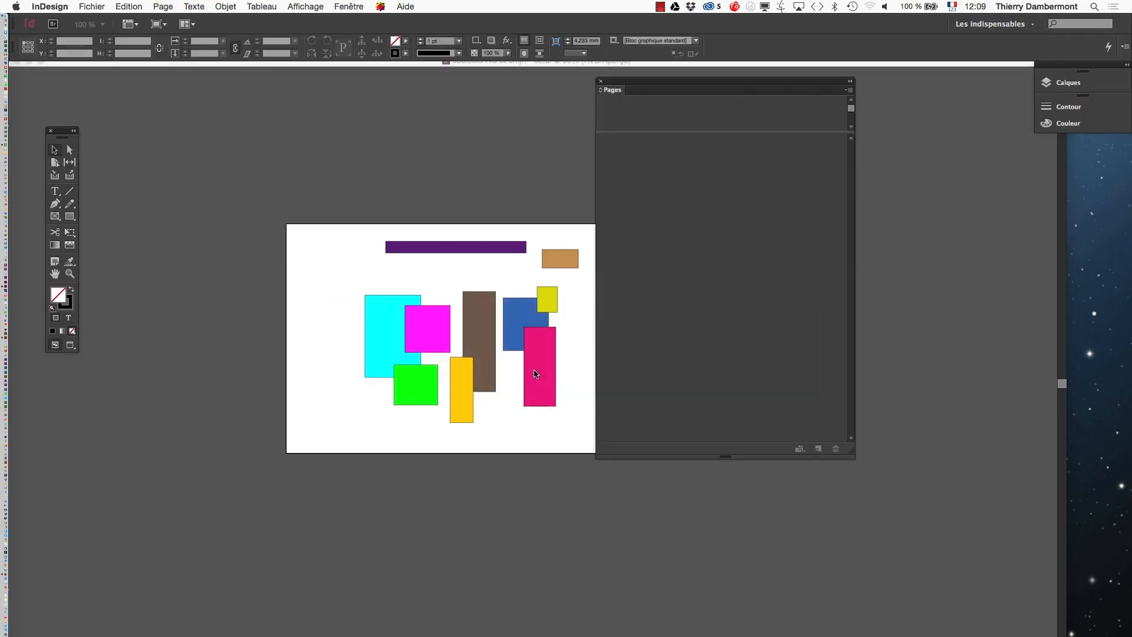
left_click(659, 525)
Step: Hide the other applications and reset InDesign's Les indispensables workspace
left_click(65, 6)
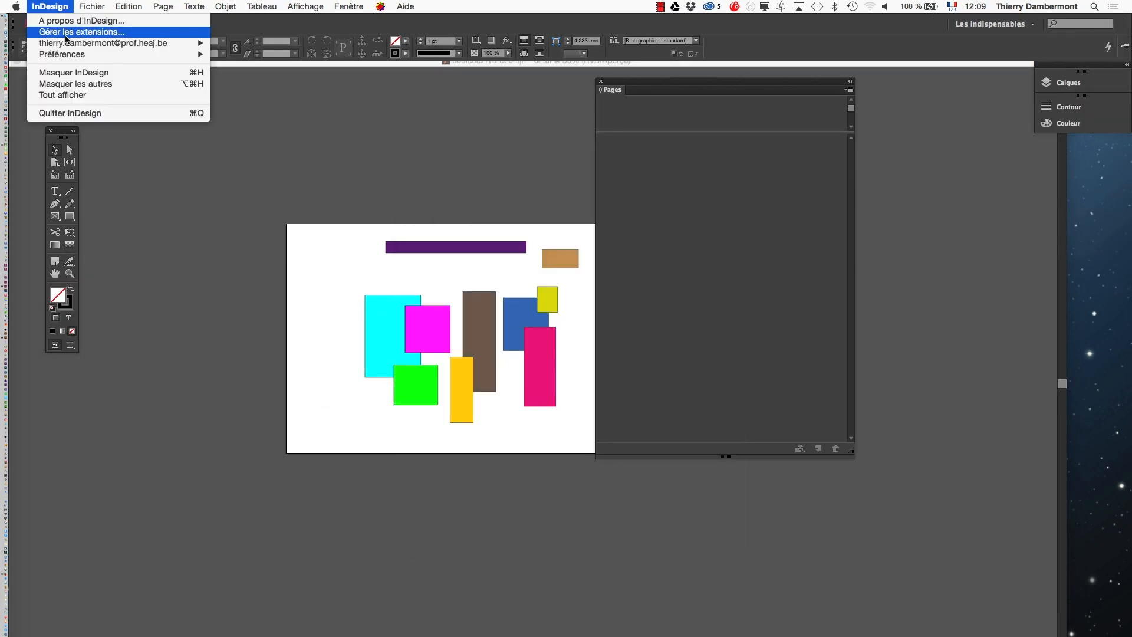
left_click(83, 82)
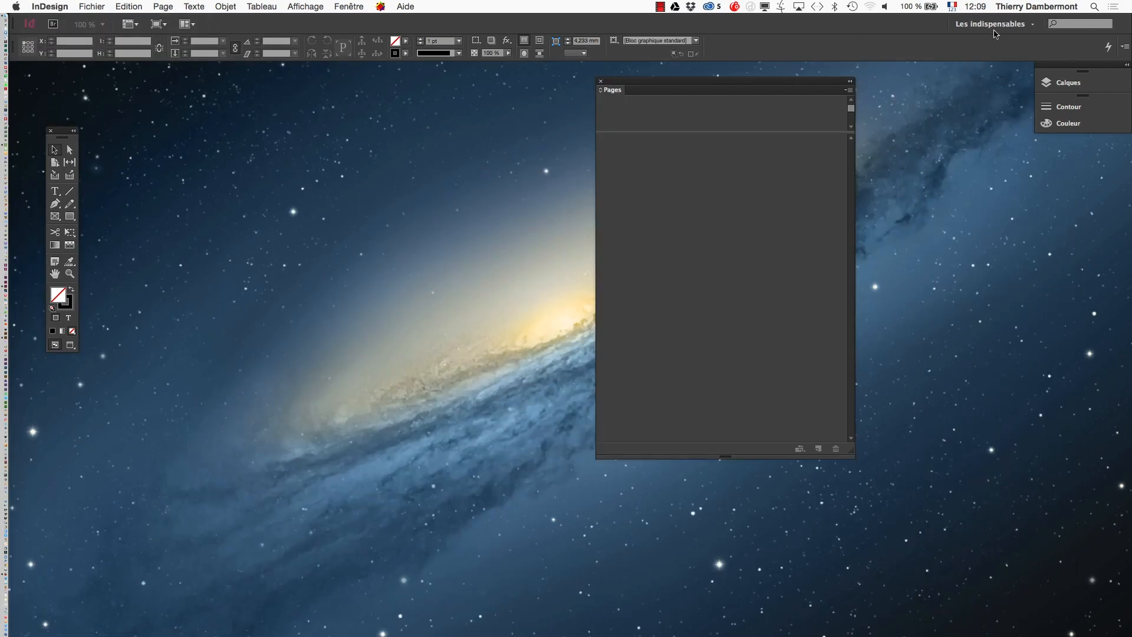
left_click(1001, 27)
left_click(1018, 108)
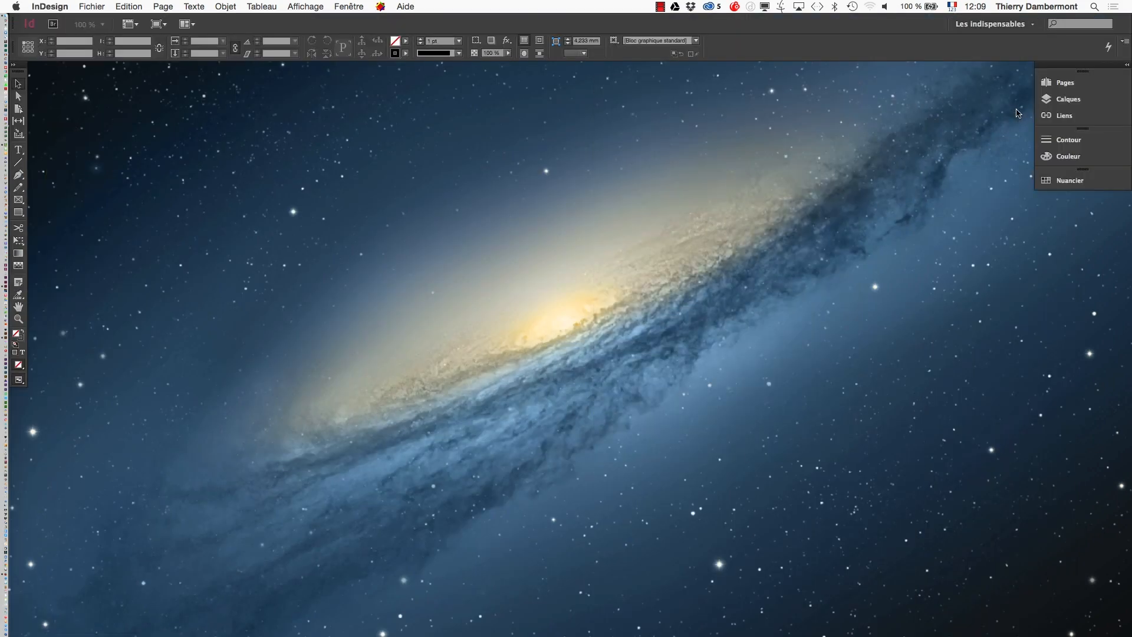
Step: Switch InDesign's toolbox to two columns and undock it, then switch back to Illustrator
left_click_drag(23, 70, 30, 78)
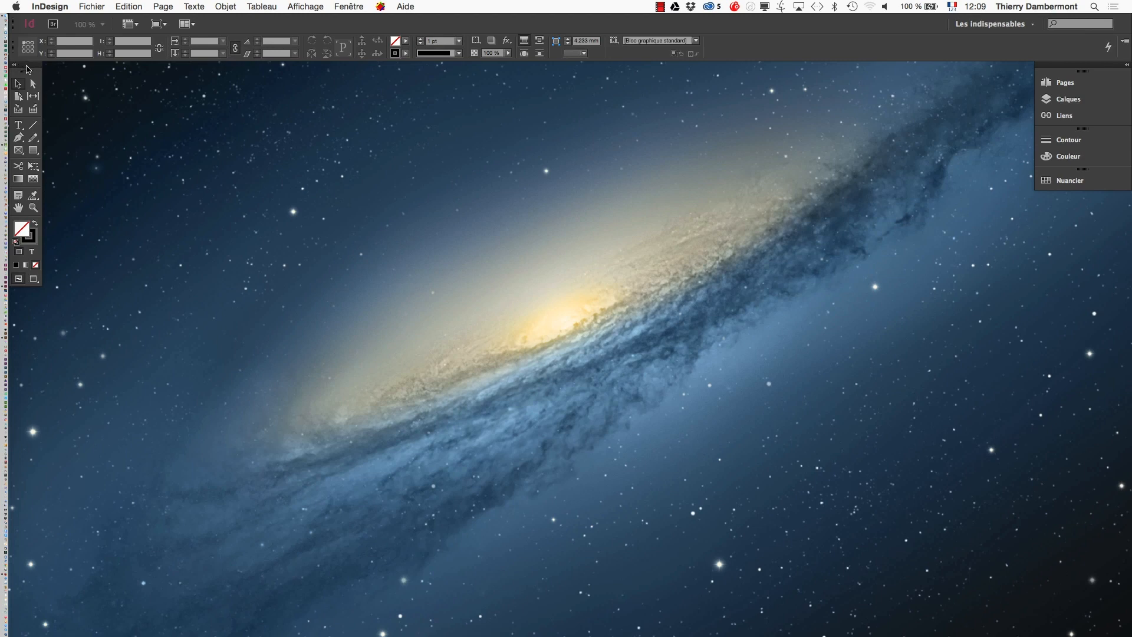
left_click(30, 78)
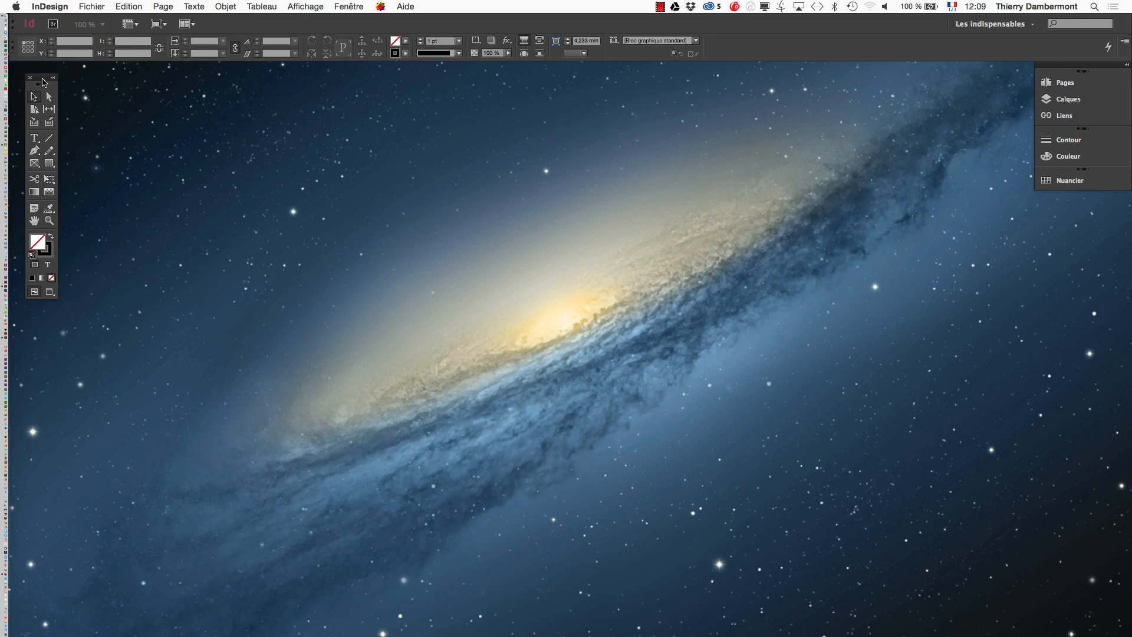
key("super+Tab")
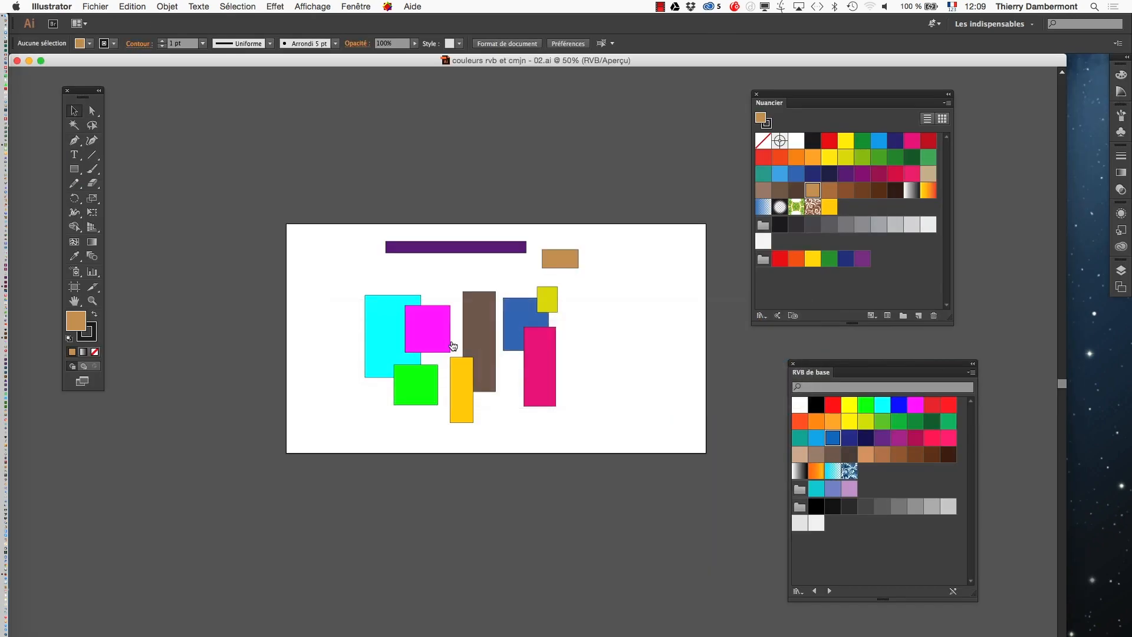
Step: Switch to Adobe InDesign CC 2014, review its Interface preferences and close them without applying changes
key("super+Tab")
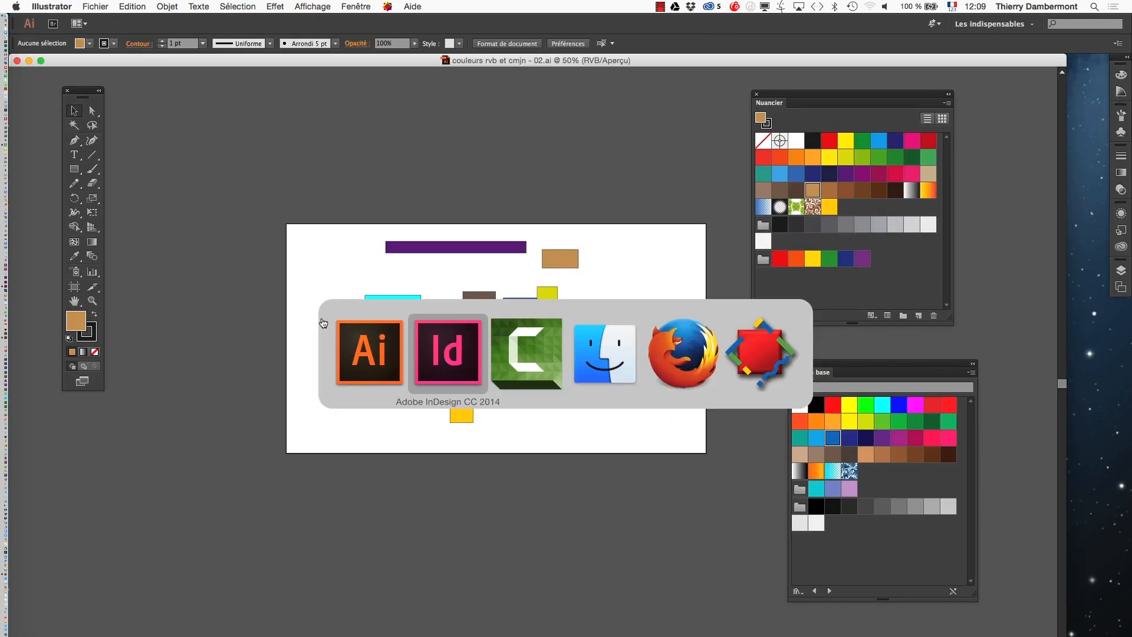
left_click(424, 358)
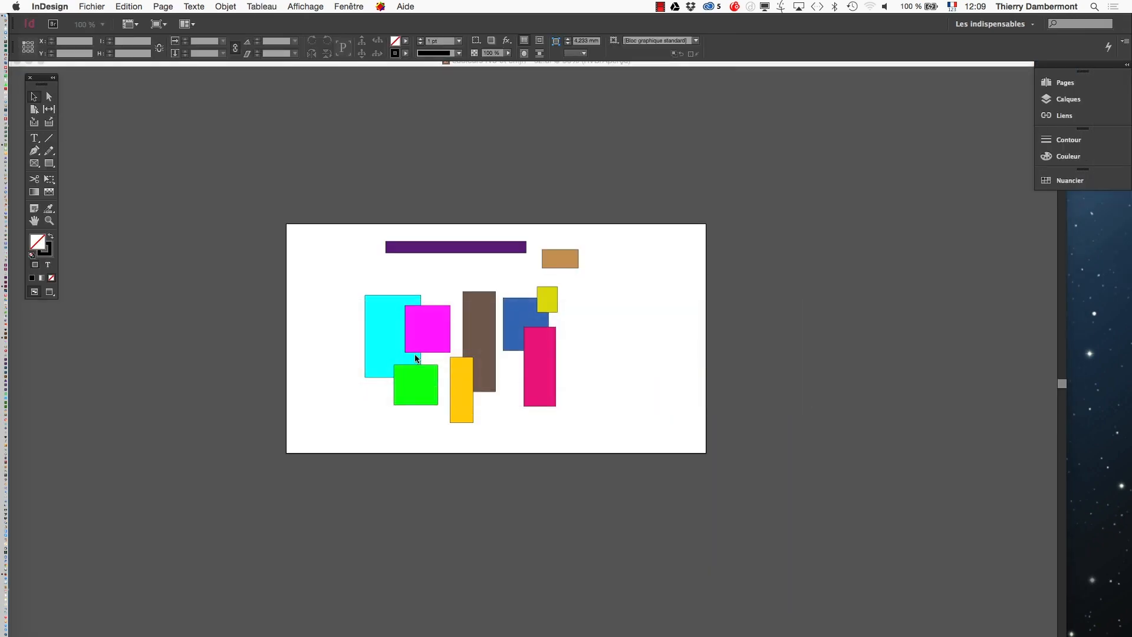
left_click(39, 6)
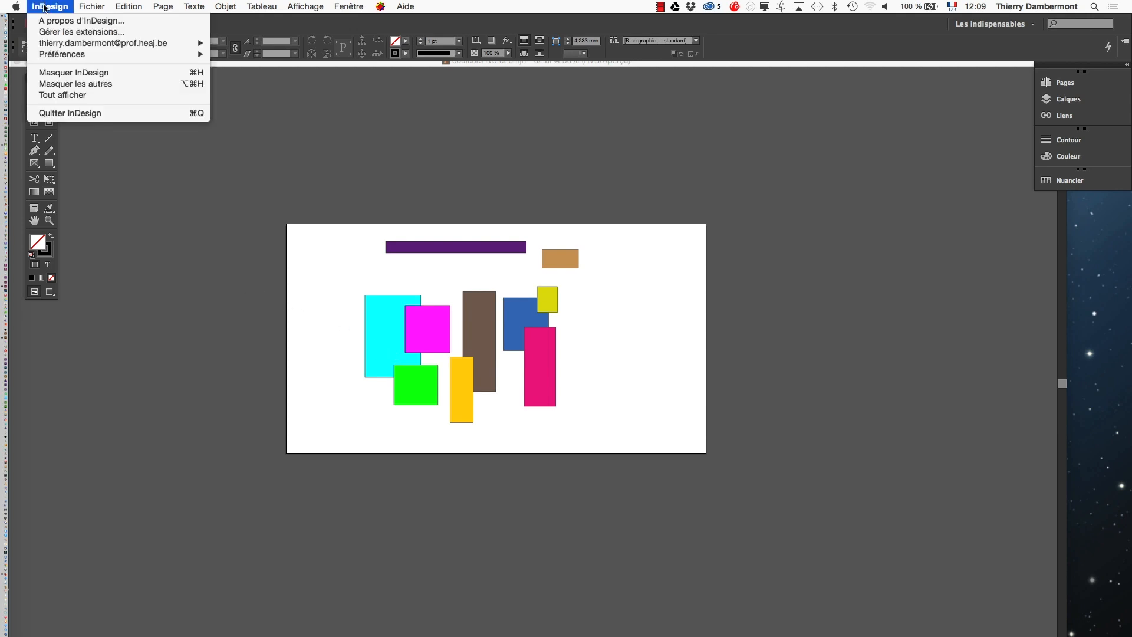
mouse_move(53, 55)
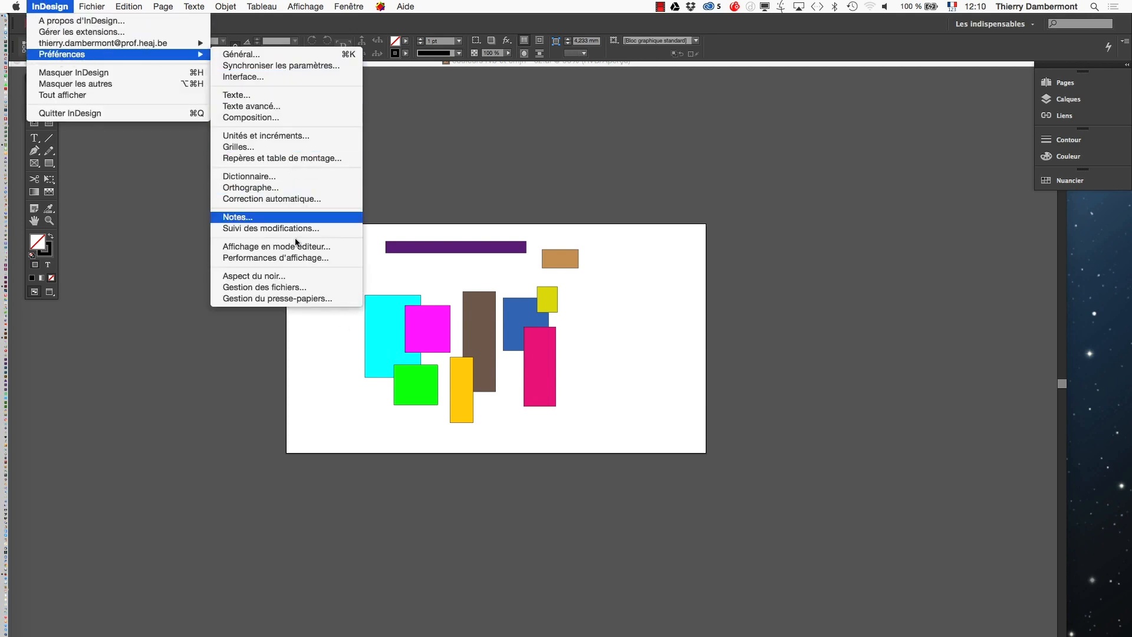
left_click(276, 78)
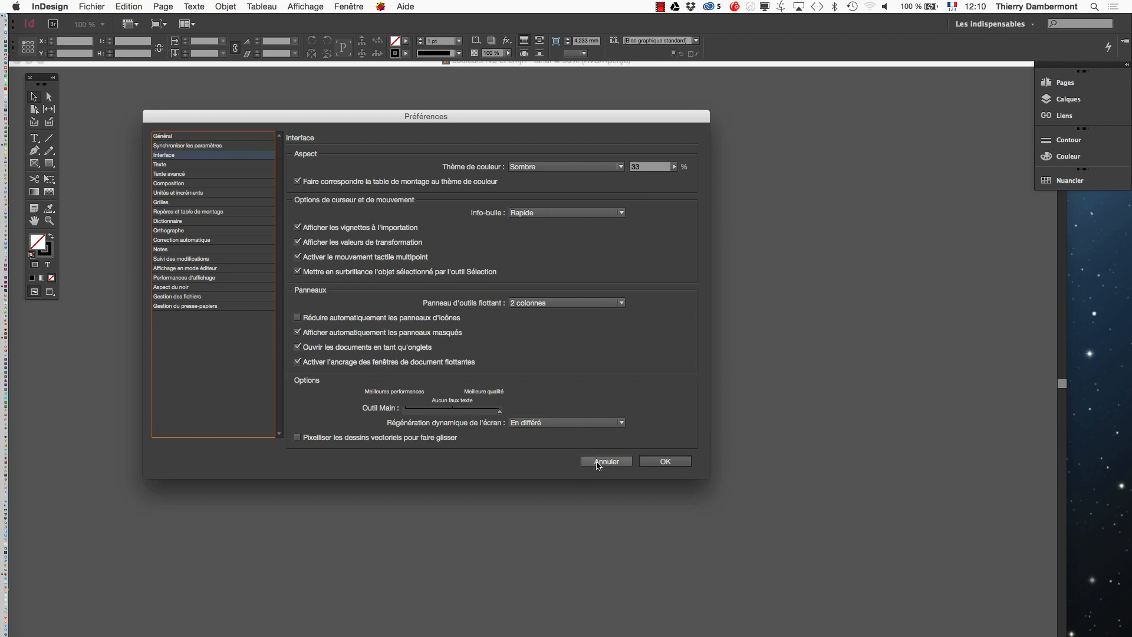
left_click(597, 463)
Step: Move the floating toolbox slightly inward and hide the other applications
left_click_drag(41, 84, 68, 104)
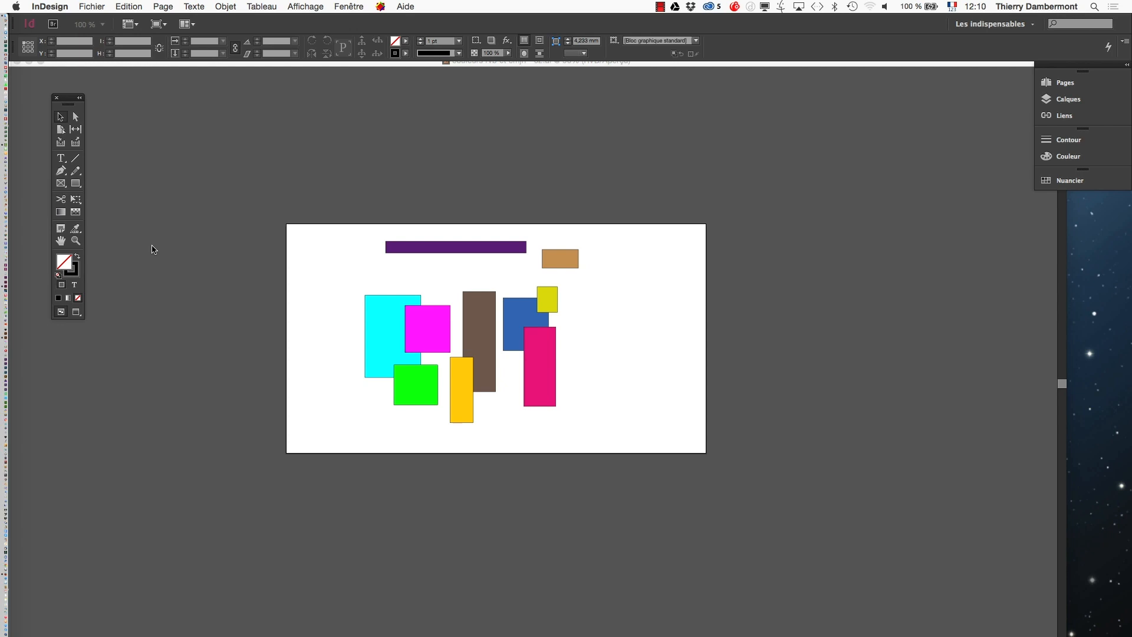
left_click(37, 5)
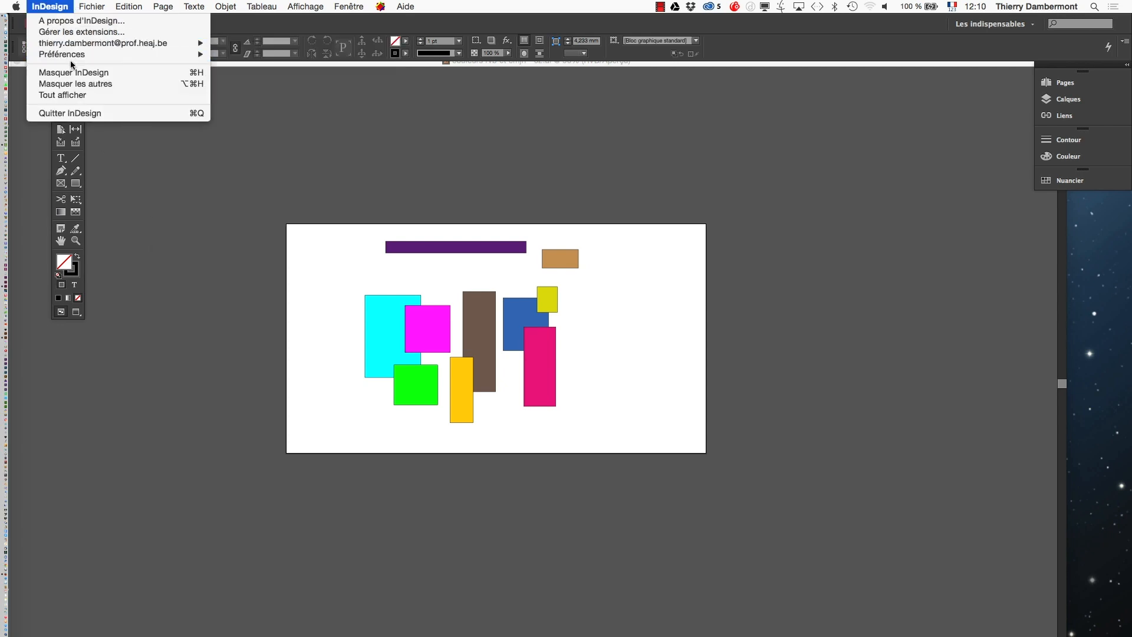
left_click(74, 84)
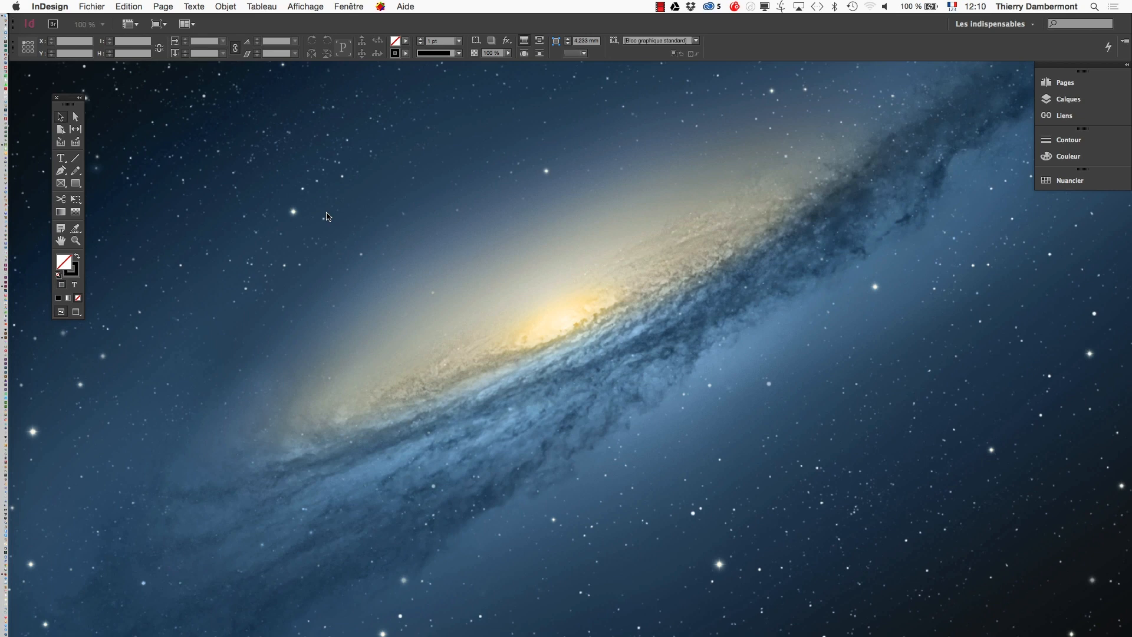
Step: Start a new document in Impression mode with one page and facing pages enabled
left_click(96, 6)
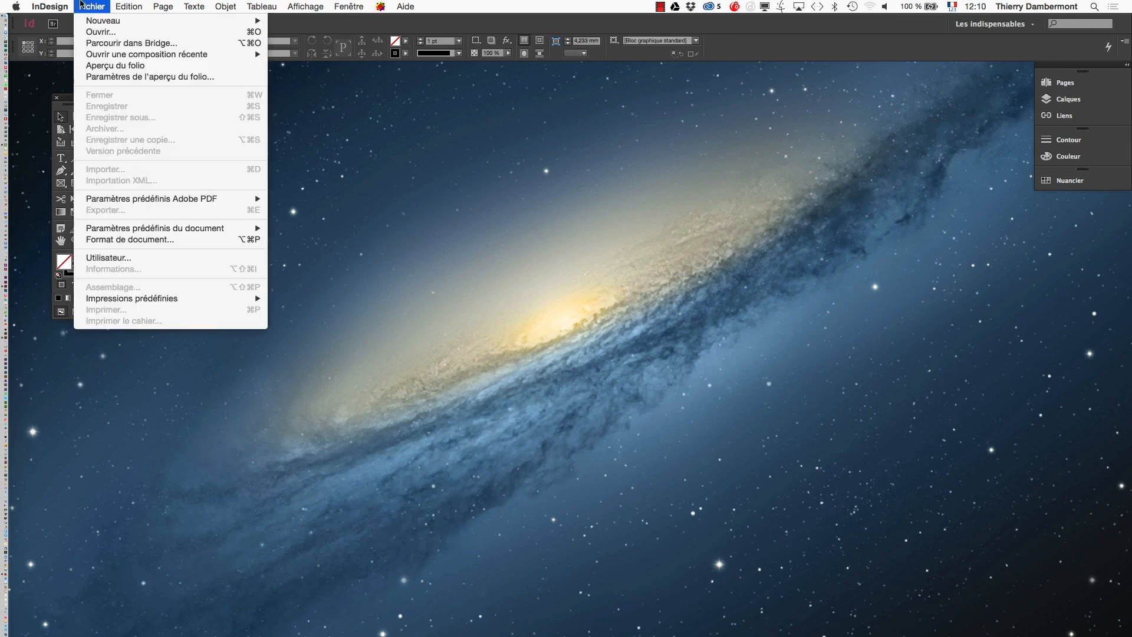
mouse_move(97, 22)
left_click(303, 24)
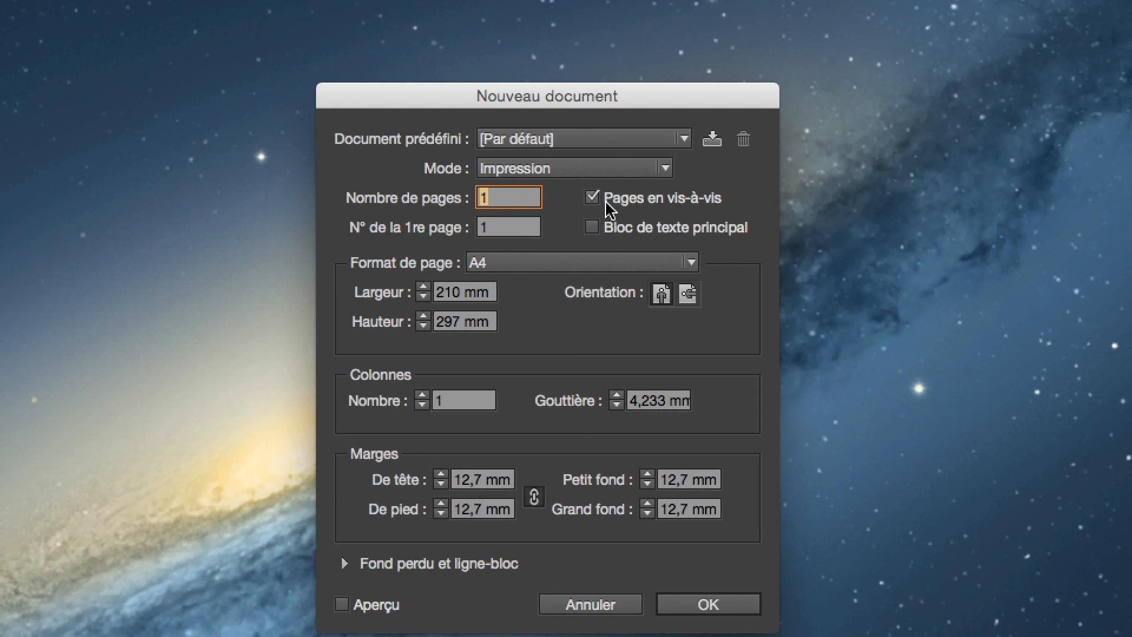
left_click(597, 206)
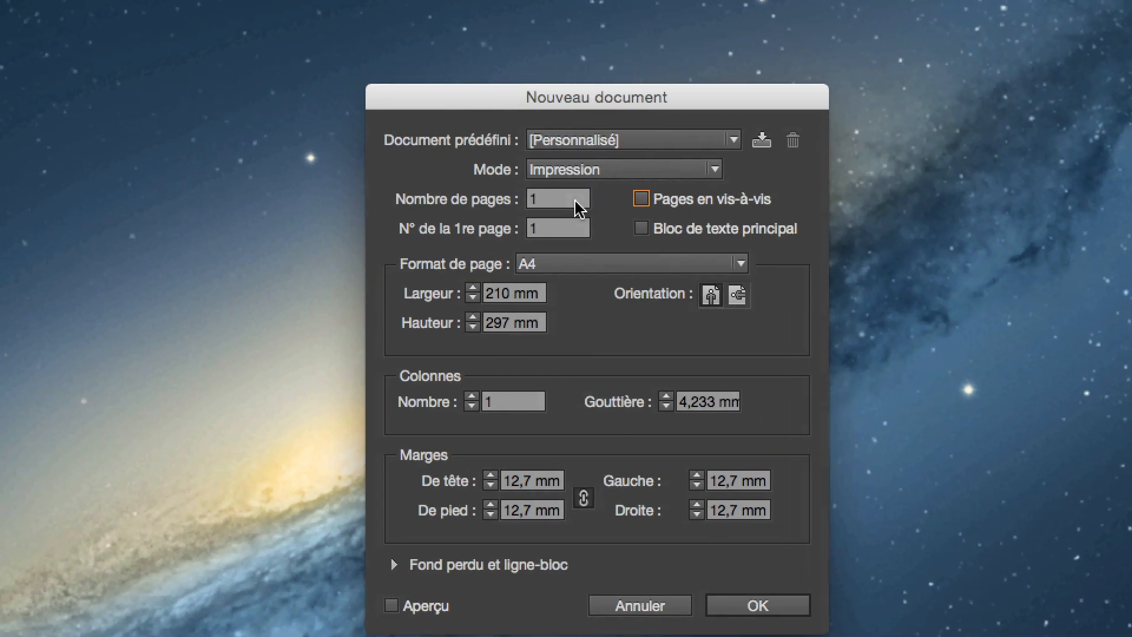
left_click(576, 201)
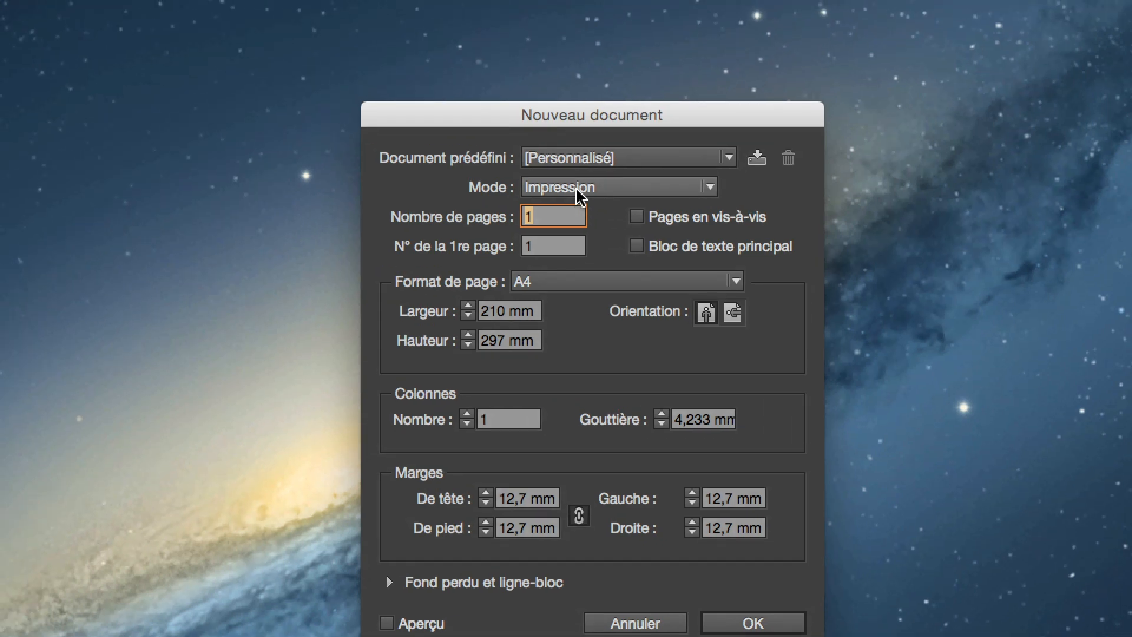
left_click(542, 171)
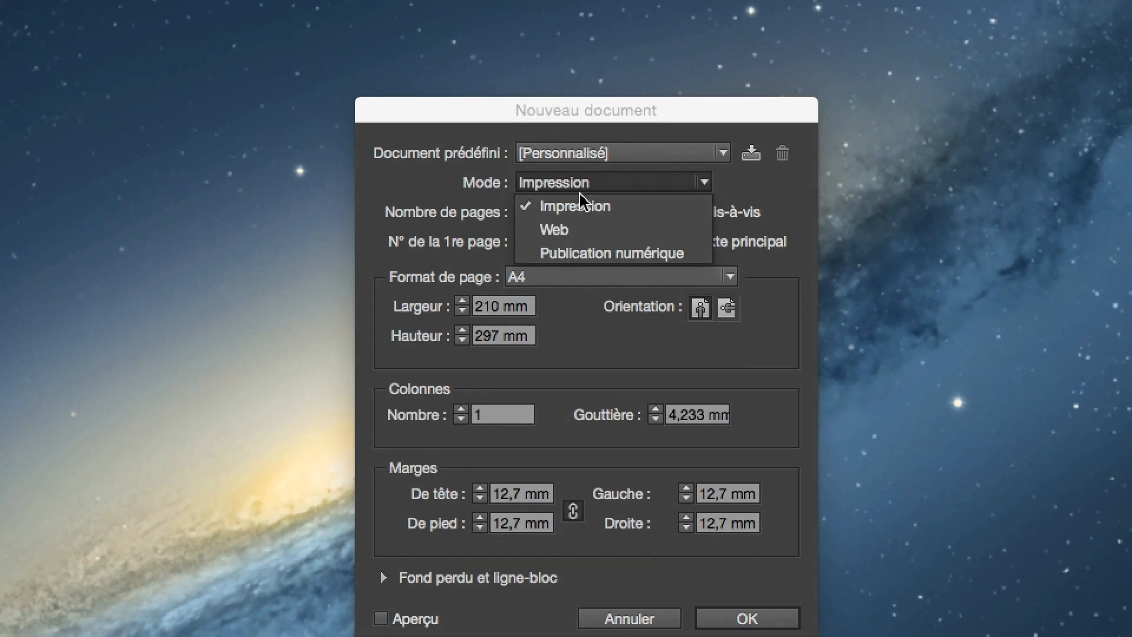
left_click(586, 205)
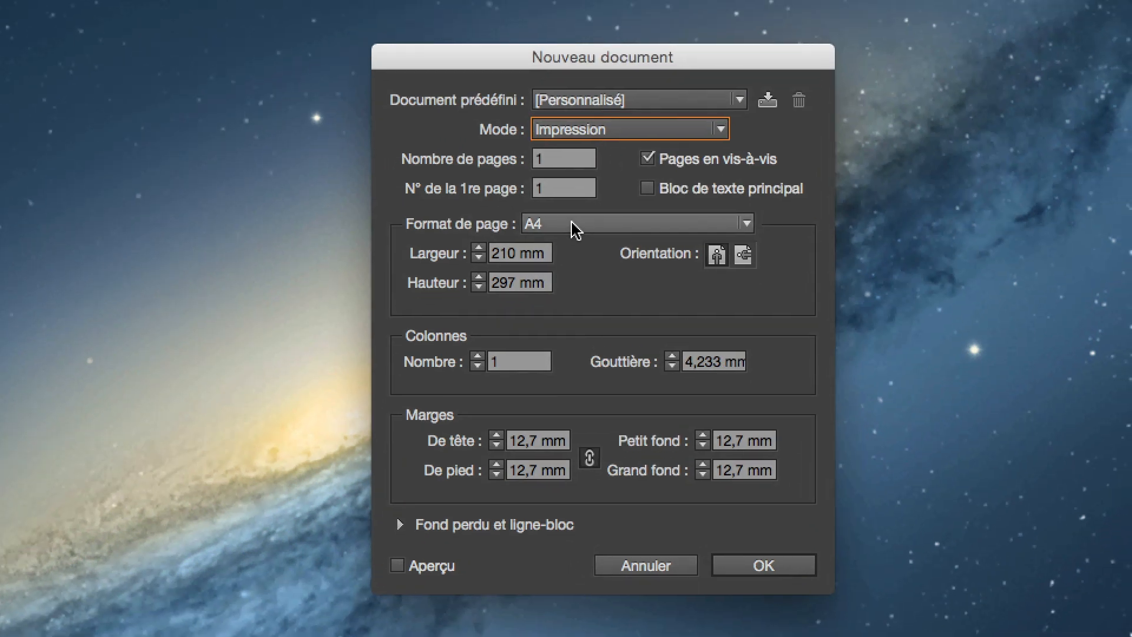
Step: Set the page format to A3 in portrait orientation and create the document
left_click(544, 282)
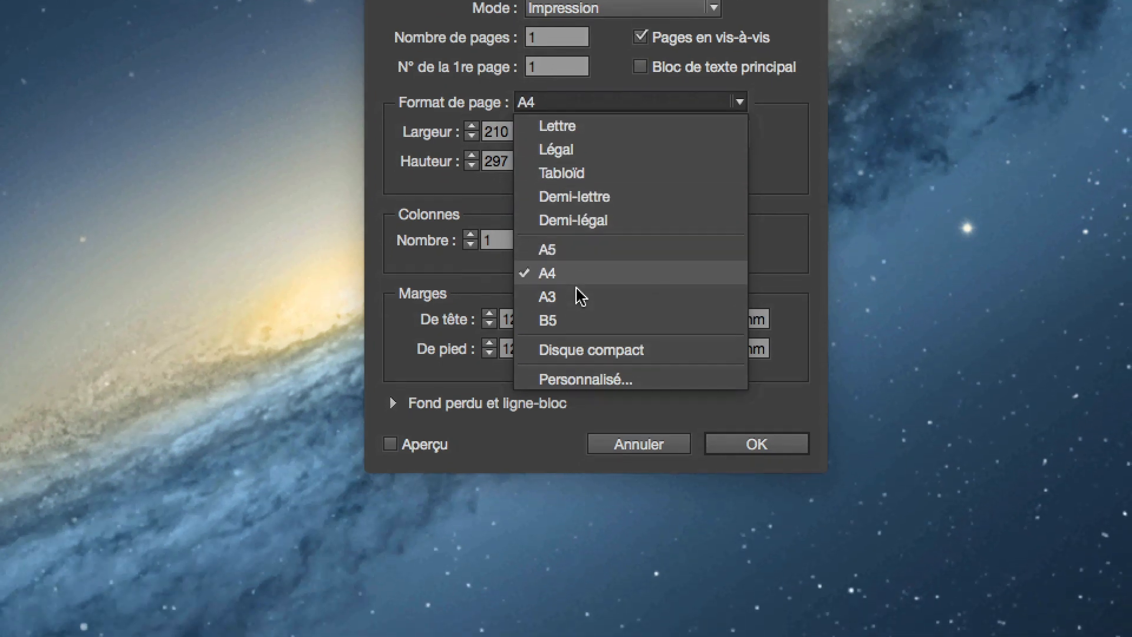
left_click(580, 414)
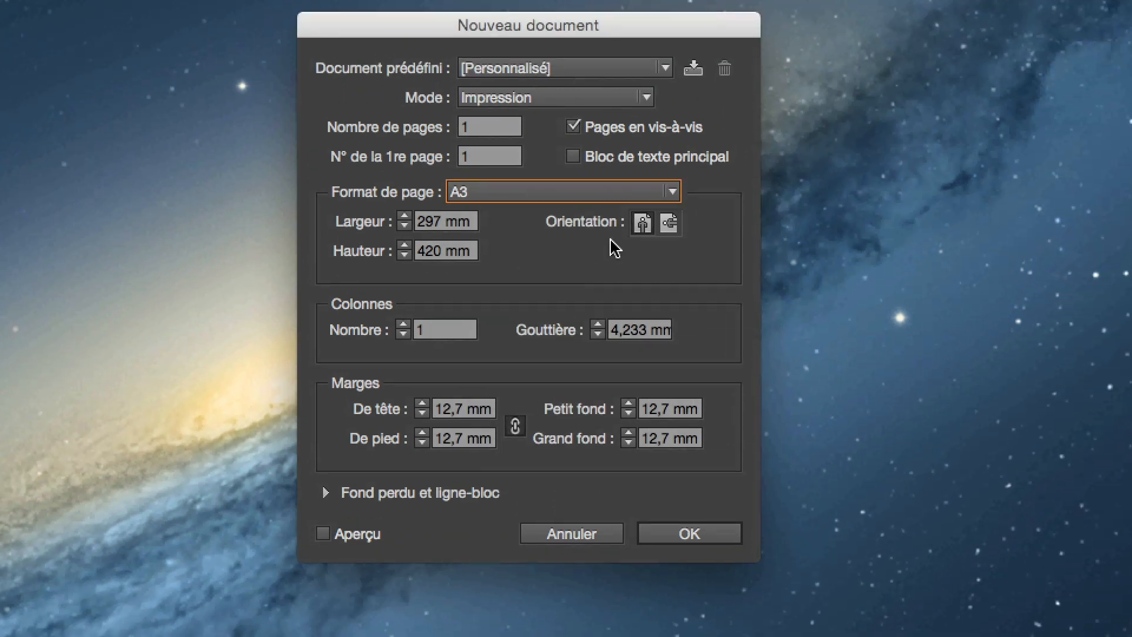
left_click(642, 230)
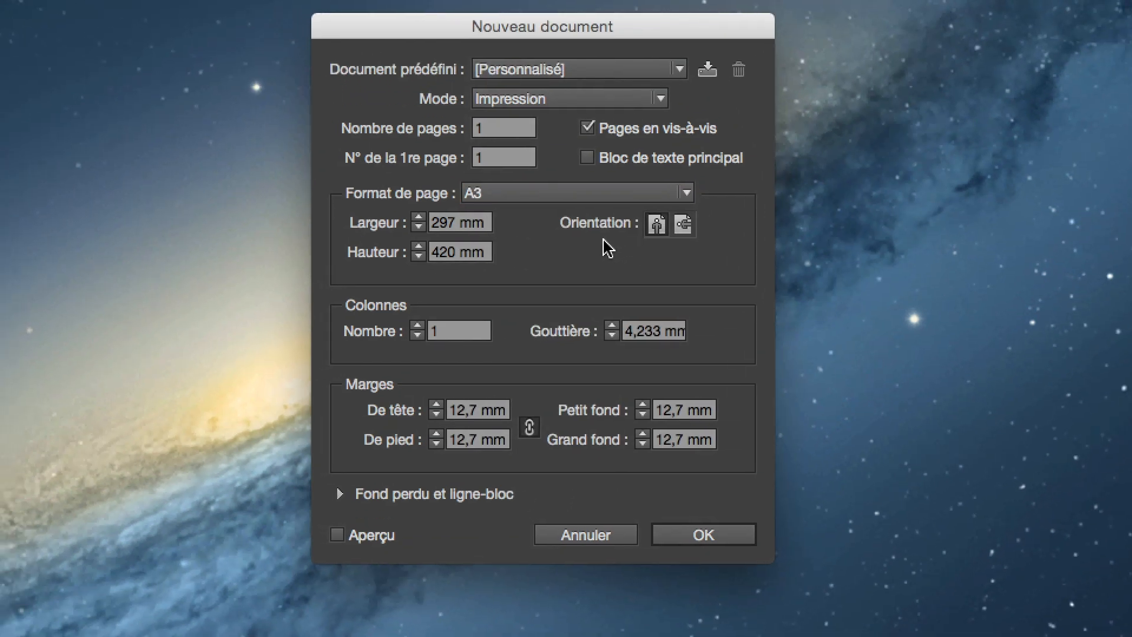
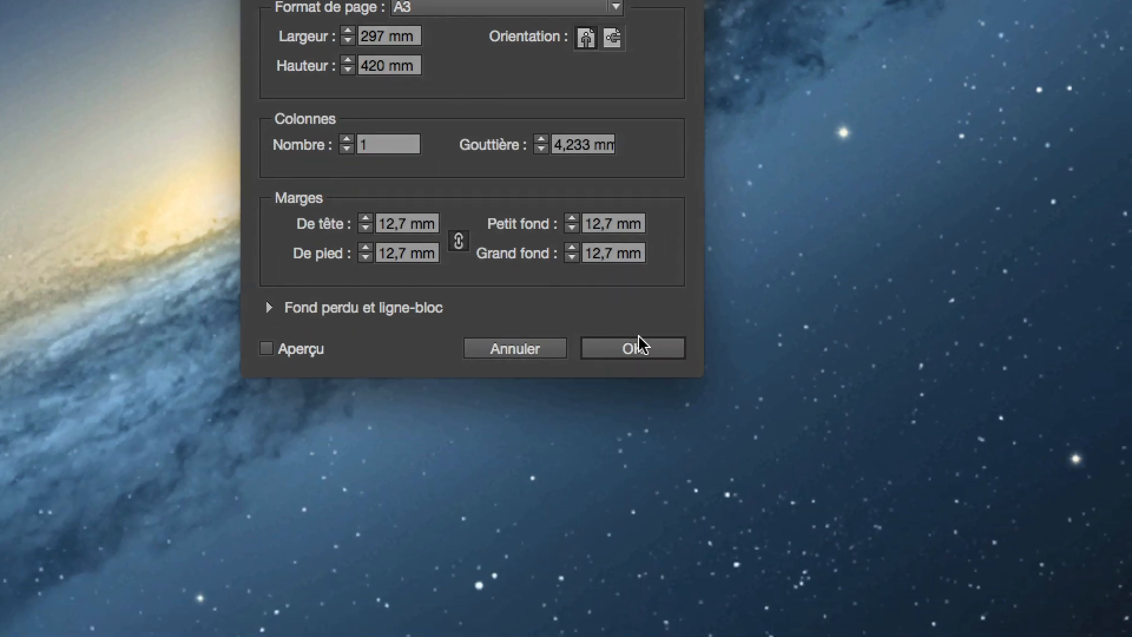
left_click(695, 497)
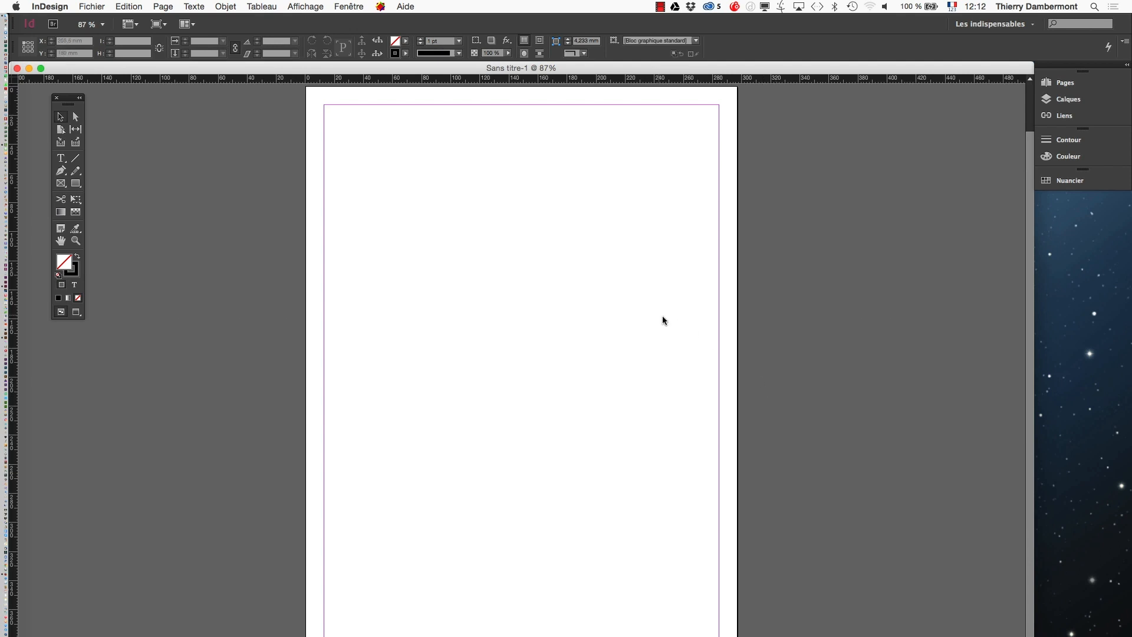
Step: Check which transparency blending space, RVB or CMJN, the new document uses
left_click(92, 7)
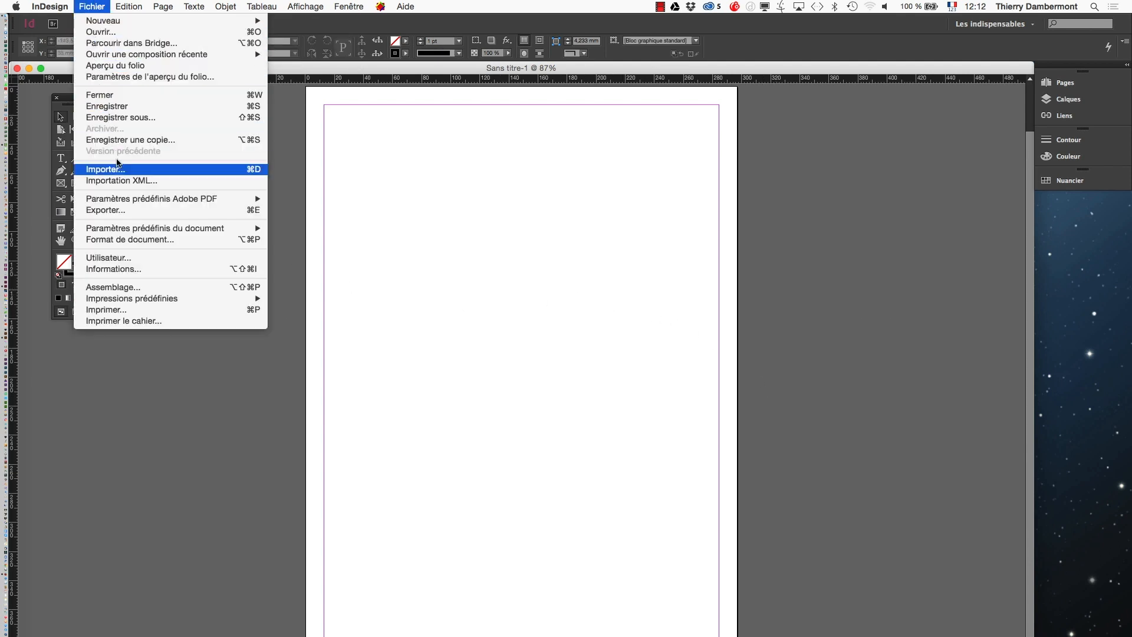
mouse_move(137, 7)
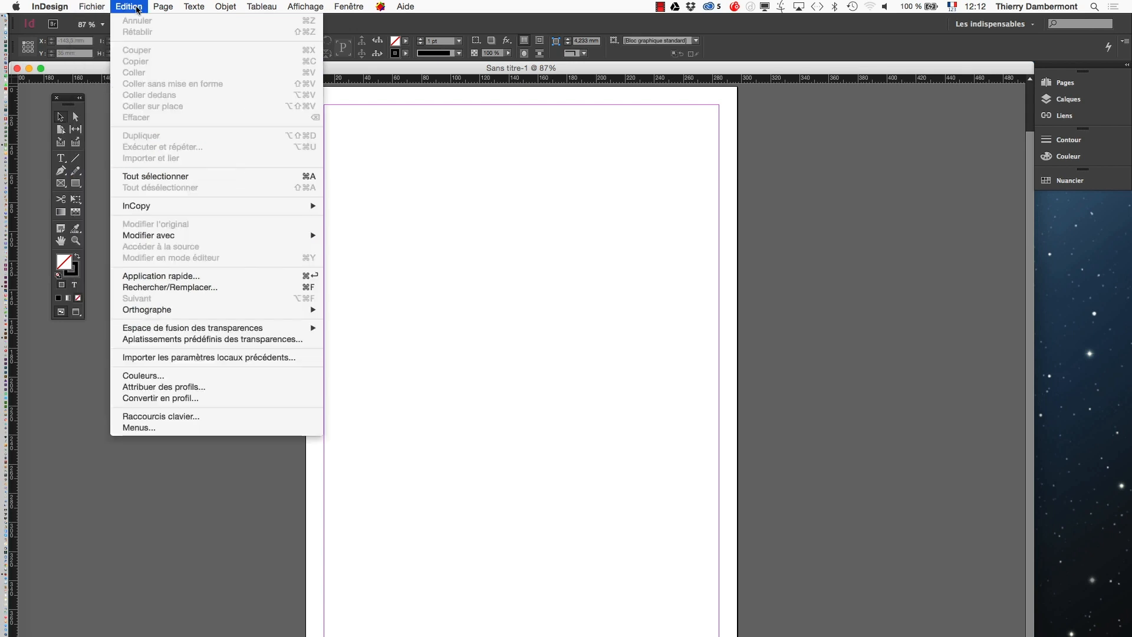
mouse_move(209, 328)
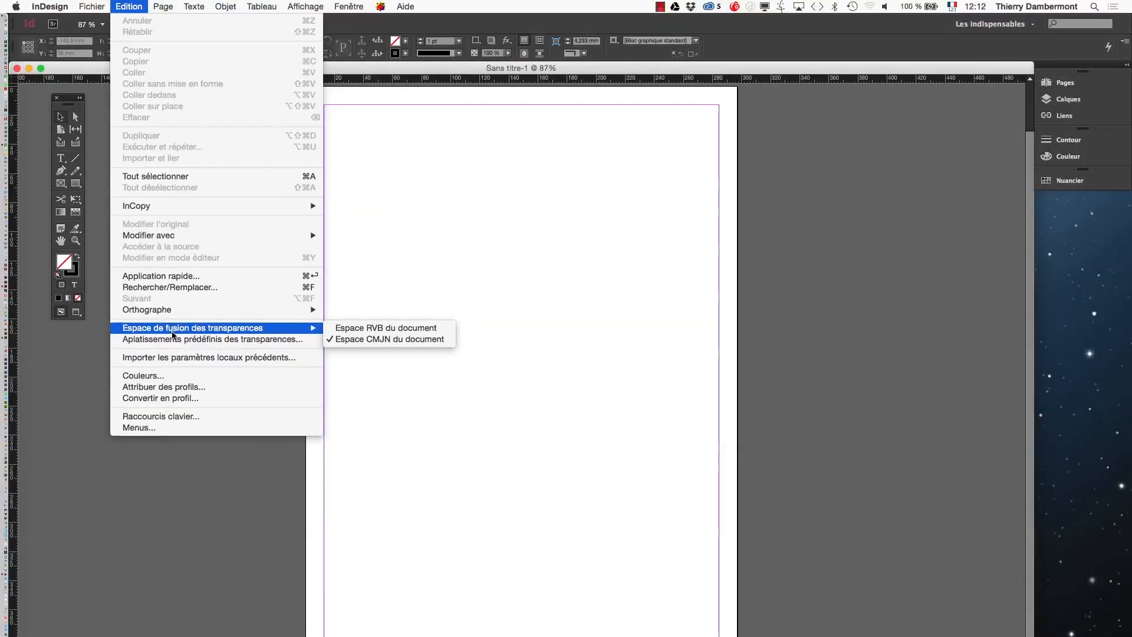
left_click(206, 541)
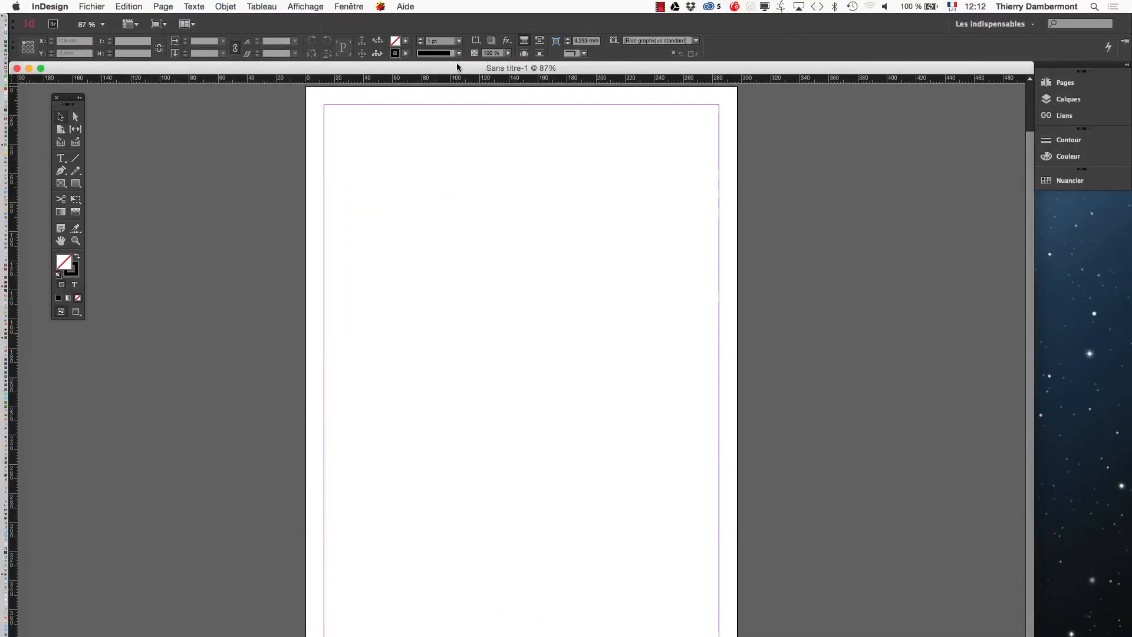
Step: Import couleurs rvb et cmjn - 02.ai from AI initiation Carnaval jour 2 and place it at the page's upper-left margin, about 285 × 226 mm
left_click(89, 6)
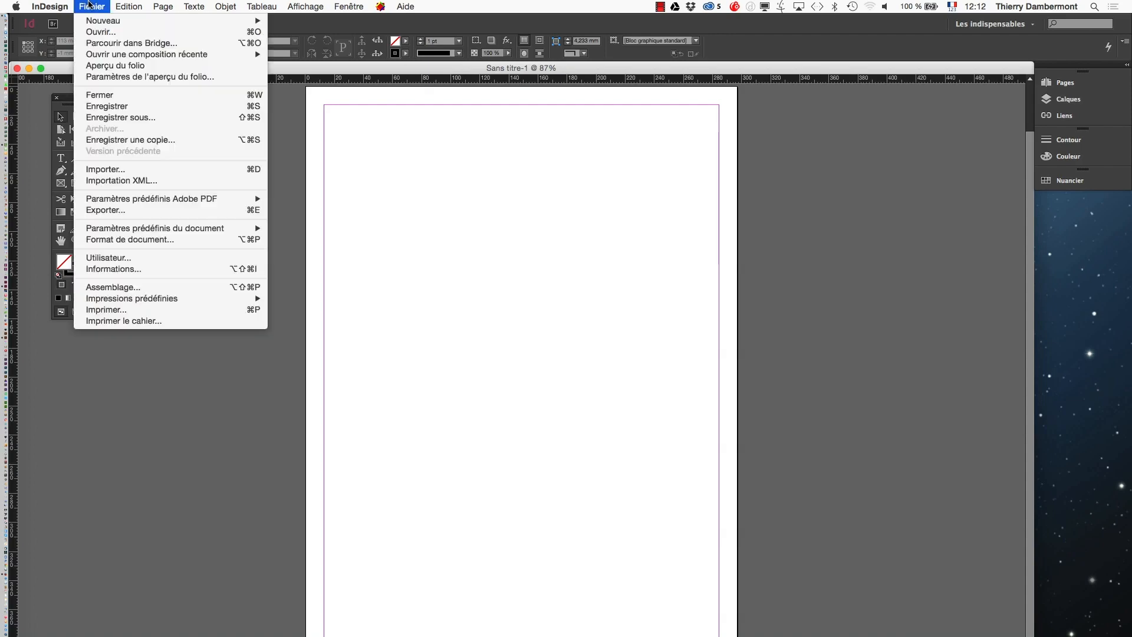
left_click(130, 170)
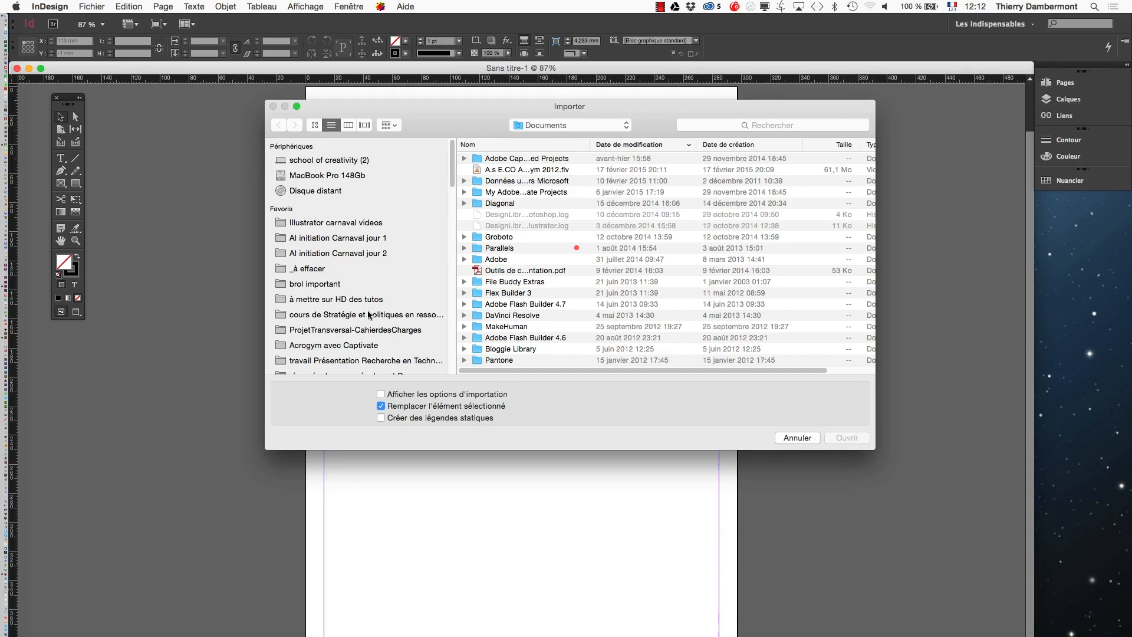
left_click_drag(876, 450, 974, 533)
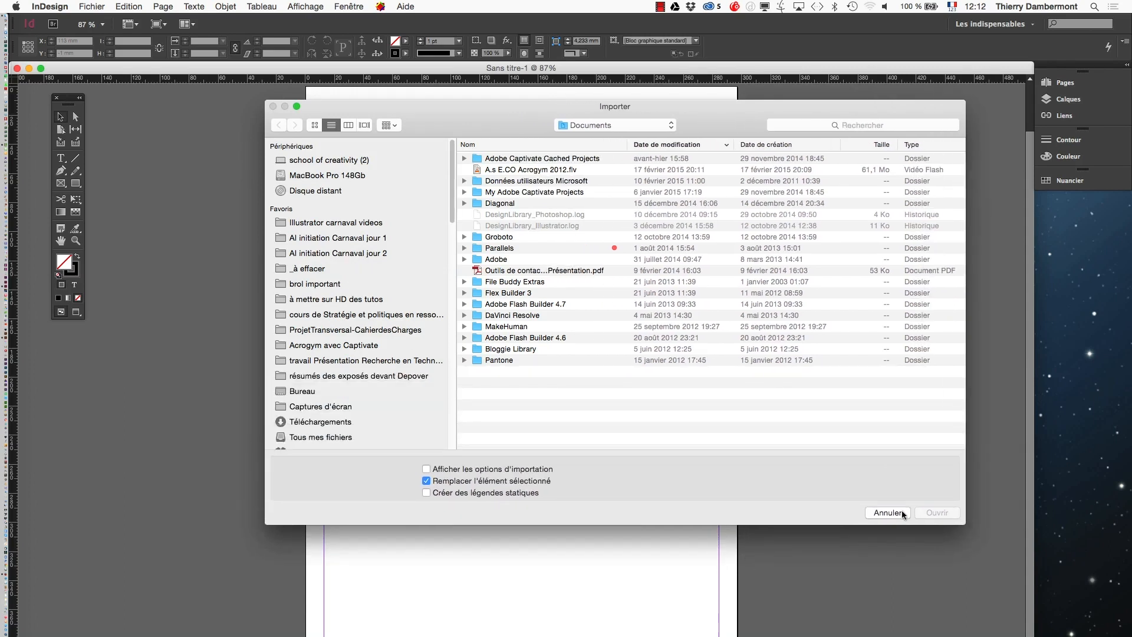
left_click(348, 253)
left_click(544, 158)
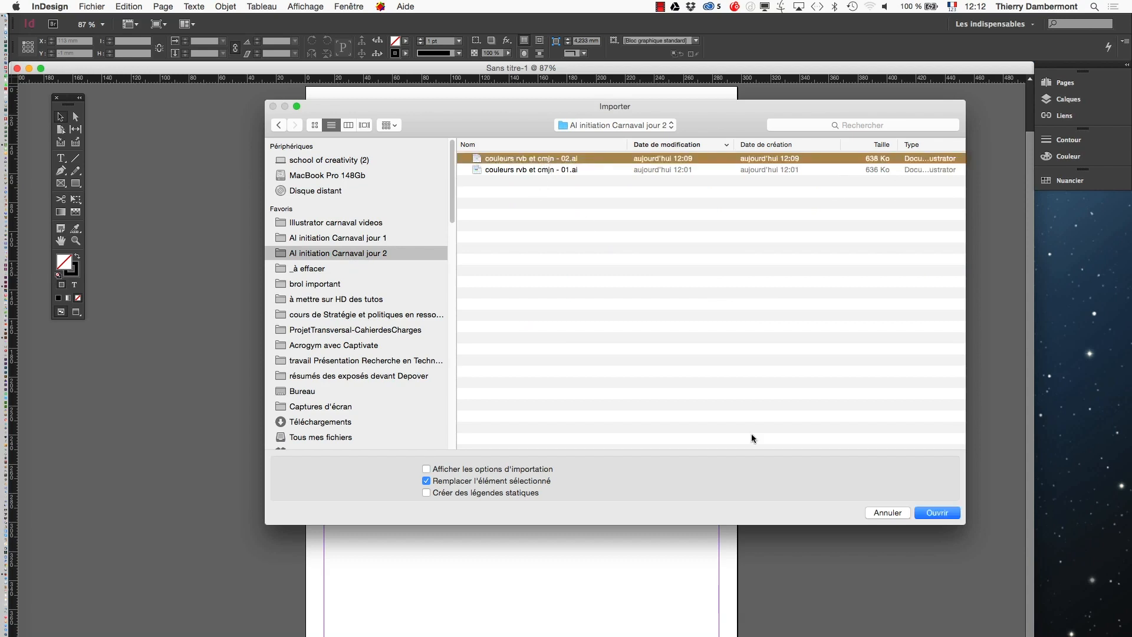
left_click(936, 512)
left_click(326, 110)
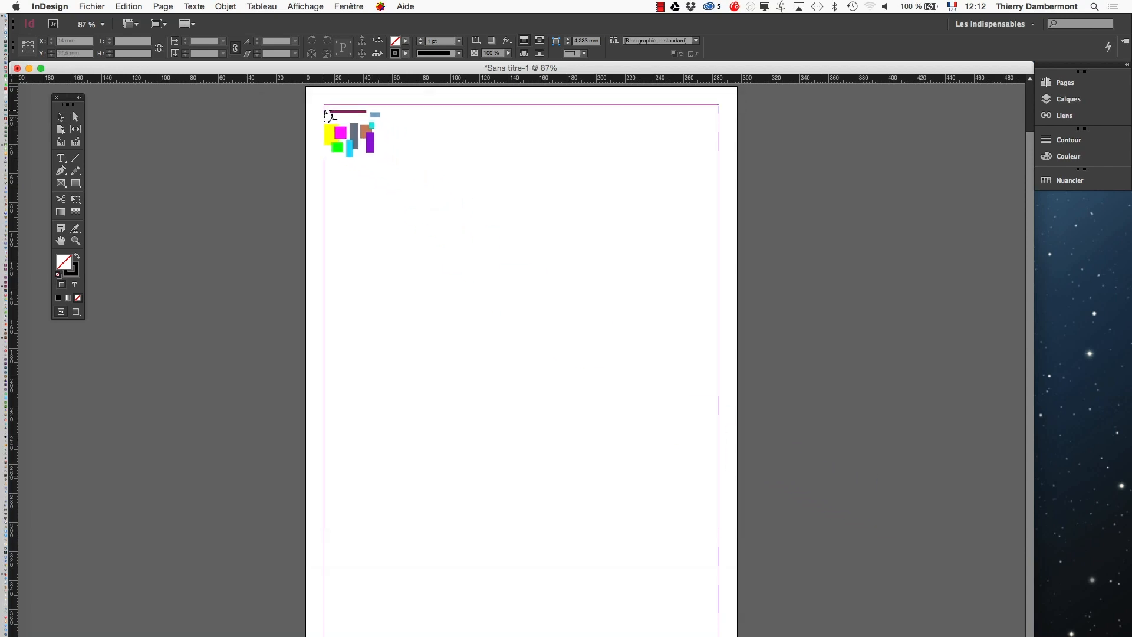
left_click_drag(326, 111, 533, 442)
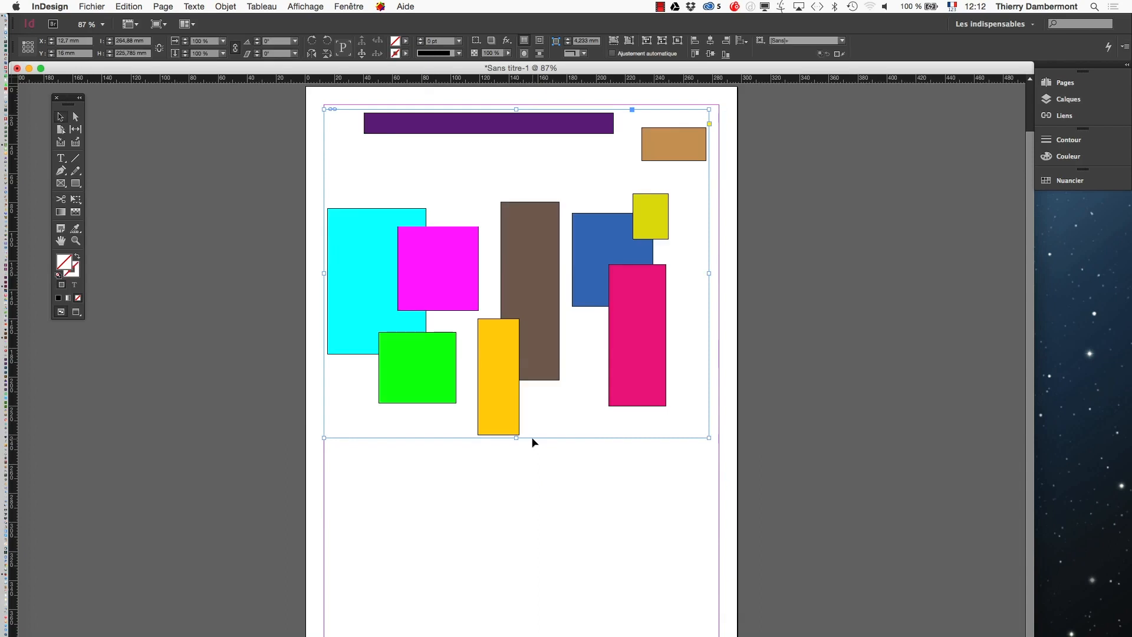
Step: Shift the placed artwork slightly down and right with the Selection tool, then delete it
left_click(59, 117)
left_click_drag(374, 231, 381, 243)
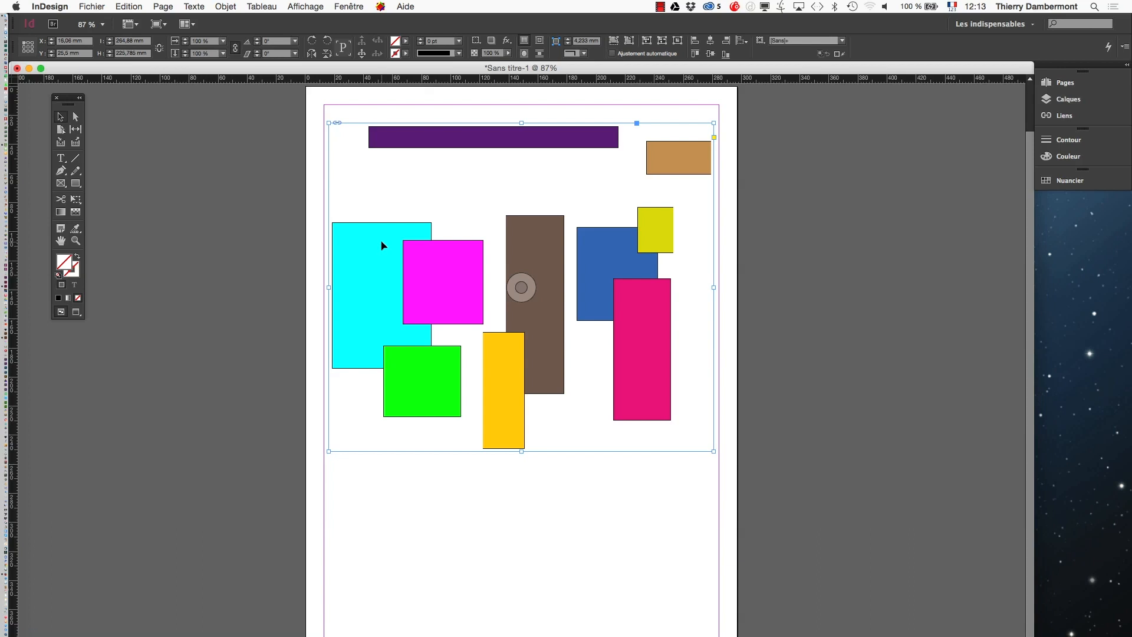
key("Delete")
Step: Import couleurs rvb et cmjn - 02.ai and place it in the upper half of the page, about 285 × 226 mm
left_click(91, 7)
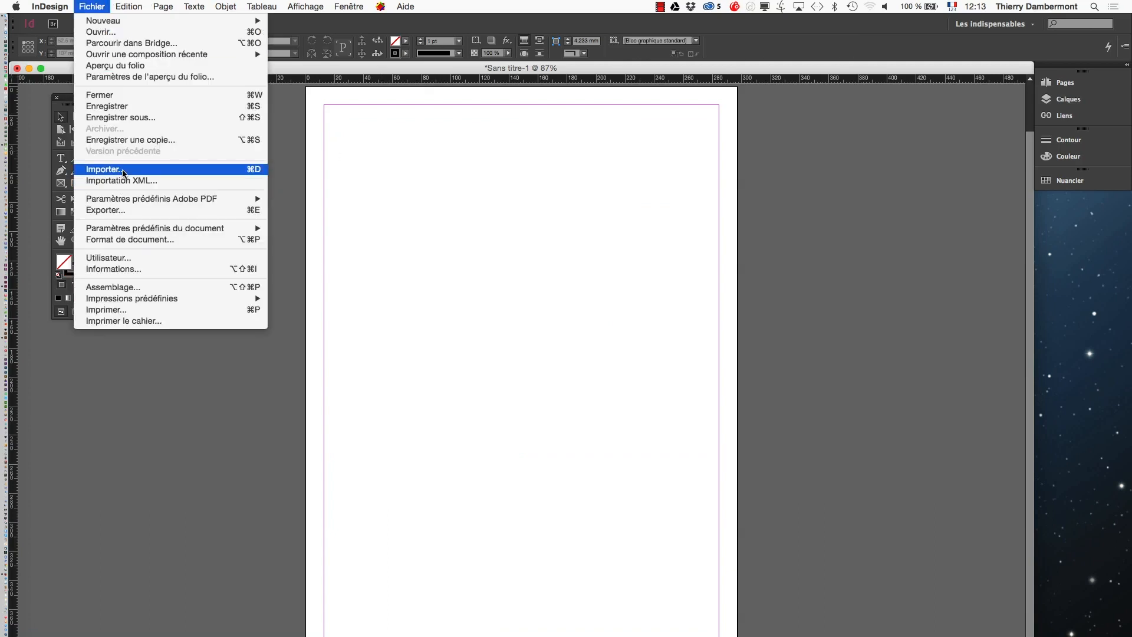
left_click(123, 171)
left_click(510, 148)
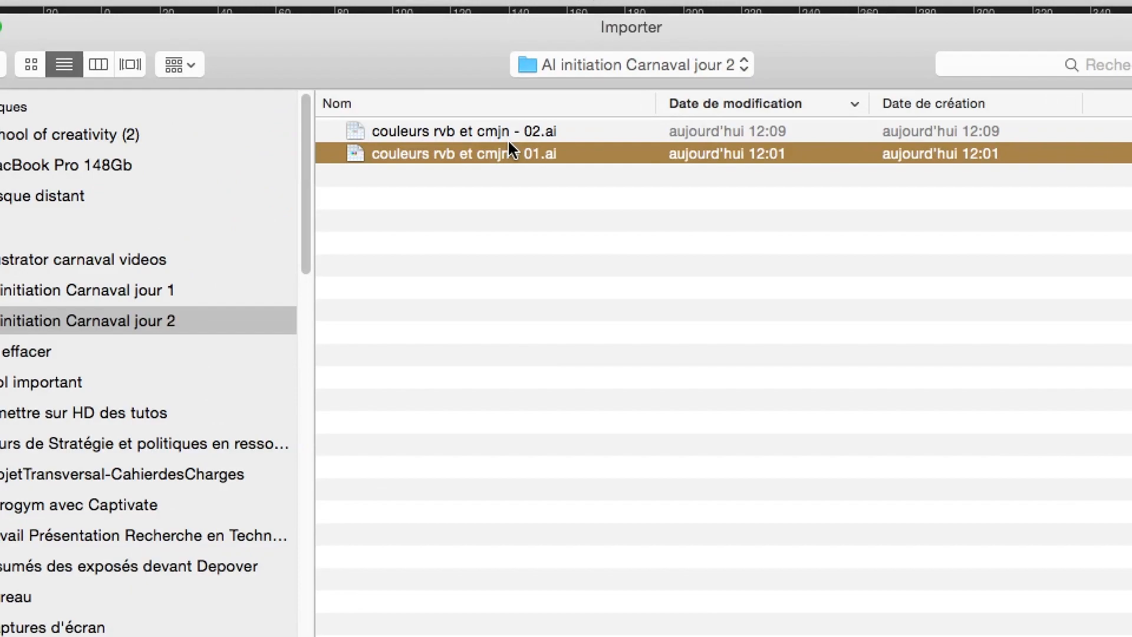
left_click(508, 140)
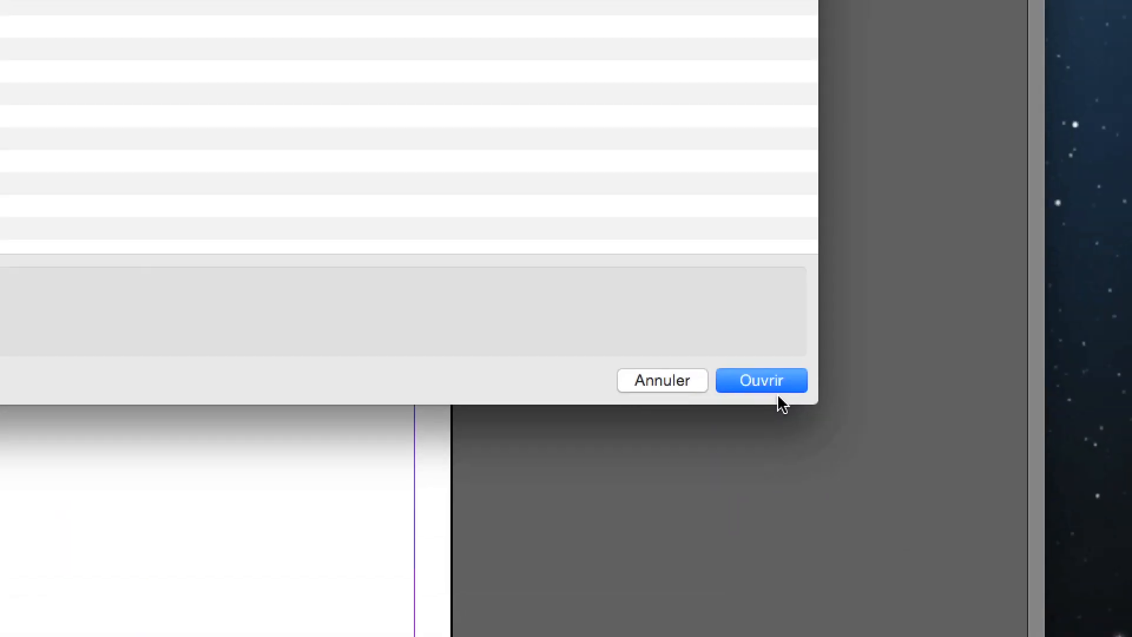
left_click(907, 475)
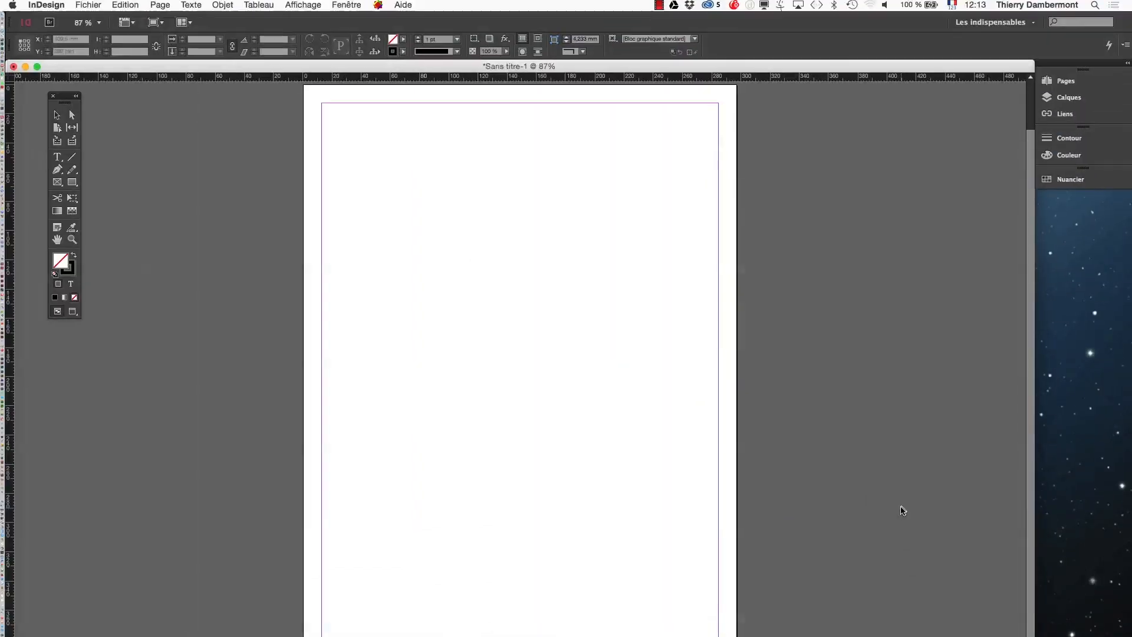
left_click_drag(327, 140, 711, 422)
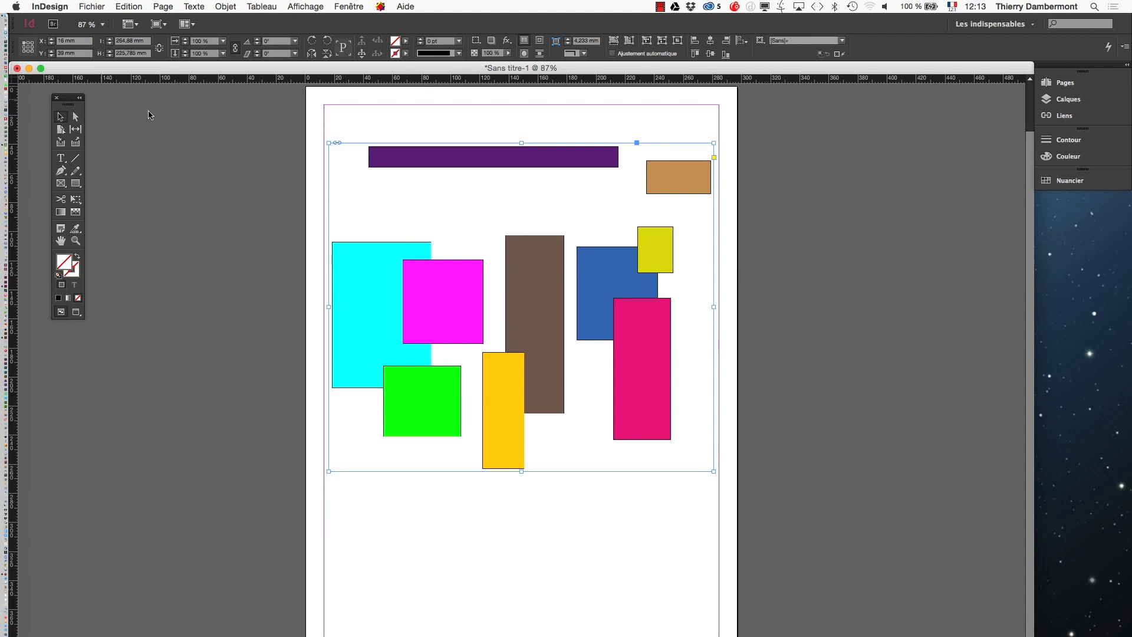
Step: Try to crop the placed artwork's frame from its upper-left corner to about 171 × 157 mm with the Selection tool, then undo it
left_click_drag(69, 101, 259, 190)
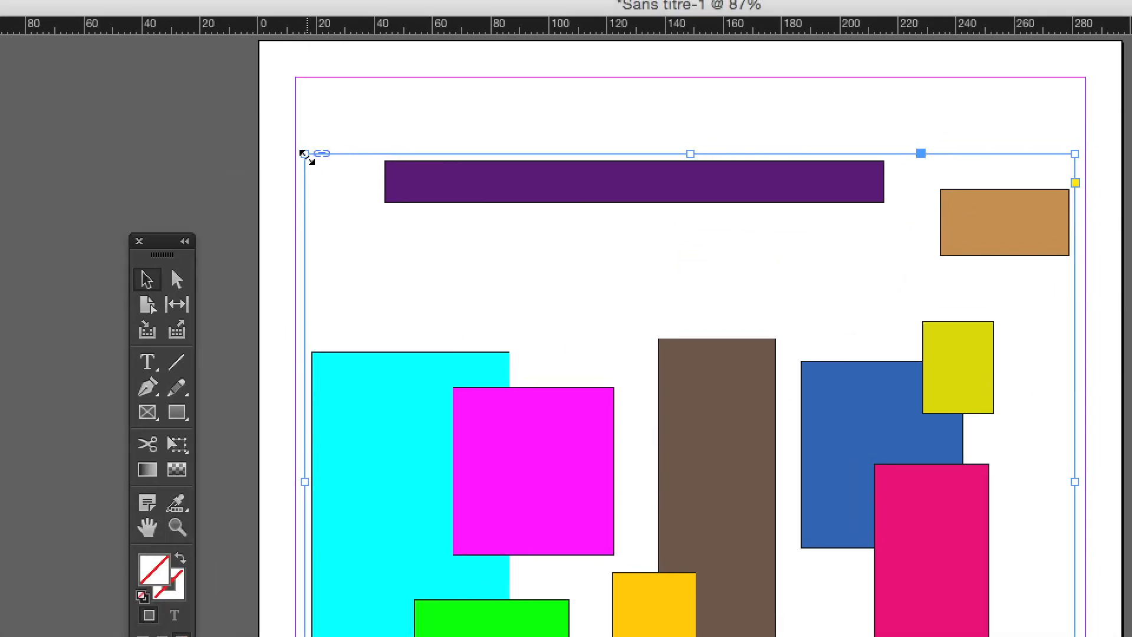
left_click_drag(392, 83, 604, 284)
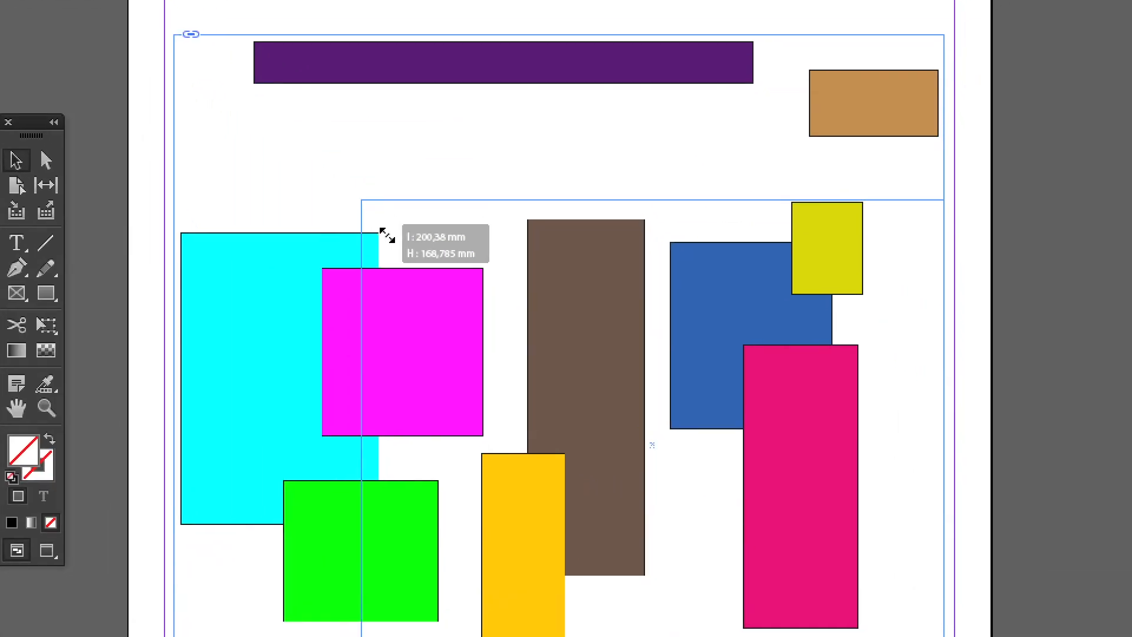
left_click_drag(387, 235, 447, 234)
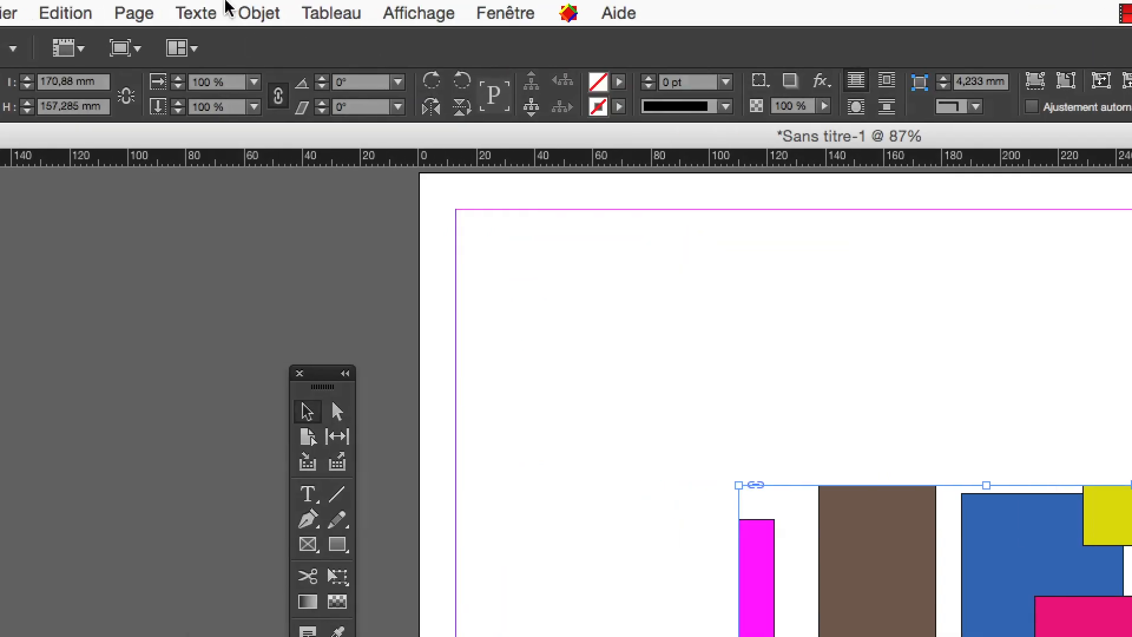
left_click(174, 9)
left_click(175, 18)
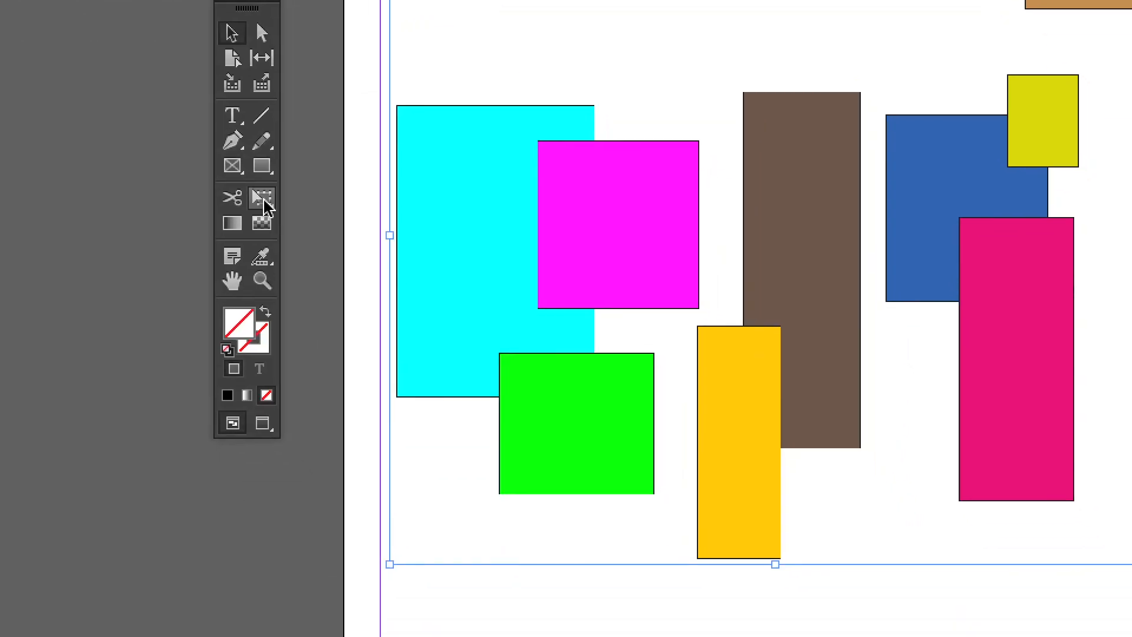
Step: Scale the placed artwork and its frame down from the lower-right corner with the Free Transform tool to about 114 mm high
left_click(262, 198)
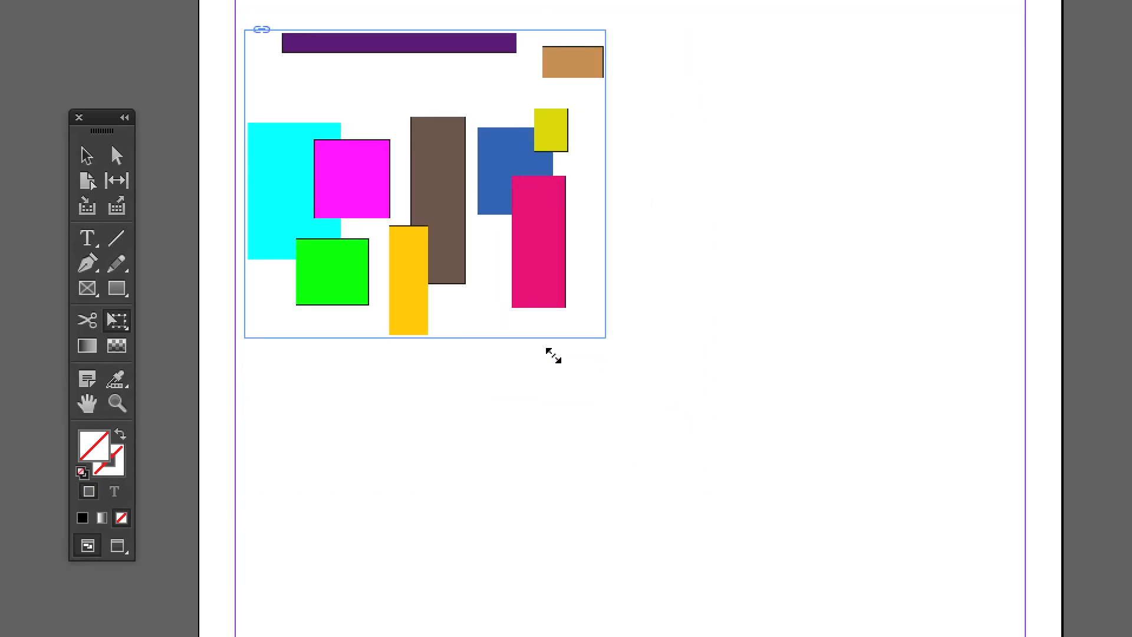
left_click_drag(553, 356, 643, 427)
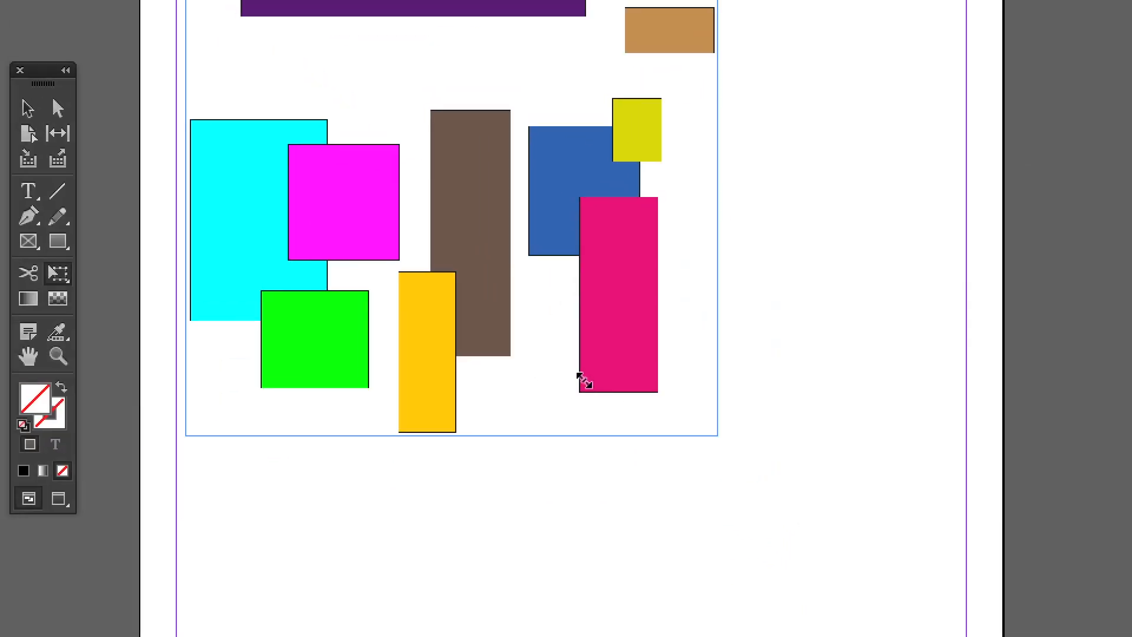
left_click_drag(583, 380, 542, 353)
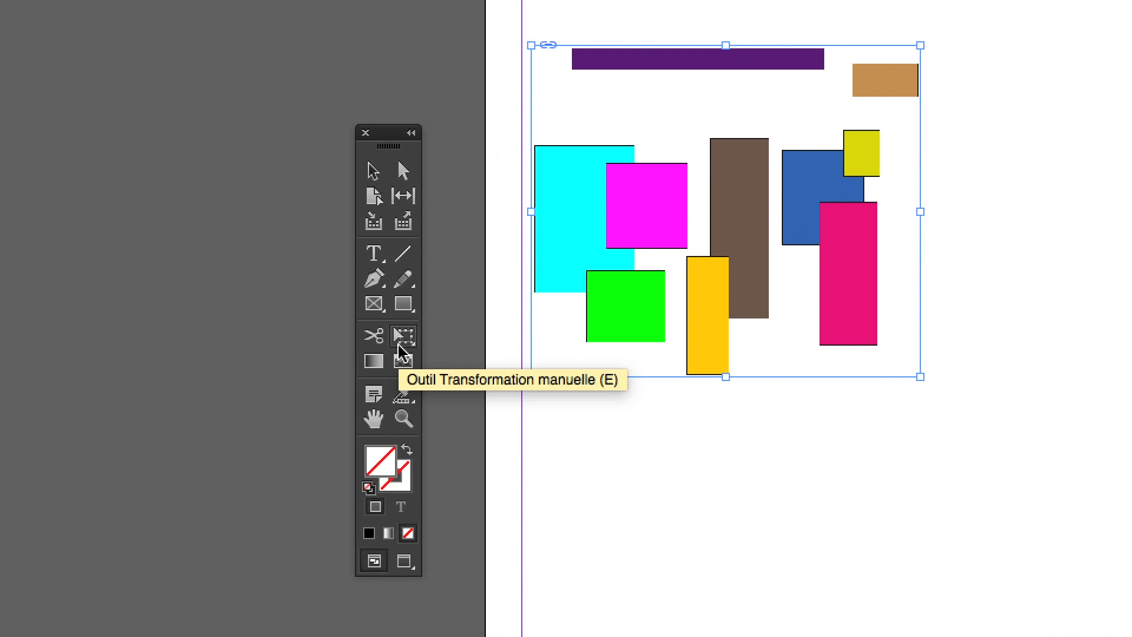
Step: View the tools grouped with Free Transform, keep Free Transform active, and collapse the toolbox to a single column
left_click(400, 350)
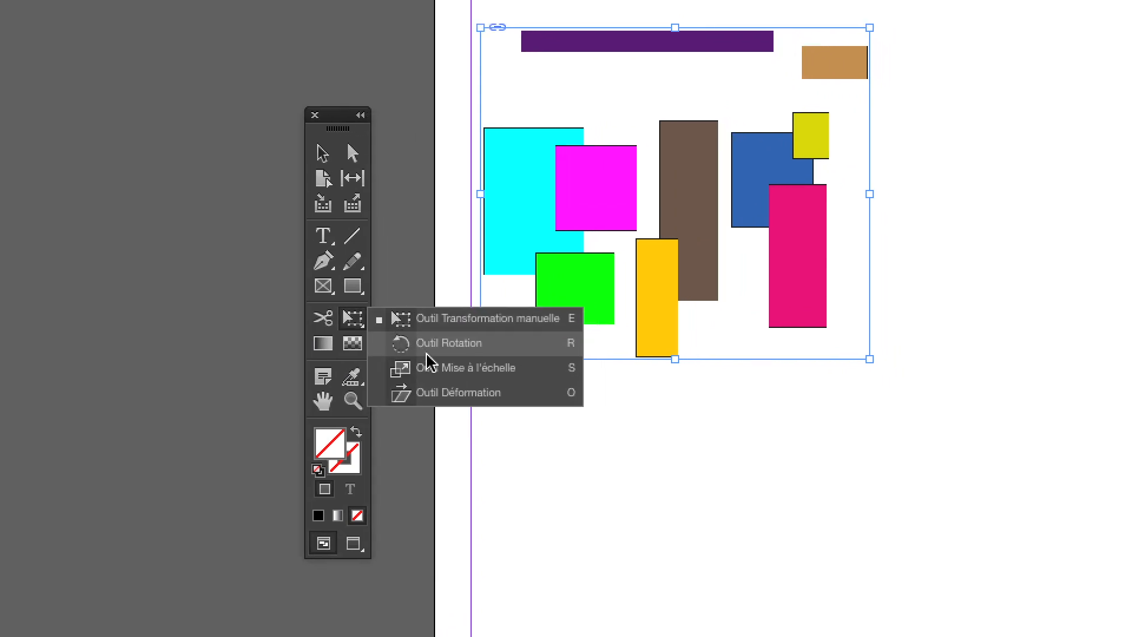
left_click(346, 325)
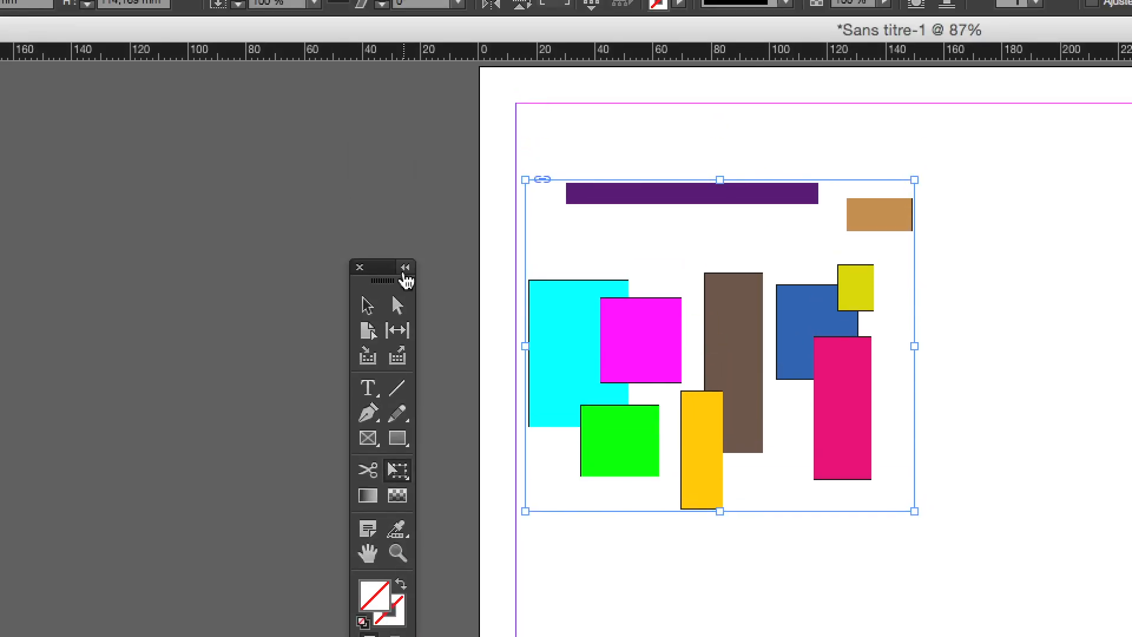
left_click(412, 134)
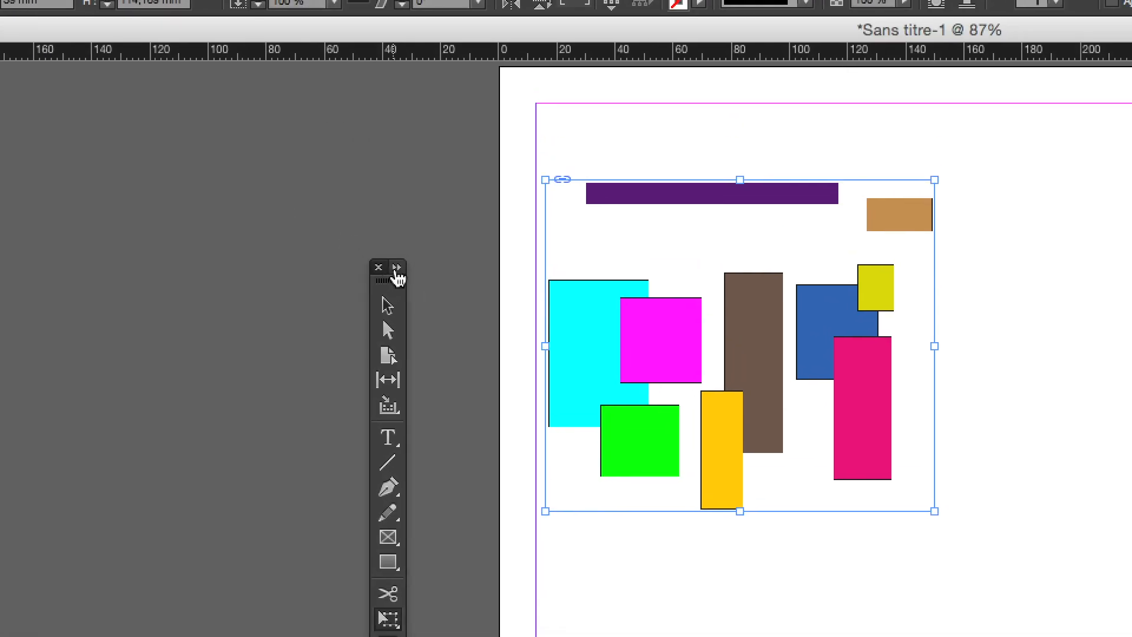
Step: Display the Tools panel in two columns and place it on the pasteboard near the page's upper-left corner
left_click(468, 311)
left_click(391, 276)
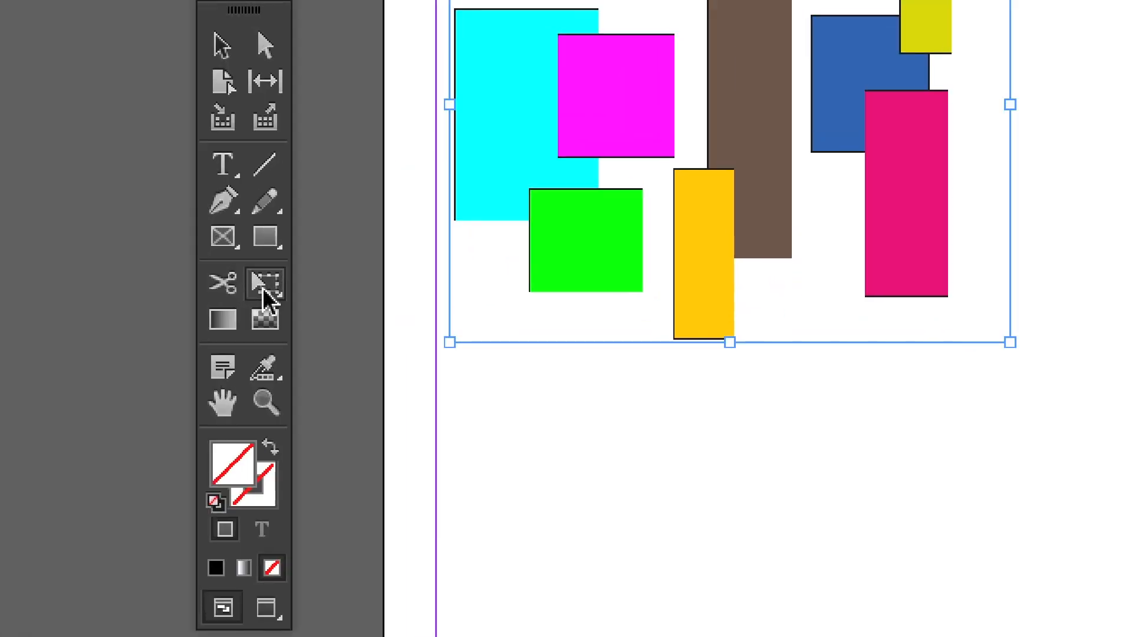
left_click_drag(263, 298, 330, 288)
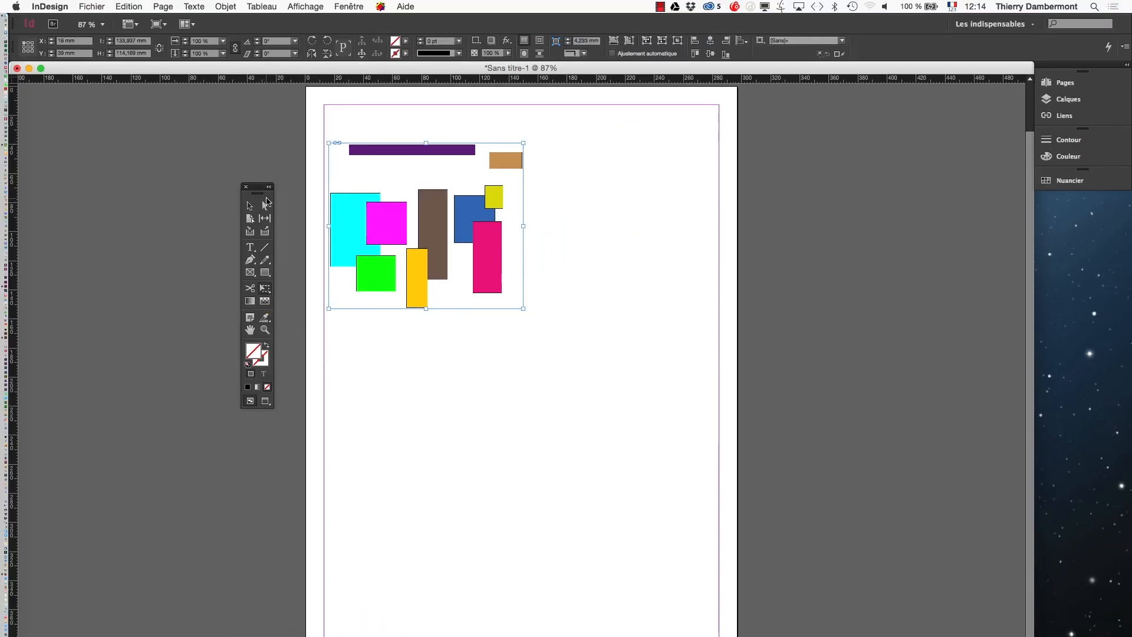
left_click_drag(258, 192, 139, 126)
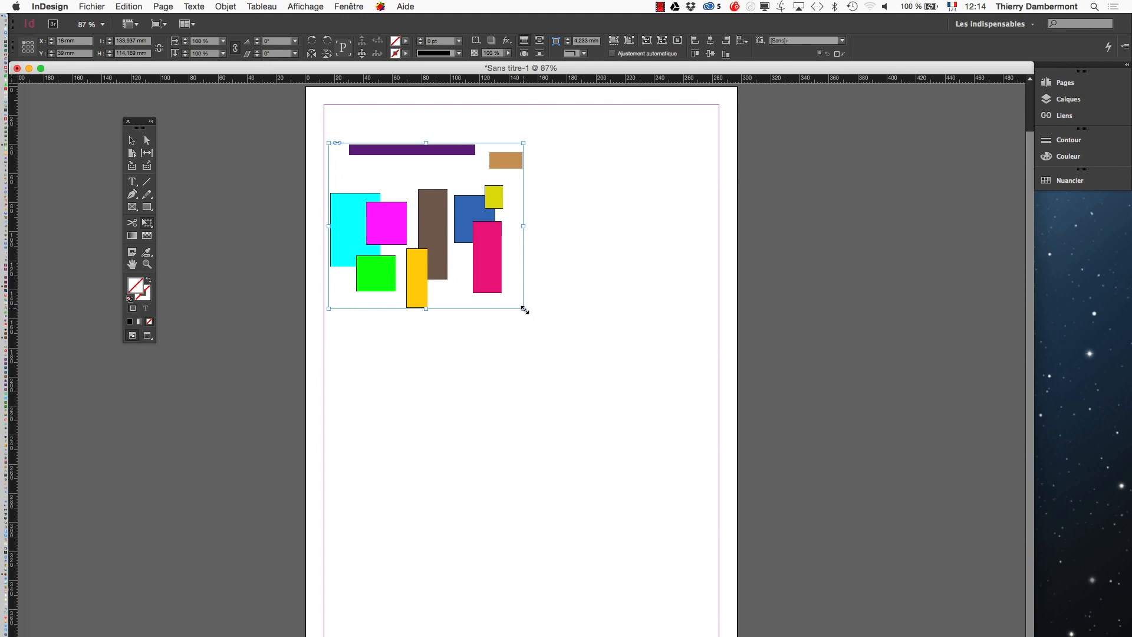
Step: Scale the group of coloured rectangles to about 136 by 116 mm and move it to about X 47 mm, Y 56 mm
mouse_move(524, 310)
left_mouse_down()
mouse_move(656, 425)
mouse_move(698, 444)
mouse_move(652, 422)
mouse_move(528, 308)
left_mouse_up()
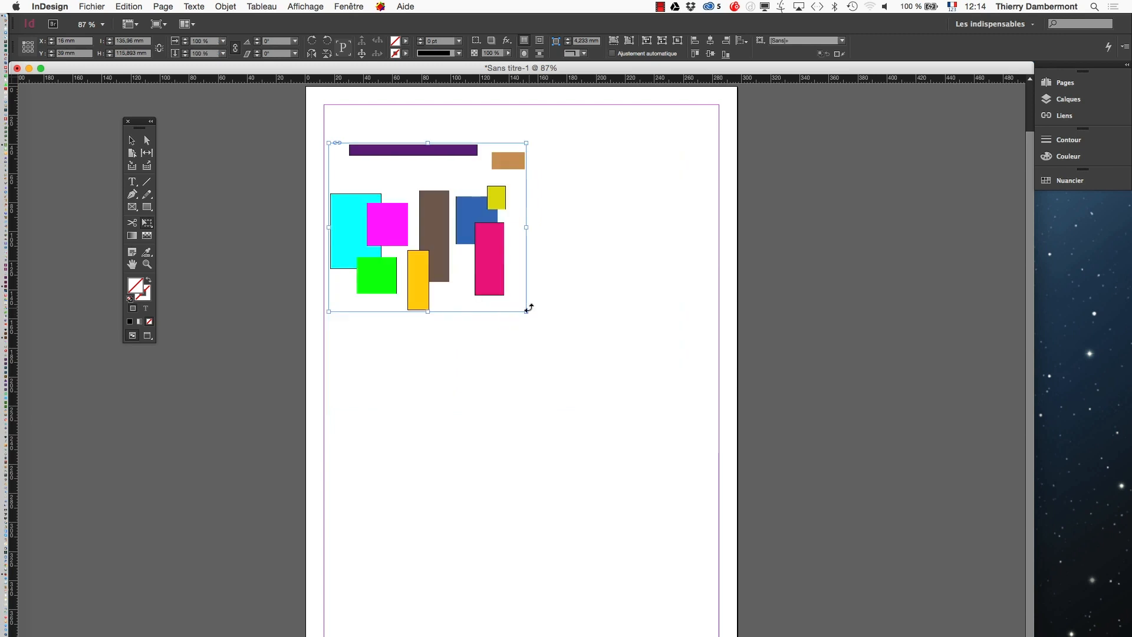
left_click_drag(438, 251, 626, 383)
Step: Examine the outlines of the coloured rectangles at zoom levels up to 800%
key("super+plus")
key("super+plus")
scroll(477, 265, "up", 3)
scroll(407, 316, "up", 1)
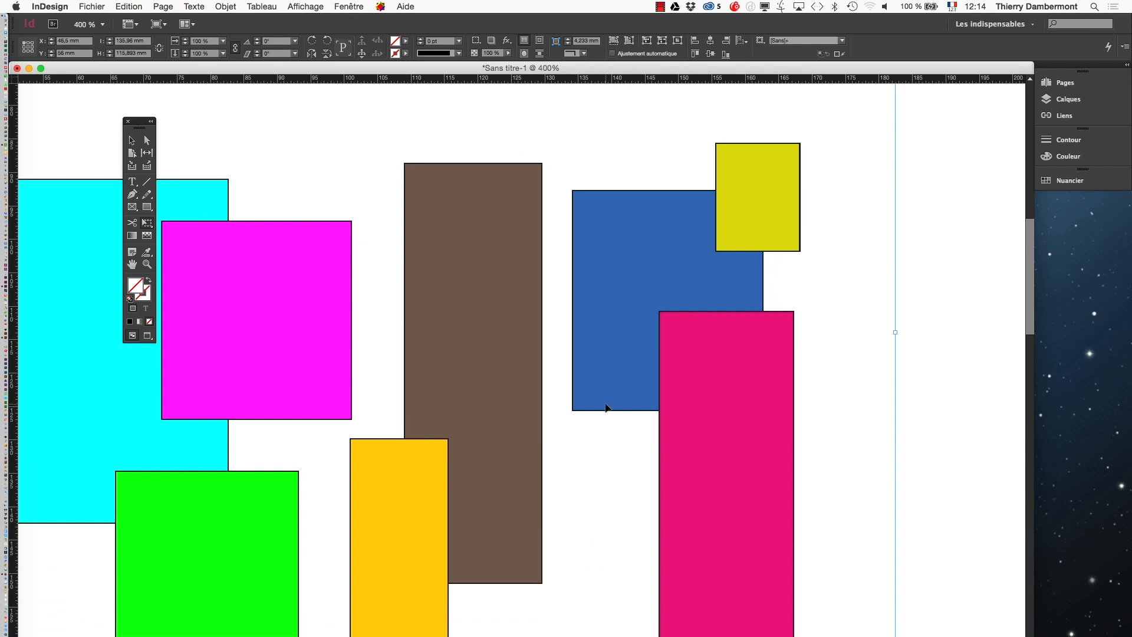
scroll(800, 253, "up", 1)
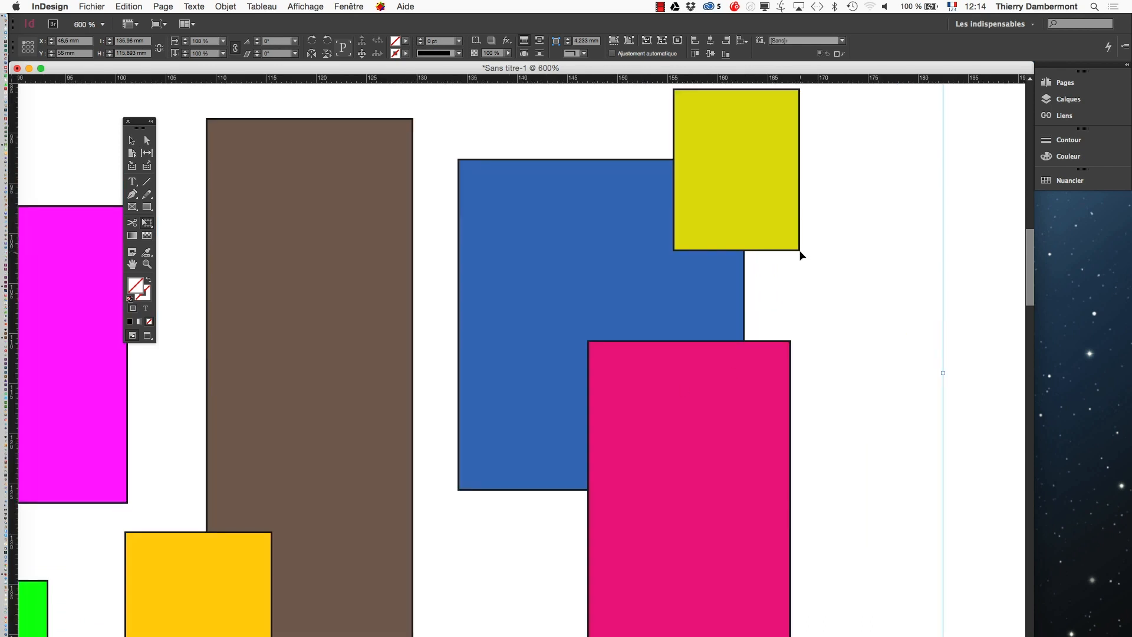
scroll(800, 254, "up", 1)
left_click_drag(682, 296, 703, 472)
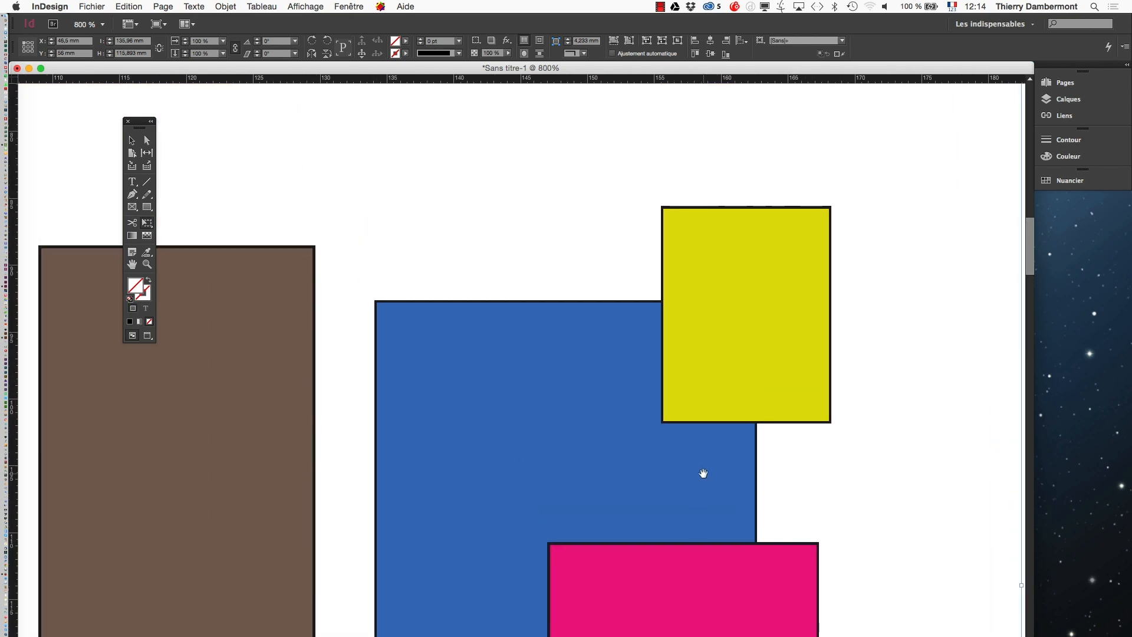
scroll(703, 476, "down", 1)
scroll(705, 476, "down", 1)
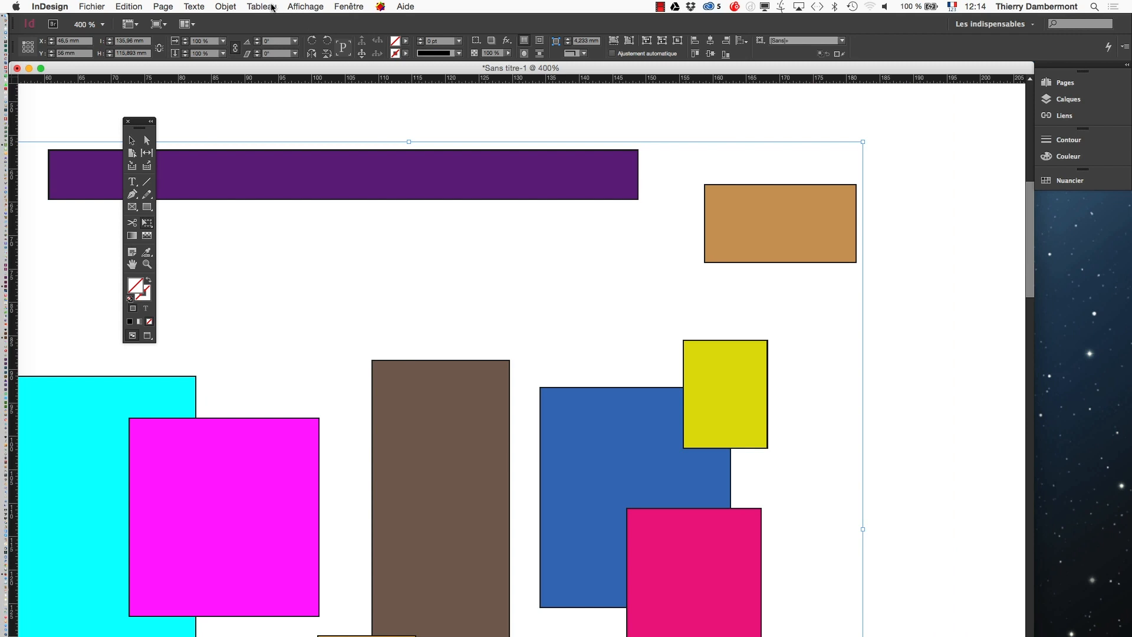
Step: Look at the display performance options, including the high-quality display setting
left_click(302, 6)
mouse_move(421, 194)
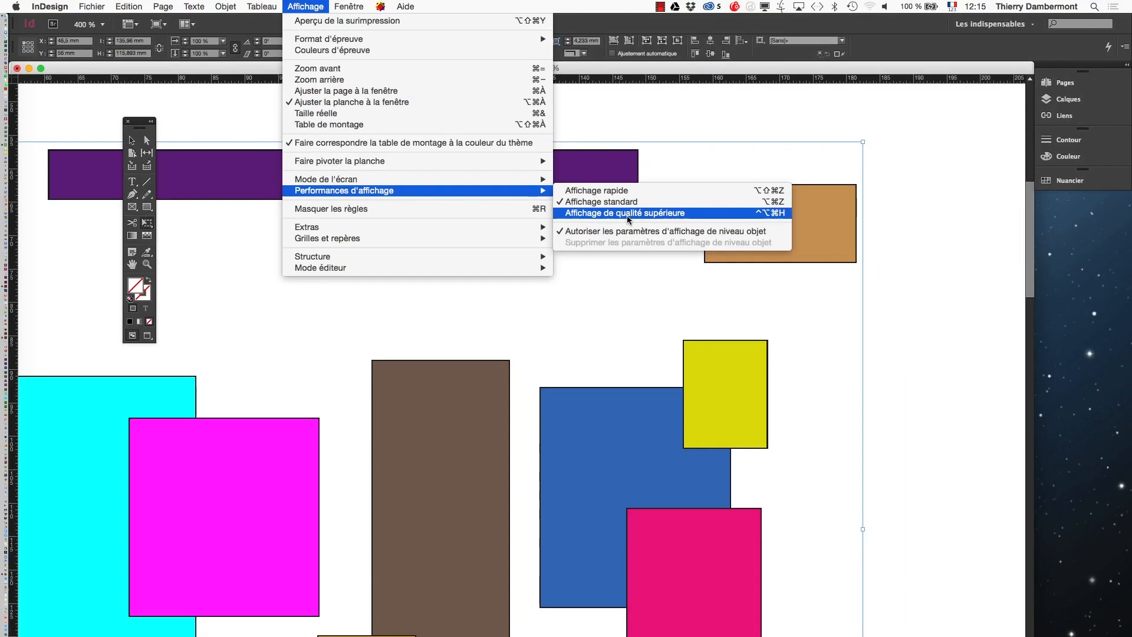
left_click(626, 211)
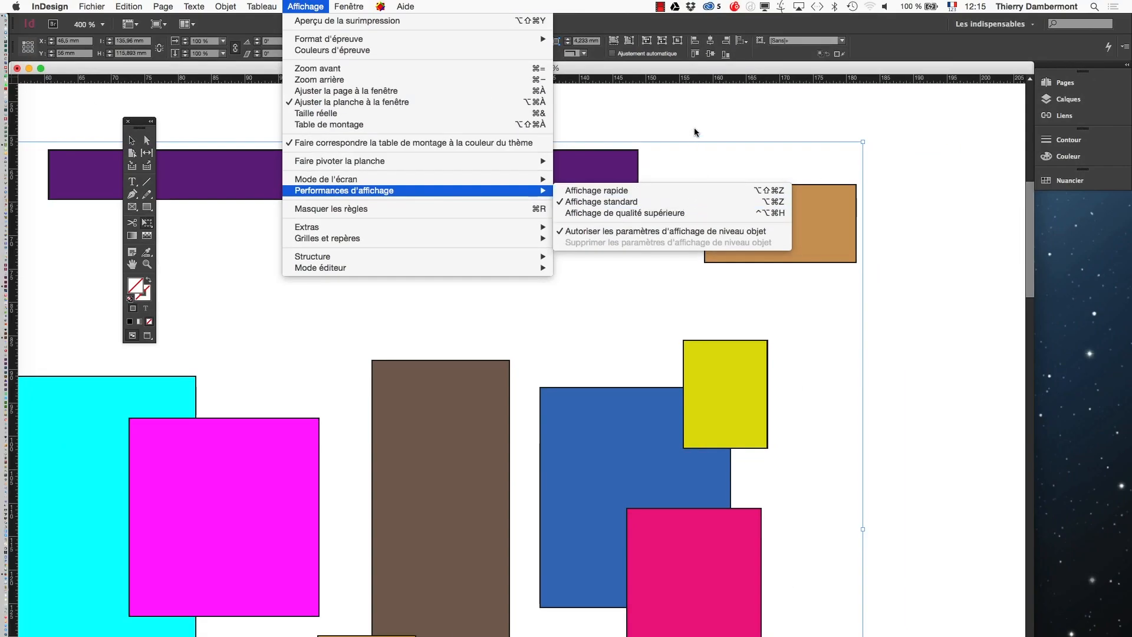
Step: Move the group of rectangles up towards the page's top margin, to about X 27.75 mm, Y 21.25 mm
scroll(546, 318, "down", 3)
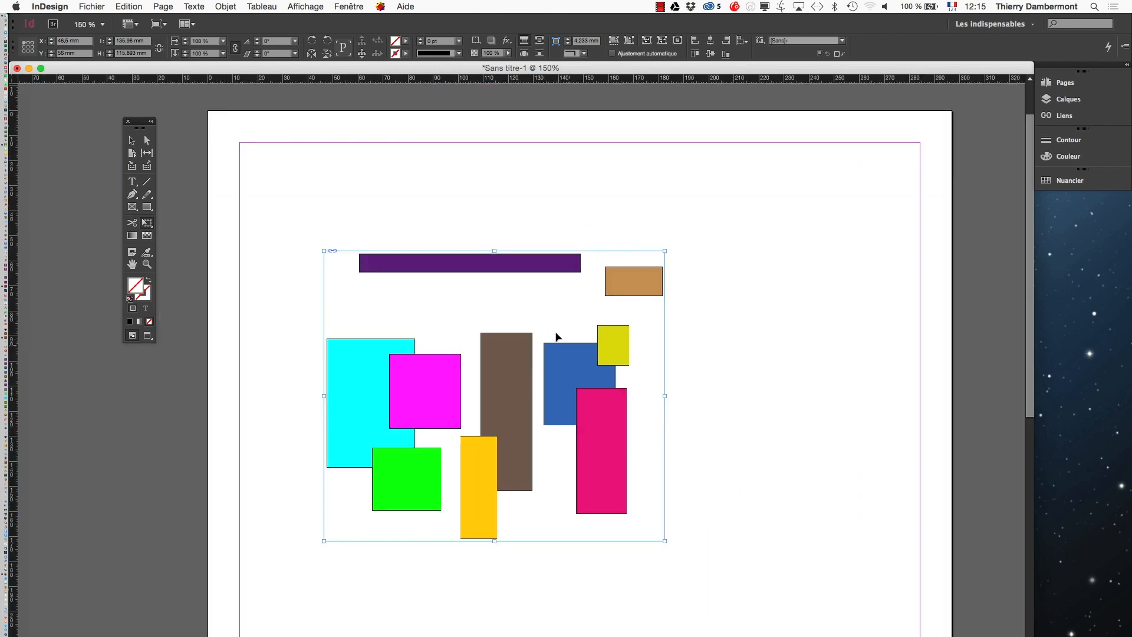
left_click_drag(561, 353, 548, 297)
left_click_drag(411, 320, 364, 233)
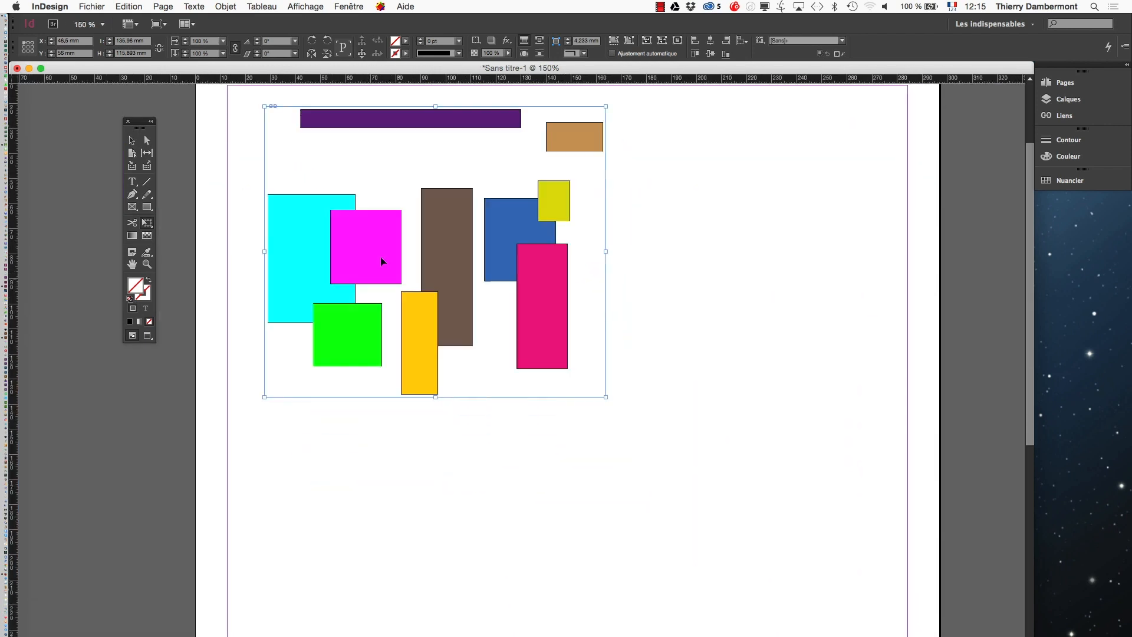
scroll(381, 257, "down", 1)
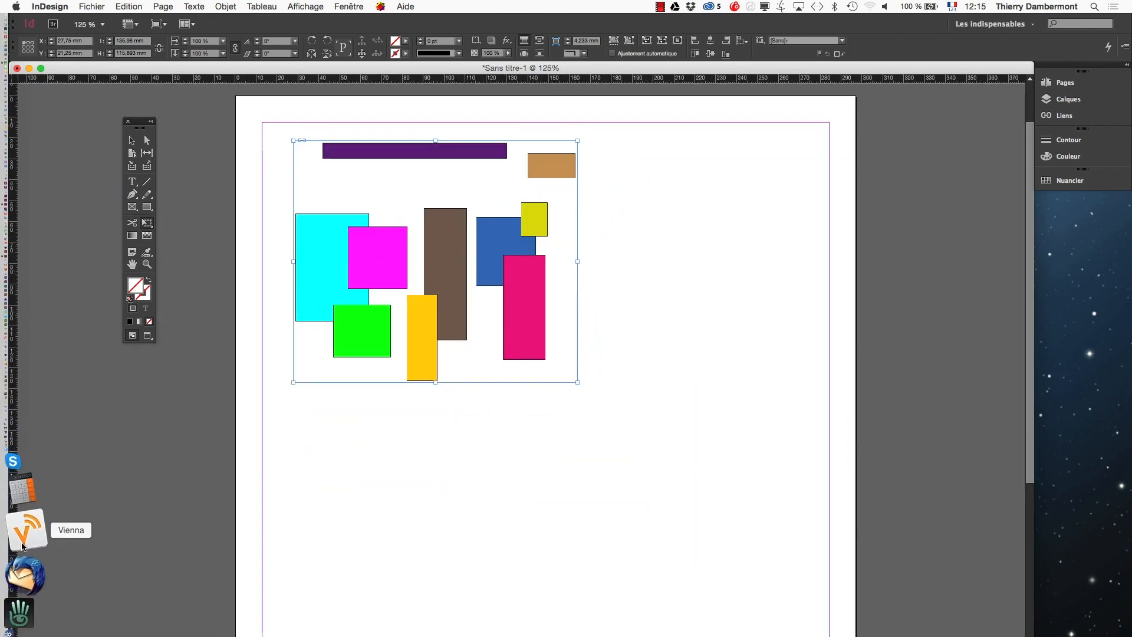
Step: Switch to Firefox and open a new browser window
left_click(24, 576)
left_click(86, 6)
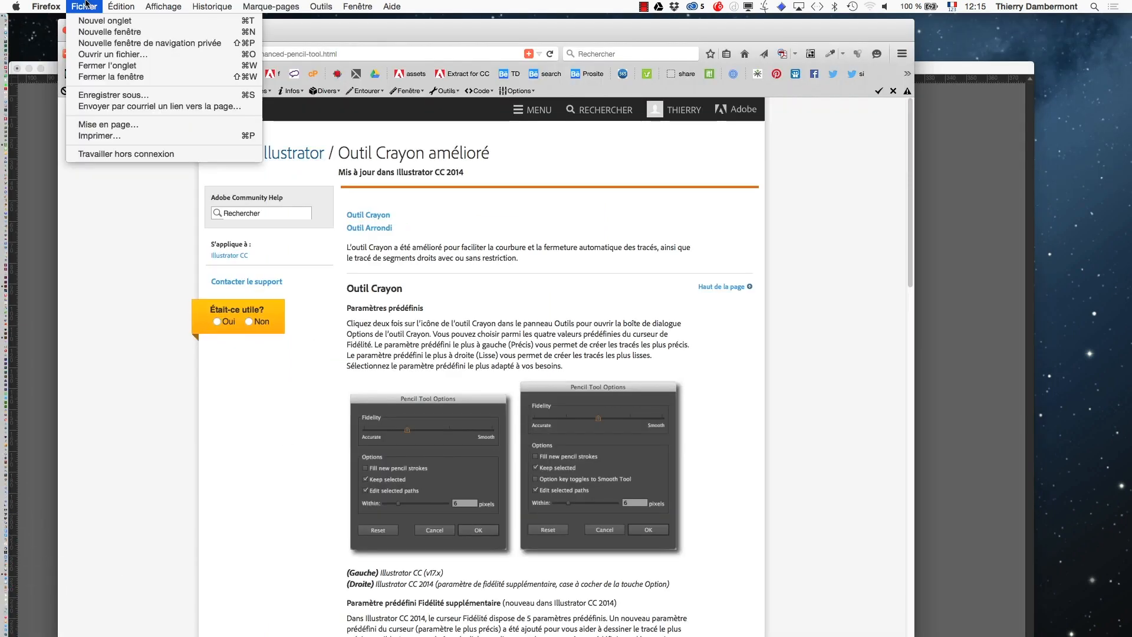
left_click(110, 31)
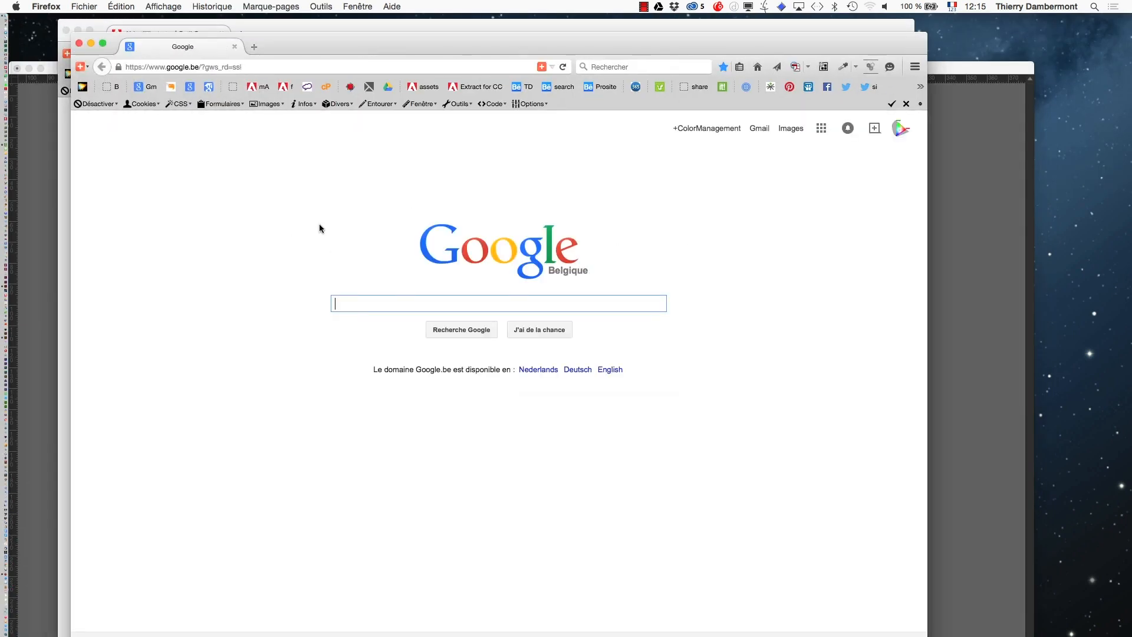
Step: Search Google for animal "public domain" and show the image results
type("anim")
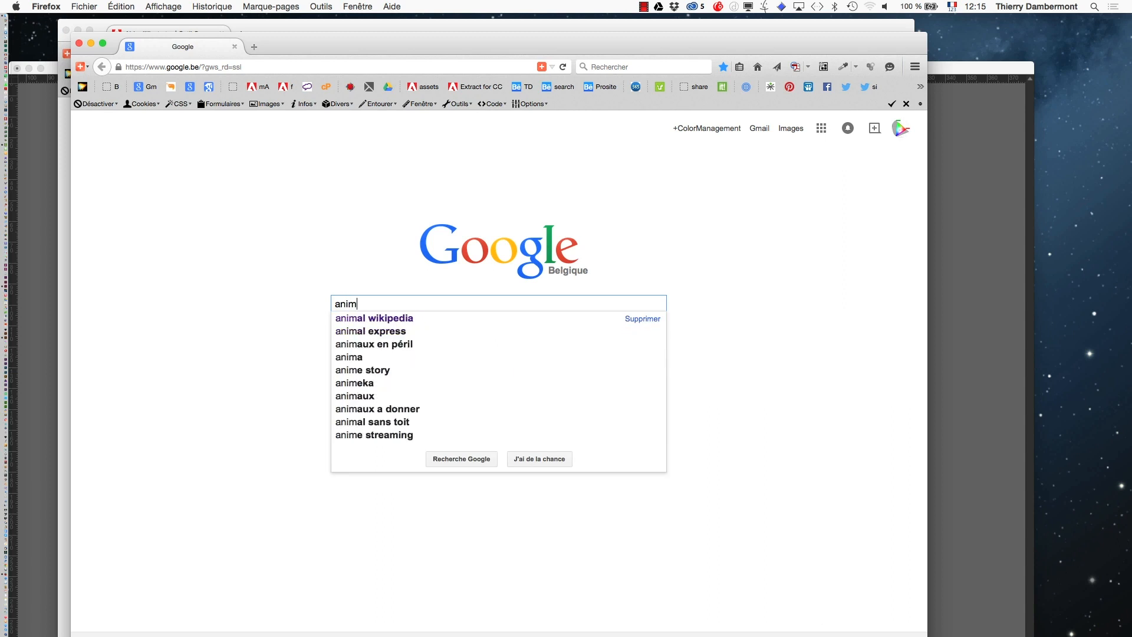
type("al \"piublic dop^")
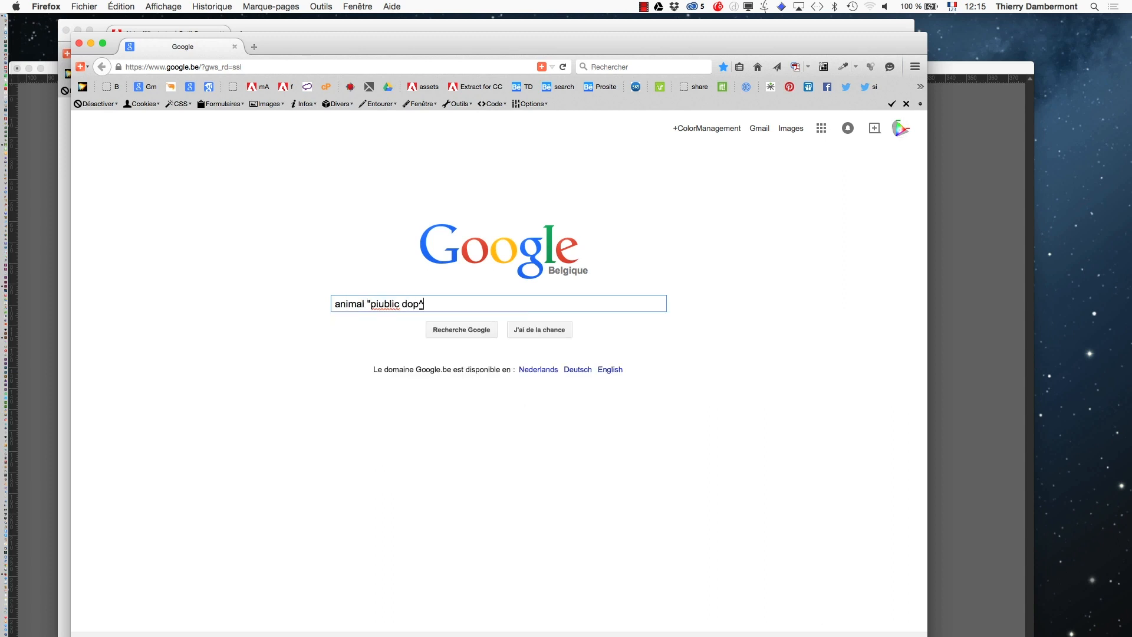
key("BackSpace")
key("BackSpace")
key("BackSpace")
key("BackSpace")
key("BackSpace")
key("BackSpace")
key("BackSpace")
key("BackSpace")
key("BackSpace")
key("BackSpace")
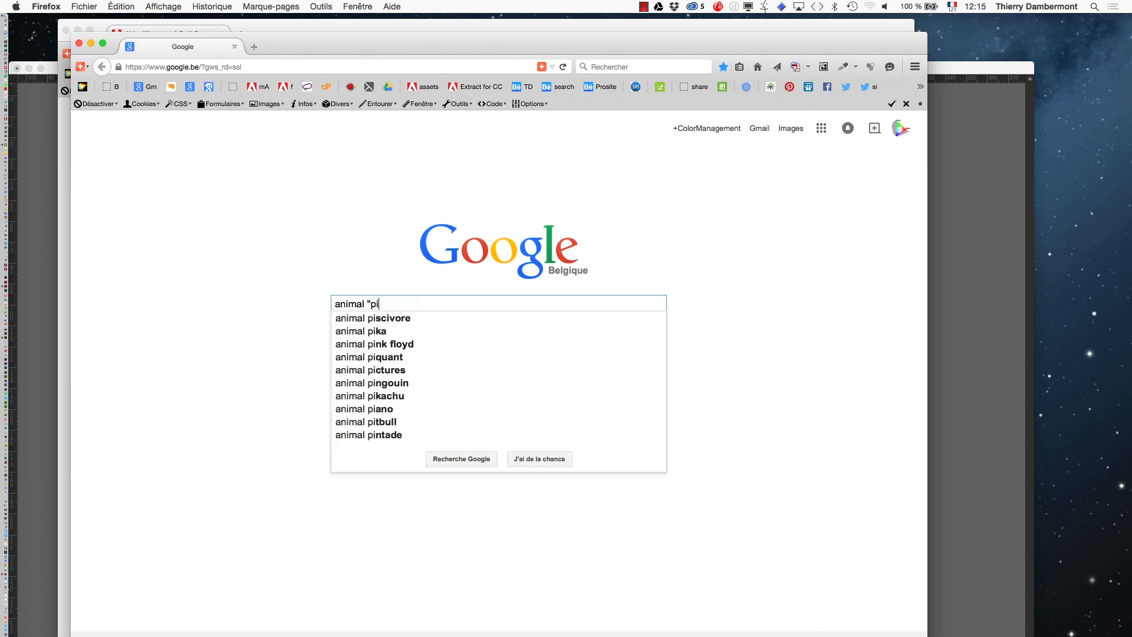
type("ublic ")
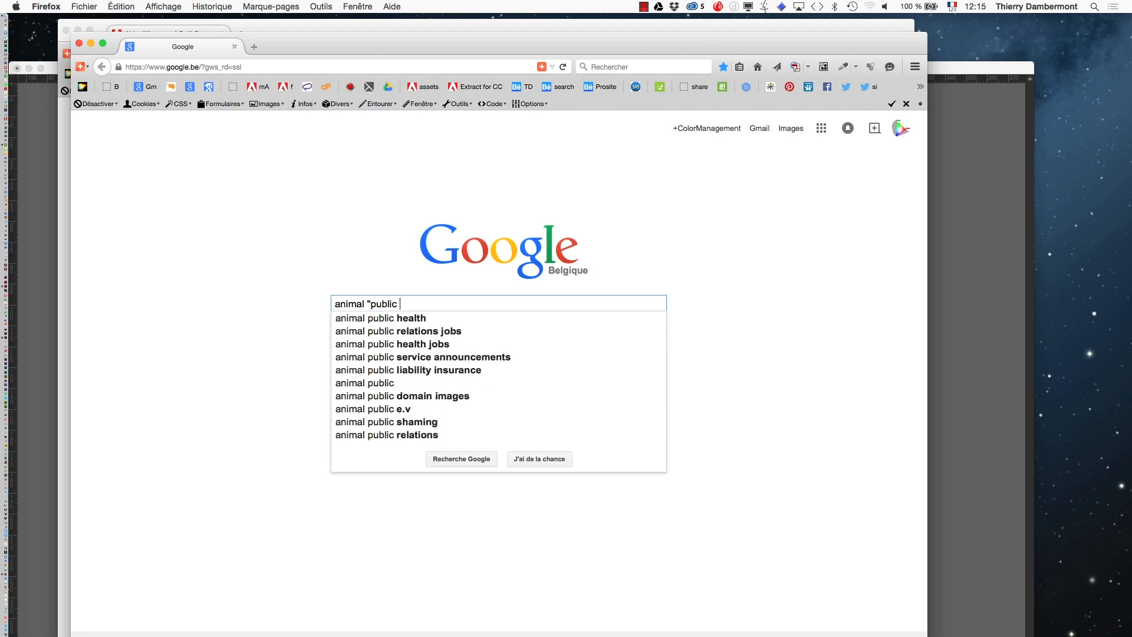
type("domain\"")
key("Return")
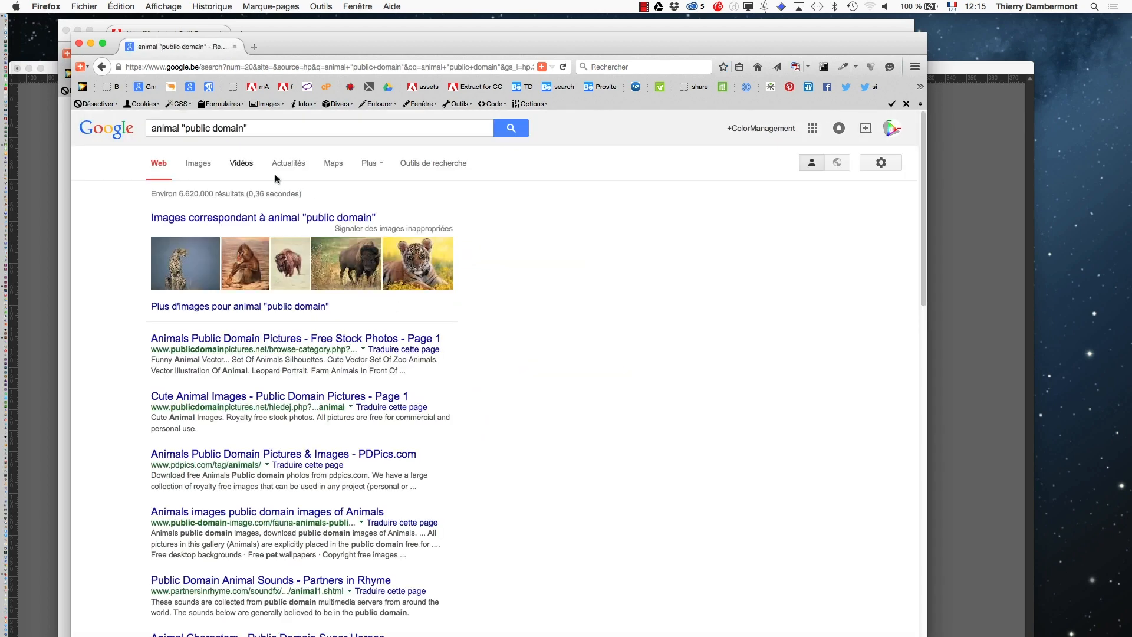
left_click(196, 165)
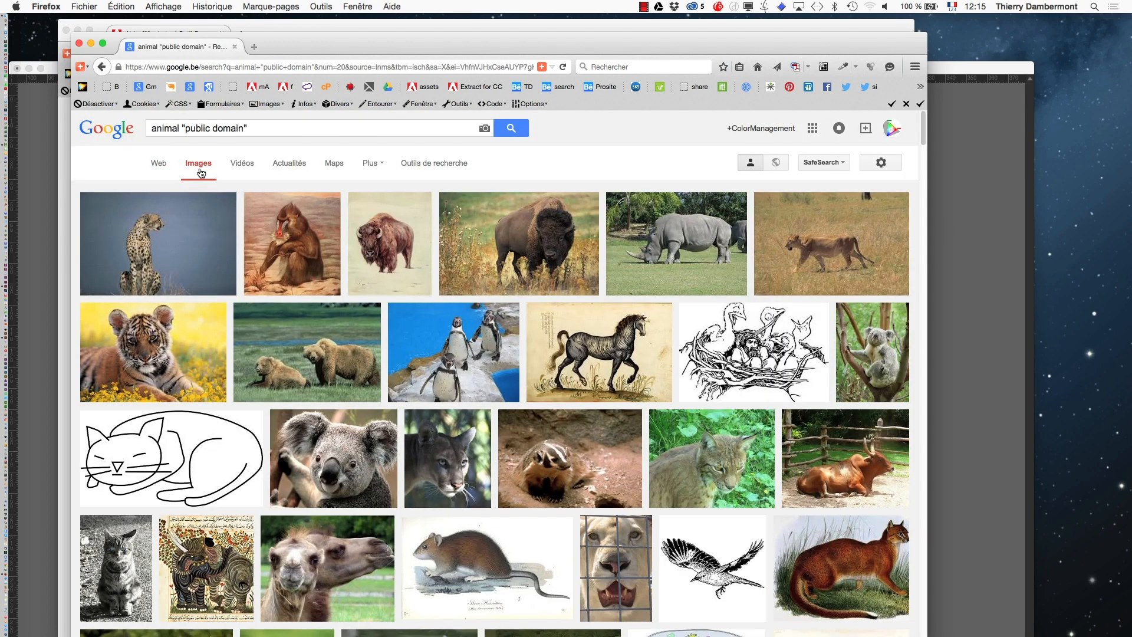
Step: Browse the public-domain animal image results for a suitable picture
scroll(424, 339, "down", 5)
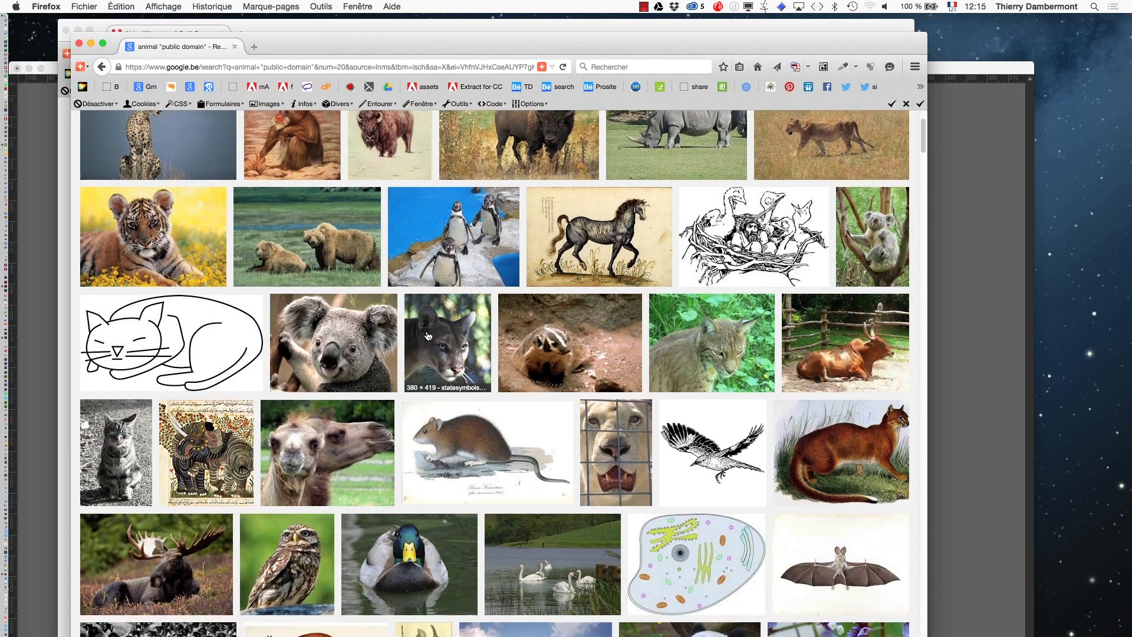
scroll(426, 330, "down", 7)
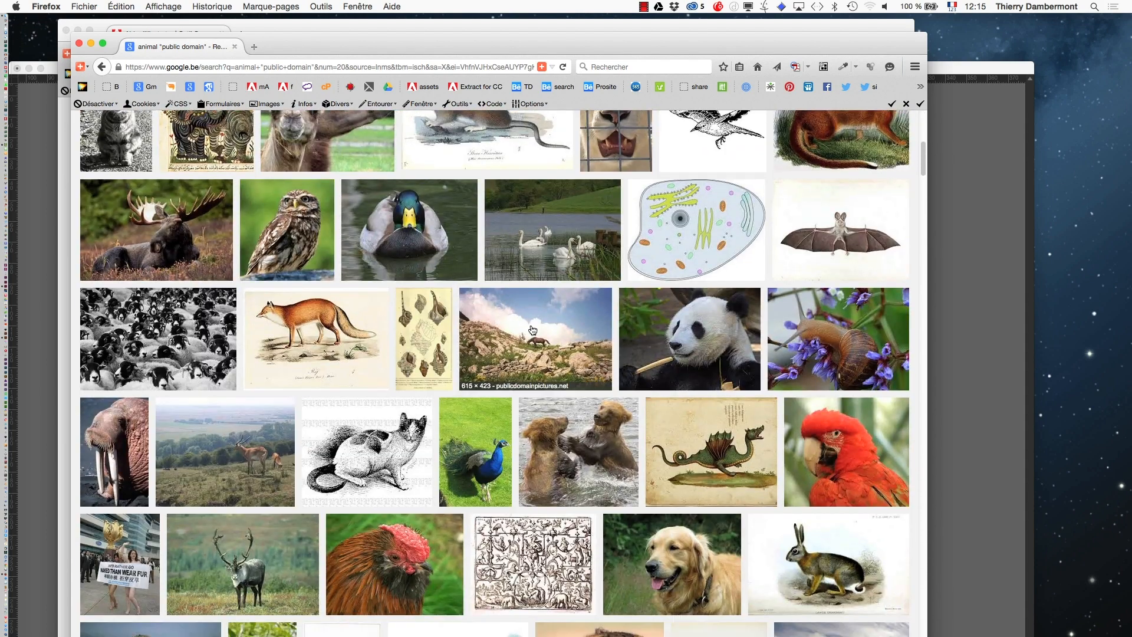
left_click(532, 329)
scroll(532, 329, "down", 1)
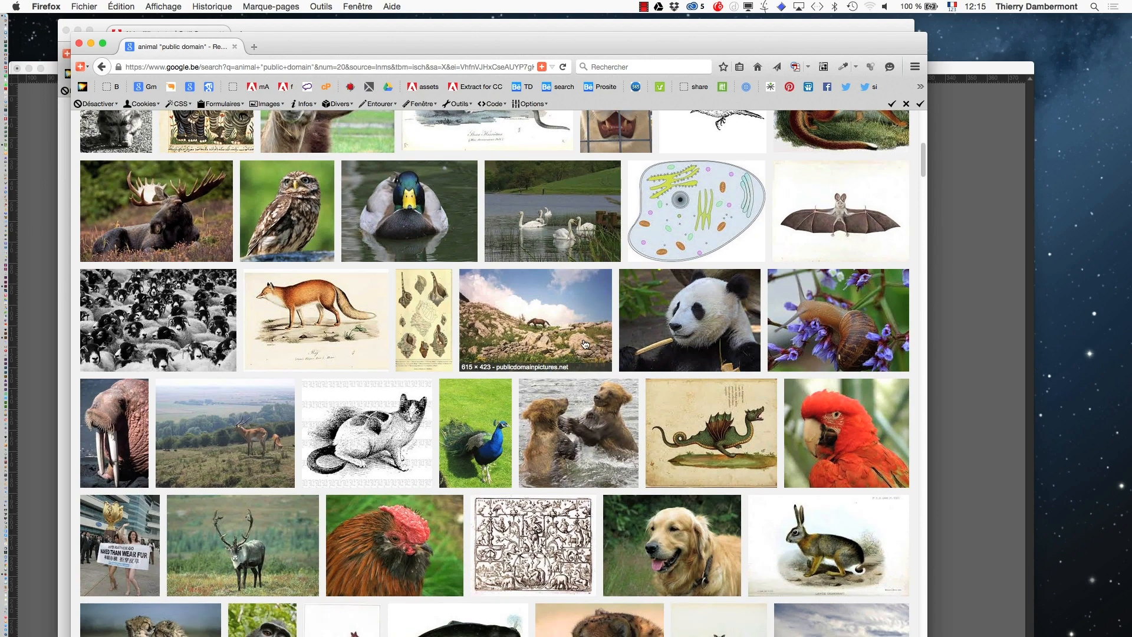
scroll(585, 345, "down", 8)
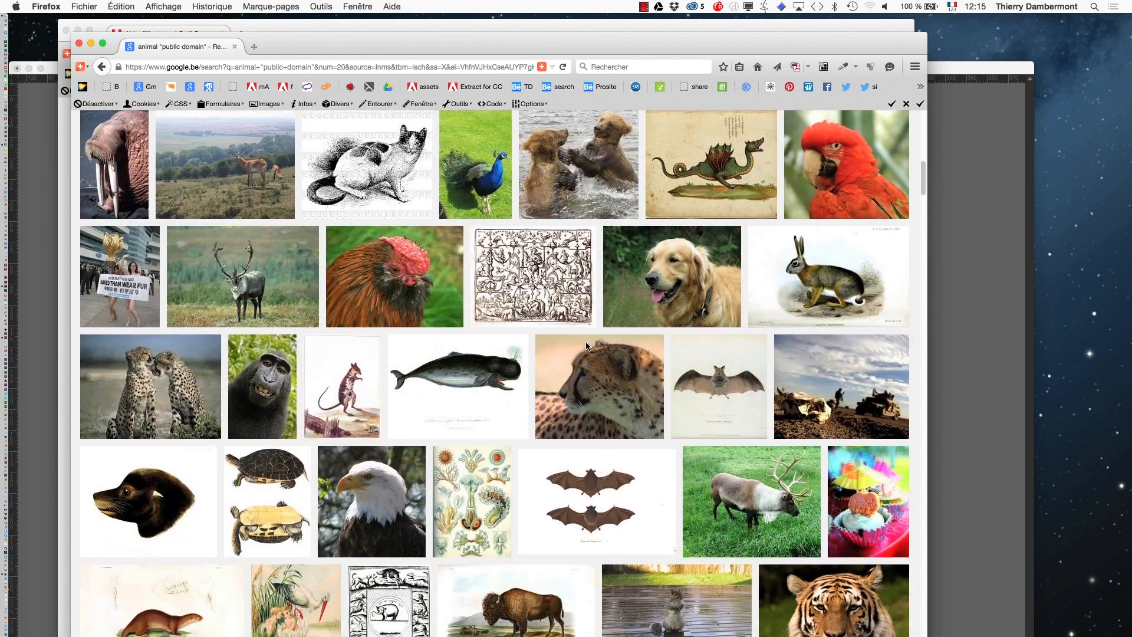
scroll(586, 347, "down", 15)
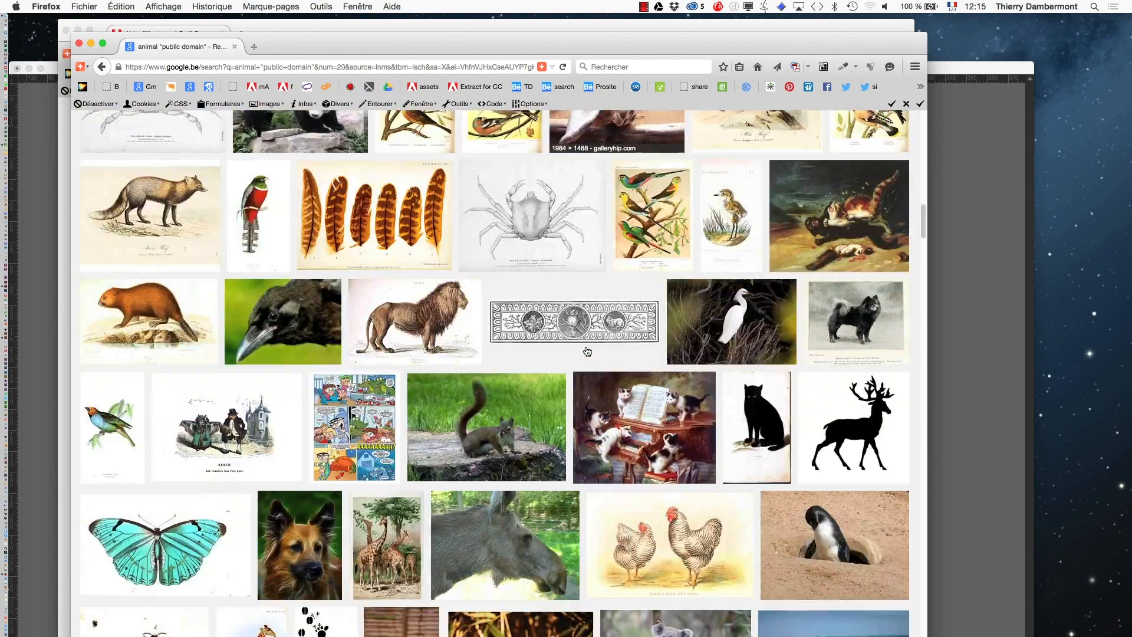
scroll(587, 350, "down", 1)
scroll(588, 351, "up", 20)
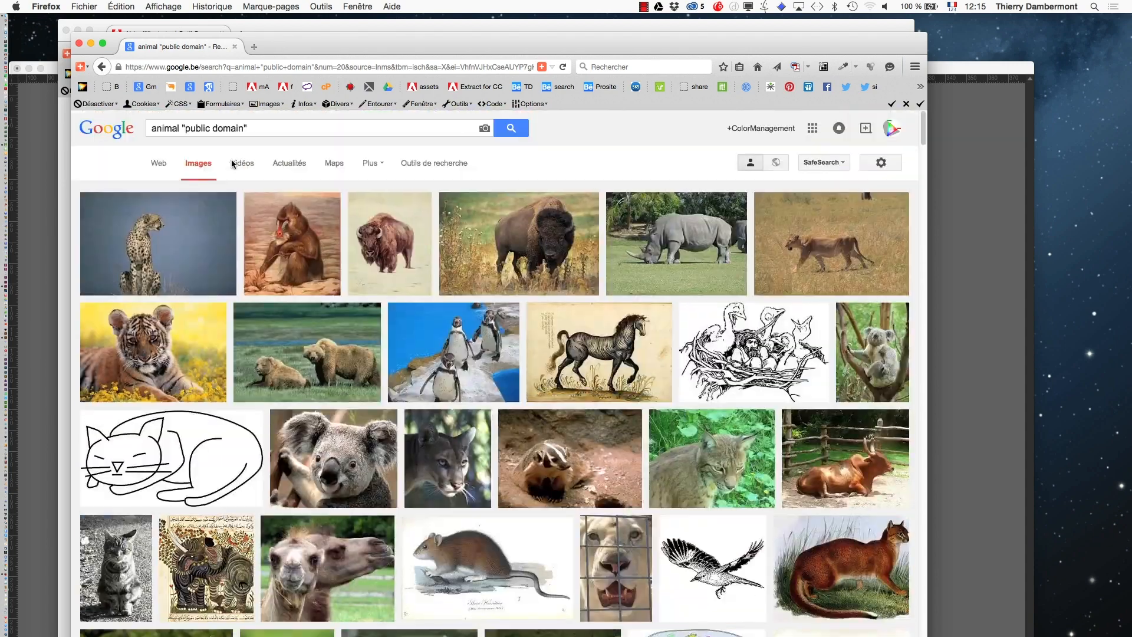
Step: Change the image search to clown "public domain" and run it
left_click_drag(180, 125, 139, 117)
type("clown")
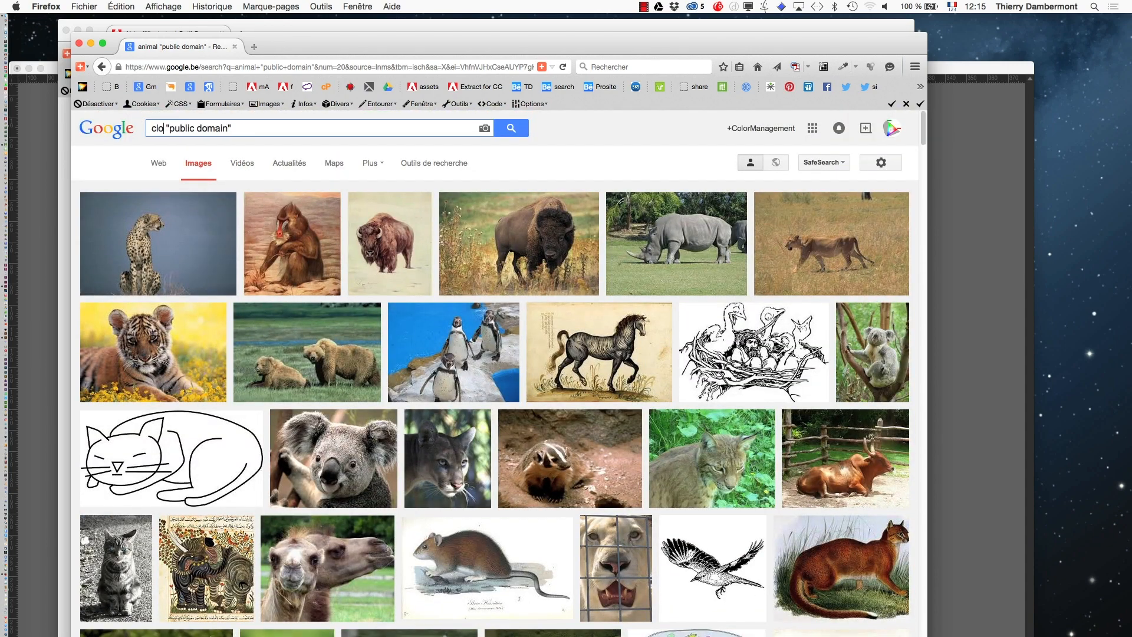
key("Return")
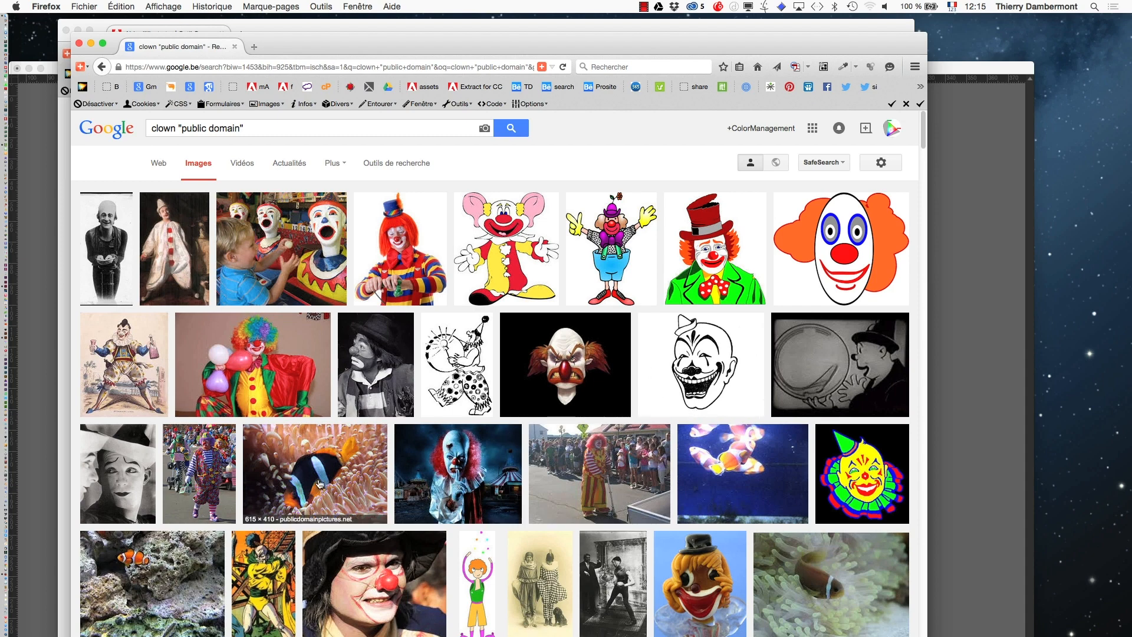
Step: Find the colourful clown portrait with the checkered hat in the results, open it in a new tab and display the image on its own
scroll(448, 328, "down", 5)
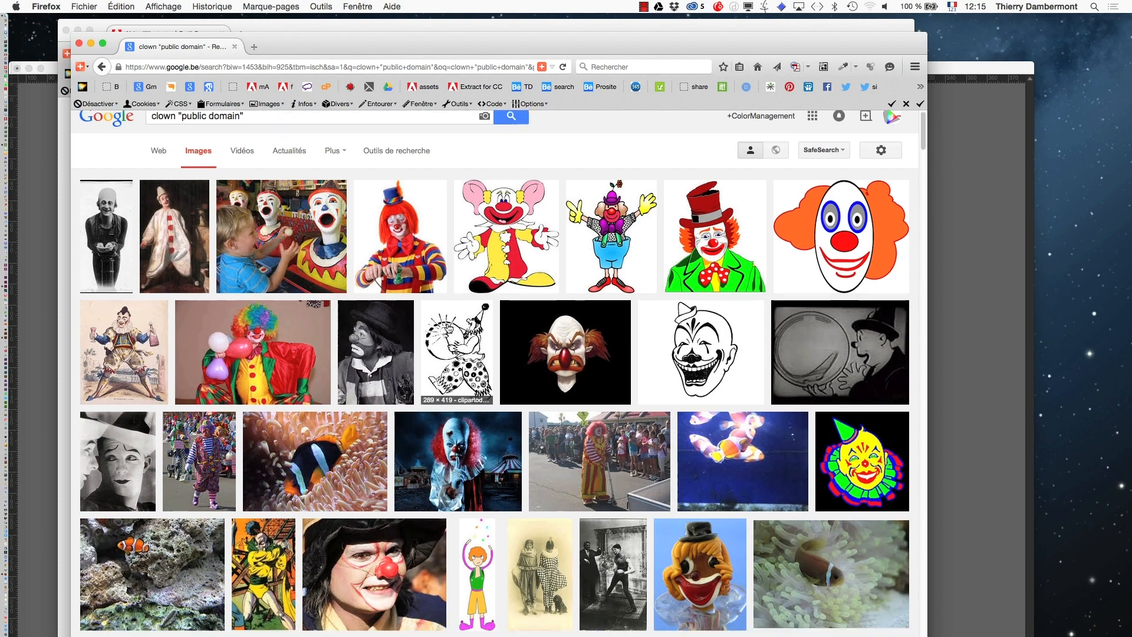
scroll(448, 329, "down", 10)
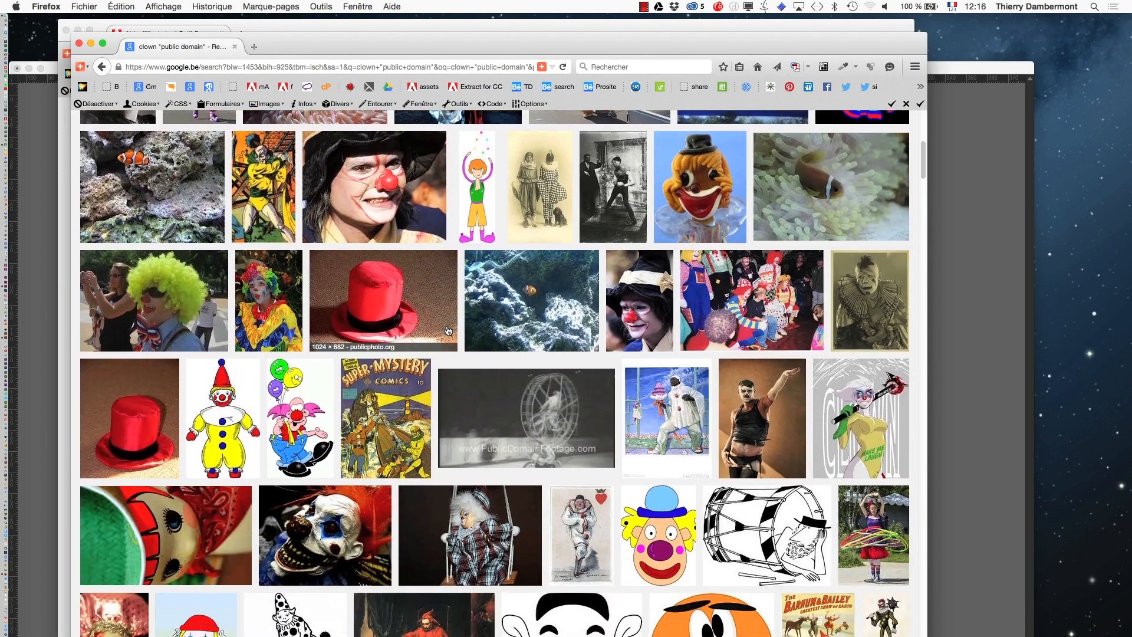
scroll(448, 331, "down", 5)
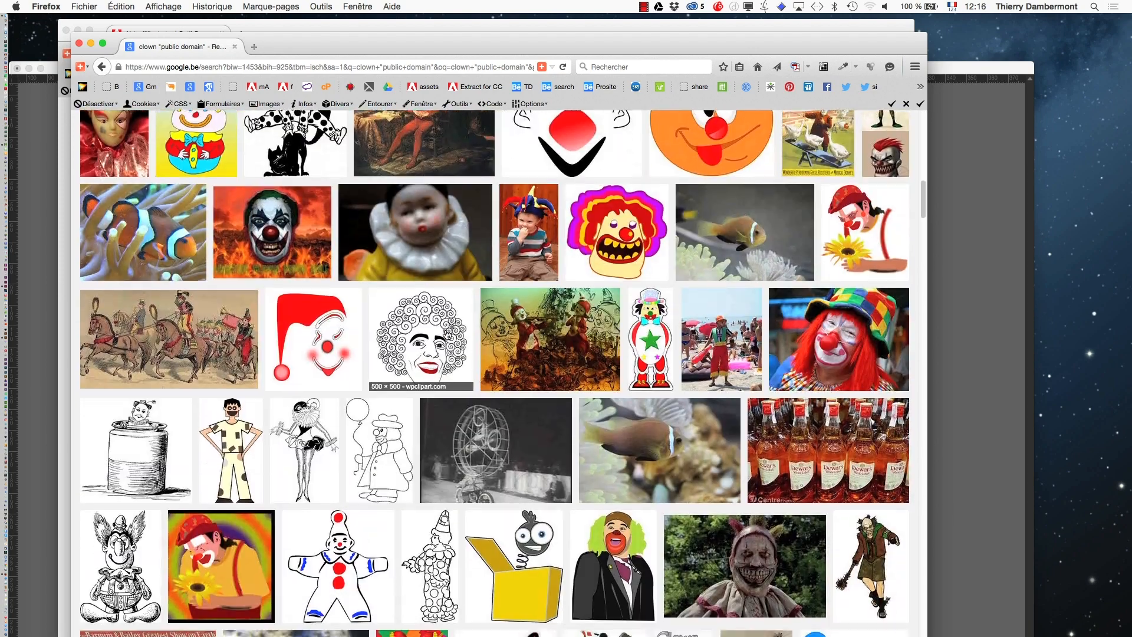
left_click(842, 297, "super")
left_click(288, 46)
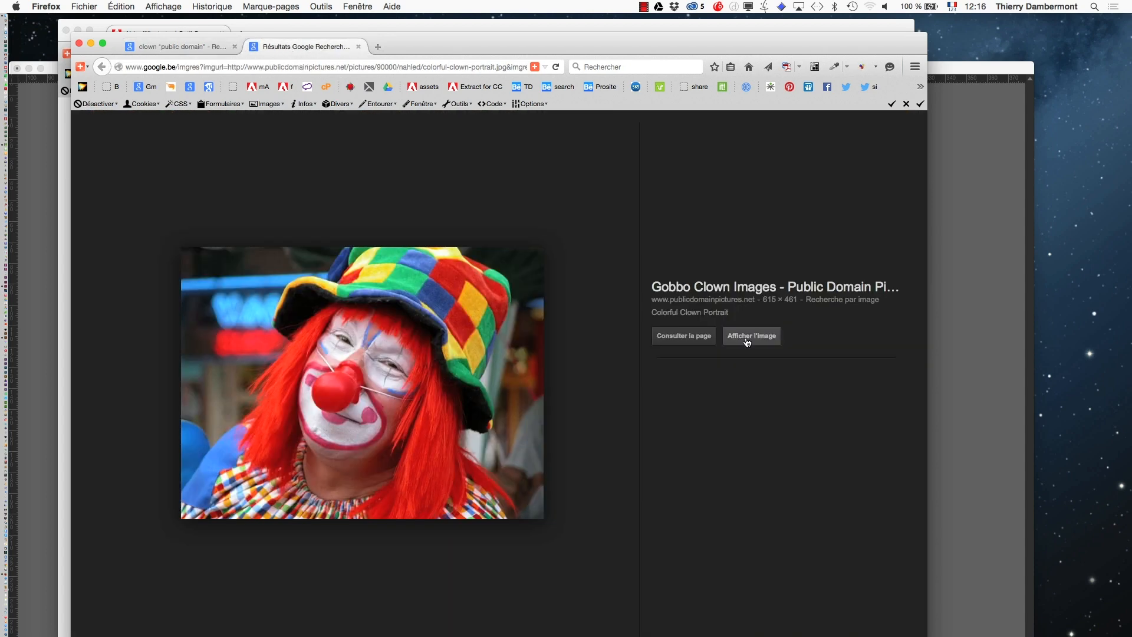
left_click(748, 336)
Step: Save the clown image as colorful-clown-portrait.jpg in the "AI initiation Carnaval jour 2" folder
right_click(468, 352)
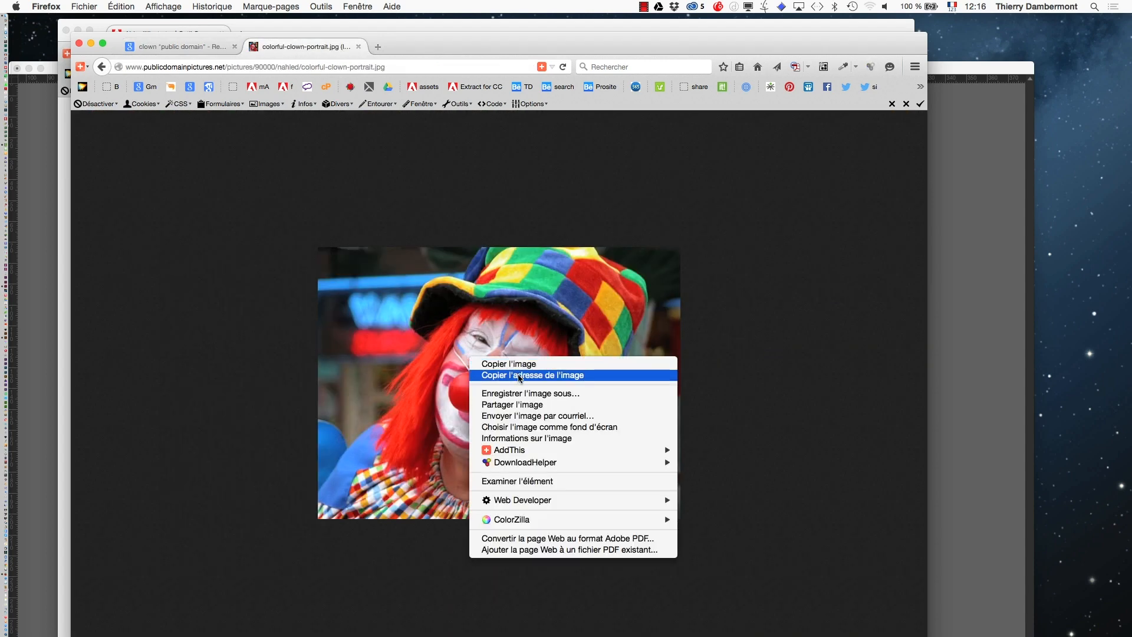
left_click(512, 392)
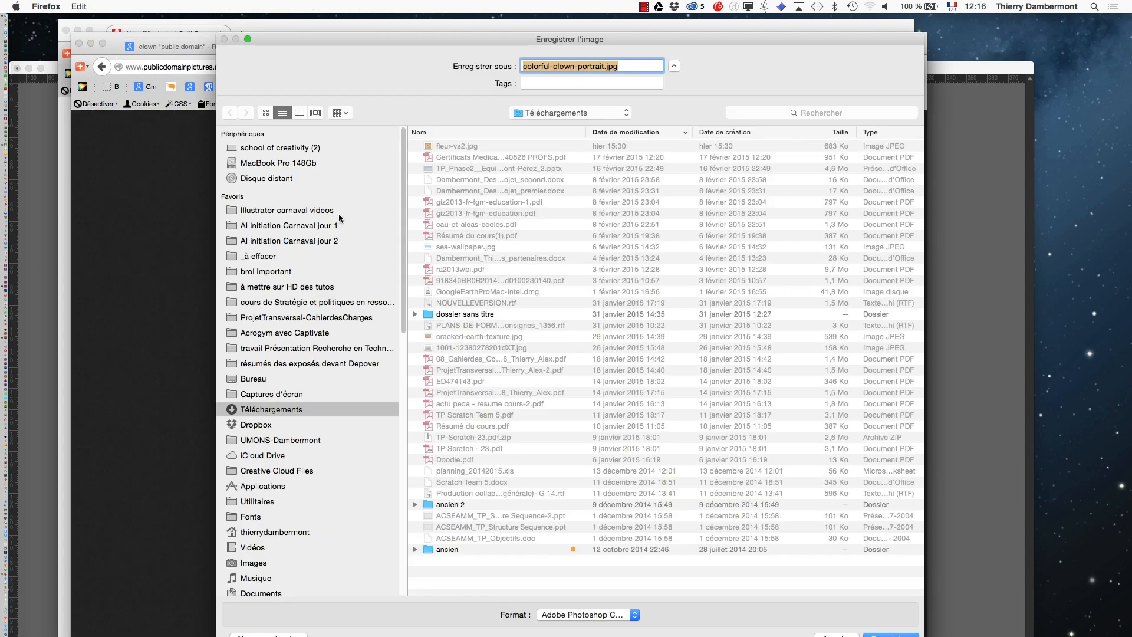
left_click(309, 242)
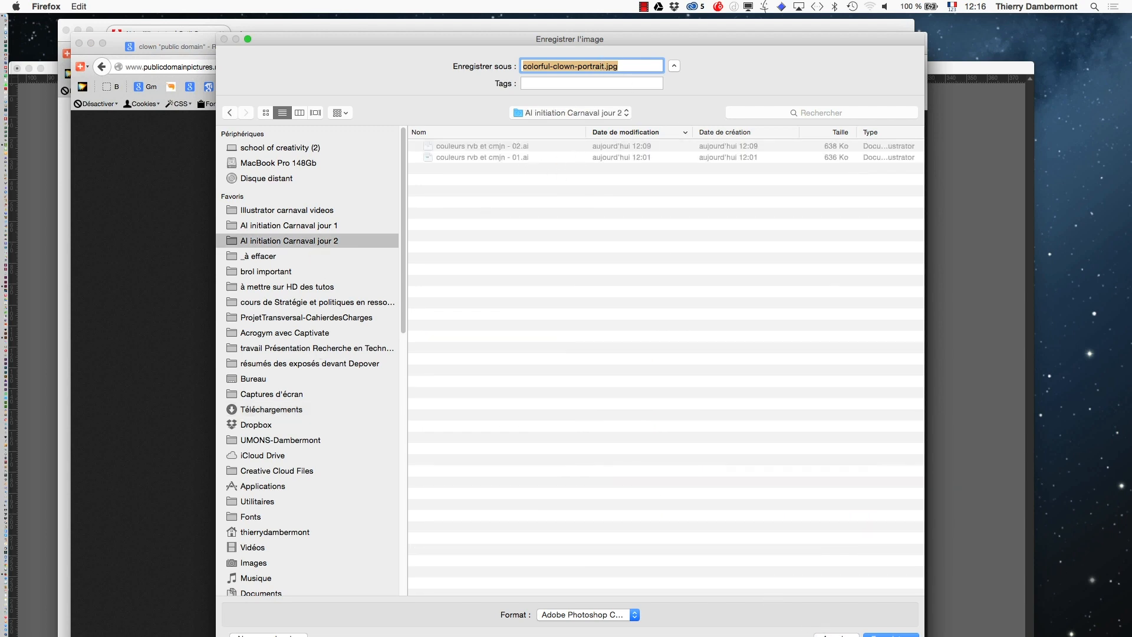
key("Return")
Step: Switch to InDesign and import colorful-clown-portrait.jpg without replacing the selected item, placing it about 165 mm wide below the coloured rectangles
key("super+Tab")
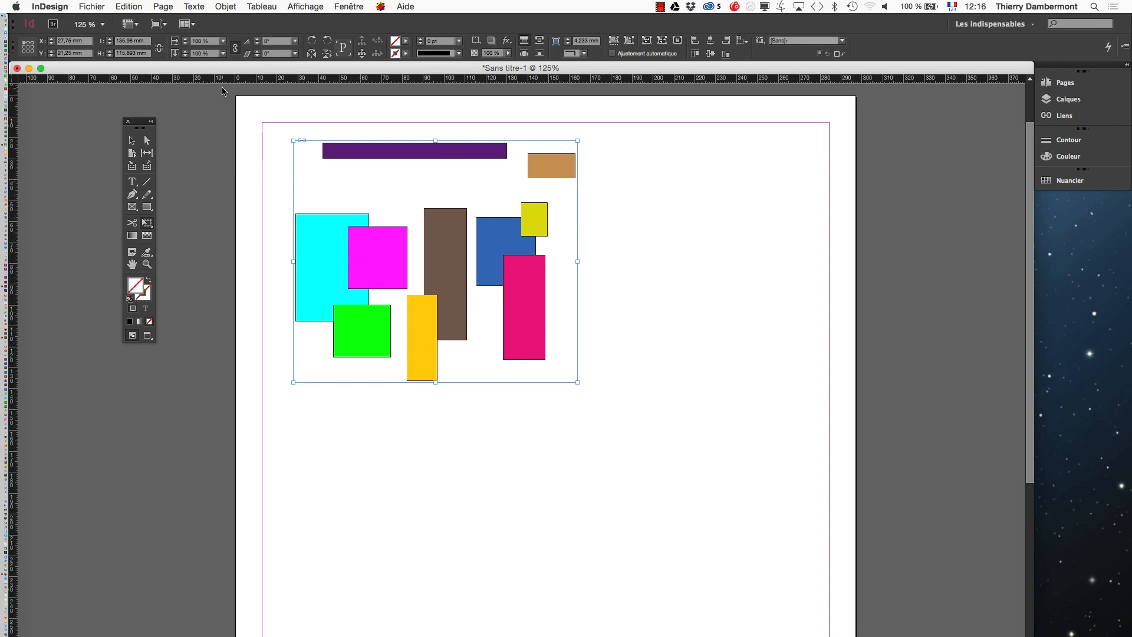
left_click(91, 7)
left_click(170, 169)
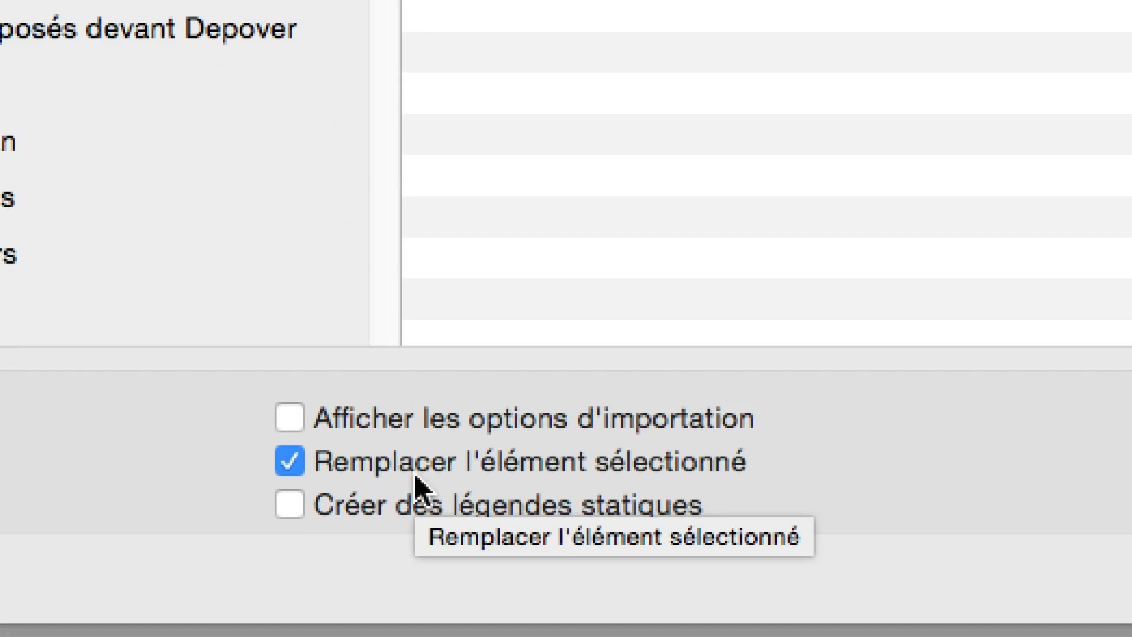
left_click(416, 476)
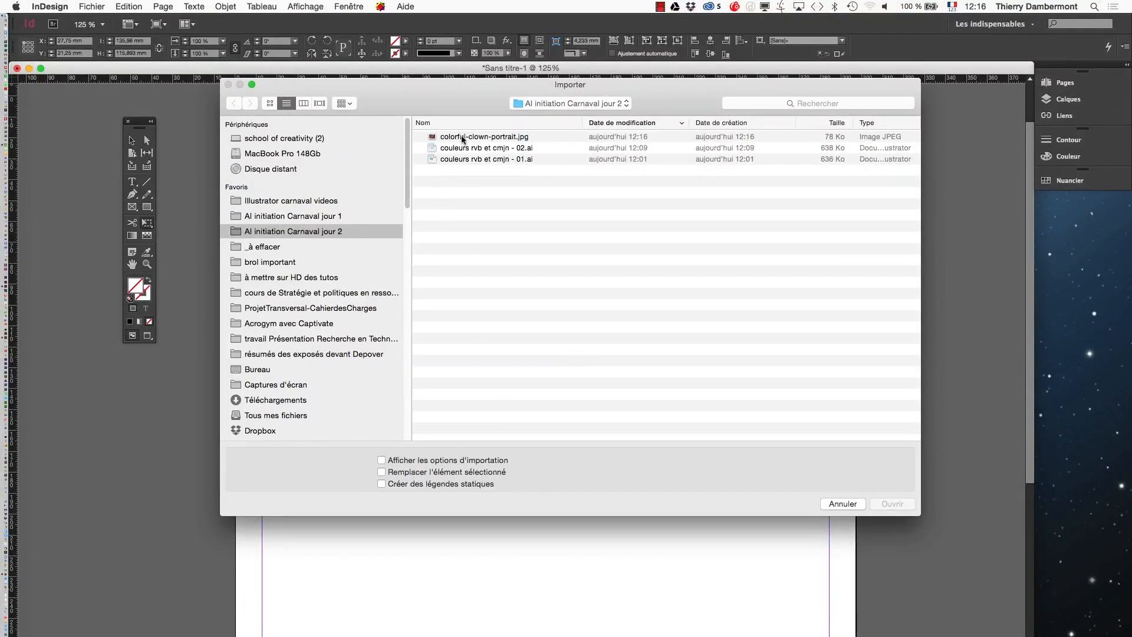
left_click(463, 137)
left_click(890, 503)
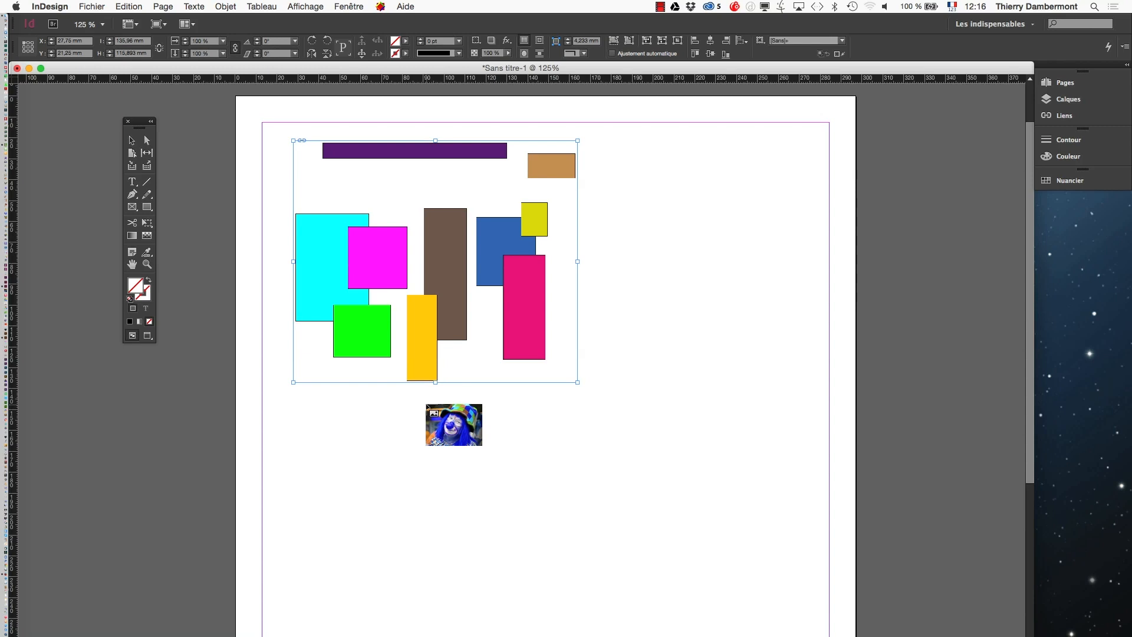
left_click_drag(426, 405, 770, 635)
Step: Enlarge the clown picture with its frame to about 170 by 128 mm and move it slightly lower on the page
key("super+minus")
key("super+minus")
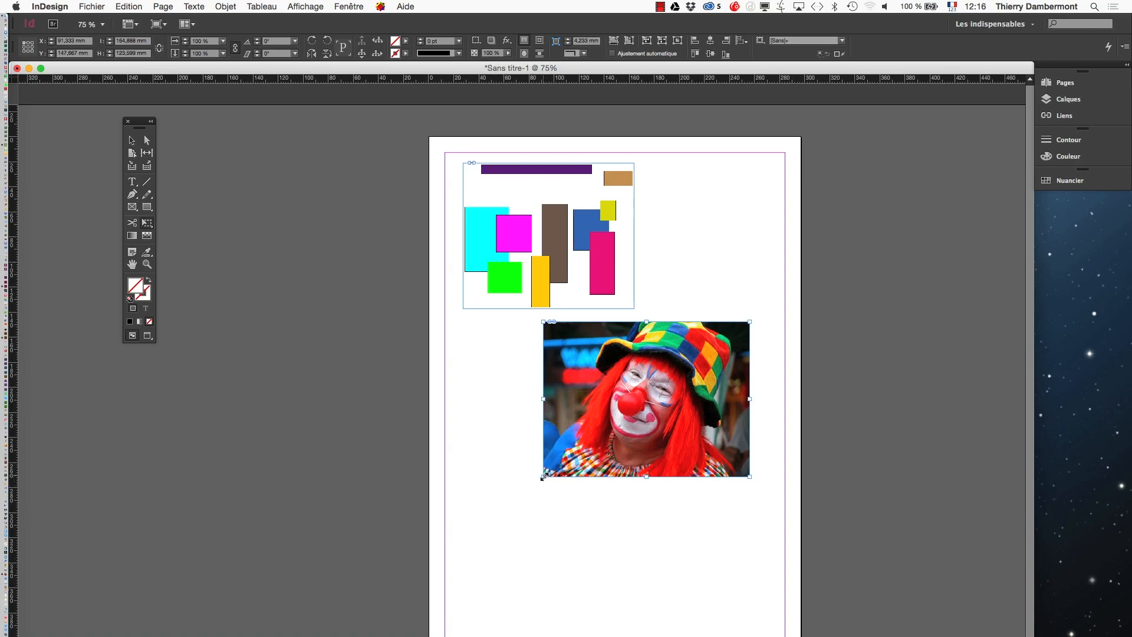
mouse_move(542, 476)
left_mouse_down()
mouse_move(508, 510)
mouse_move(546, 494)
left_mouse_up()
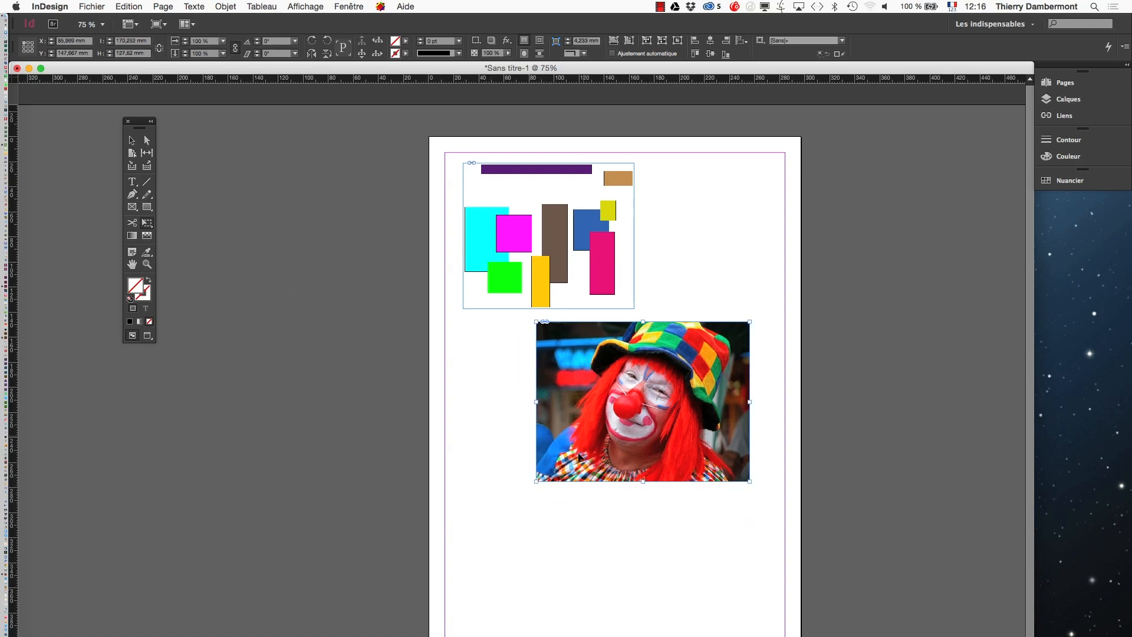
mouse_move(574, 442)
left_mouse_down()
mouse_move(518, 454)
mouse_move(570, 462)
mouse_move(560, 455)
left_mouse_up()
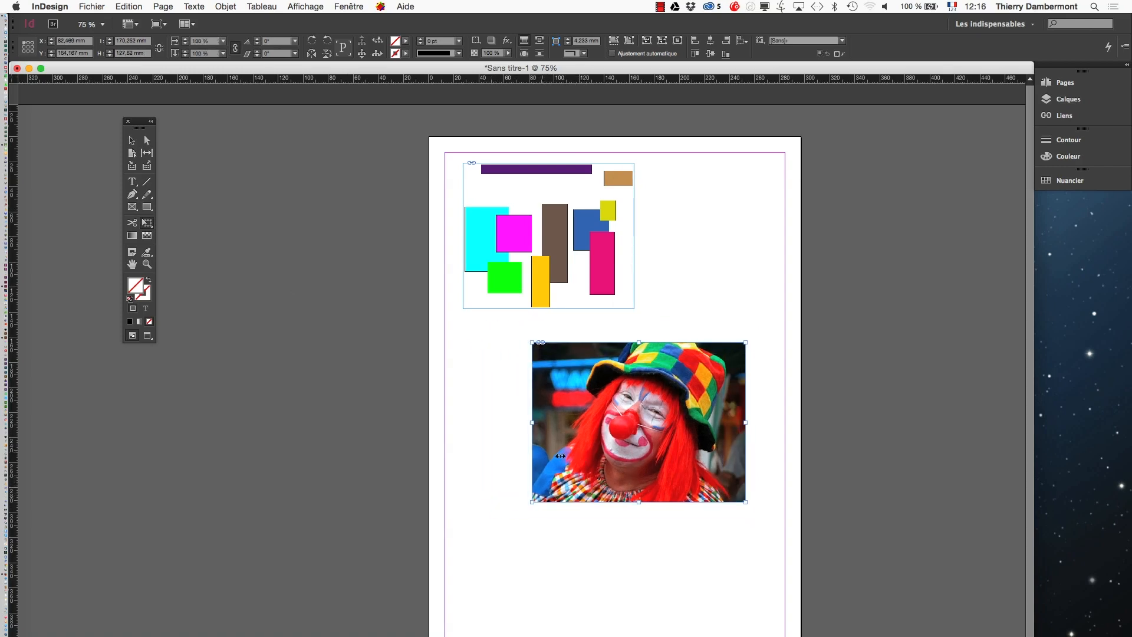
Step: Scale the group of coloured rectangles up to about 337 by 287 mm so that it extends past the page edges
left_click(132, 140)
left_click(399, 417)
left_click(548, 298)
left_click_drag(631, 311, 853, 418)
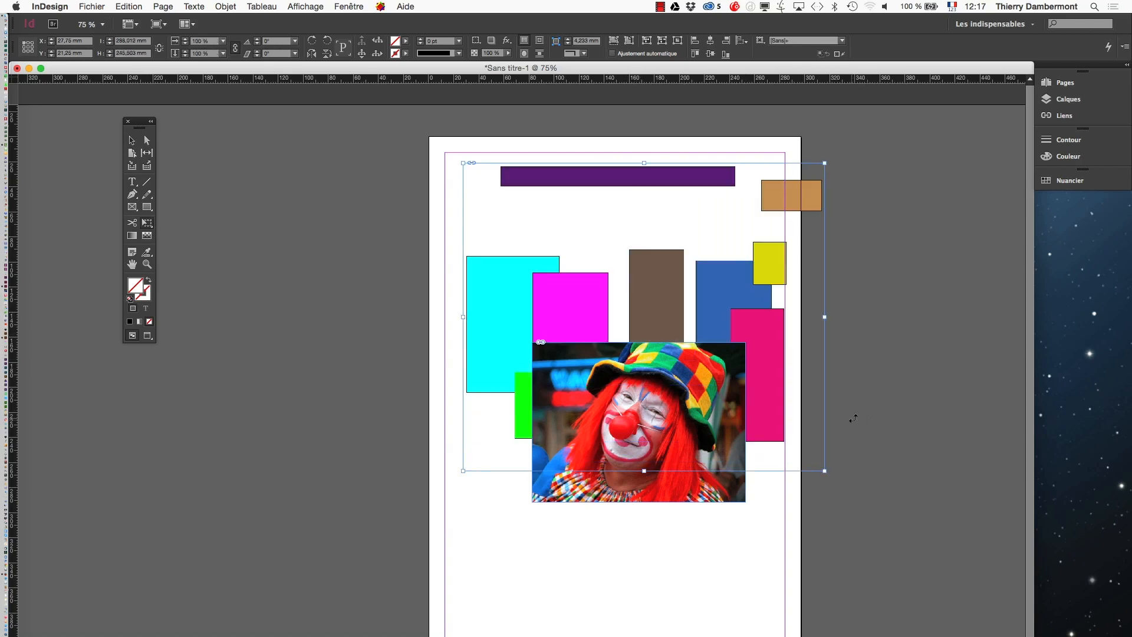
left_click_drag(463, 163, 393, 136)
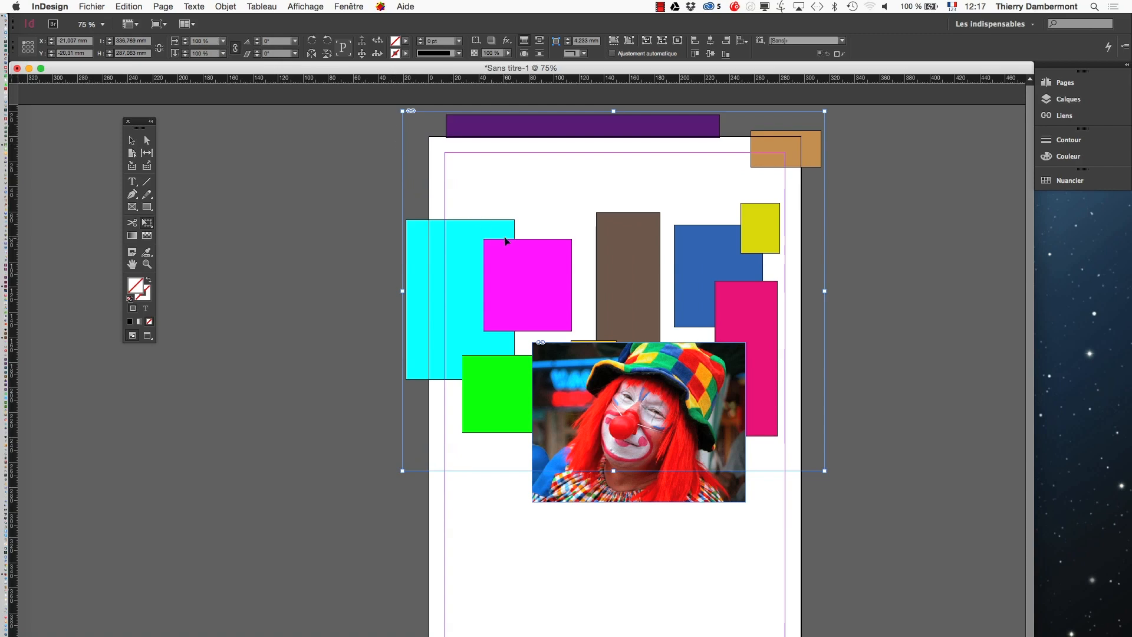
key("super+minus")
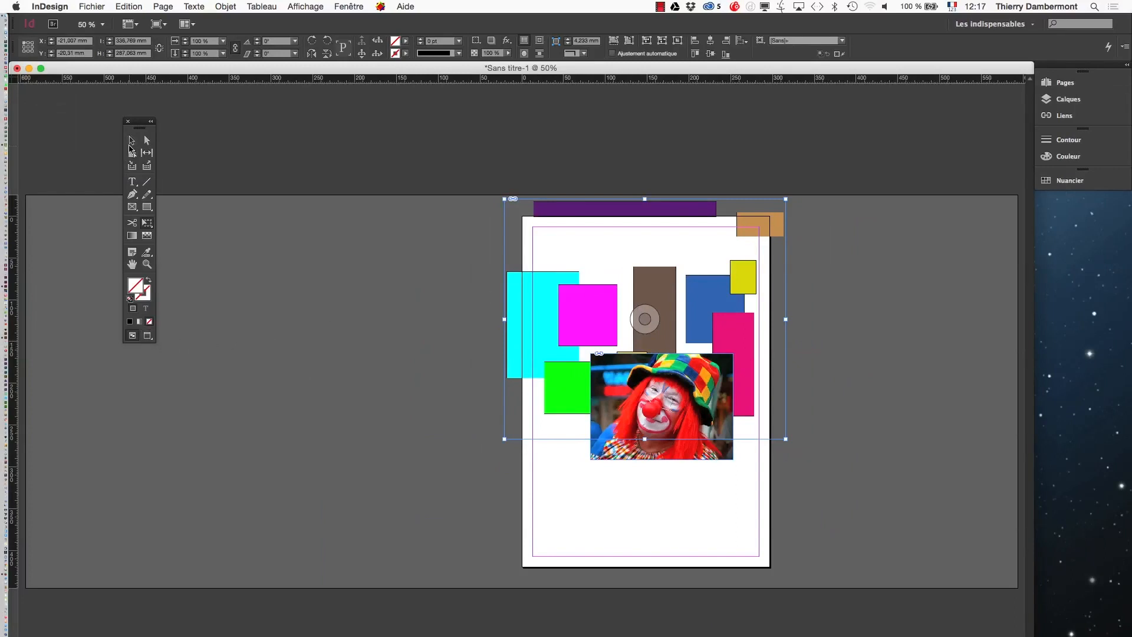
Step: Move the floating tools beside the page and switch repeatedly between Normal and Preview screen modes, ending in Preview
left_click_drag(139, 125, 449, 116)
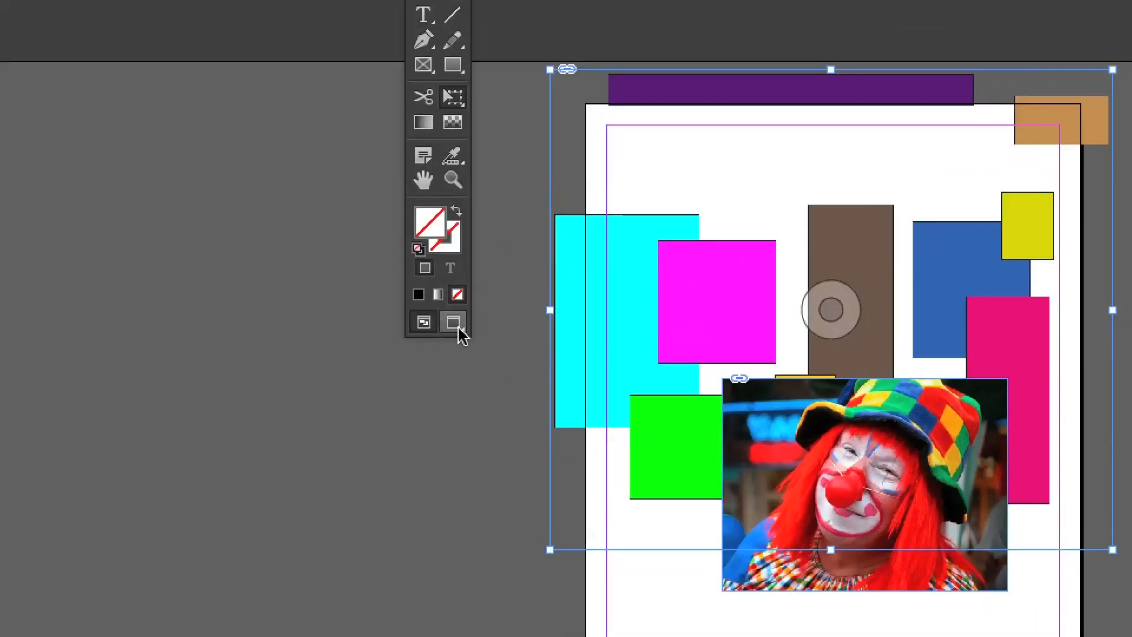
left_click(459, 329)
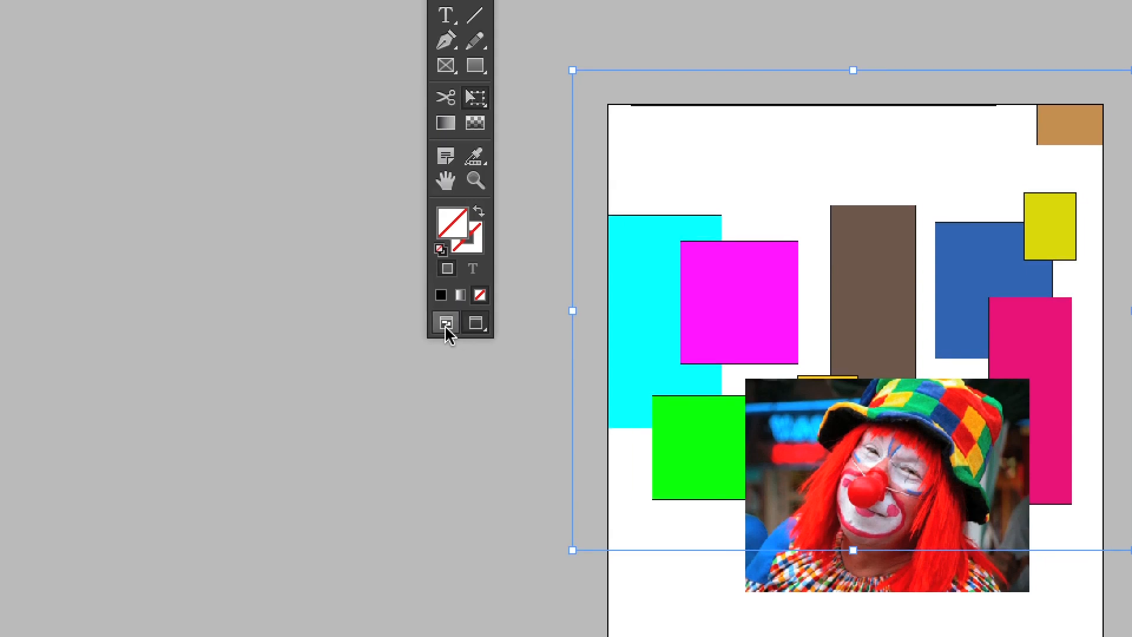
left_click(423, 322)
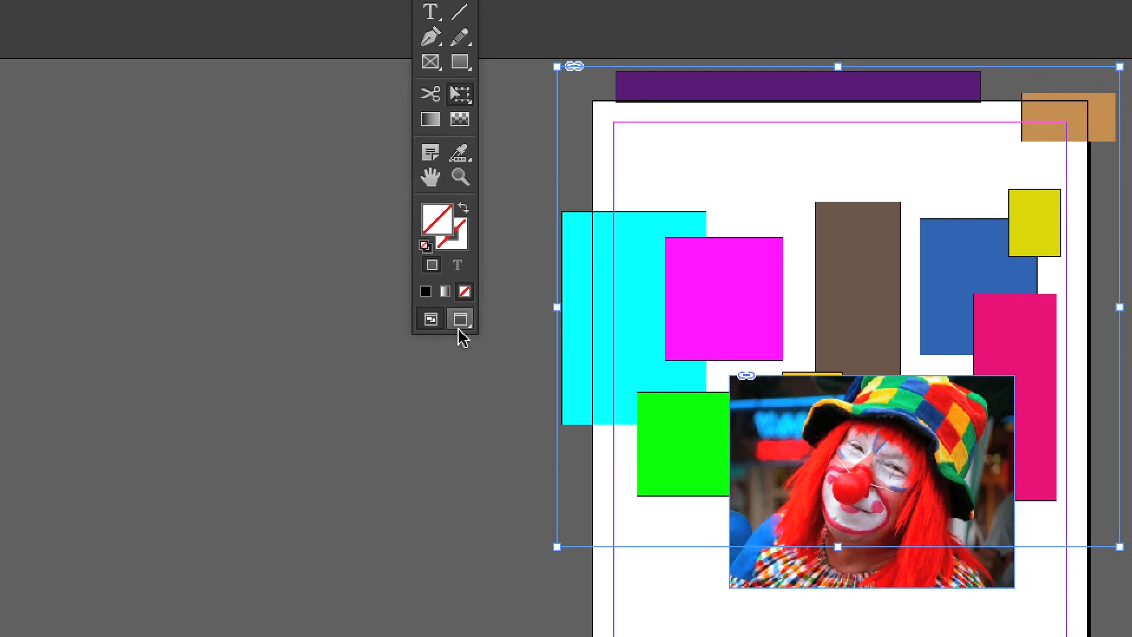
left_click(460, 327)
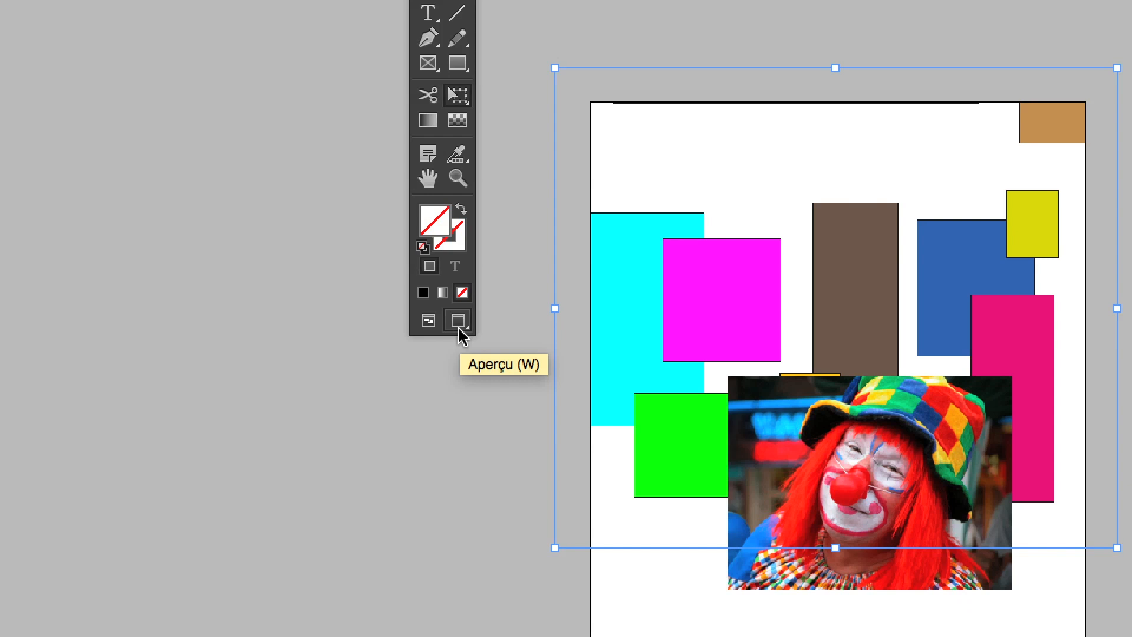
left_click(429, 321)
left_click(459, 323)
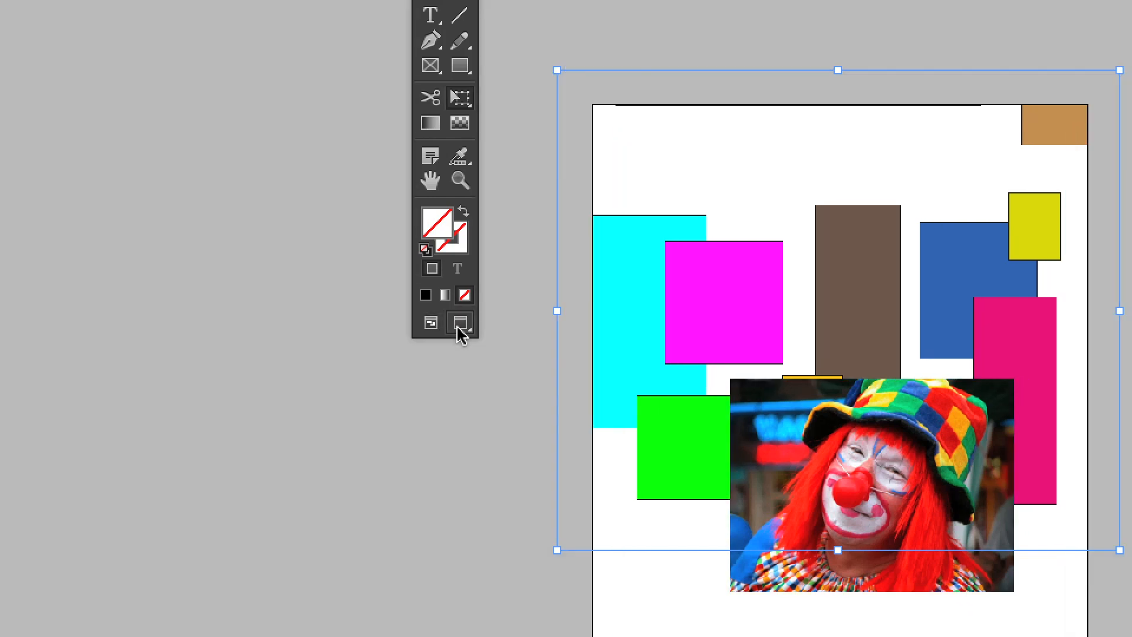
left_click(433, 324)
left_click(460, 325)
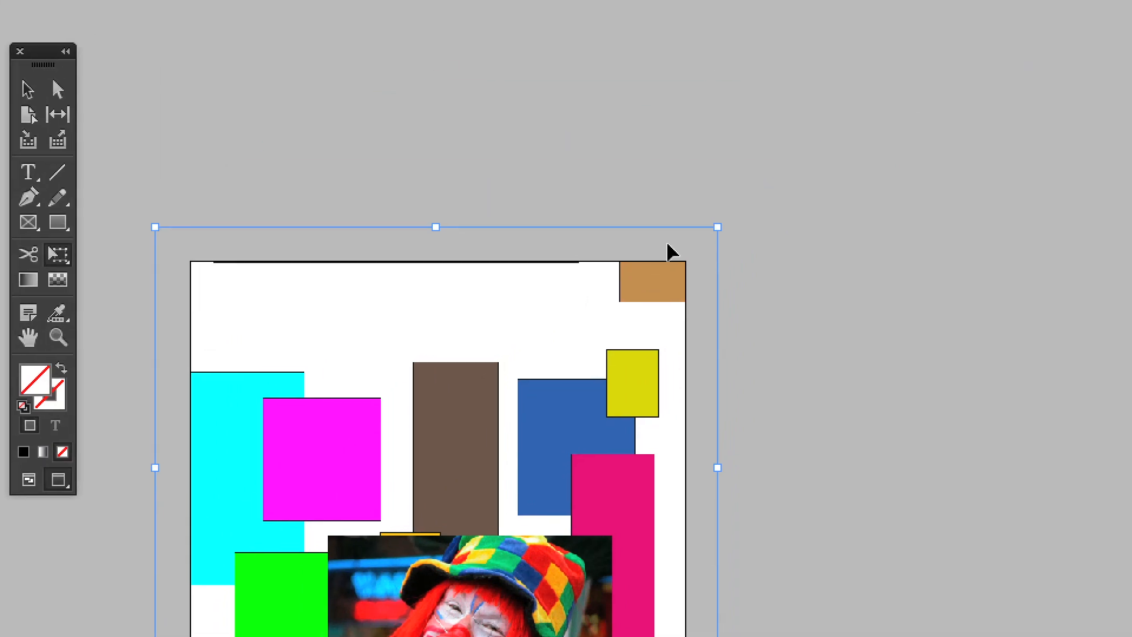
Step: Scale the group of coloured rectangles up to about 399 by 340 mm and leave nothing selected
left_click_drag(716, 228, 838, 155)
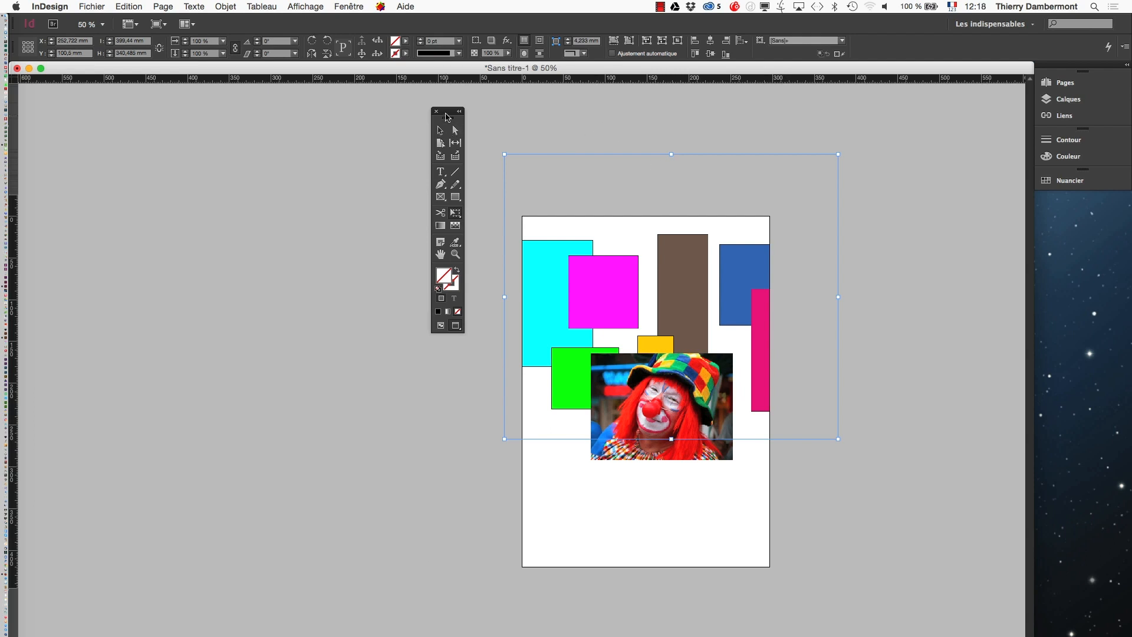
left_click_drag(448, 111, 343, 107)
left_click(451, 316)
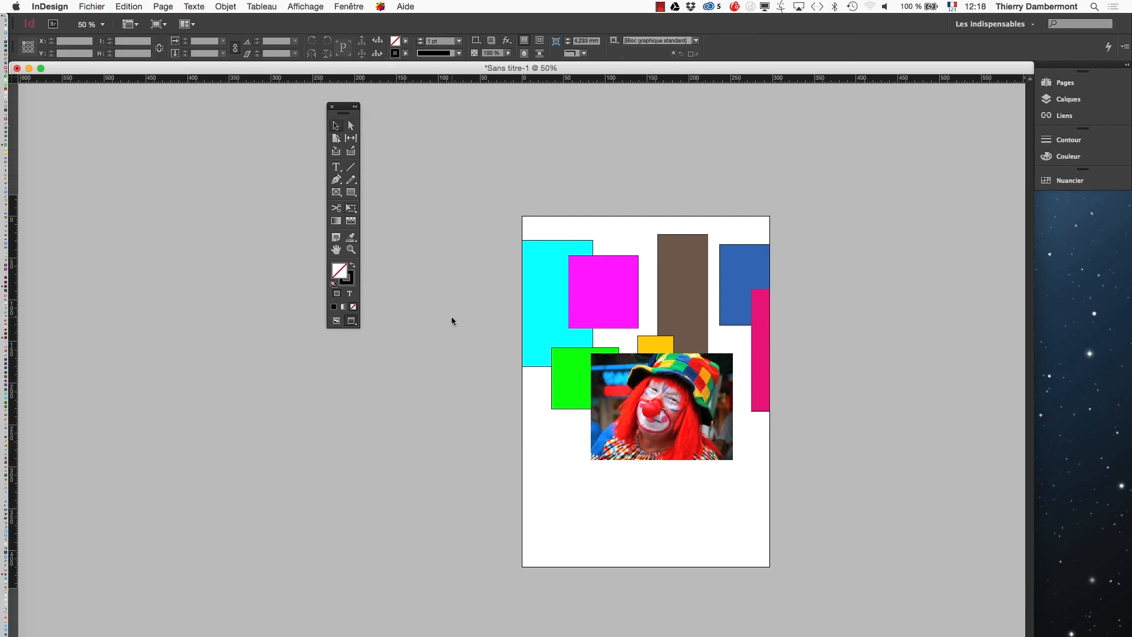
left_click(642, 453)
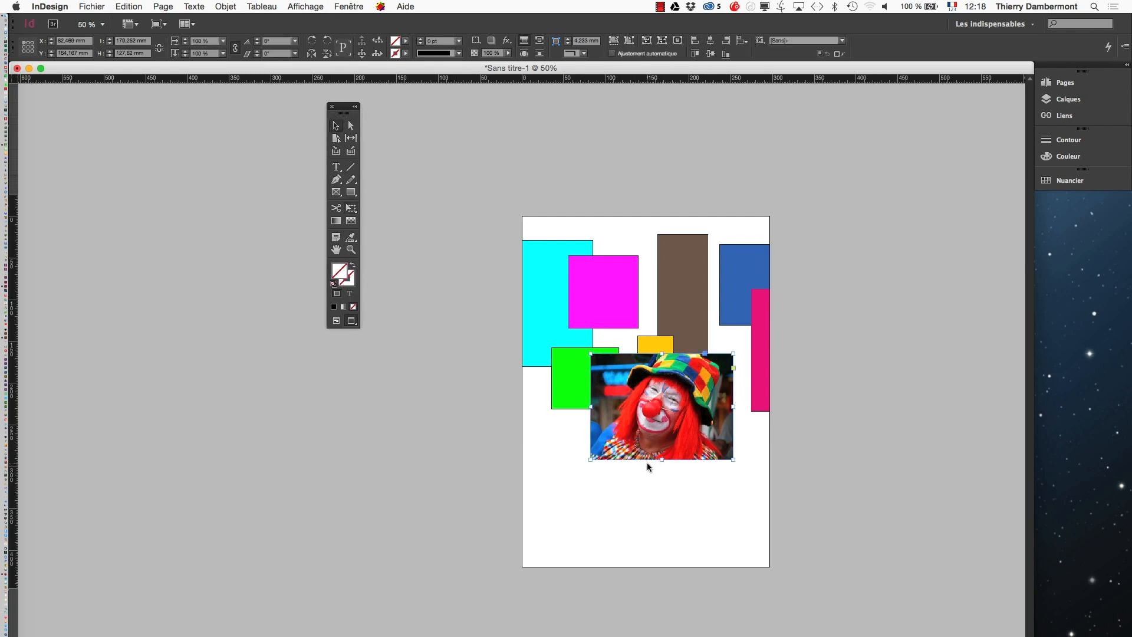
left_click(458, 454)
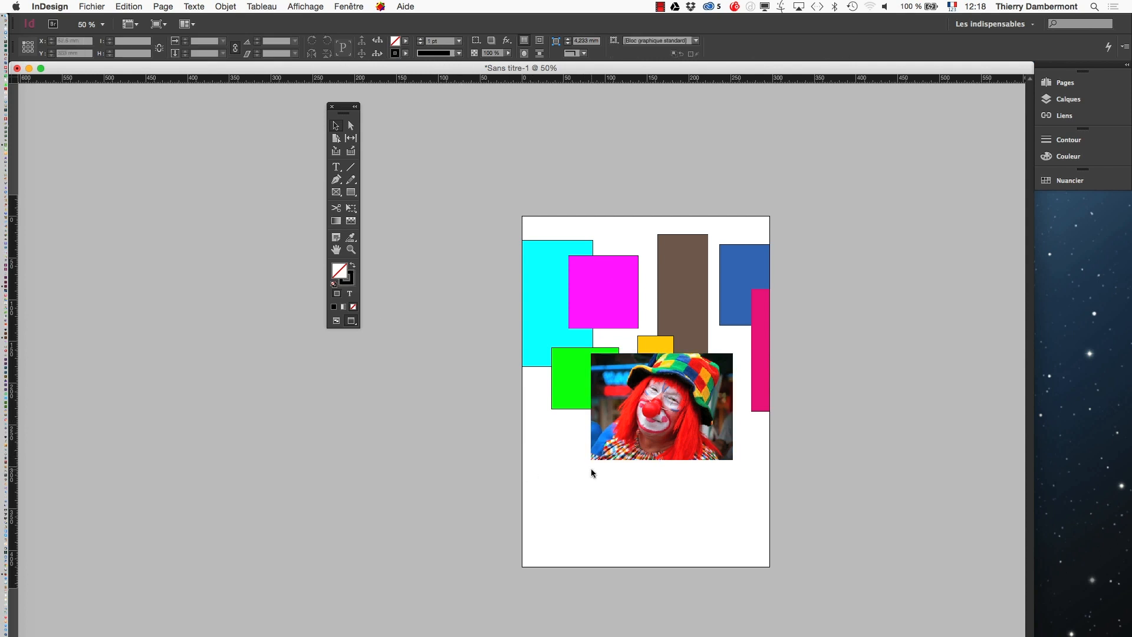
Step: Move the clown frame down below the green rectangle and shift the image within it down and to the left
key("super+equal")
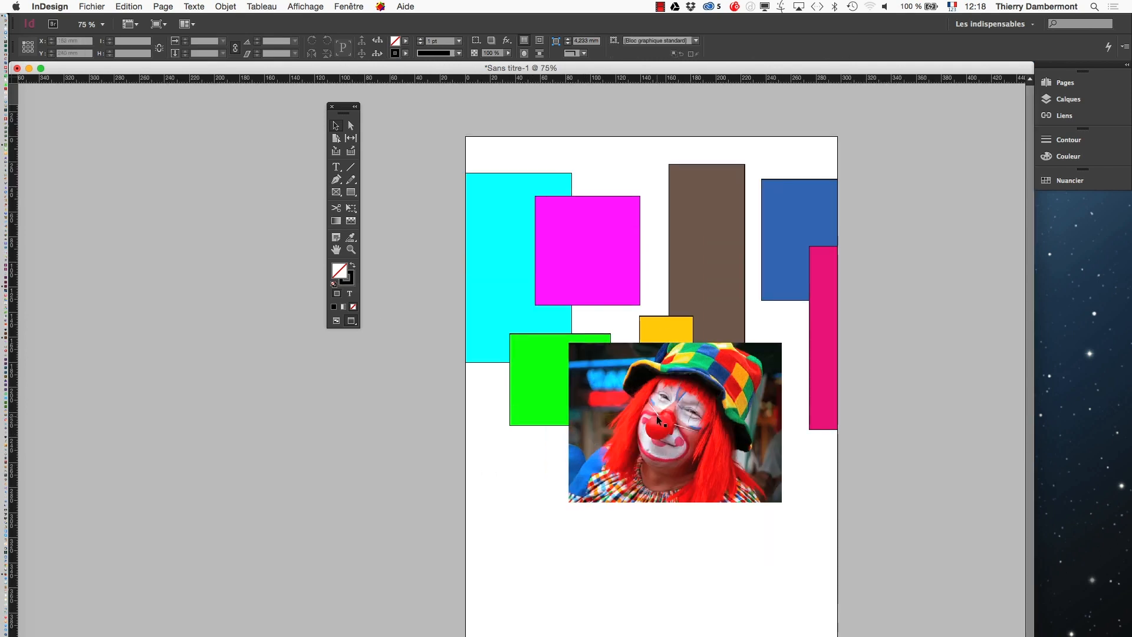
left_click_drag(663, 415, 635, 508)
left_click(382, 488)
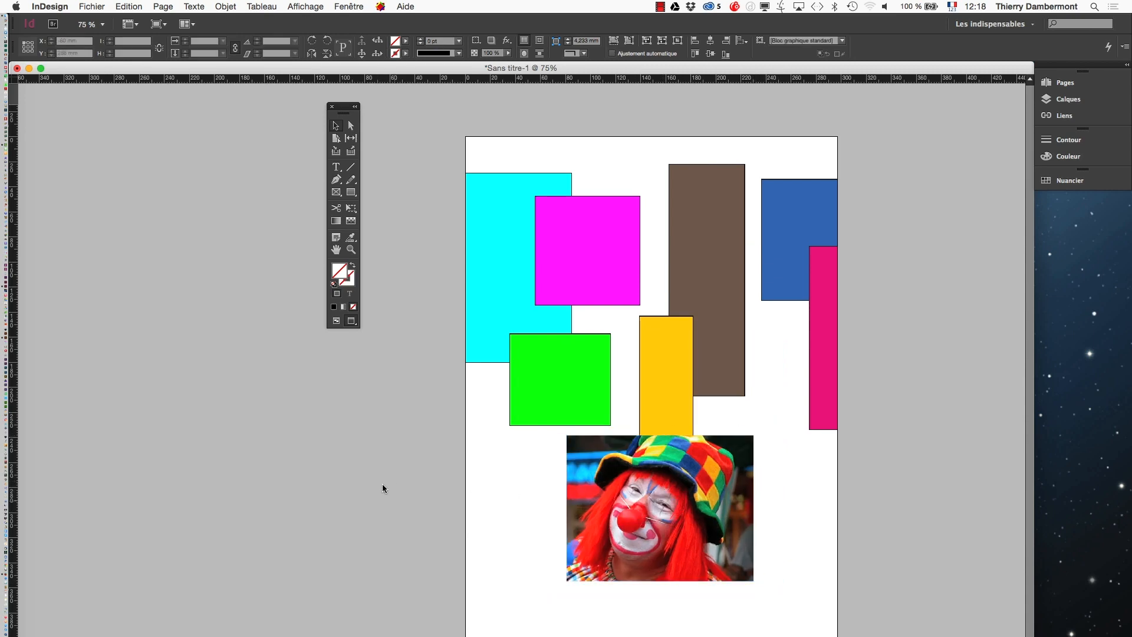
Step: Try scaling the clown frame down to about 149 by 117 mm with Free Transform, undo it and deselect
left_click(711, 542)
left_click(351, 208)
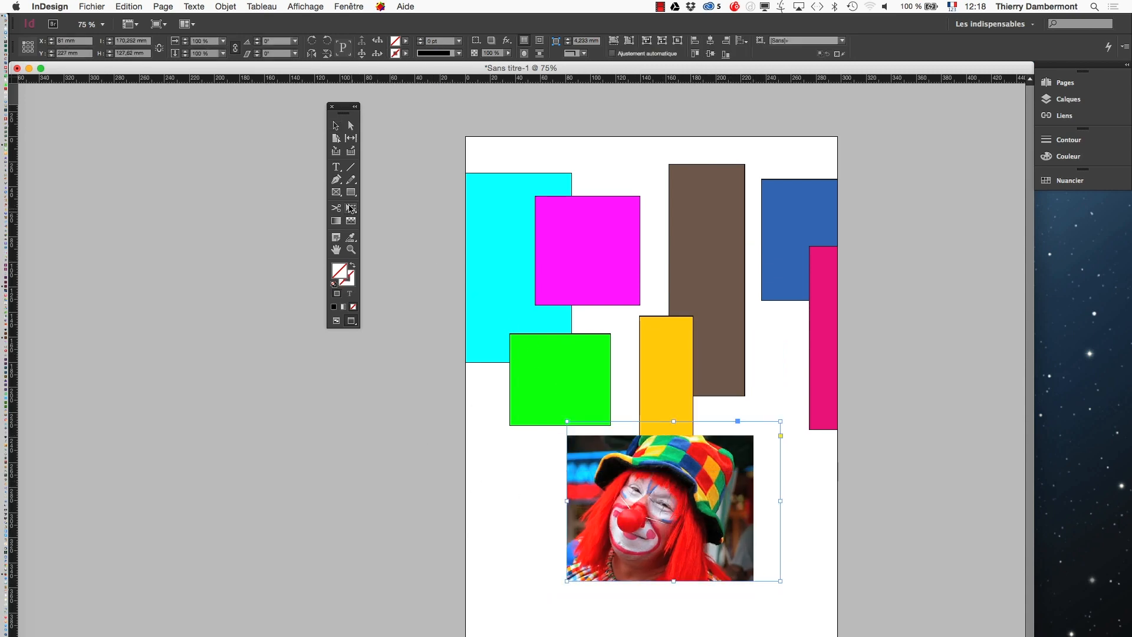
left_click_drag(779, 421, 754, 435)
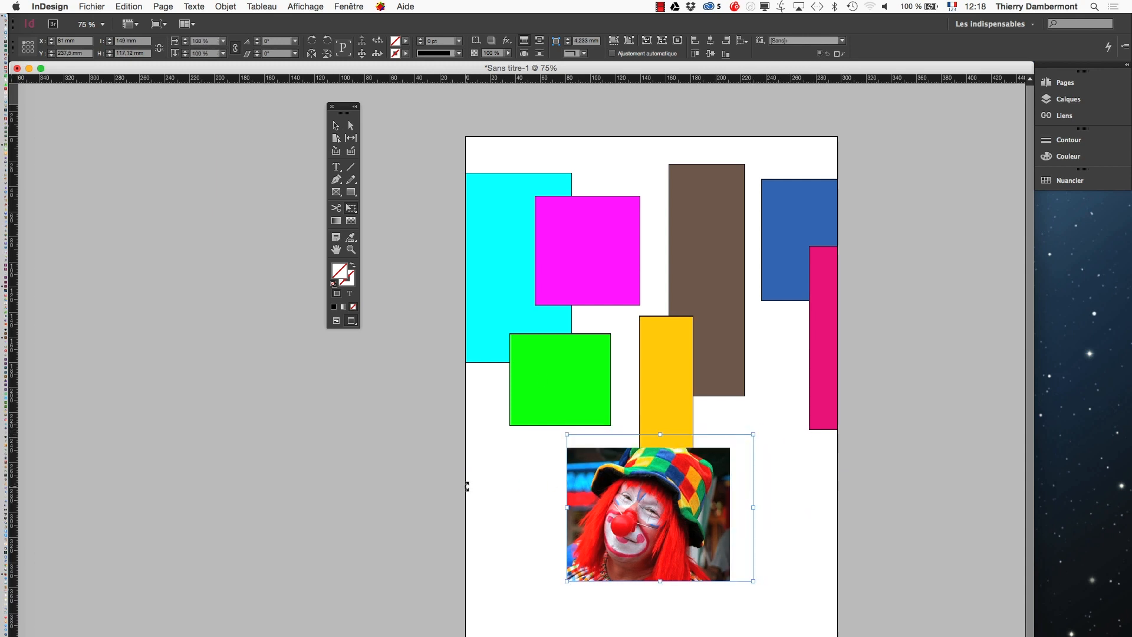
key("super+z")
left_click(336, 125)
left_click(389, 527)
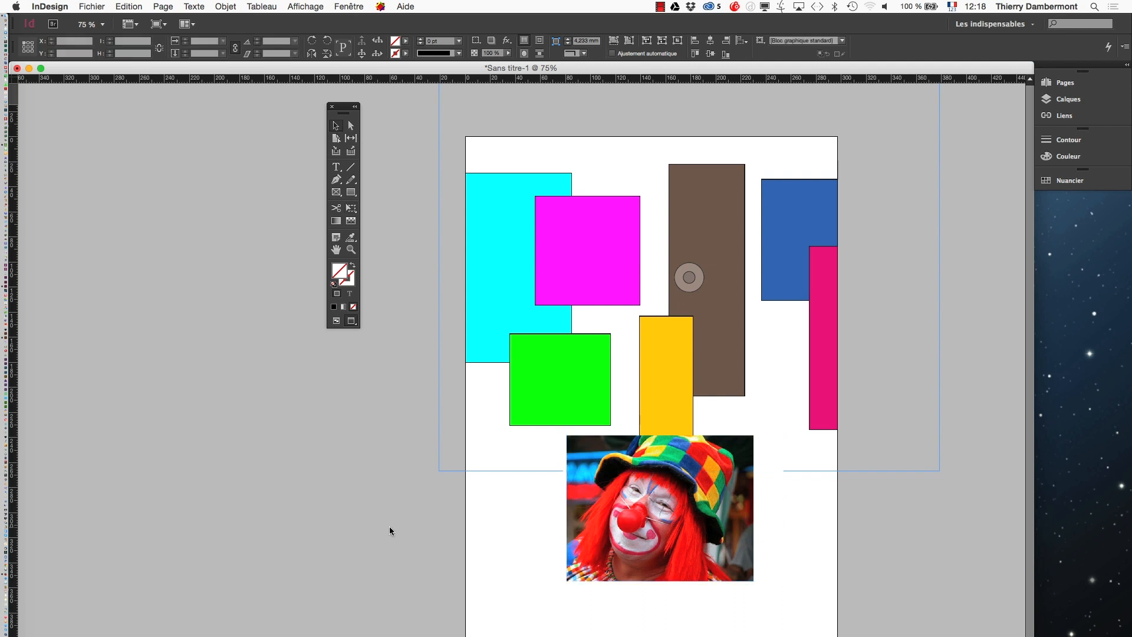
Step: Resize only the clown picture's frame to about 159 by 129 mm and fit the frame to its content
left_click(678, 472)
mouse_move(781, 421)
left_mouse_down()
mouse_move(754, 434)
mouse_move(765, 419)
left_mouse_up()
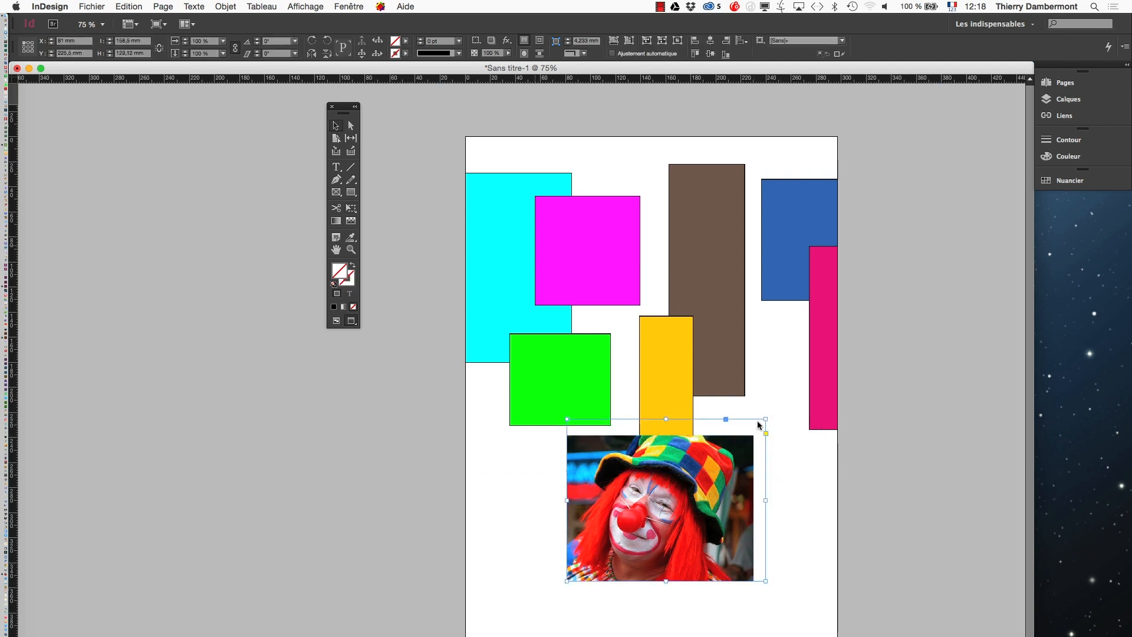
left_click(226, 6)
mouse_move(268, 195)
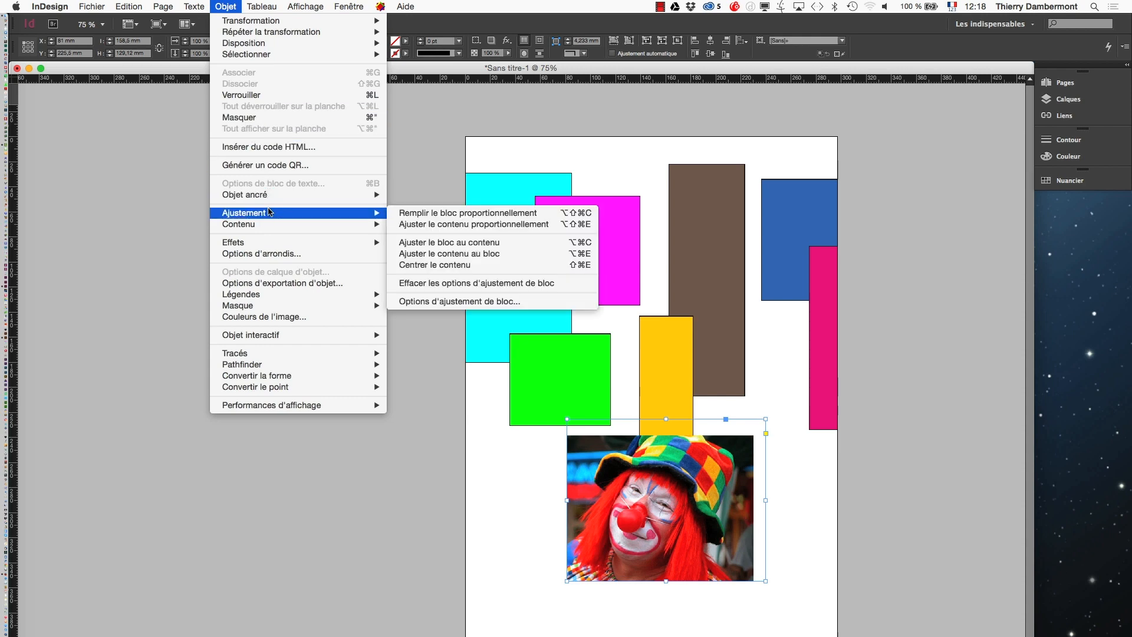
left_click(494, 244)
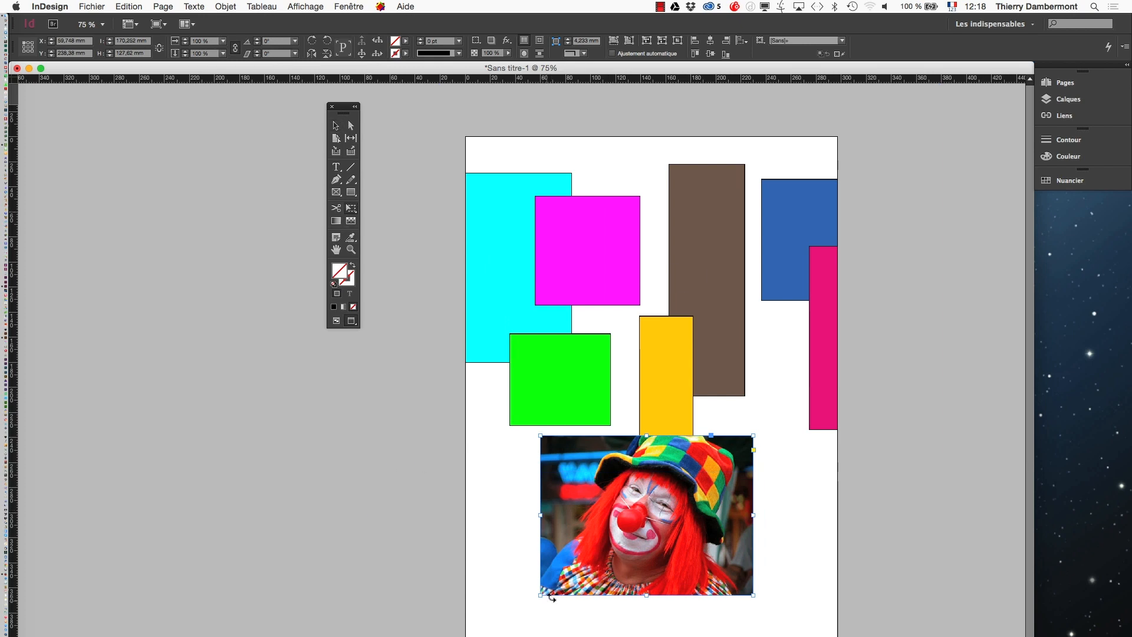
Step: Scale the clown picture together with its frame up to about 217 by 163 mm and deselect it
left_click_drag(541, 595, 480, 627)
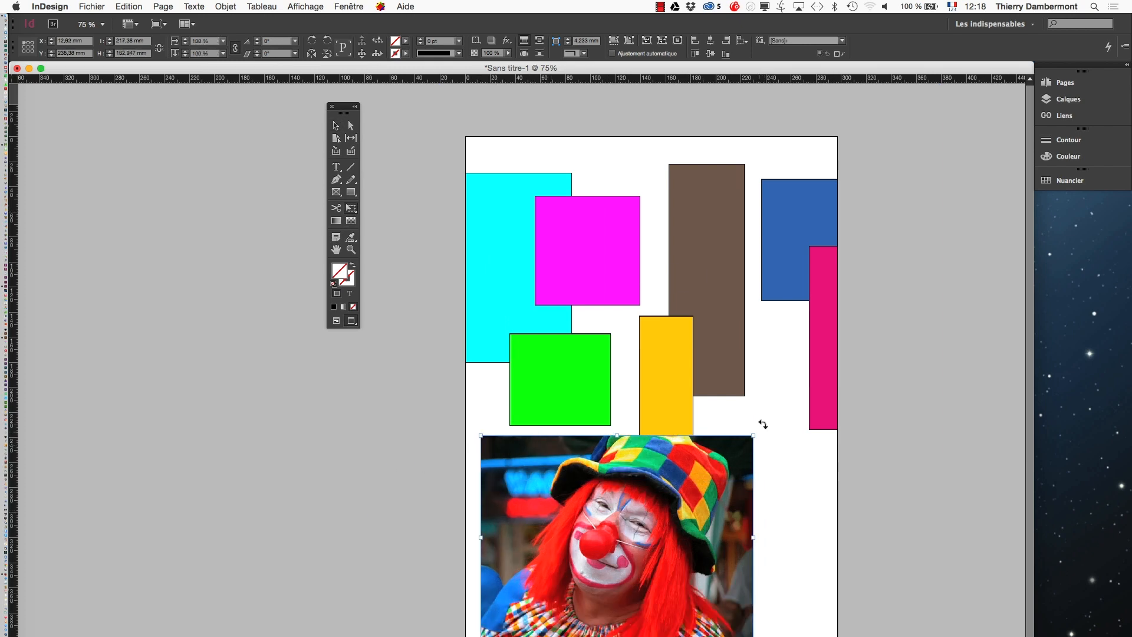
left_click(335, 126)
left_click(407, 330)
key("super+minus")
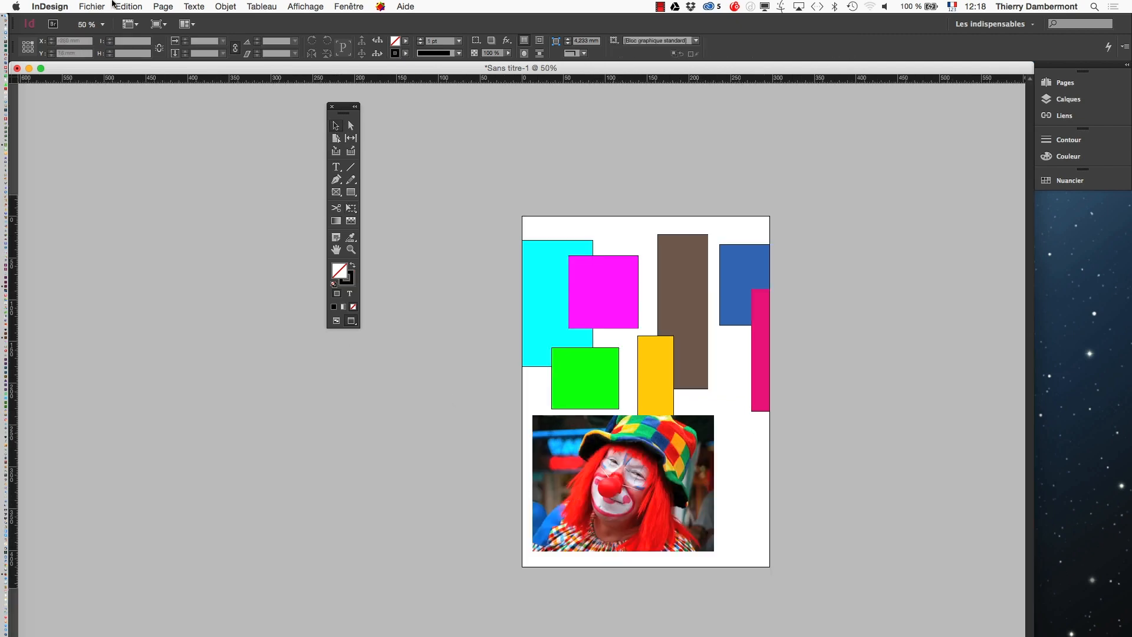
Step: Save the document as "mise en page avec du rgb - 01.indd" in the "AI initiation Carnaval jour 2" folder
left_click(84, 6)
left_click(145, 121)
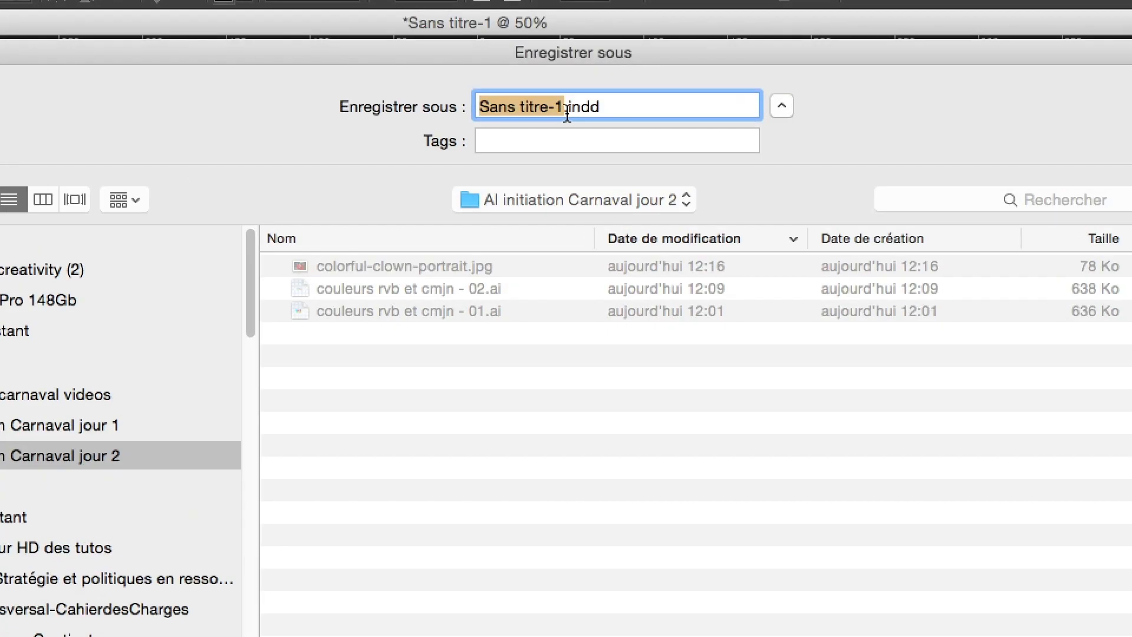
type("mise en page avec")
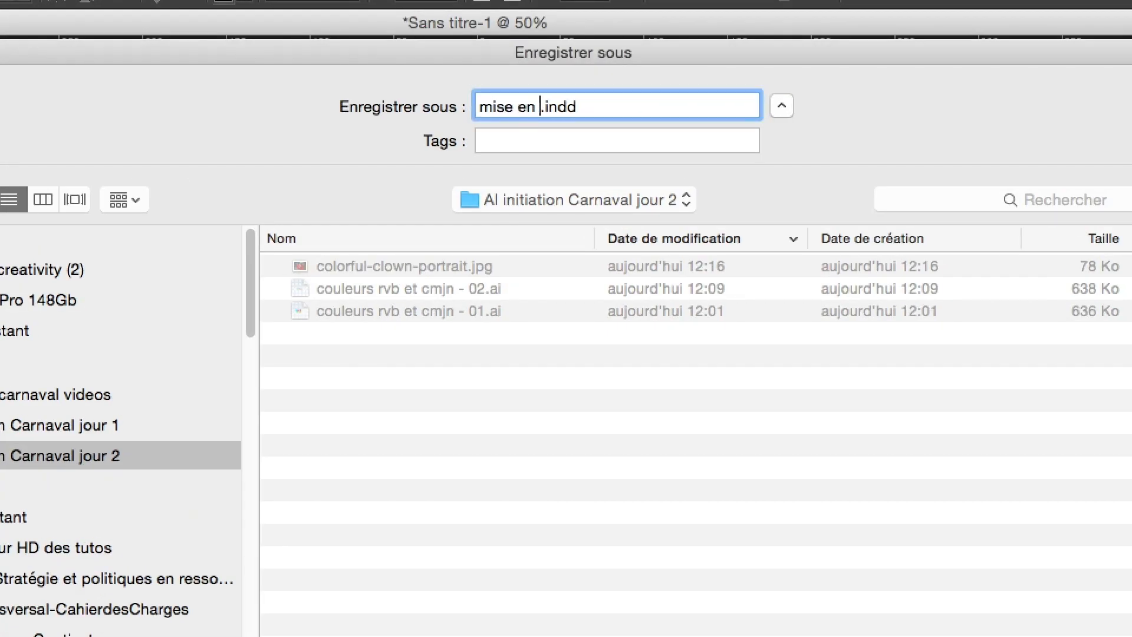
type(" du rgb")
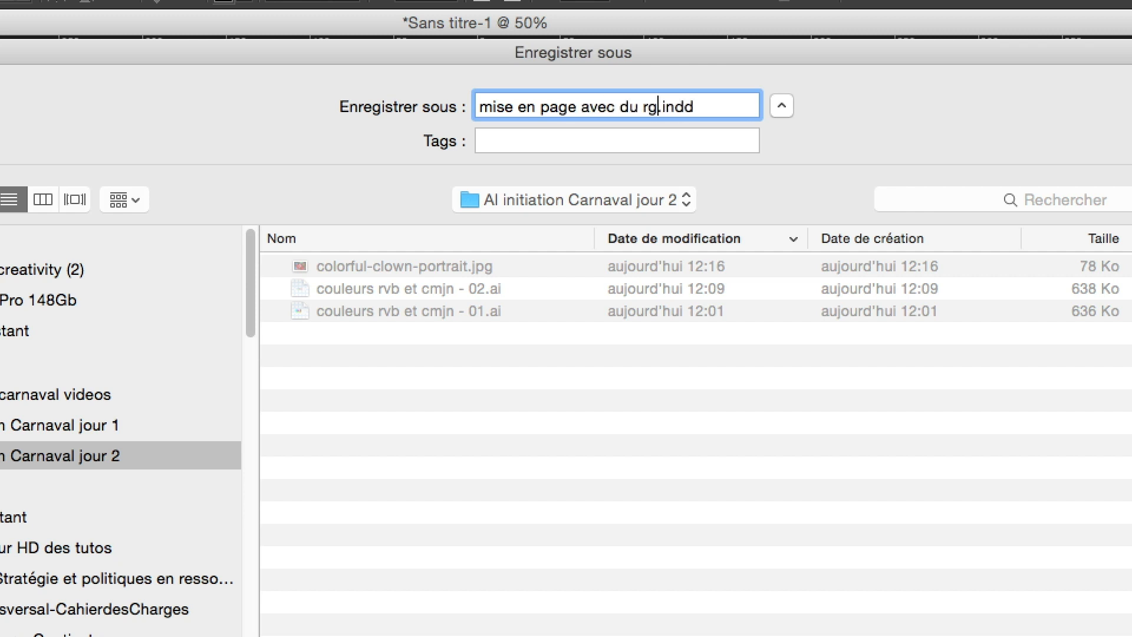
type(" - 01")
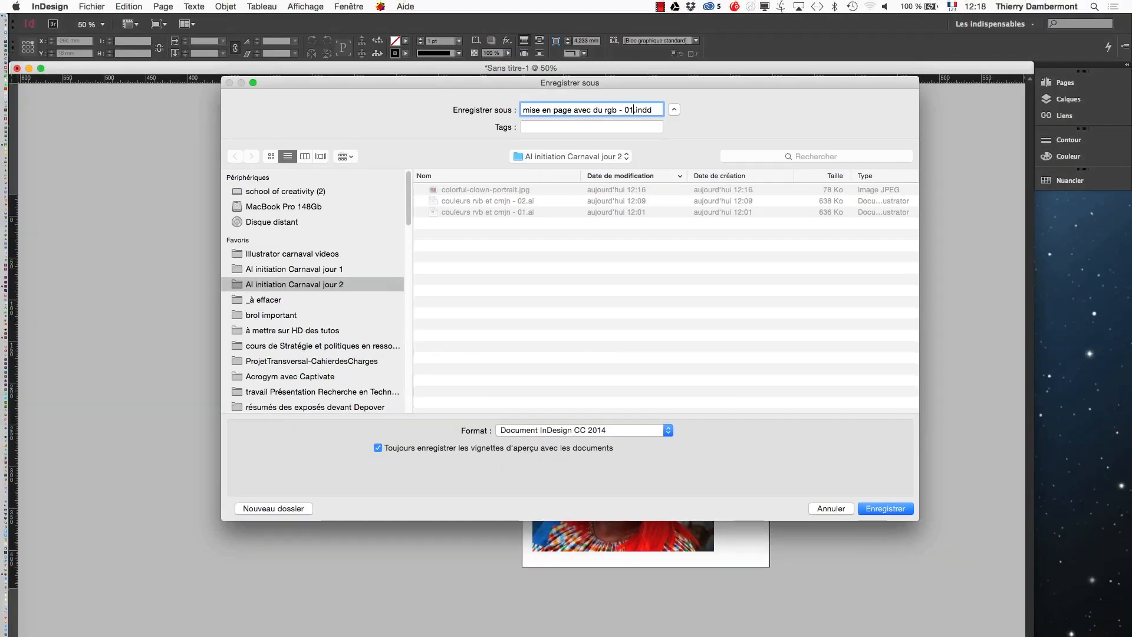
left_click(890, 508)
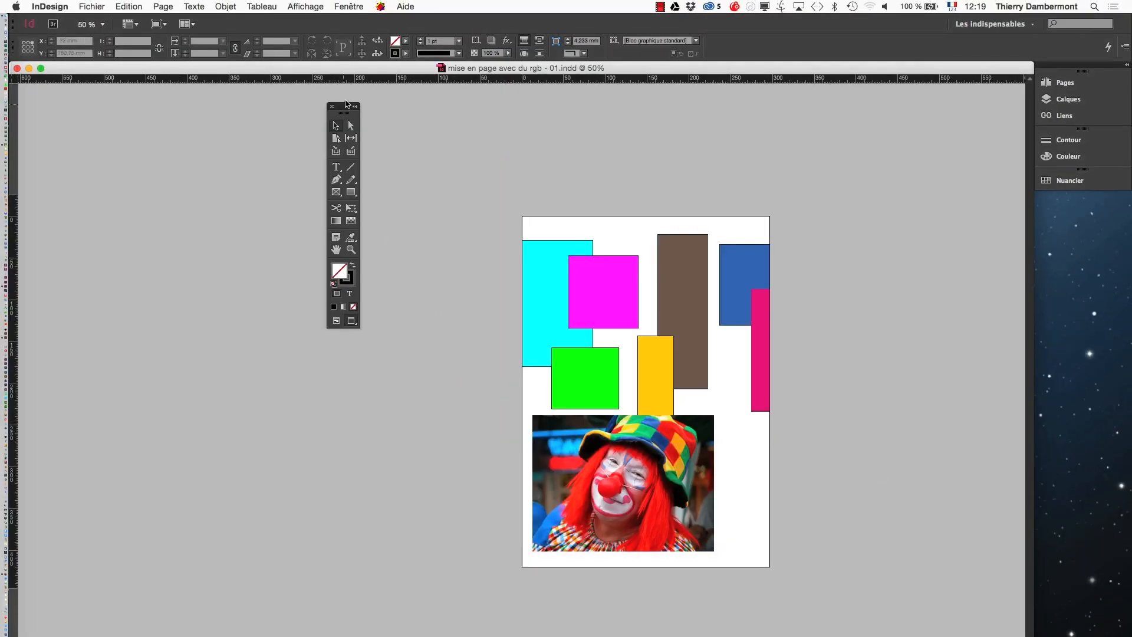
Step: Draw a rectangle about 71 by 163 mm beside the clown picture, extending past the page's right edge
left_click_drag(348, 106, 175, 95)
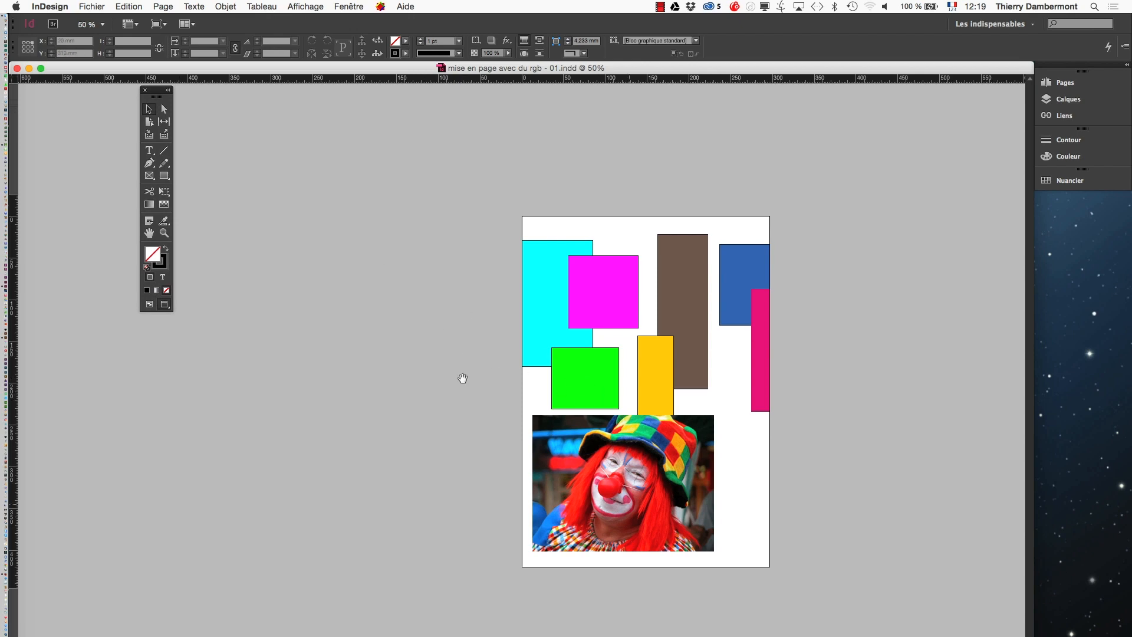
key("super+equal")
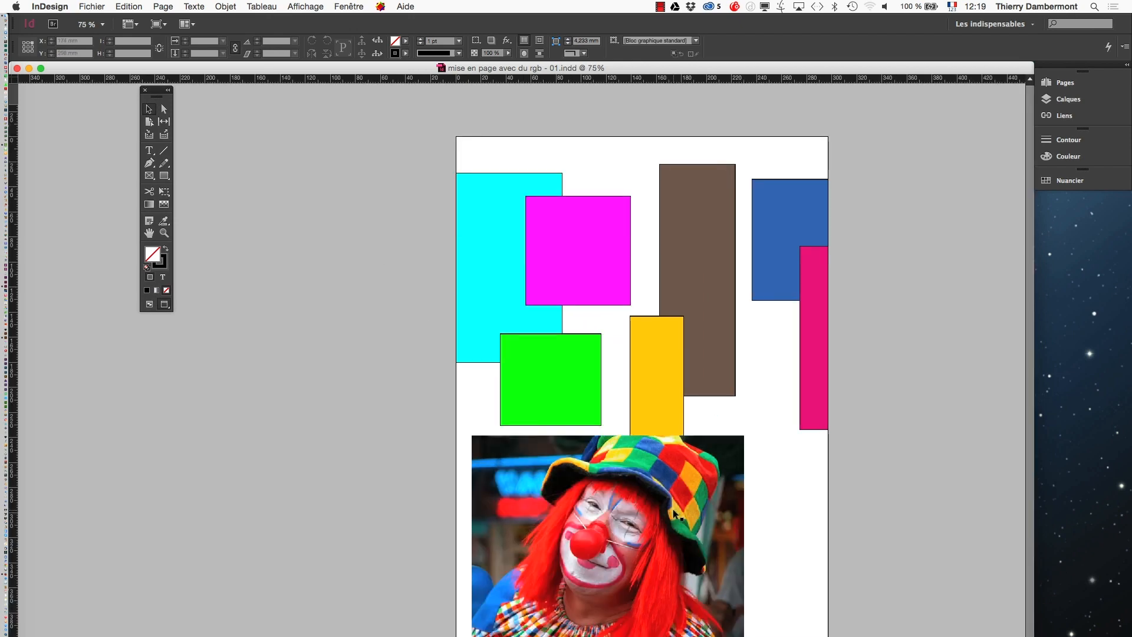
left_click(165, 175)
left_click_drag(852, 436, 764, 636)
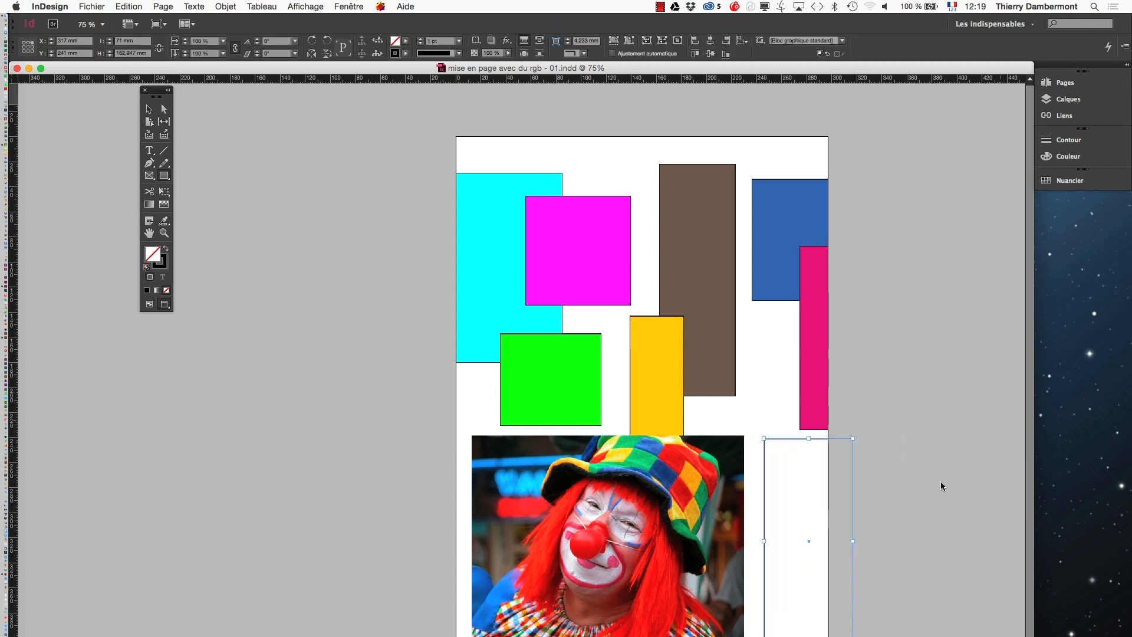
Step: Open the swatches as a floating list, lengthen it to show every colour and place it beside the page
left_click(1078, 179)
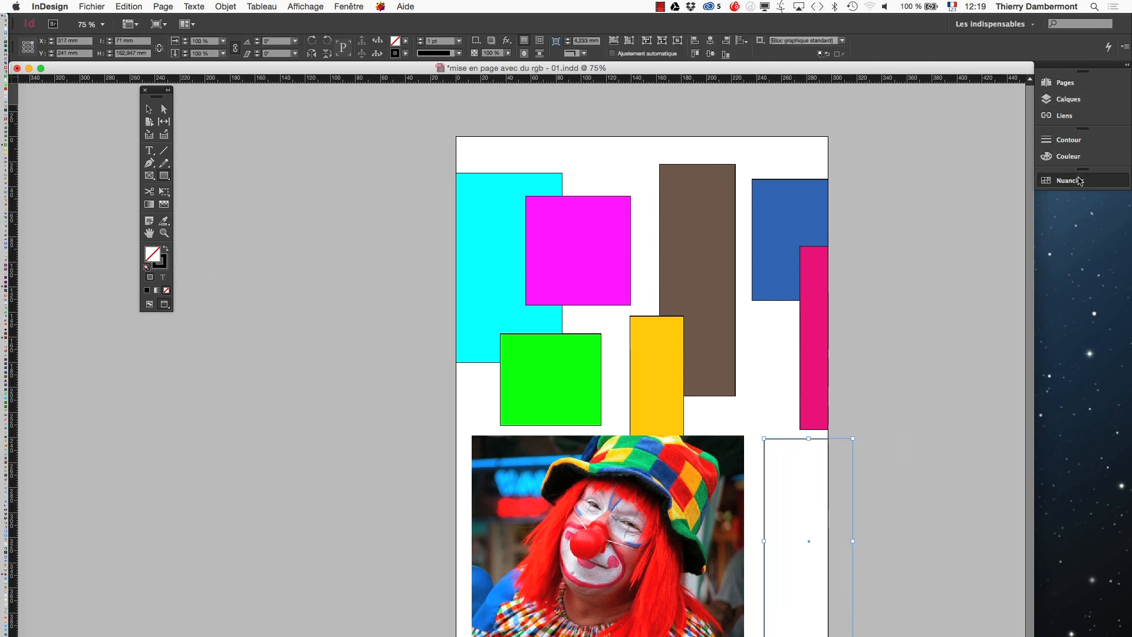
left_click_drag(933, 171, 557, 99)
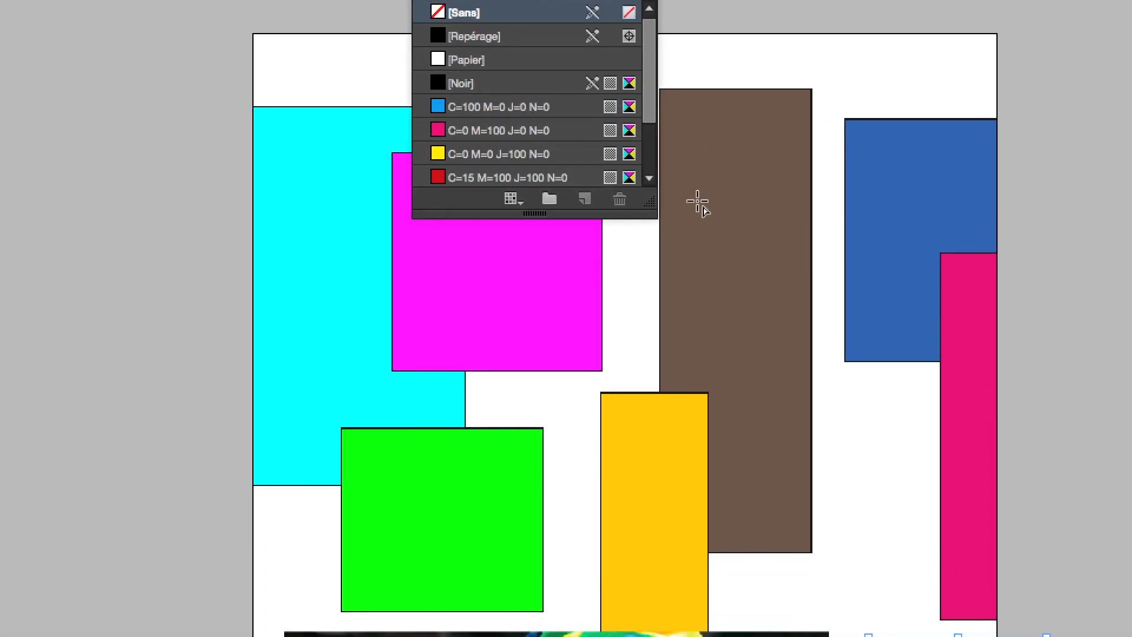
left_click_drag(679, 200, 709, 417)
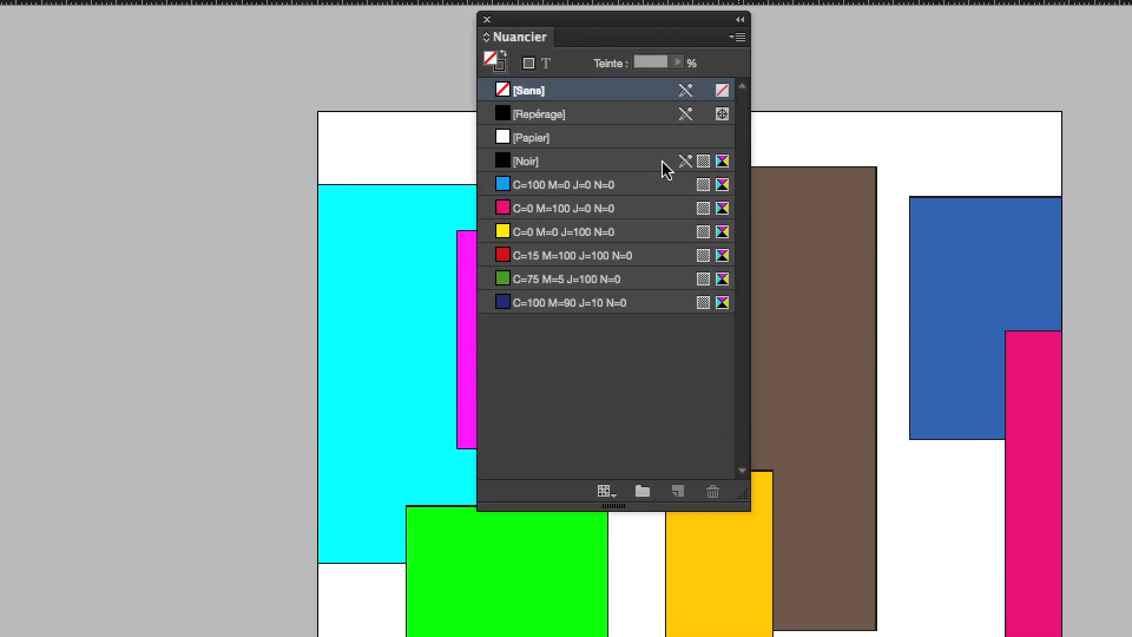
left_click_drag(646, 119, 881, 224)
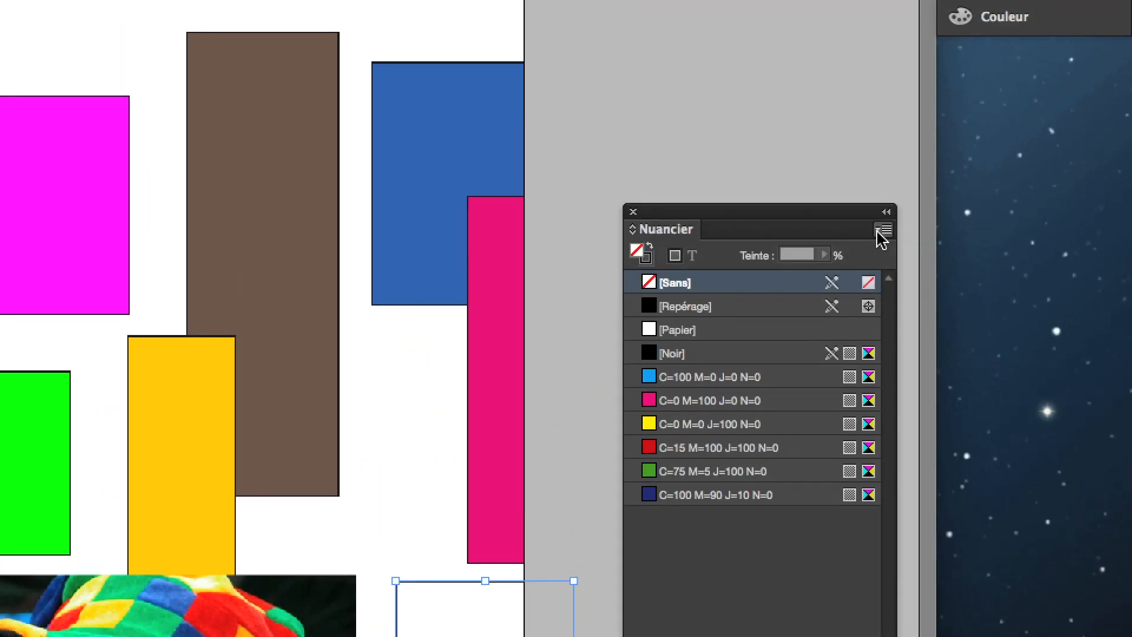
Step: Create a new RGB swatch with R=252 V=0 B=0 as the fill of the new rectangle
left_click(886, 148)
left_click(863, 240)
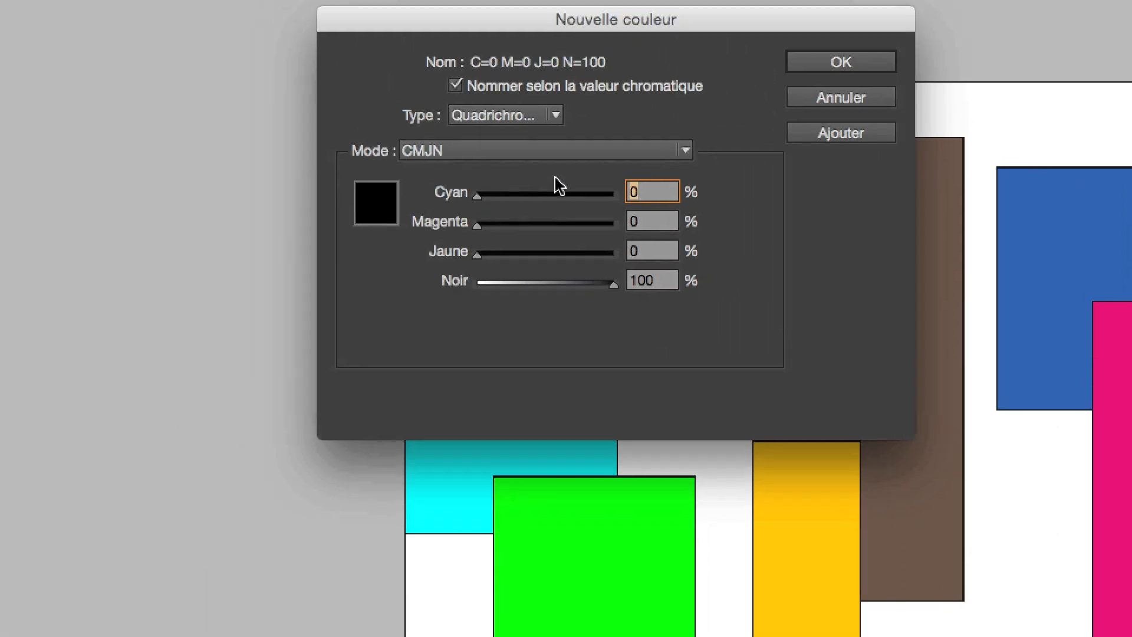
left_click(551, 174)
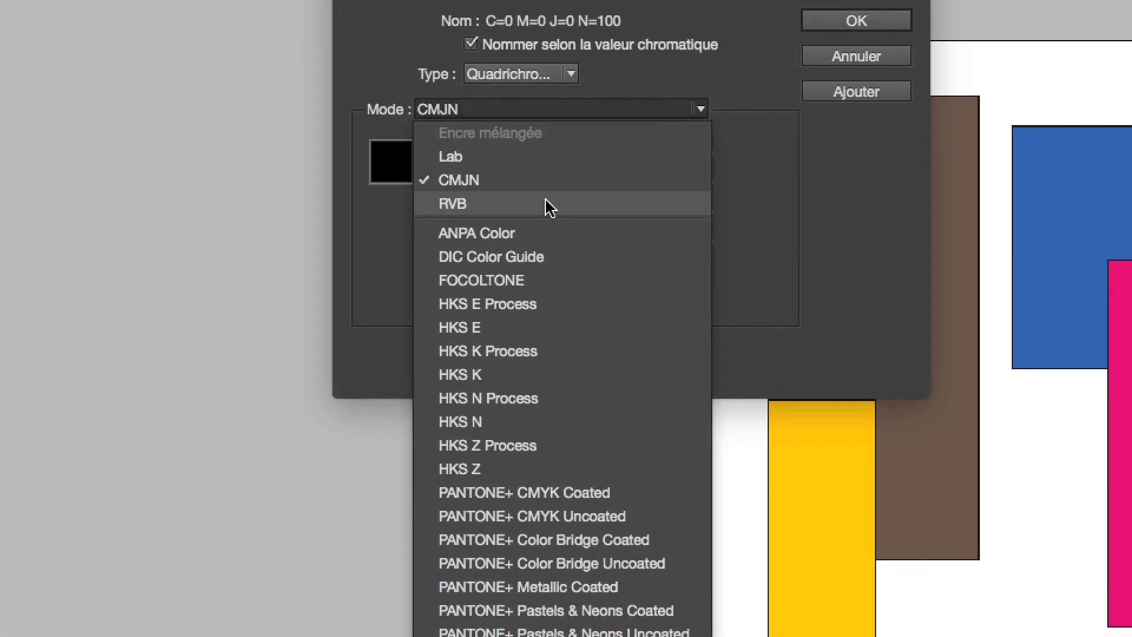
left_click(548, 266)
left_click_drag(493, 216, 630, 221)
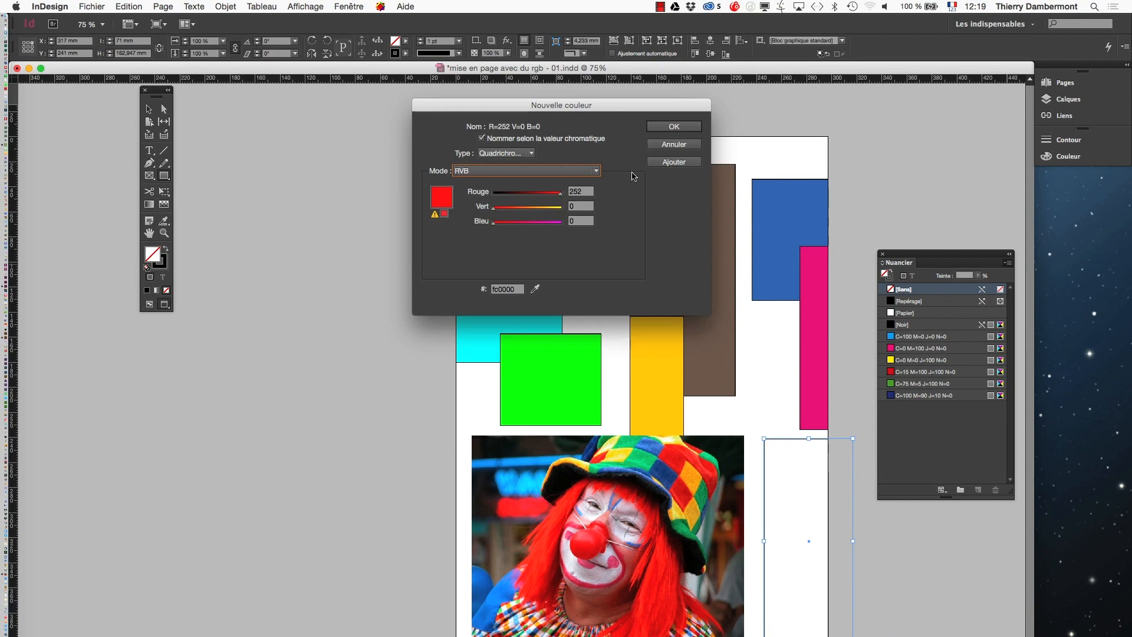
left_click(682, 126)
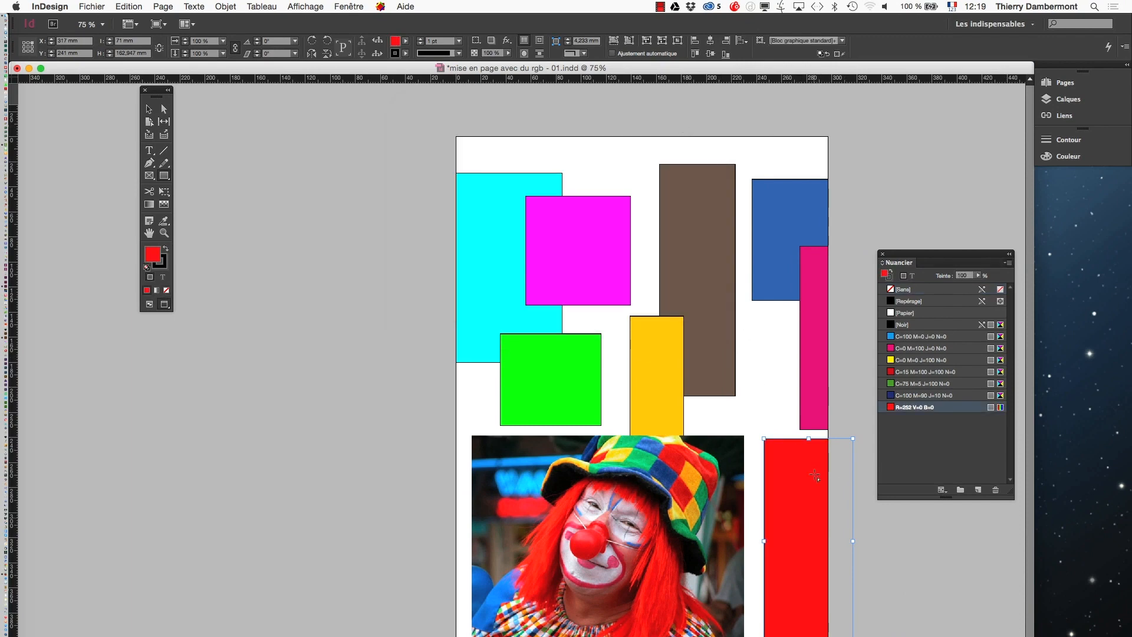
Step: Draw a text frame about 245 by 117 mm across the upper part of the page and enter "Clowns !"
scroll(802, 510, "up", 1)
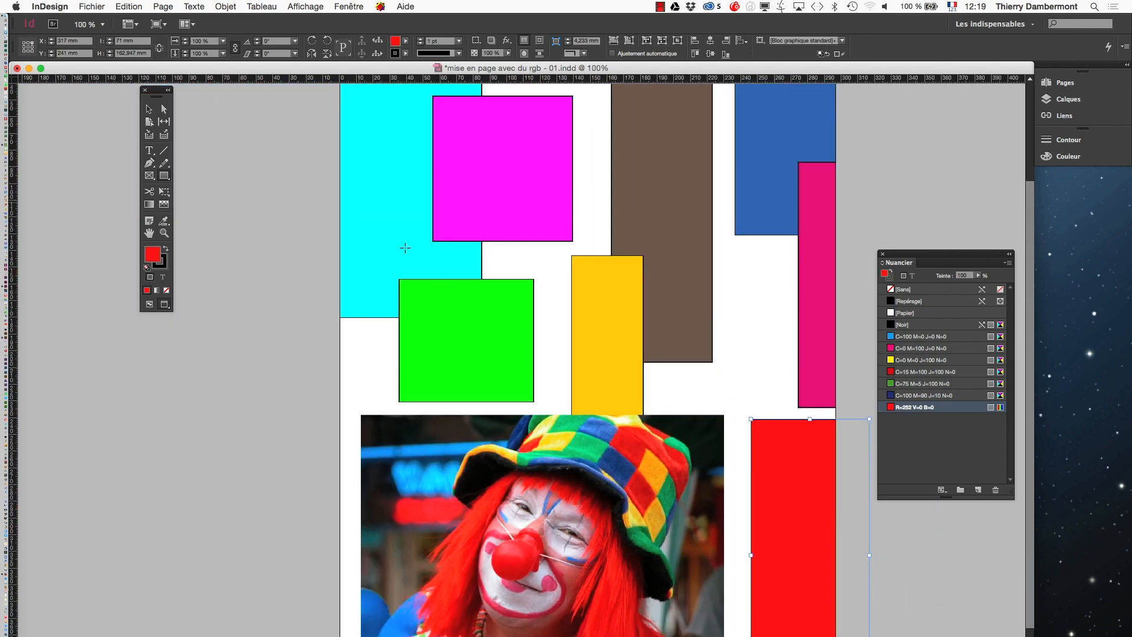
left_click(150, 234)
scroll(498, 336, "down", 1)
left_click(149, 150)
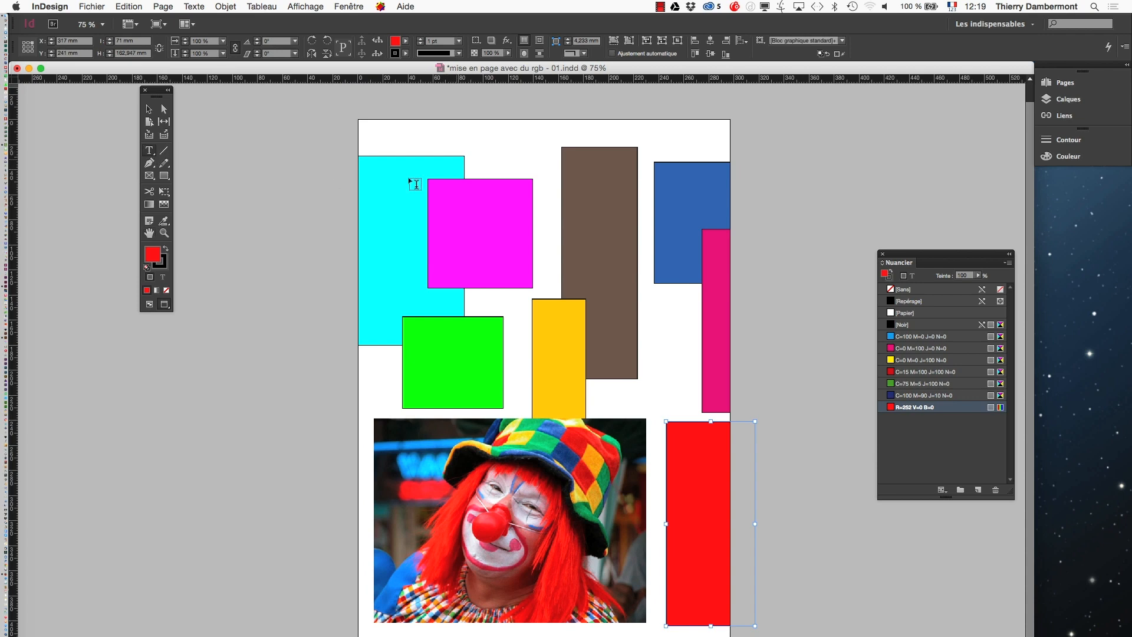
left_click_drag(391, 129, 694, 273)
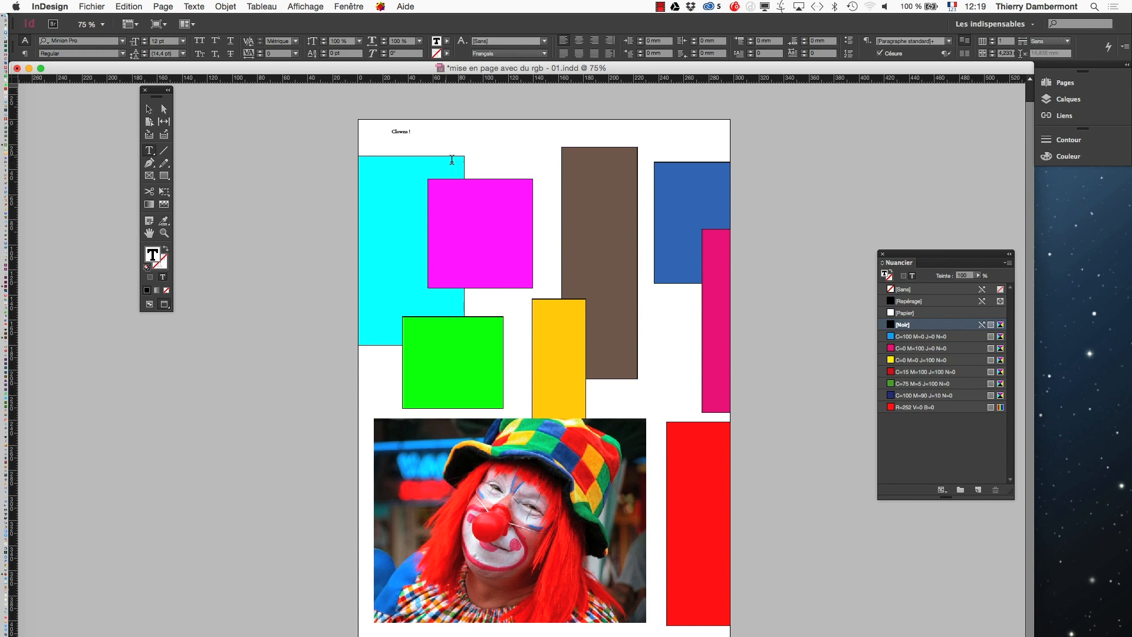
Step: Enlarge the "Clowns !" text to 190 pt and fit its frame to the text
left_click(148, 109)
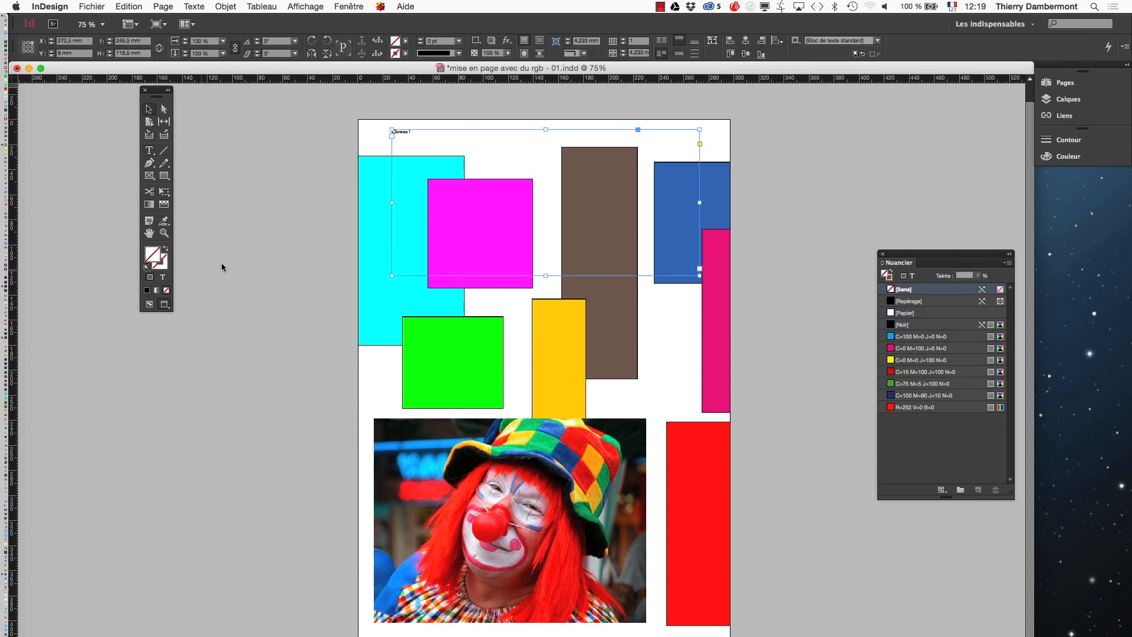
left_click(162, 277)
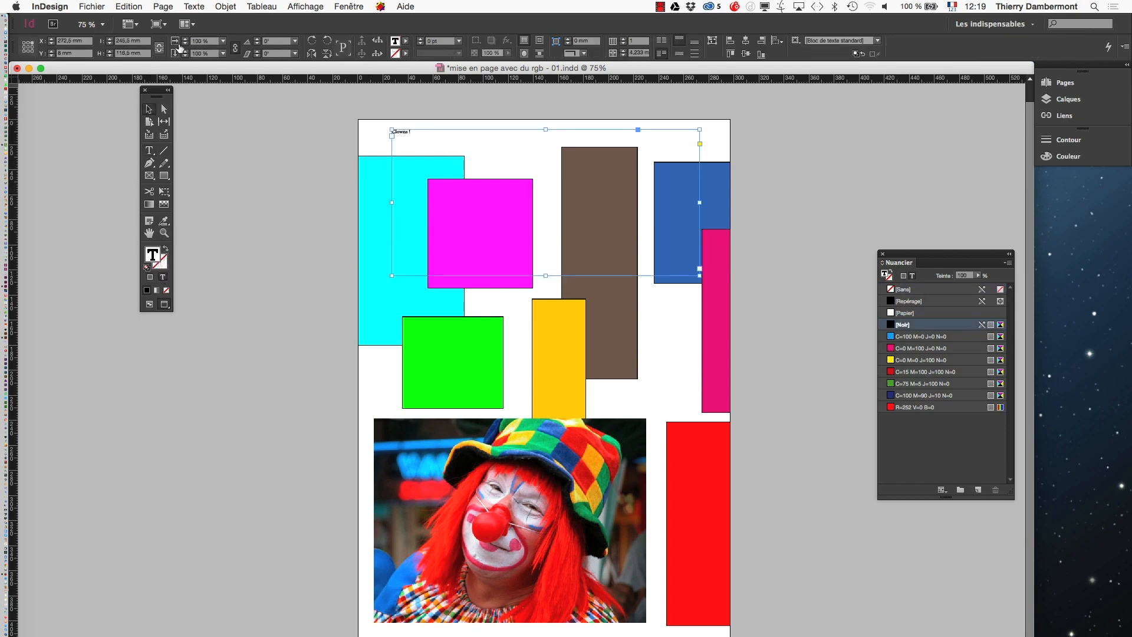
left_click(354, 6)
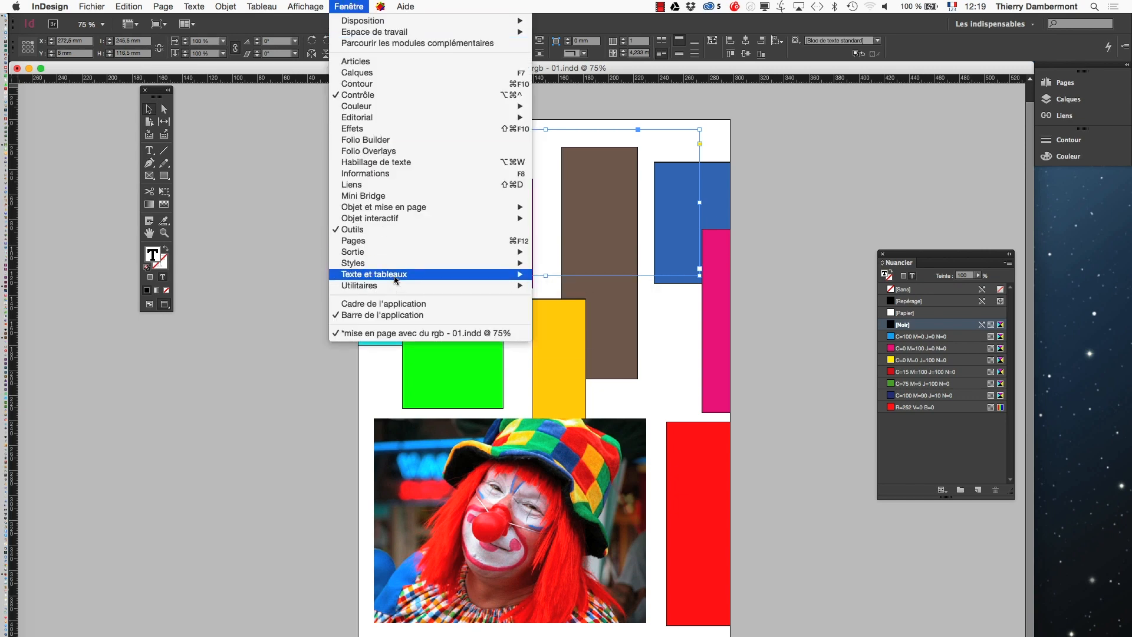
mouse_move(507, 275)
left_click(561, 285)
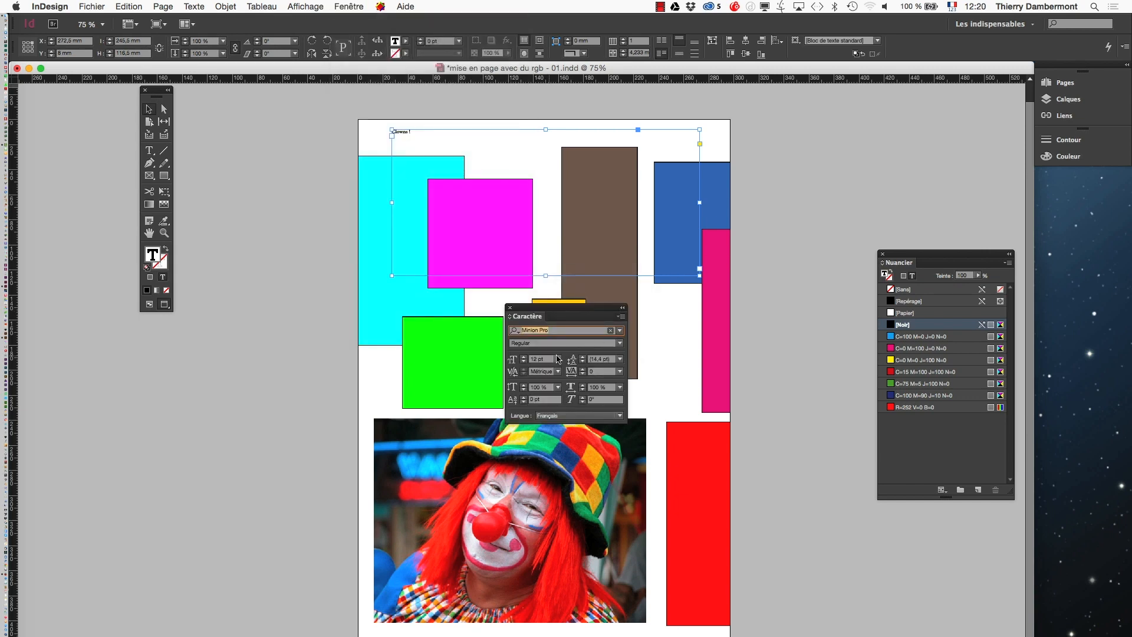
left_click(524, 356)
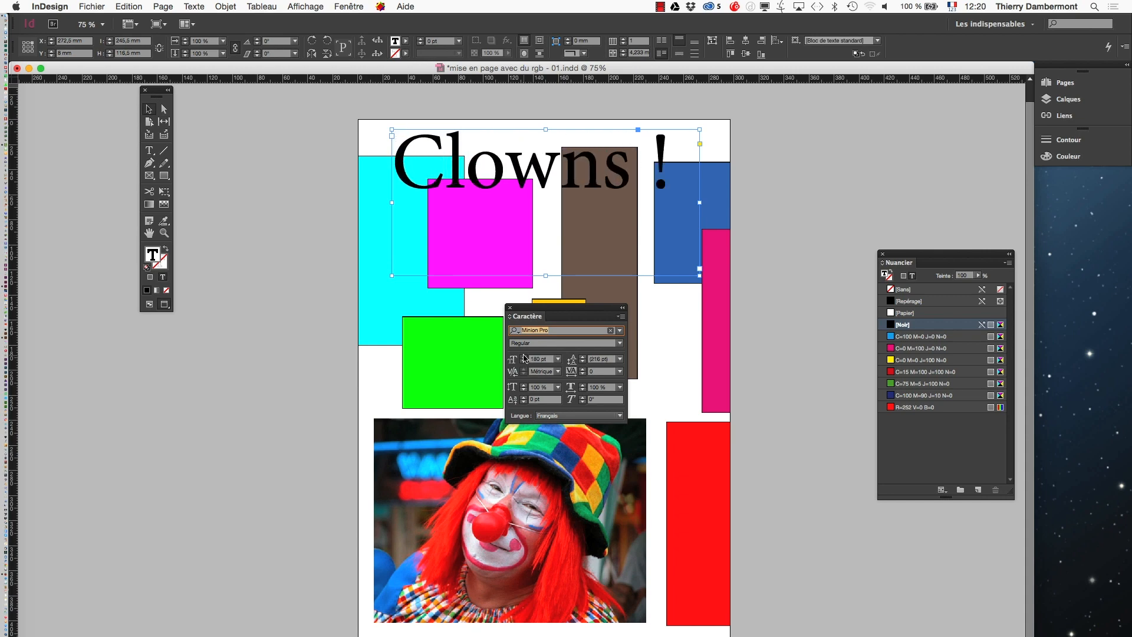
double_click(699, 274)
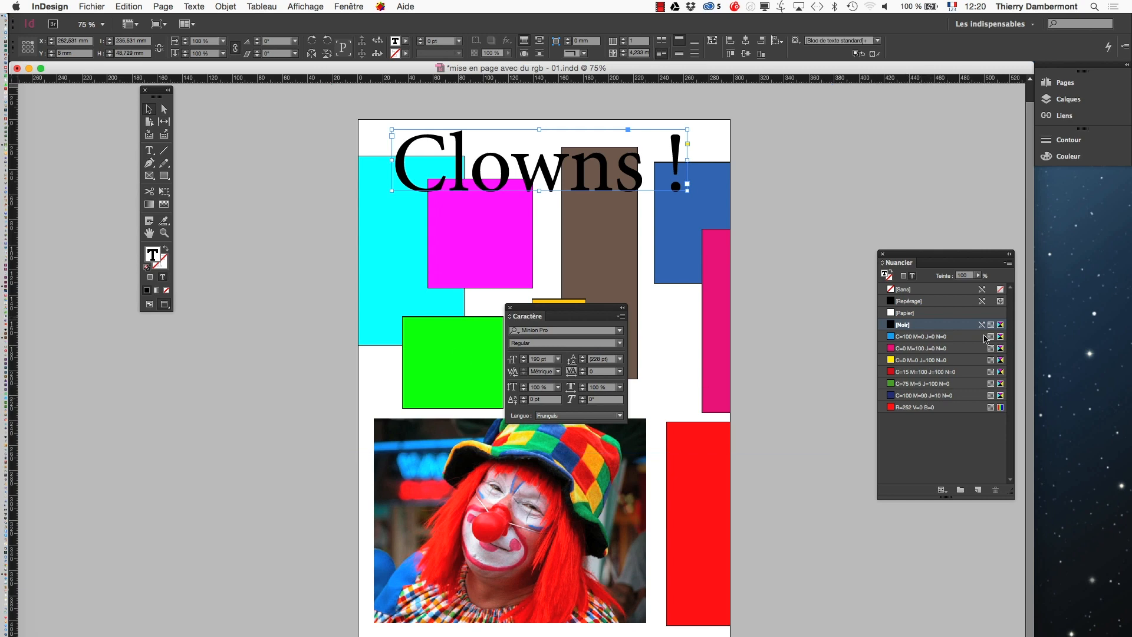
Step: Colour the "Clowns !" text with the R=252 V=0 B=0 swatch, and replace that fill with a new RGB swatch R=23 V=240 B=255
left_click(950, 407)
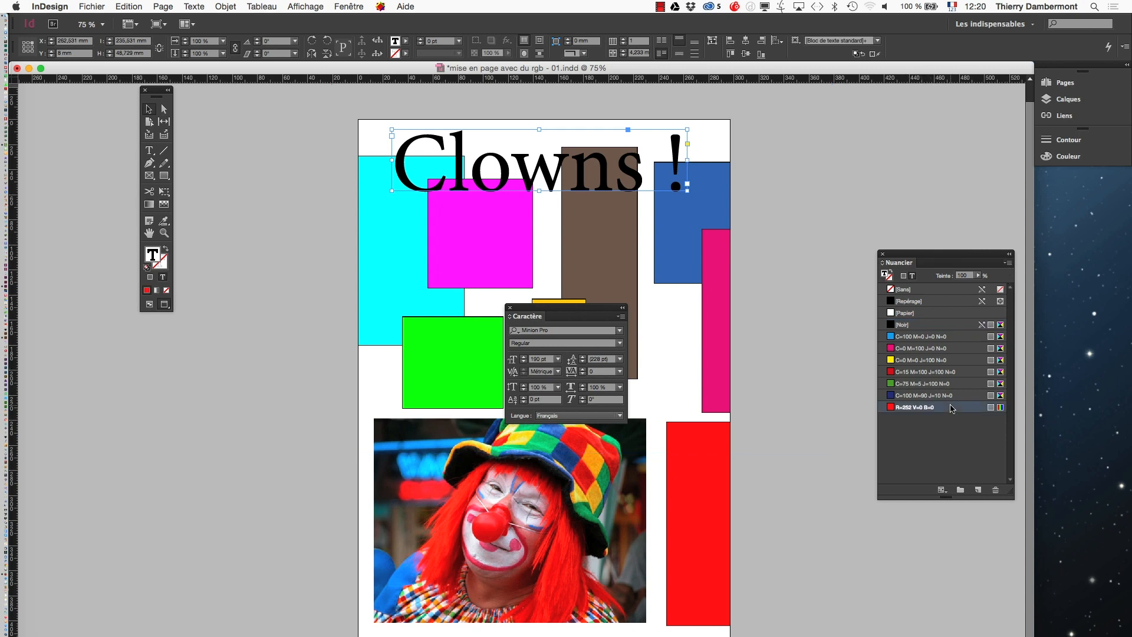
left_click(1007, 263)
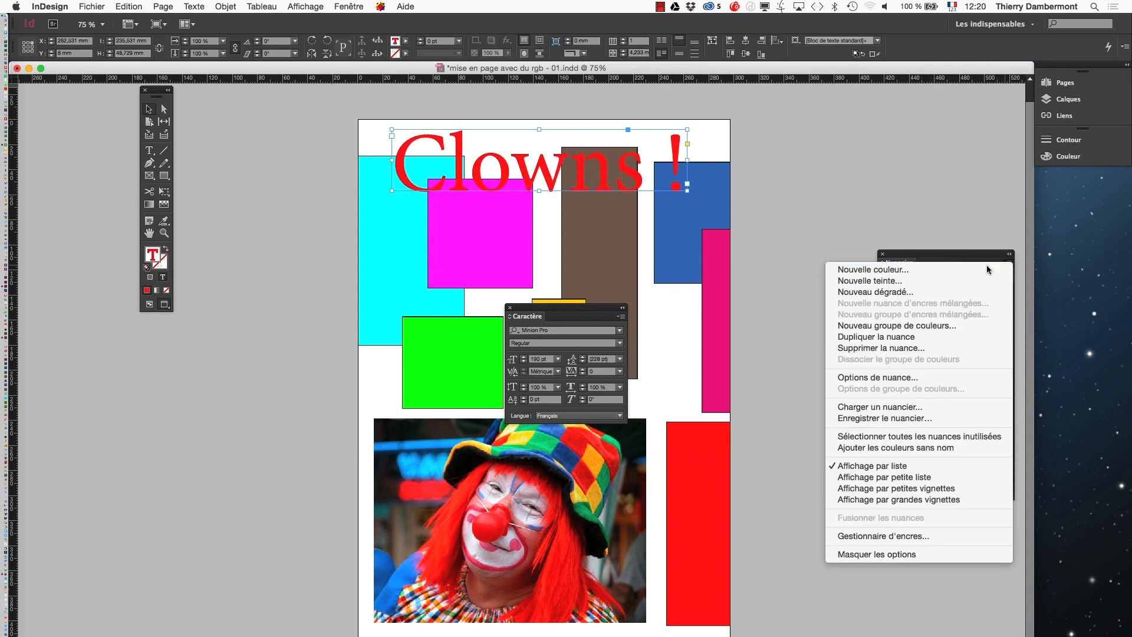
left_click(988, 268)
left_click_drag(514, 107, 873, 108)
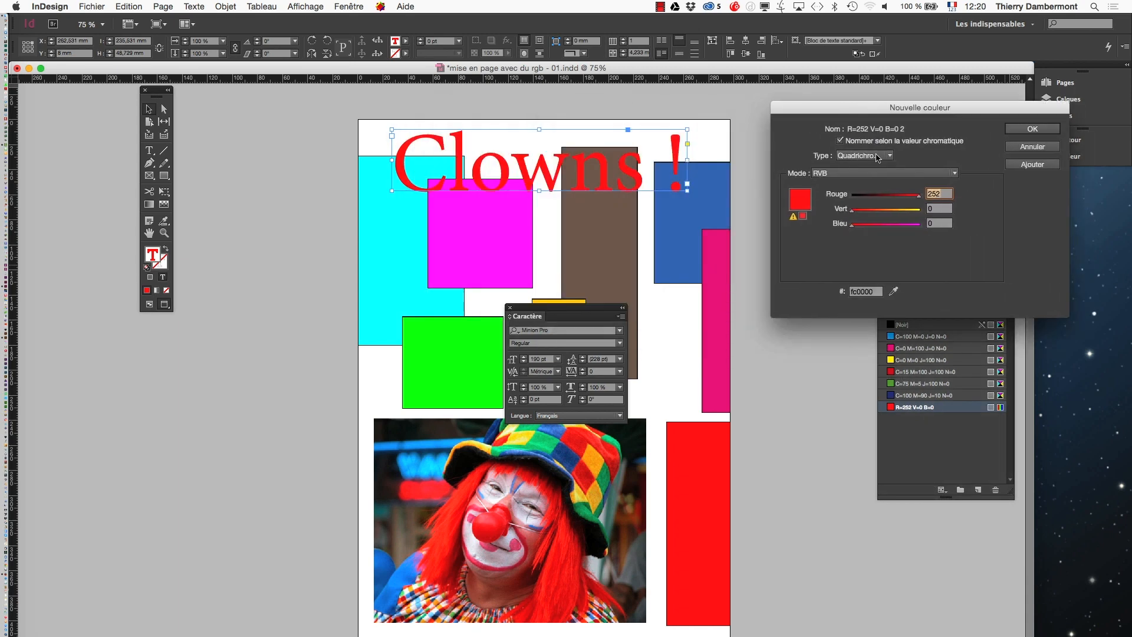
left_click_drag(892, 214, 898, 215)
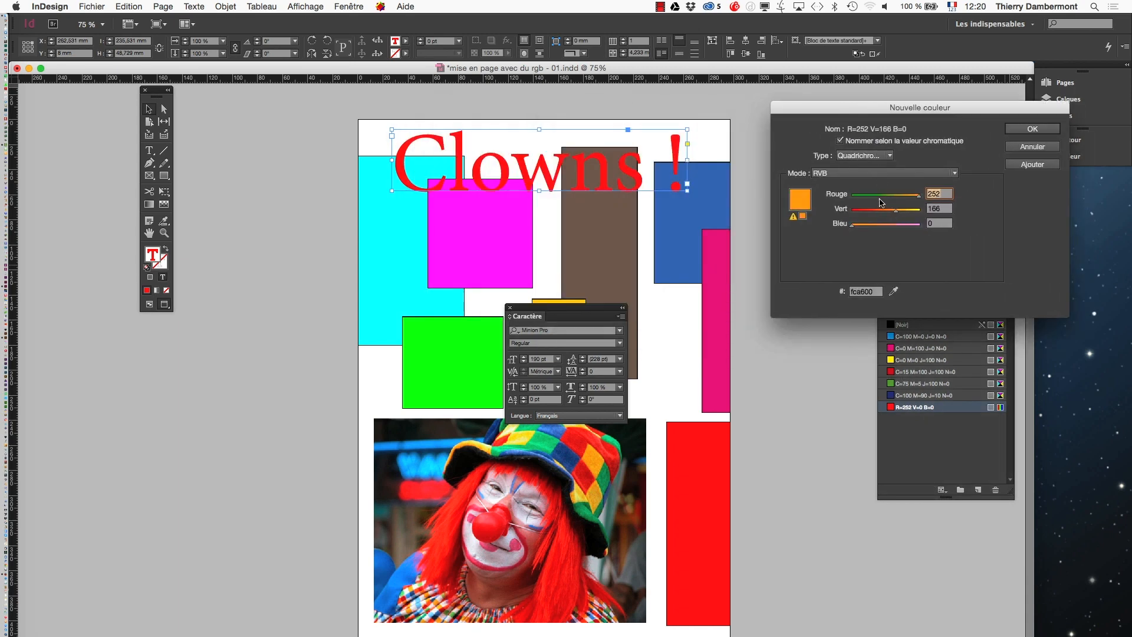
left_click(877, 197)
left_click(919, 225)
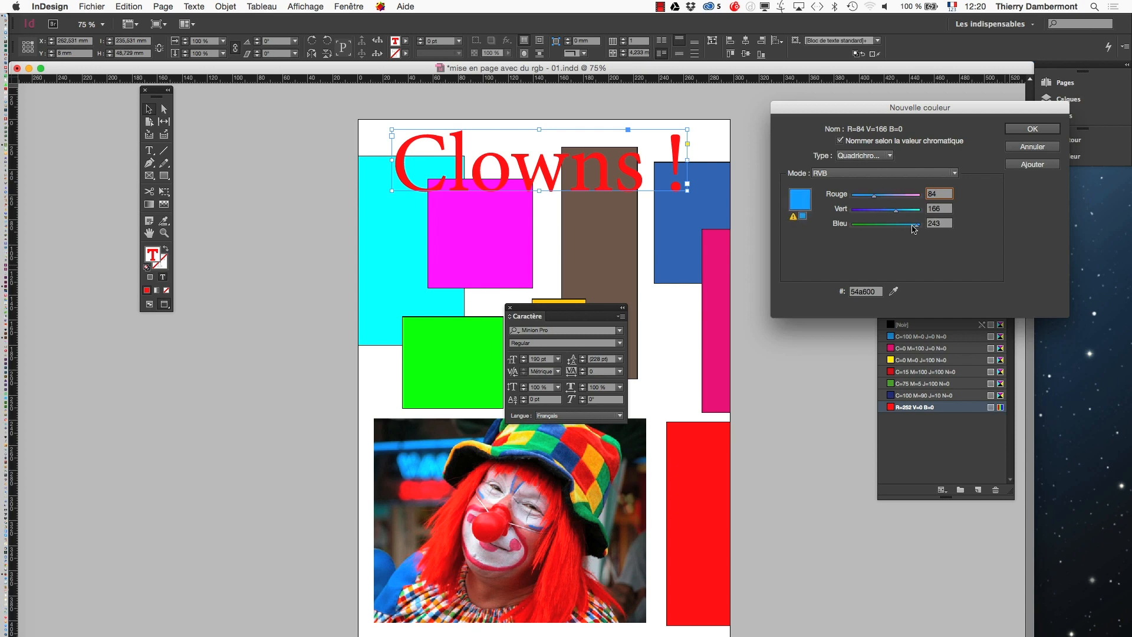
left_click(856, 198)
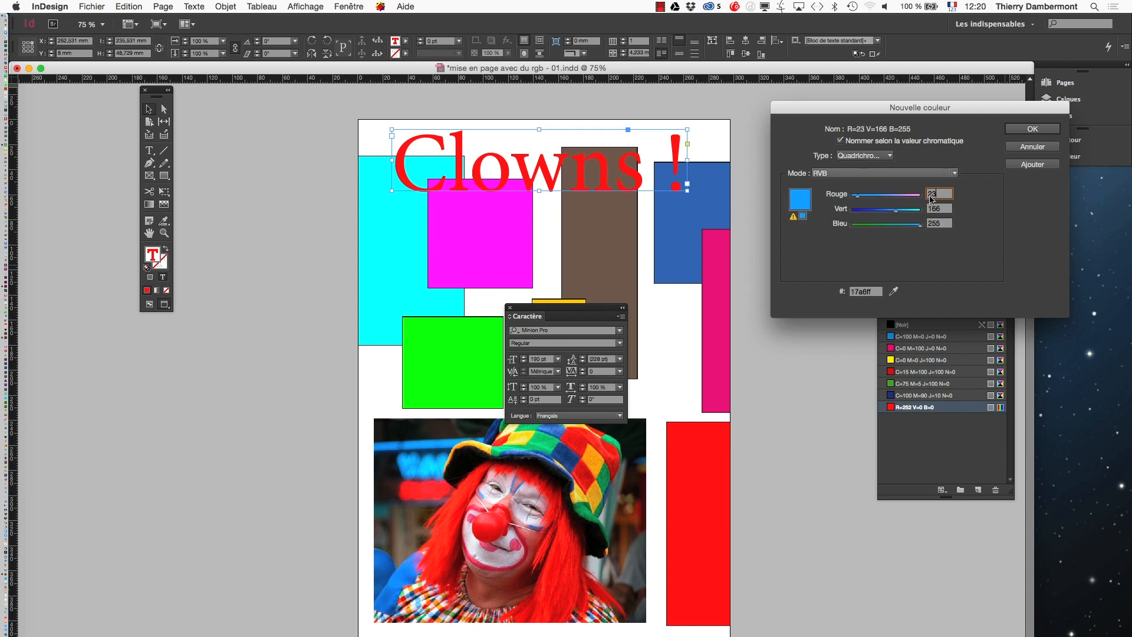
left_click_drag(892, 211, 915, 213)
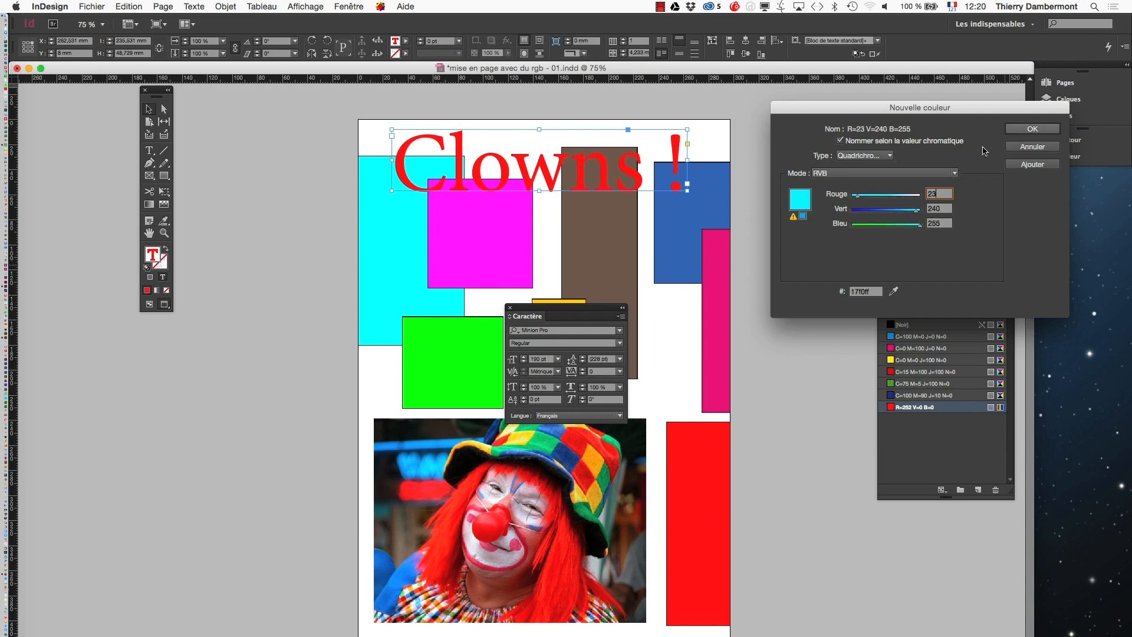
left_click(1033, 129)
Step: Apply a [Noir] stroke to the "Clowns !" text, set its weight to 4 pt and deselect the title
left_click(163, 265)
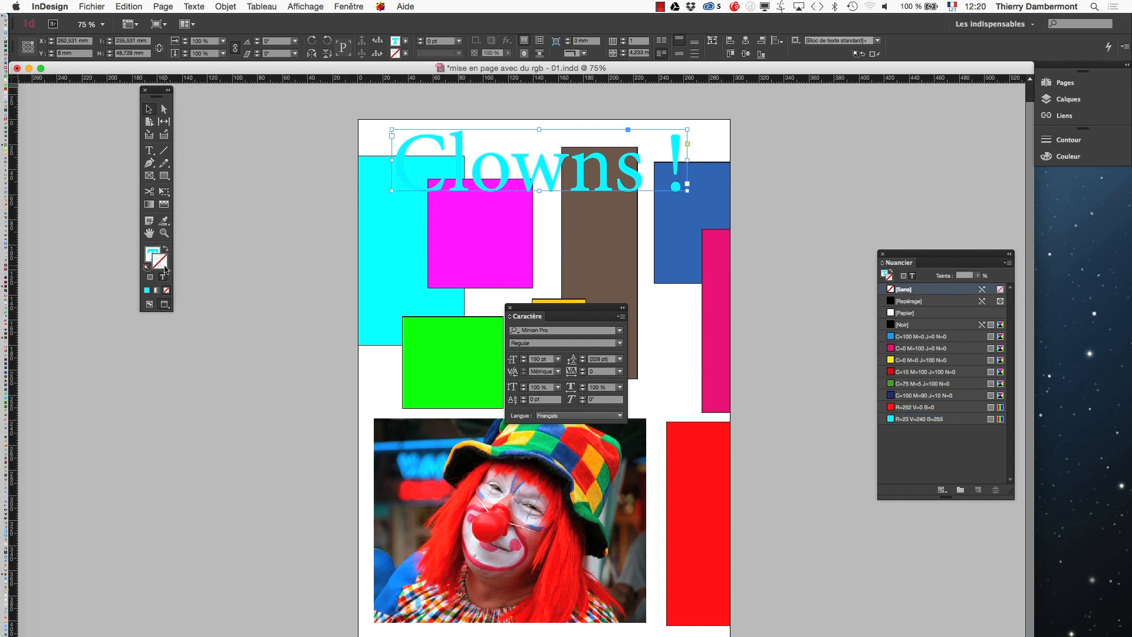
left_click(938, 328)
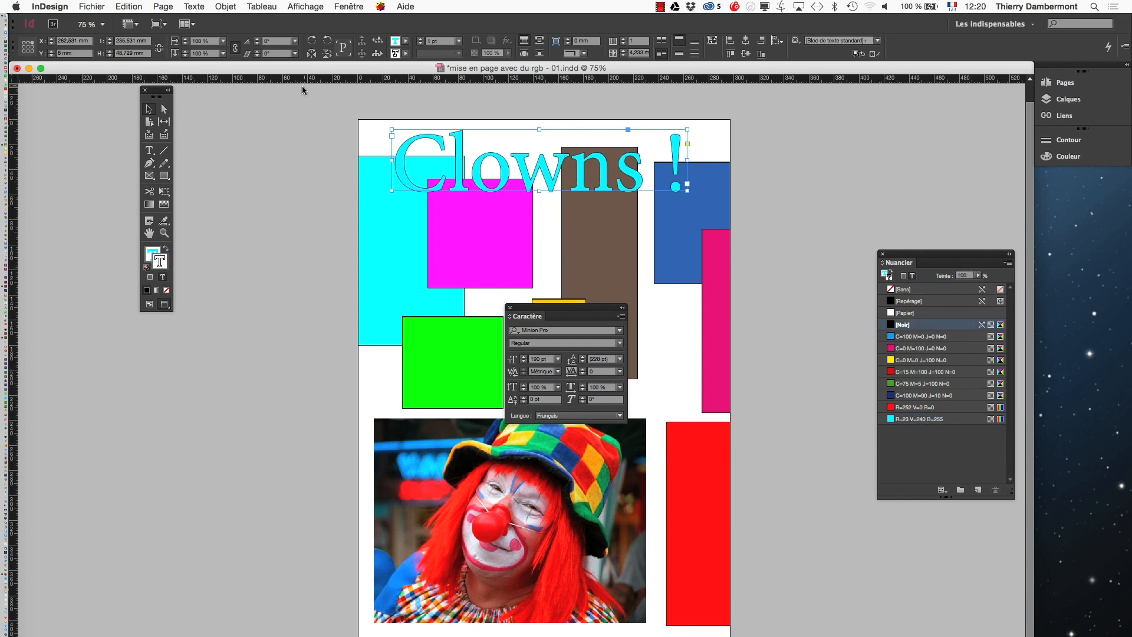
left_click(342, 5)
mouse_move(378, 267)
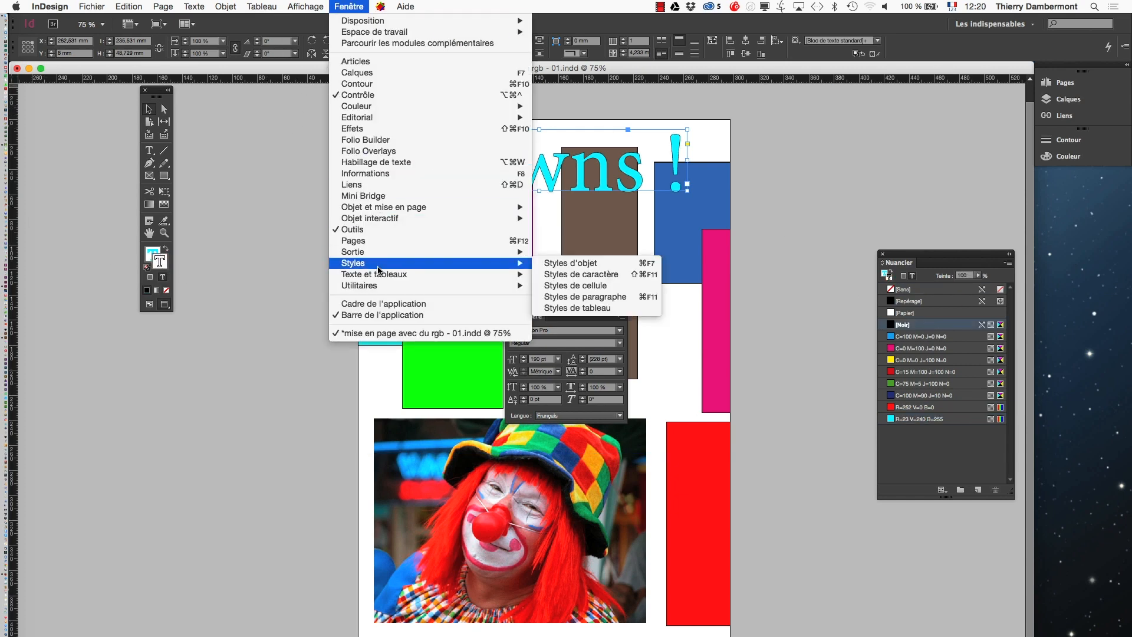
left_click(532, 131)
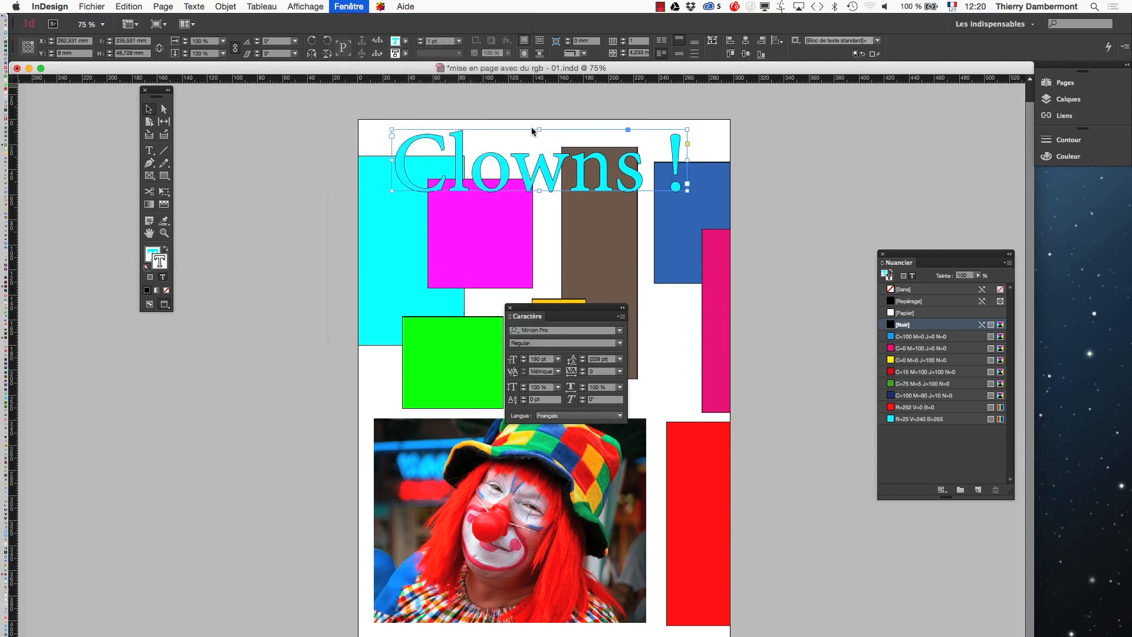
left_click(968, 144)
left_click(969, 144)
left_click(969, 144)
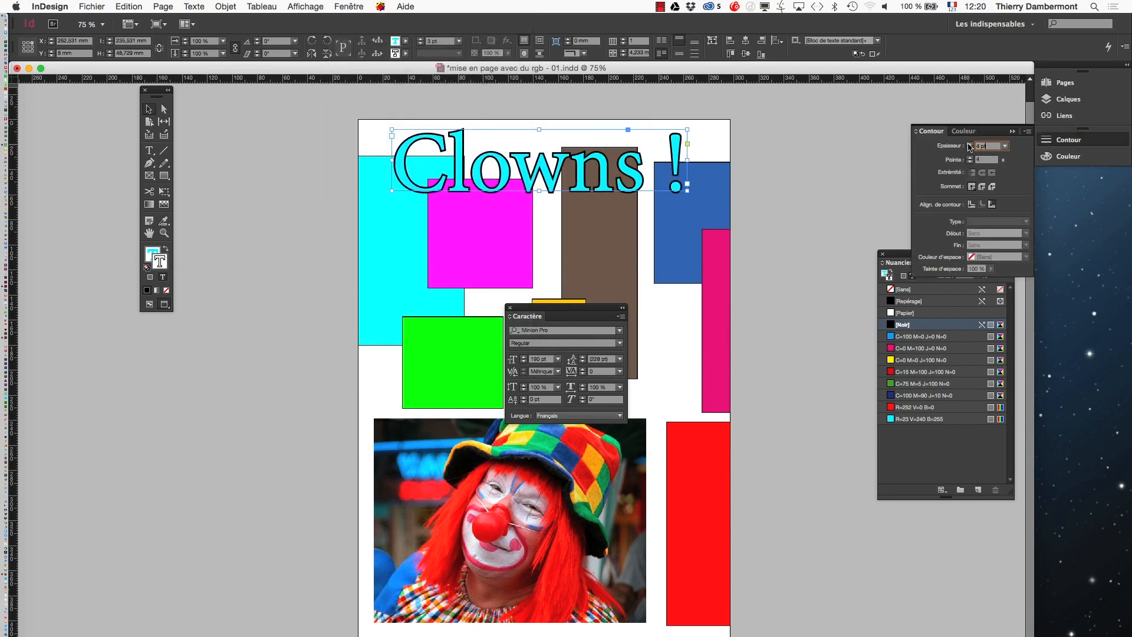
left_click(221, 175)
left_click(1010, 132)
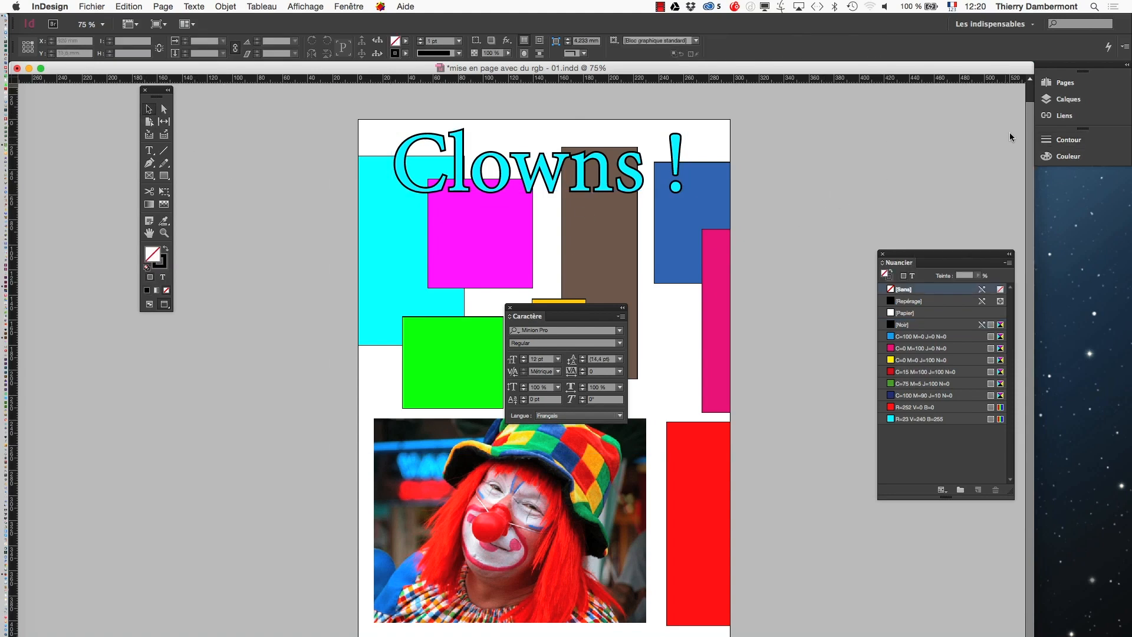
Step: Save the current InDesign layout with the outlined title under its existing file name
left_click(703, 495)
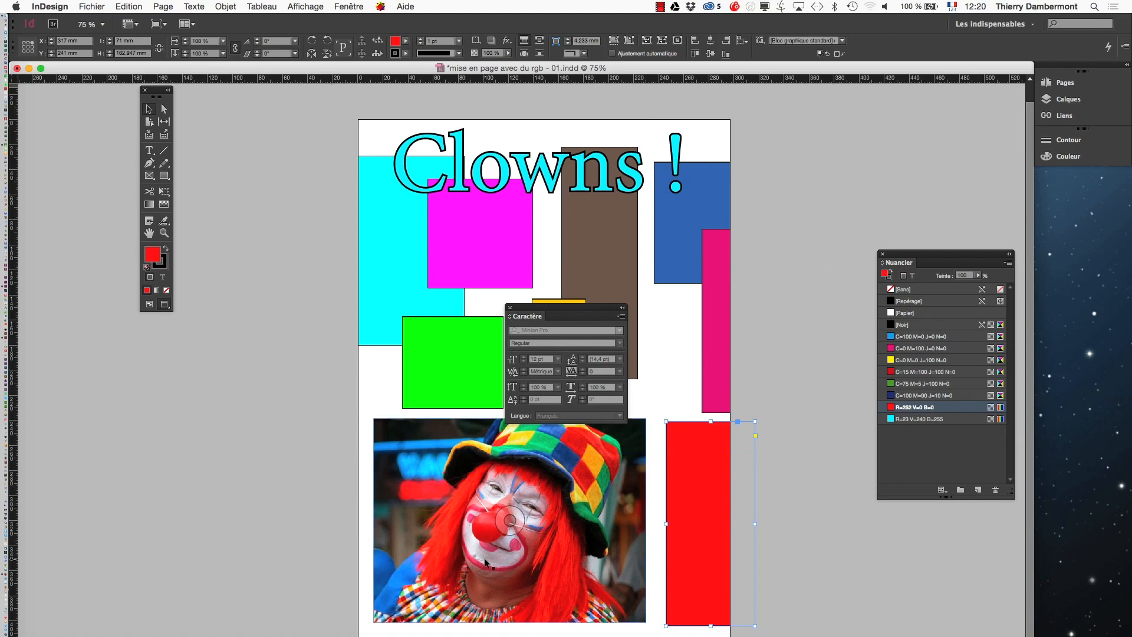
left_click(326, 517)
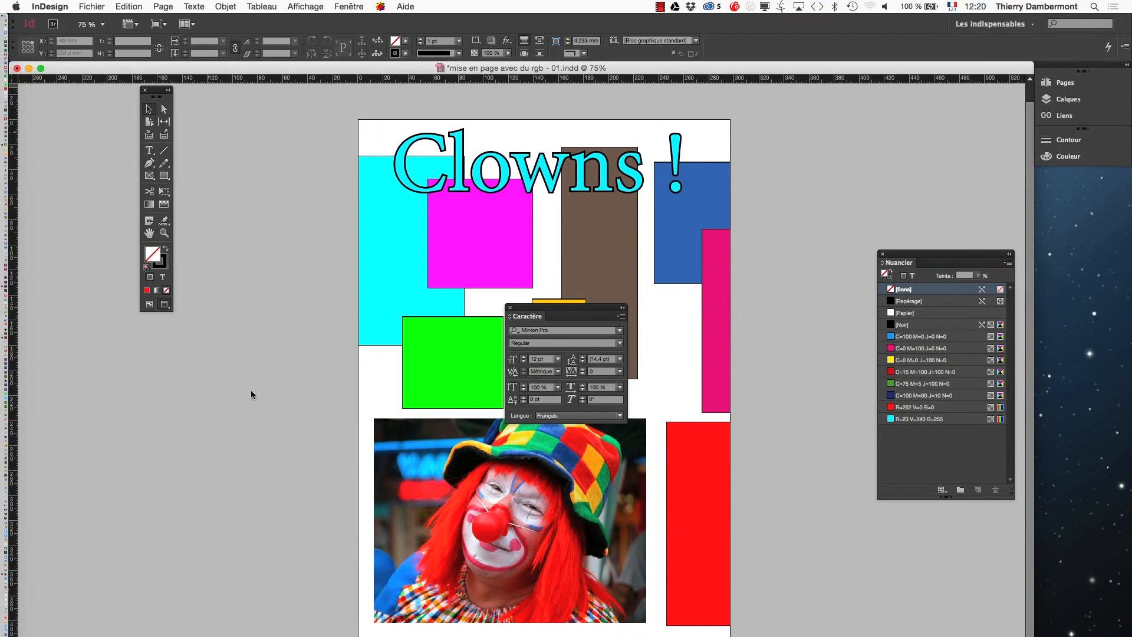
left_click(94, 7)
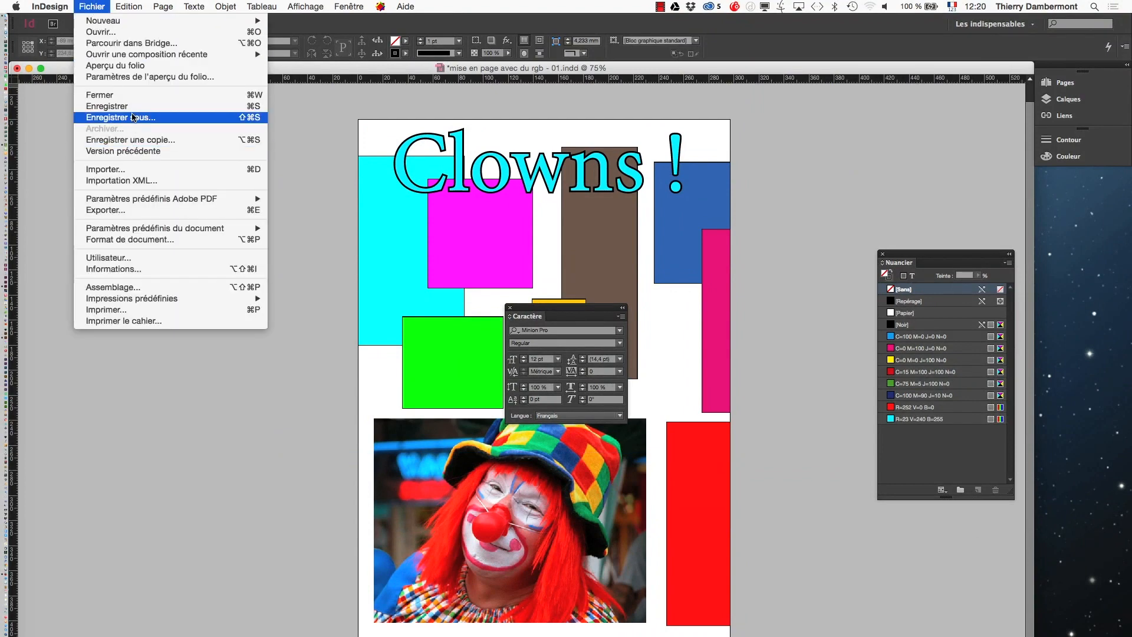
left_click(132, 106)
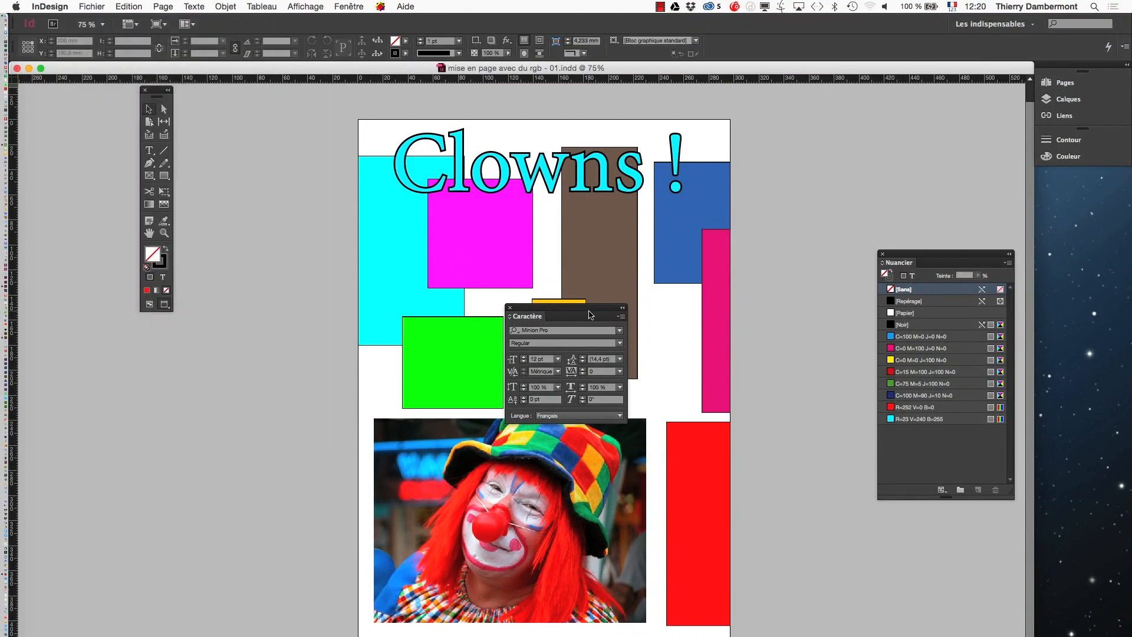
Step: Move the "Clowns !" title down about 50 mm so it overlaps the coloured rectangles, and save the document
left_click_drag(589, 313, 924, 123)
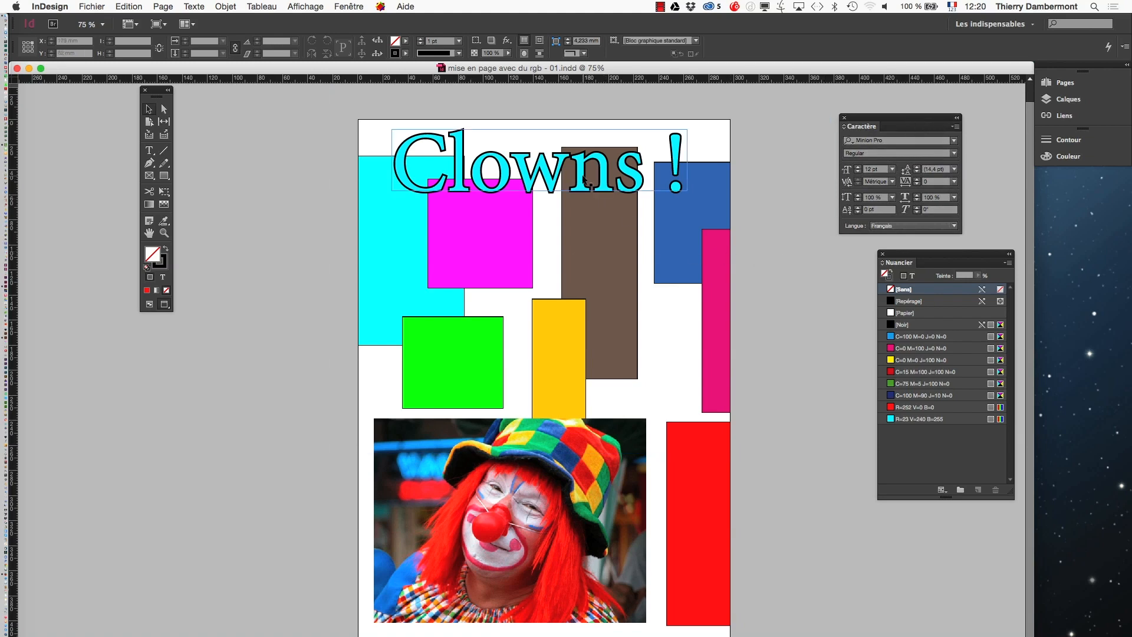
left_click_drag(584, 180, 582, 269)
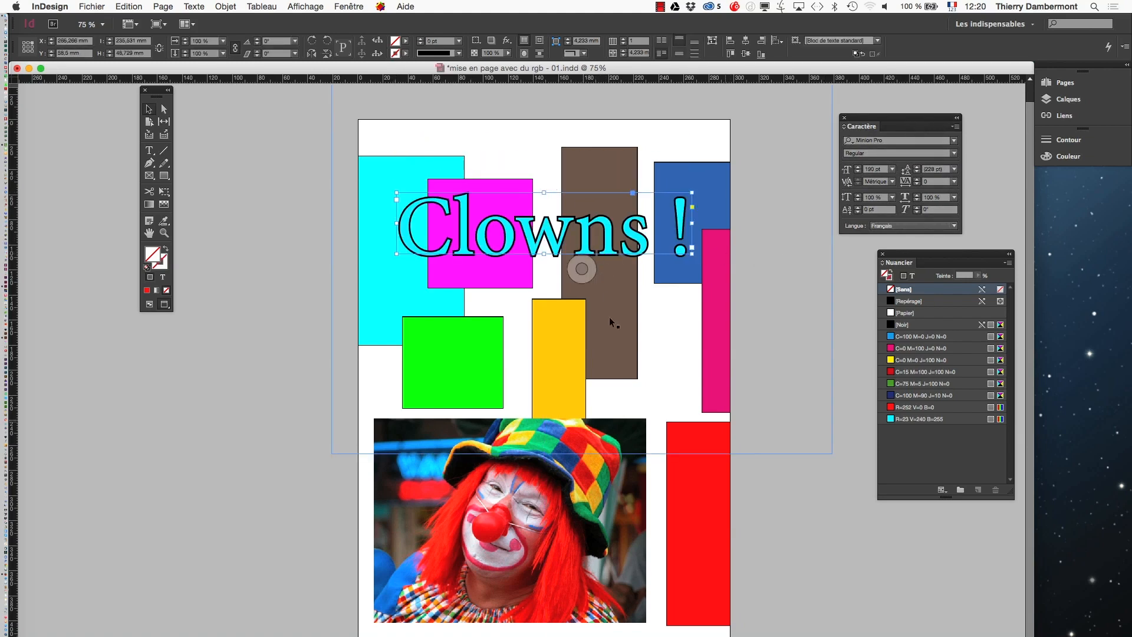
key("super+s")
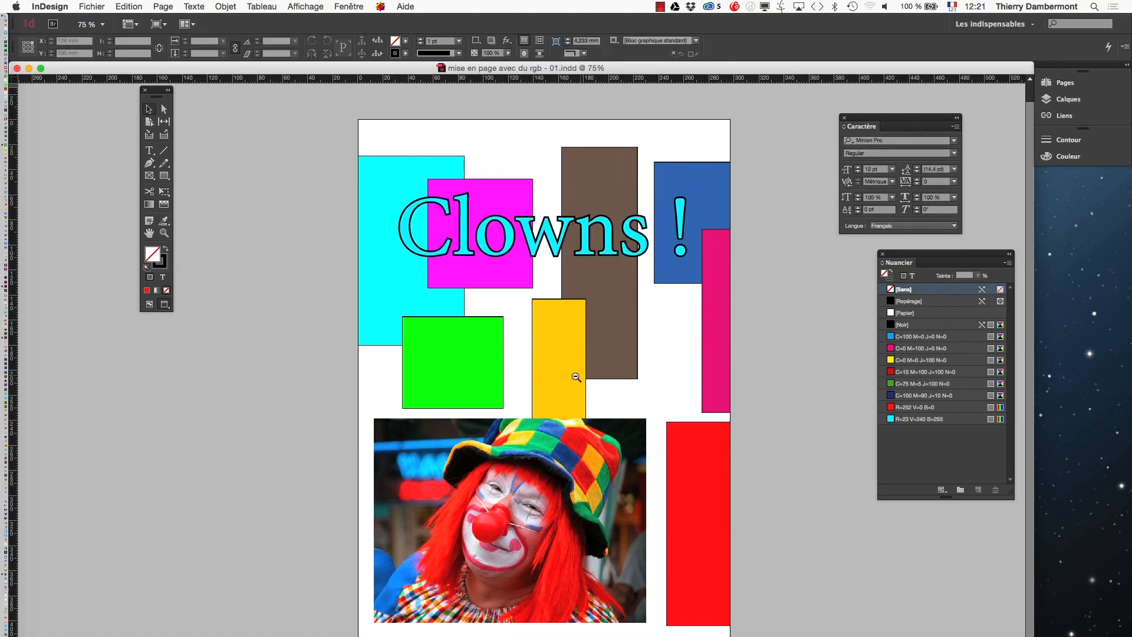
Step: Start exporting the layout in Adobe PDF (impression) format as "mise en page avec du rgb - 01 - vsCMJN.pdf" in the same folder
key("super+minus")
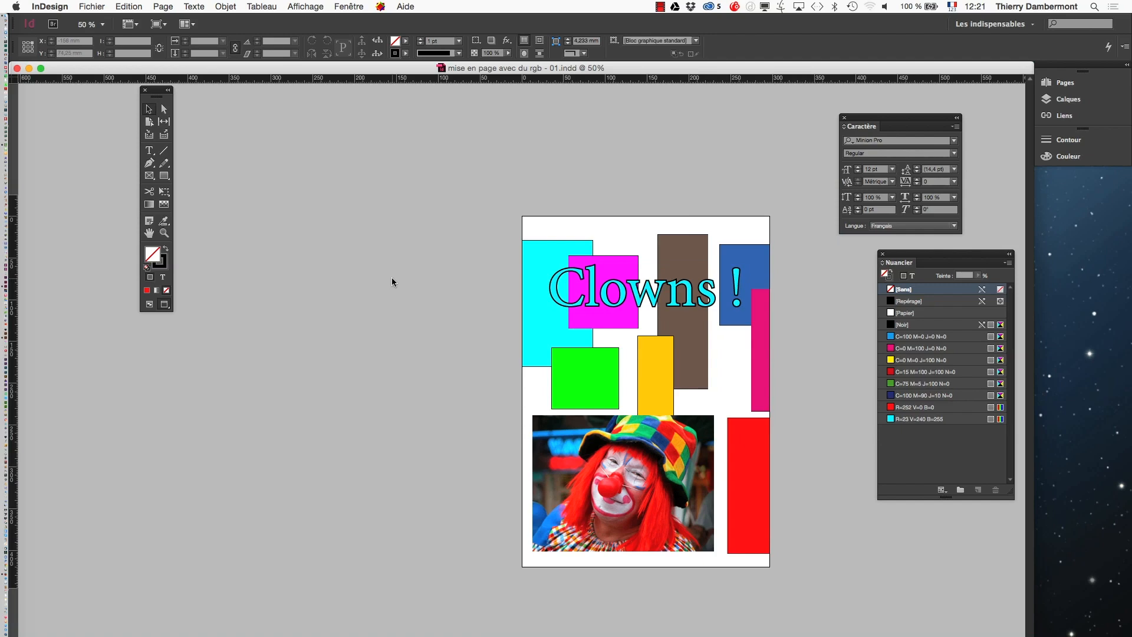
left_click(584, 301)
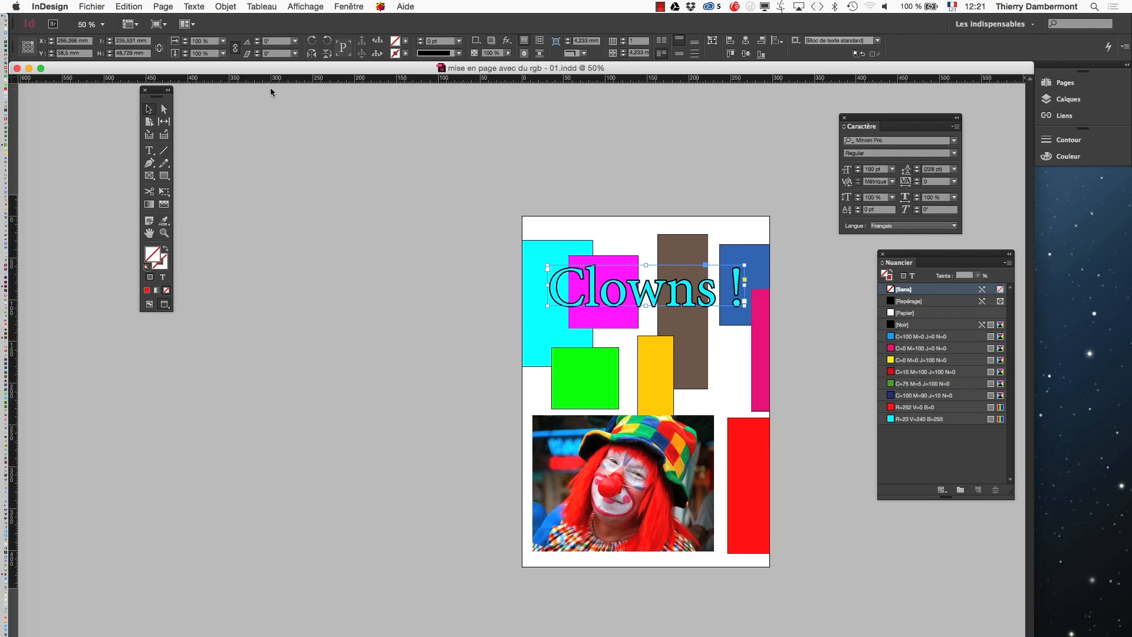
left_click(92, 6)
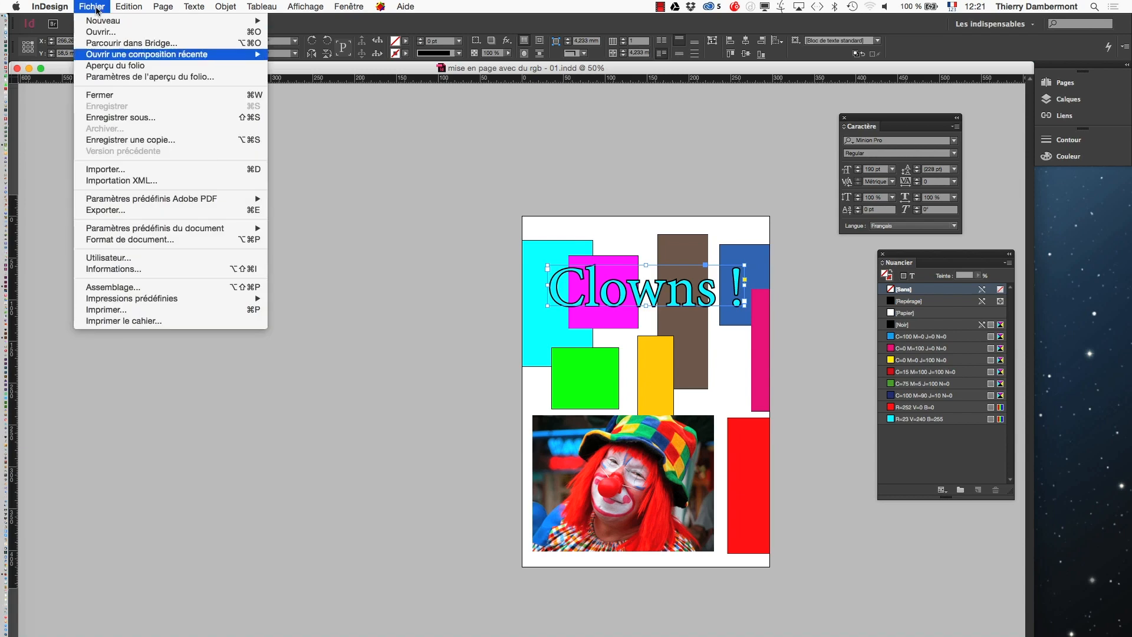
left_click(138, 214)
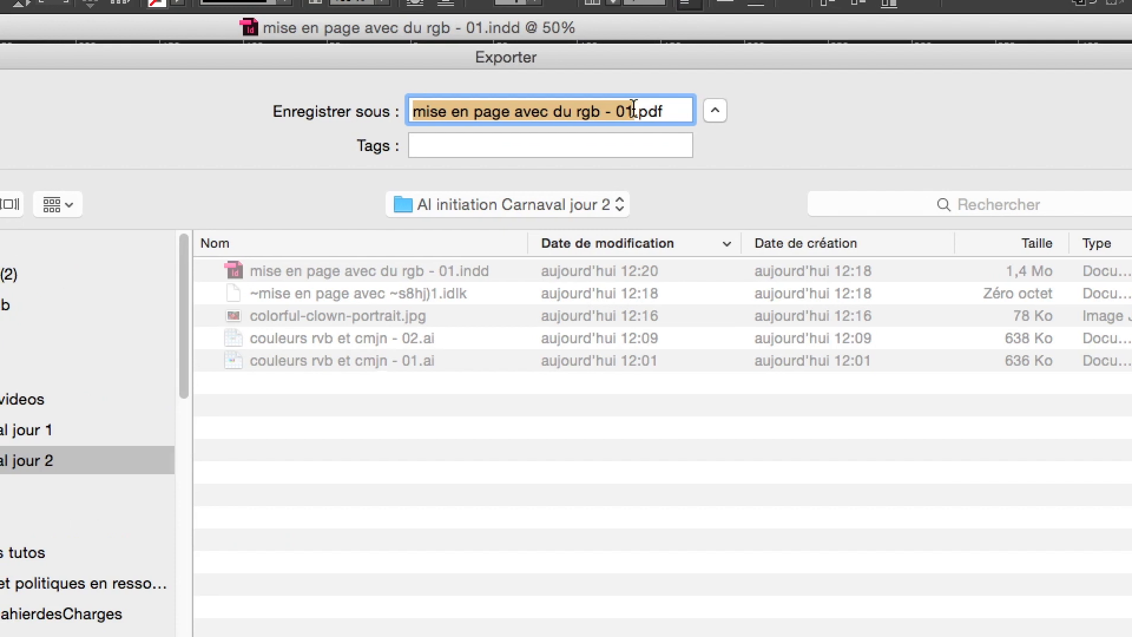
left_click(633, 109)
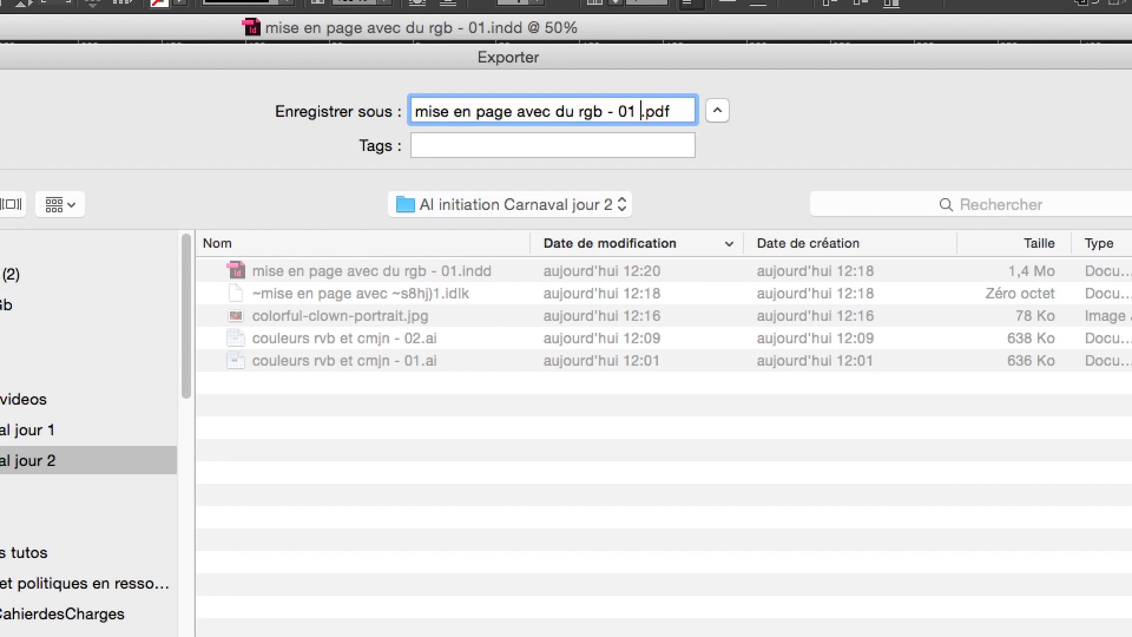
type("- vsCMJ")
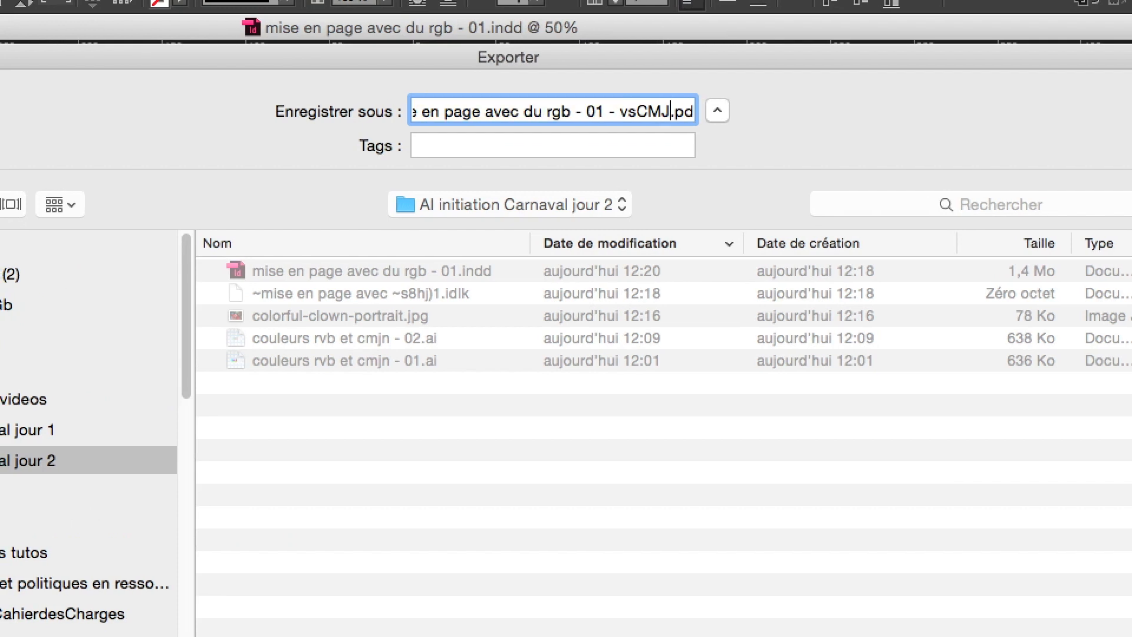
type("N")
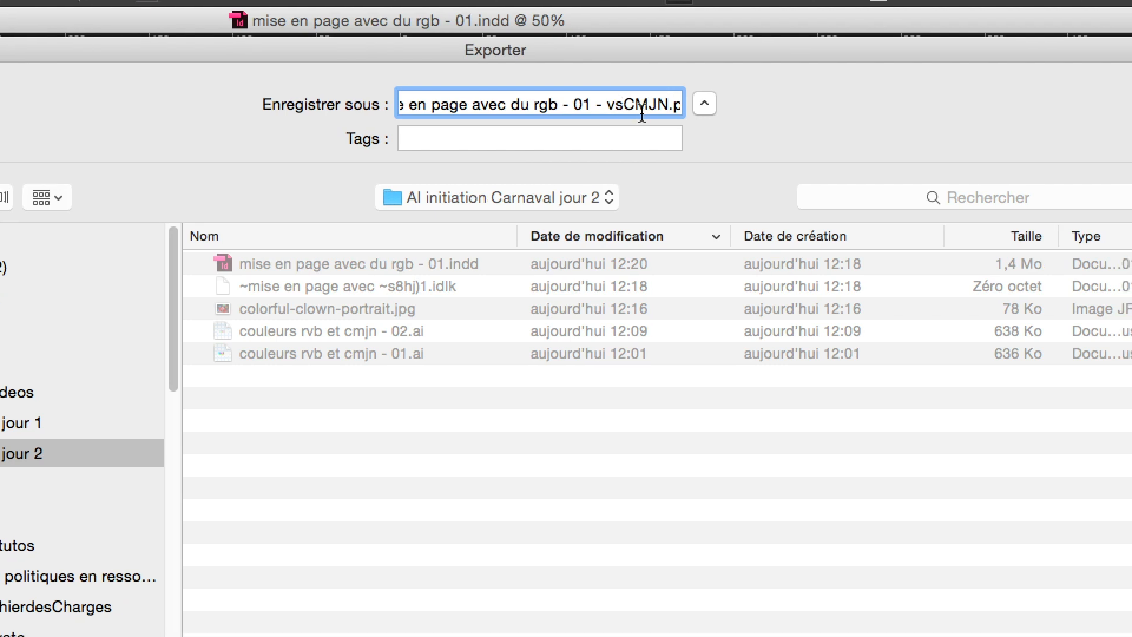
left_click_drag(670, 106, 604, 108)
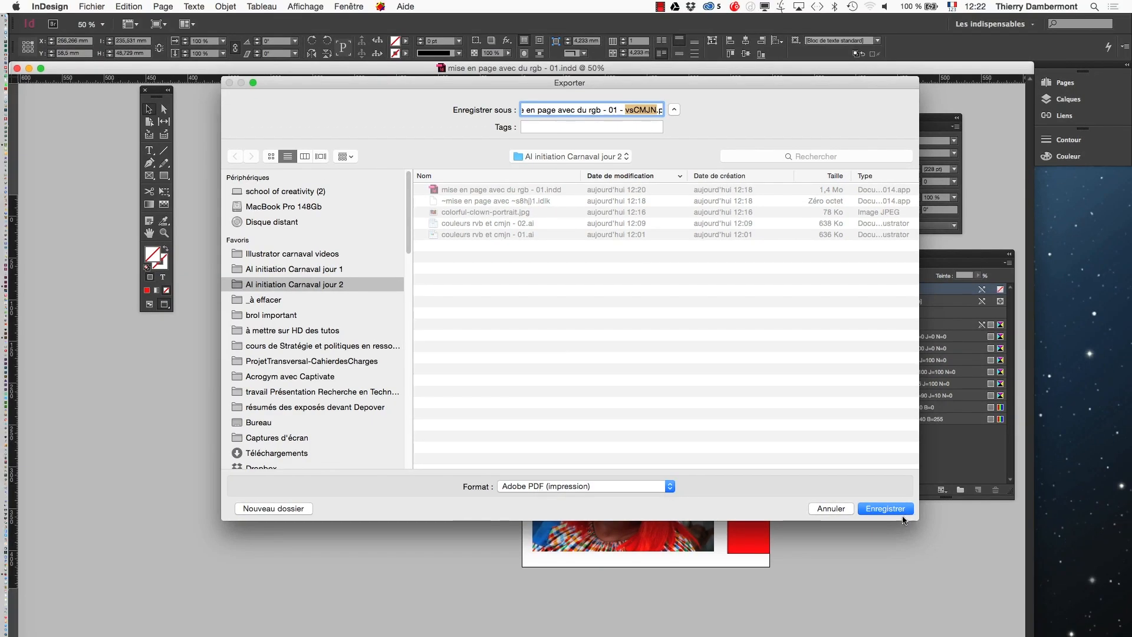
left_click(897, 508)
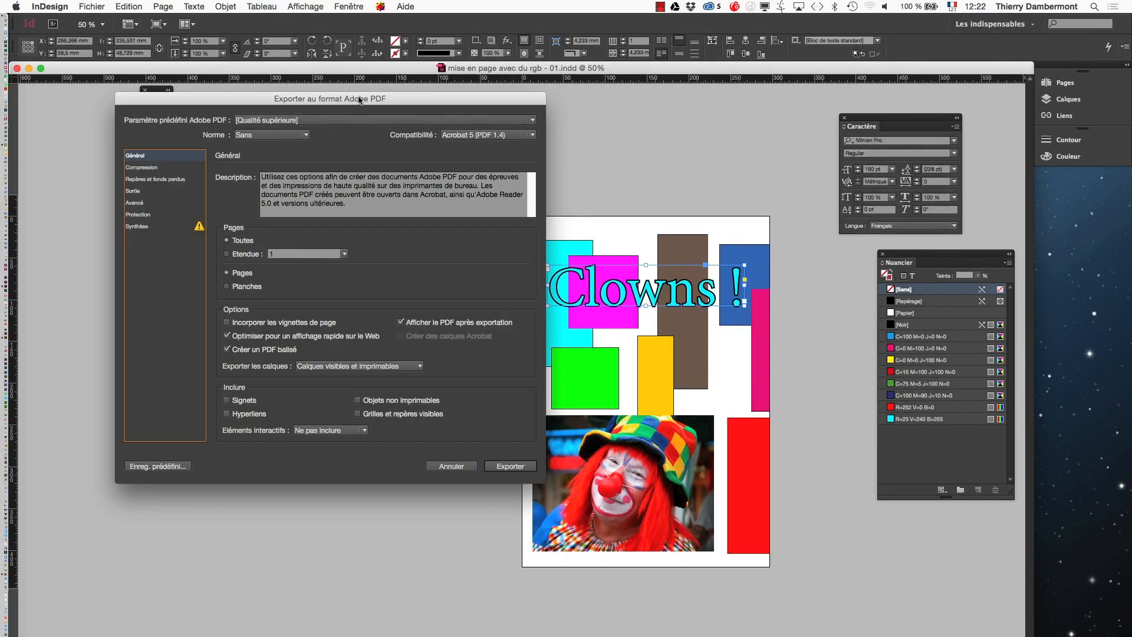
Step: Include all printer's marks except the bleed marks in the PDF, and set a 3 mm bleed on all sides
left_click_drag(359, 101, 557, 118)
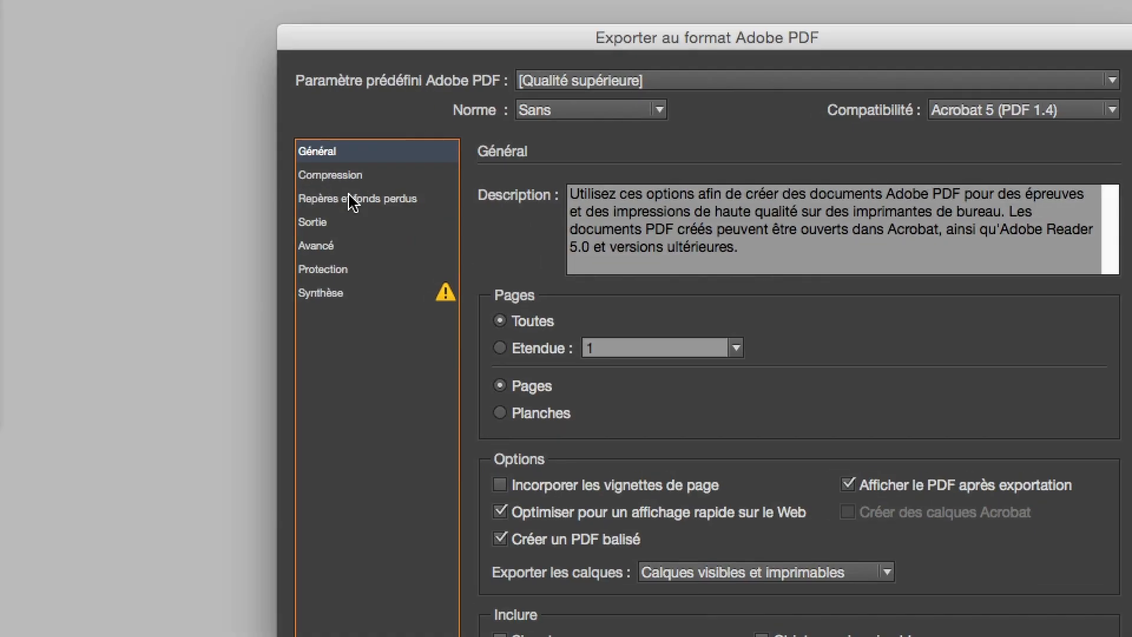
left_click(352, 201)
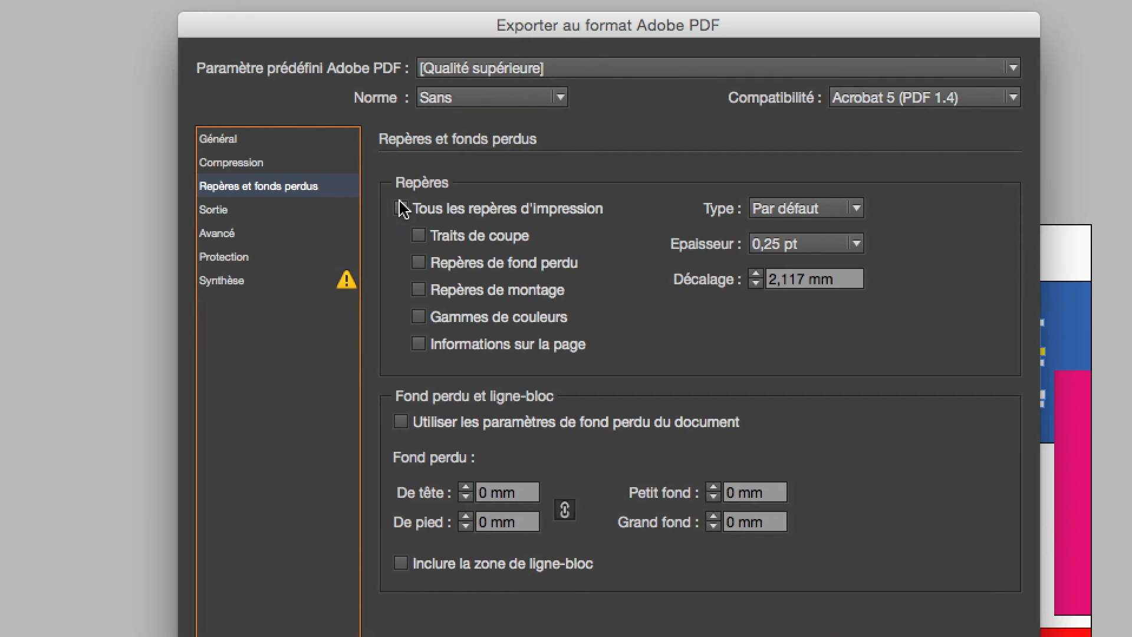
left_click(476, 218)
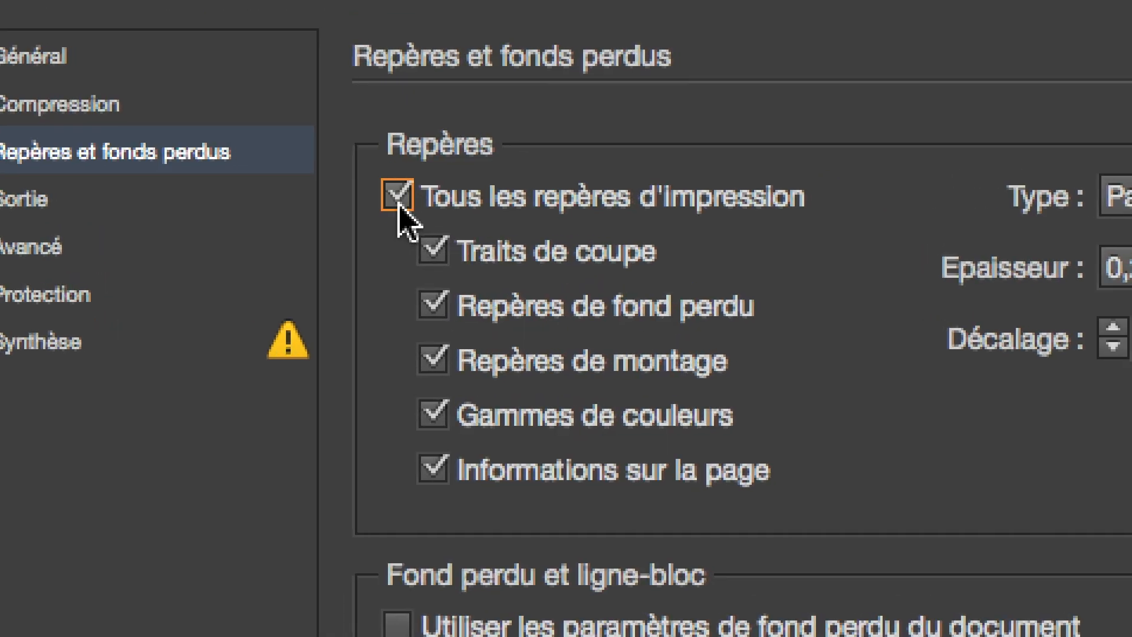
left_click(410, 230)
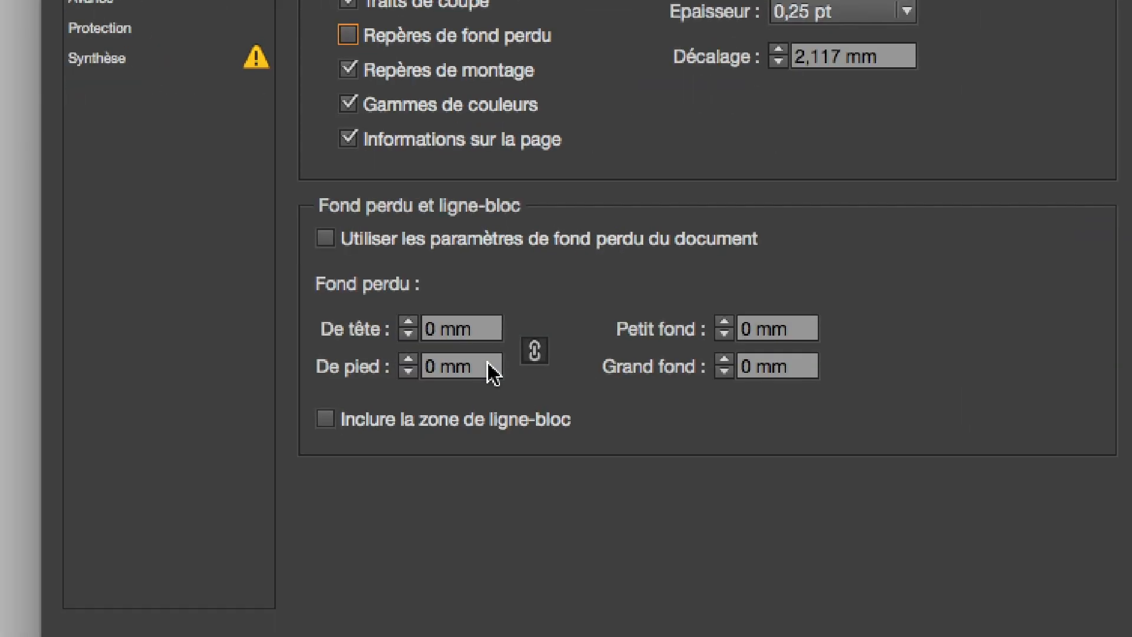
left_click(408, 323)
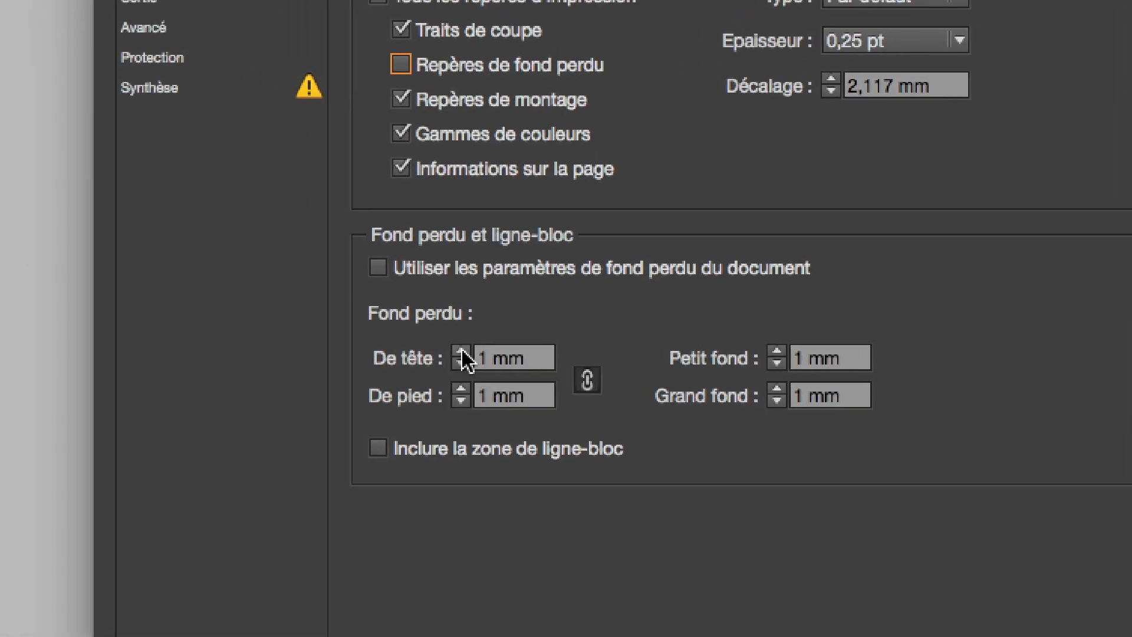
left_click(408, 323)
left_click(407, 323)
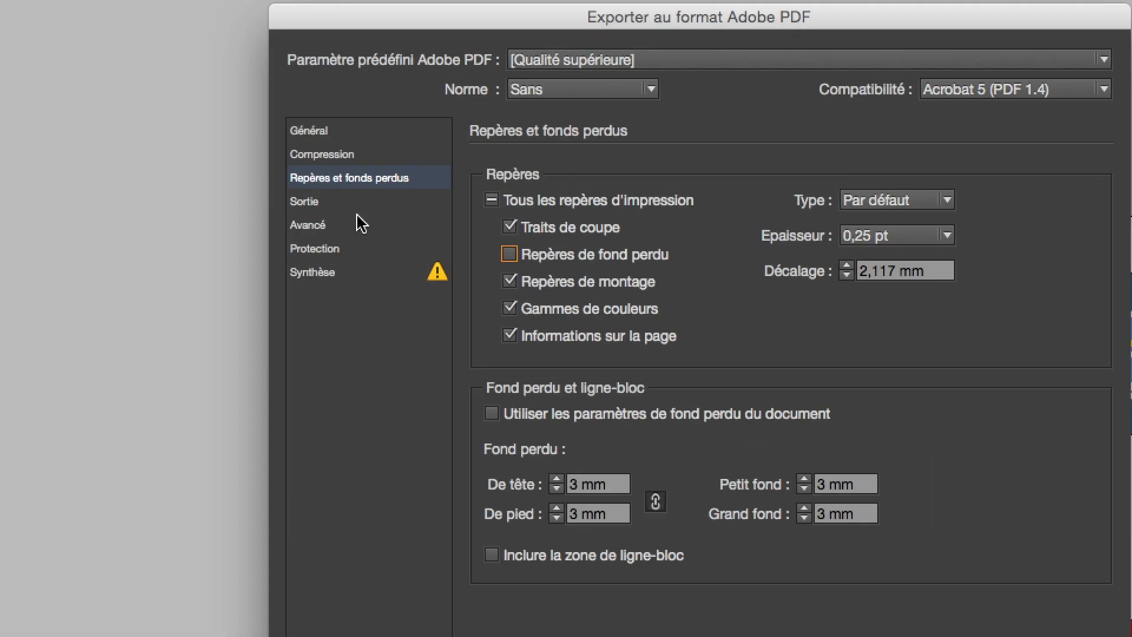
Step: Set the PDF colour output to Convertir vers la destination with the Uncoated FOGRA29 (ISO 12647-2:2004) profile
left_click(359, 203)
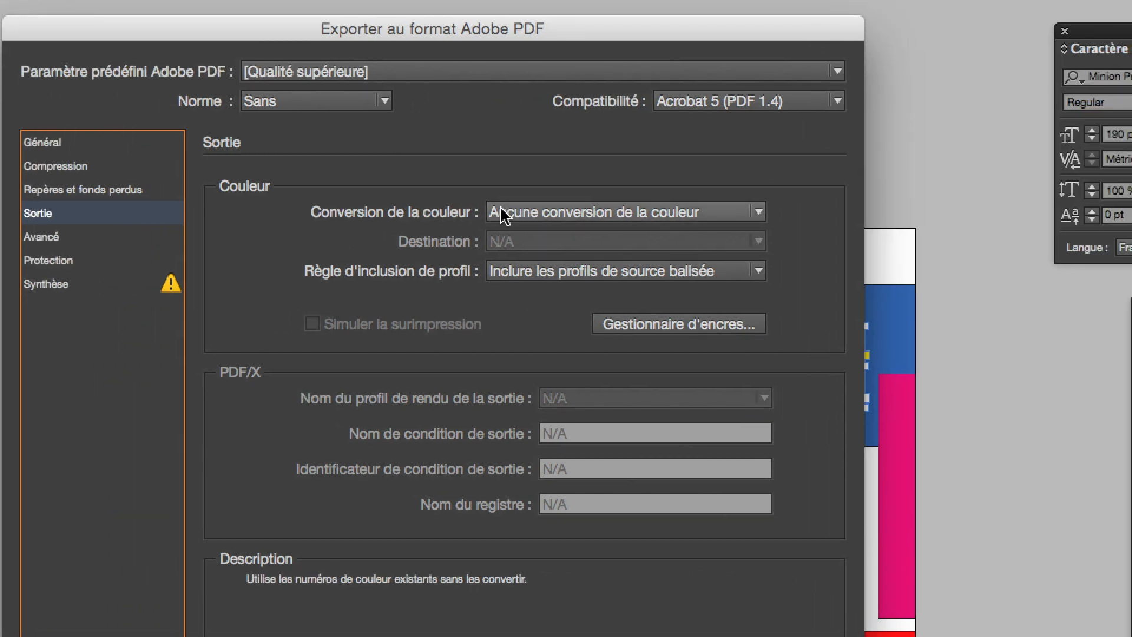
left_click(503, 215)
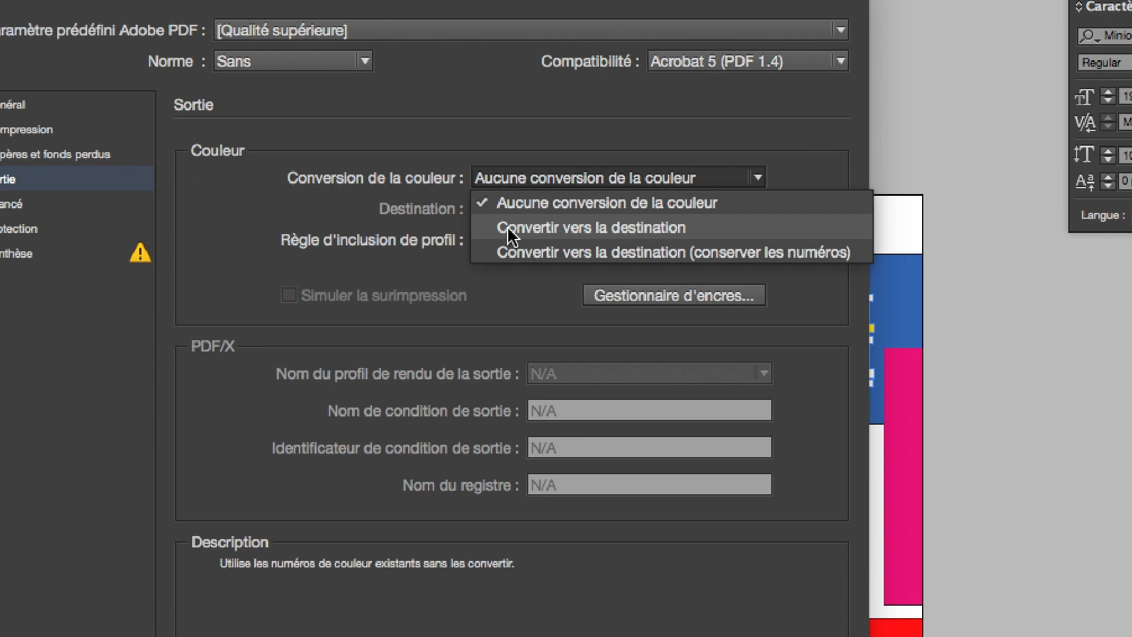
left_click(508, 228)
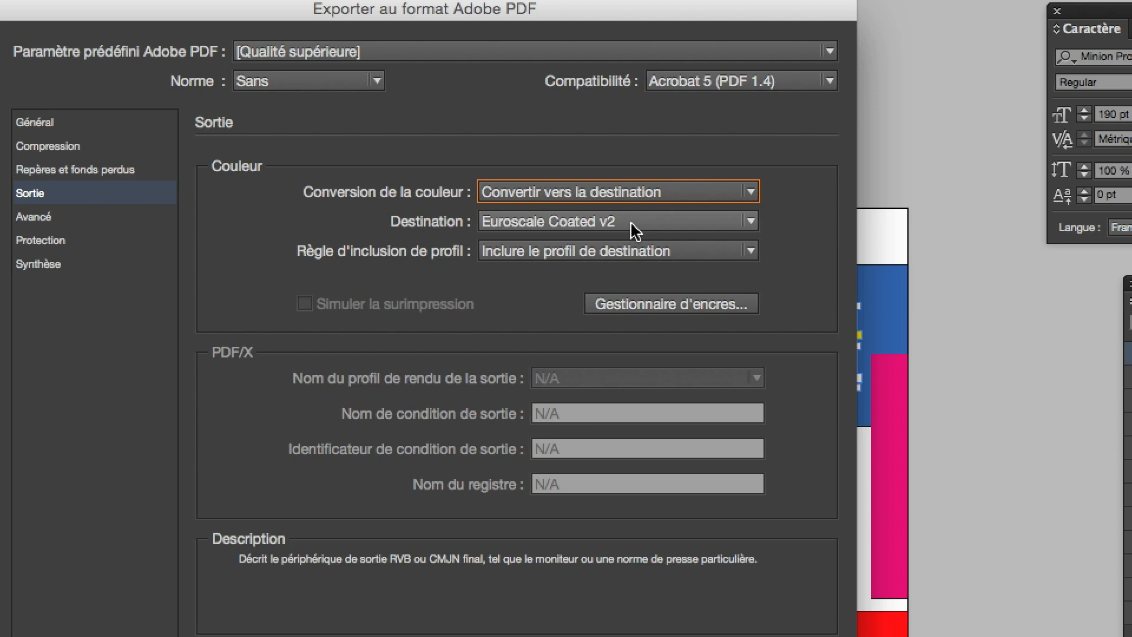
left_click(634, 230)
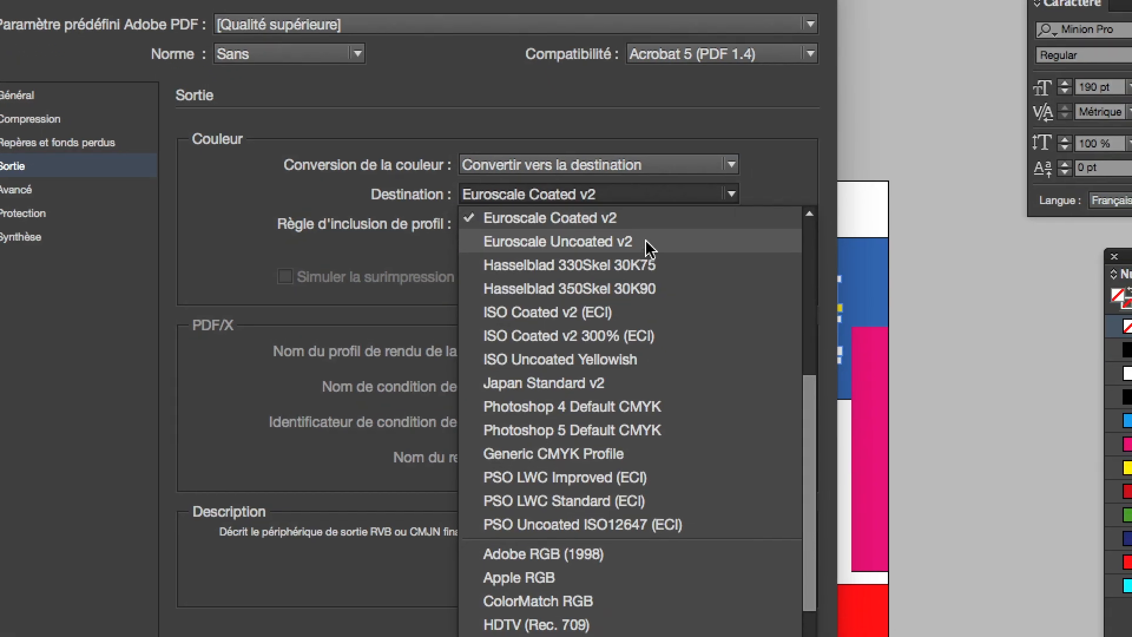
scroll(646, 245, "up", 8)
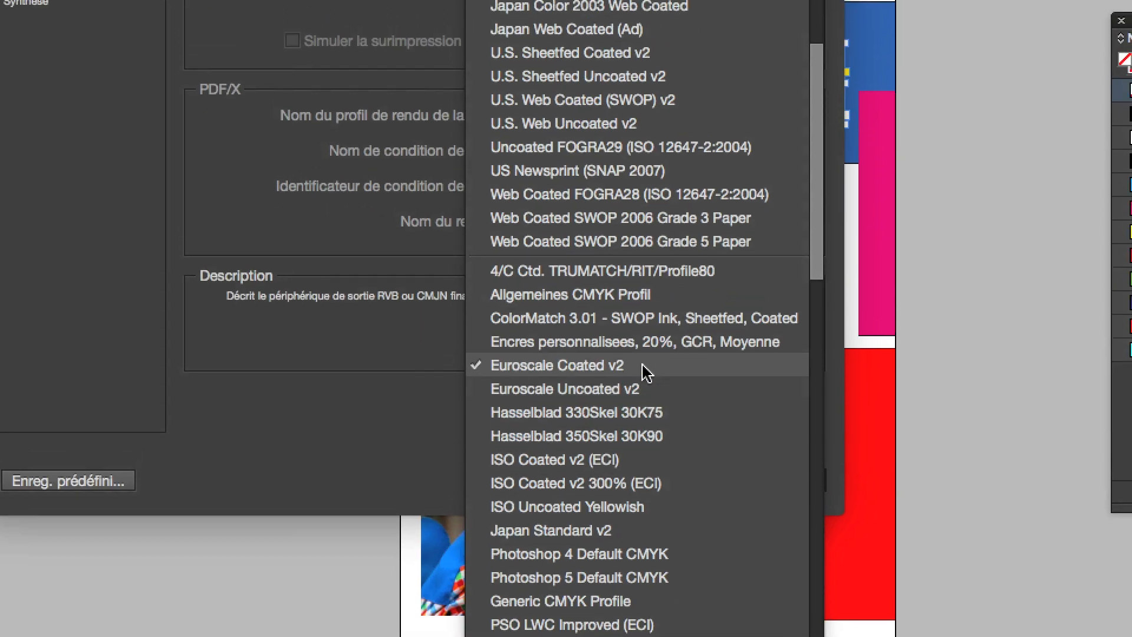
scroll(643, 283, "up", 5)
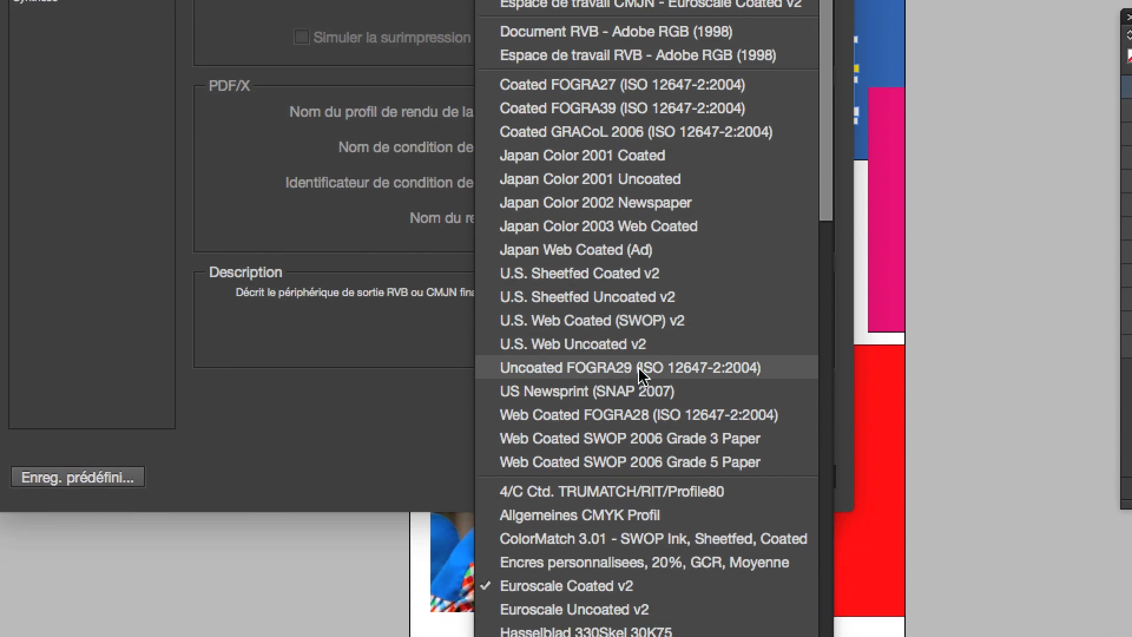
left_click(639, 368)
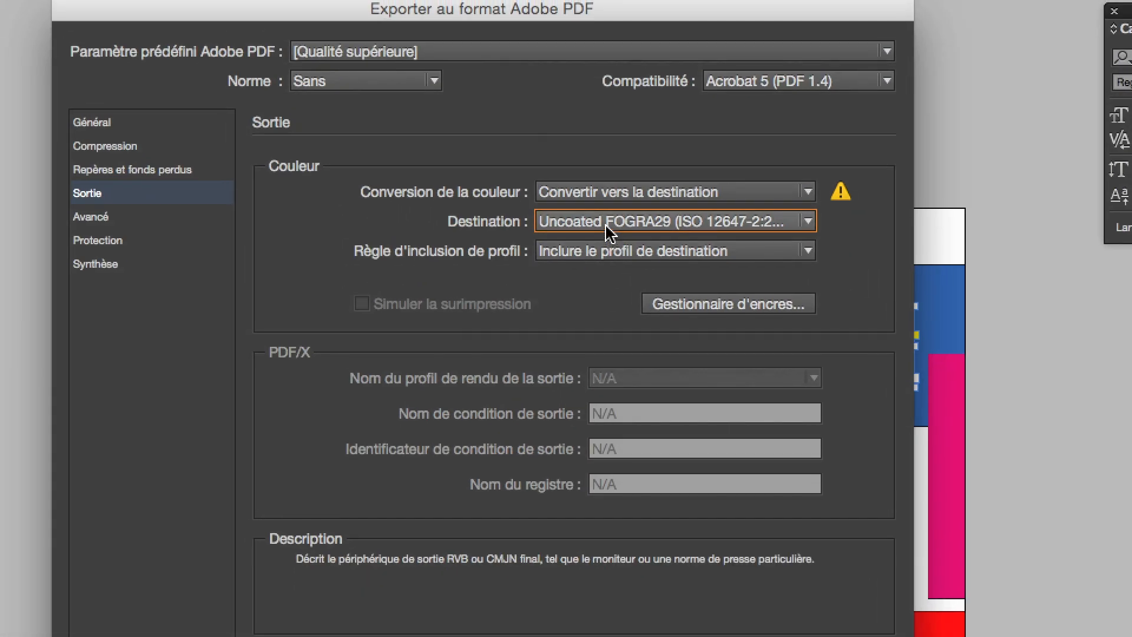
Step: Review the available destination profiles and go through each section of the PDF export settings, up to the summary
left_click(583, 96)
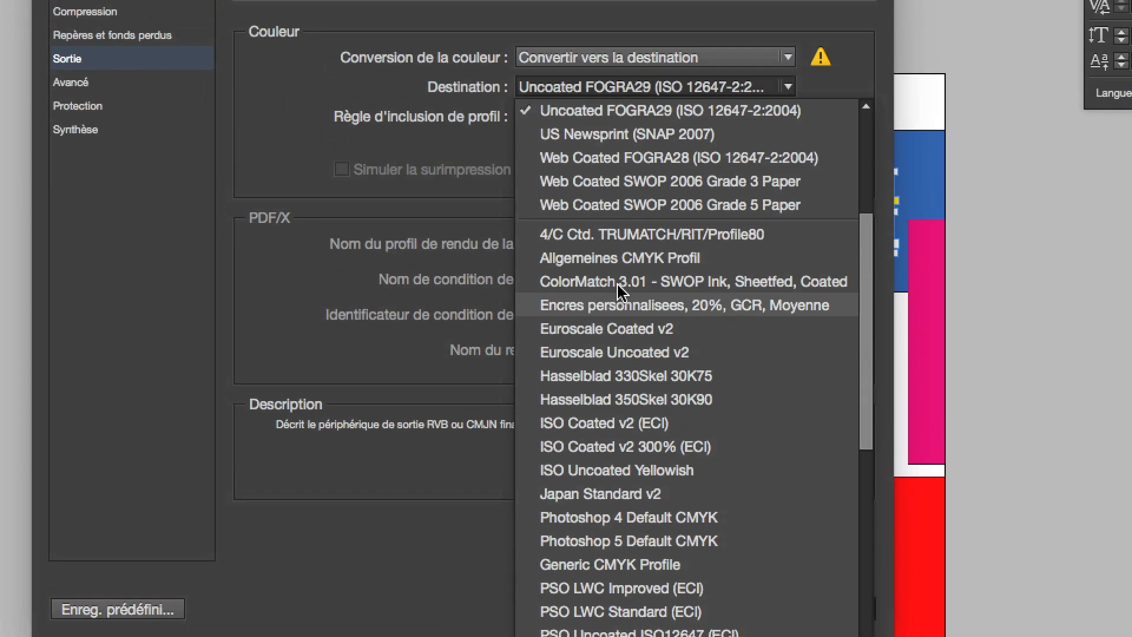
left_click(619, 237)
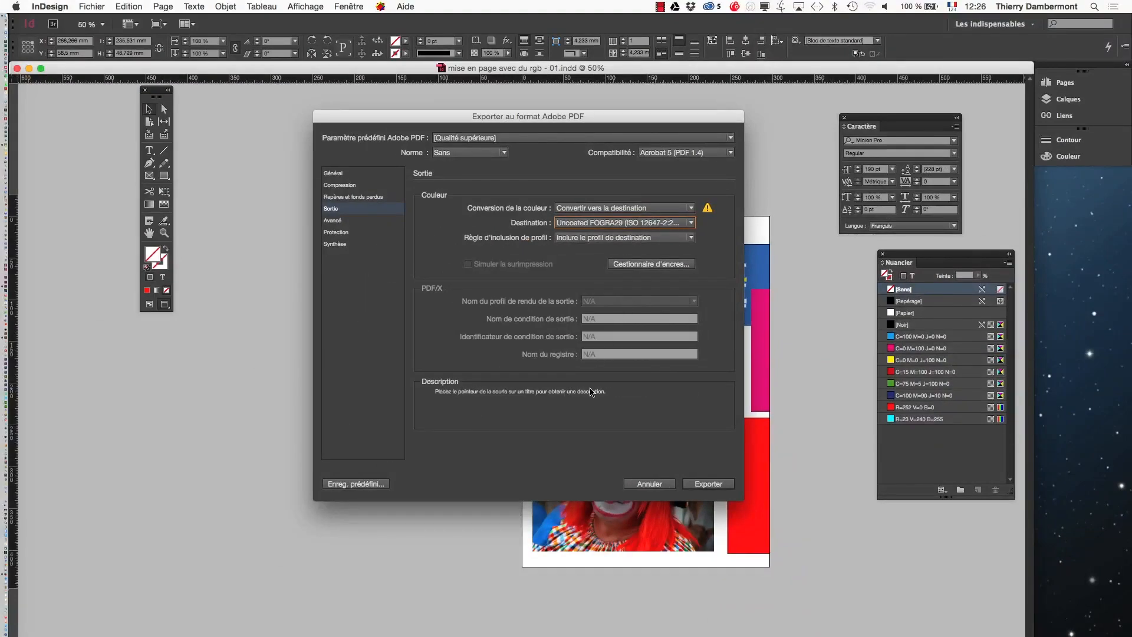
left_click(342, 220)
left_click(343, 232)
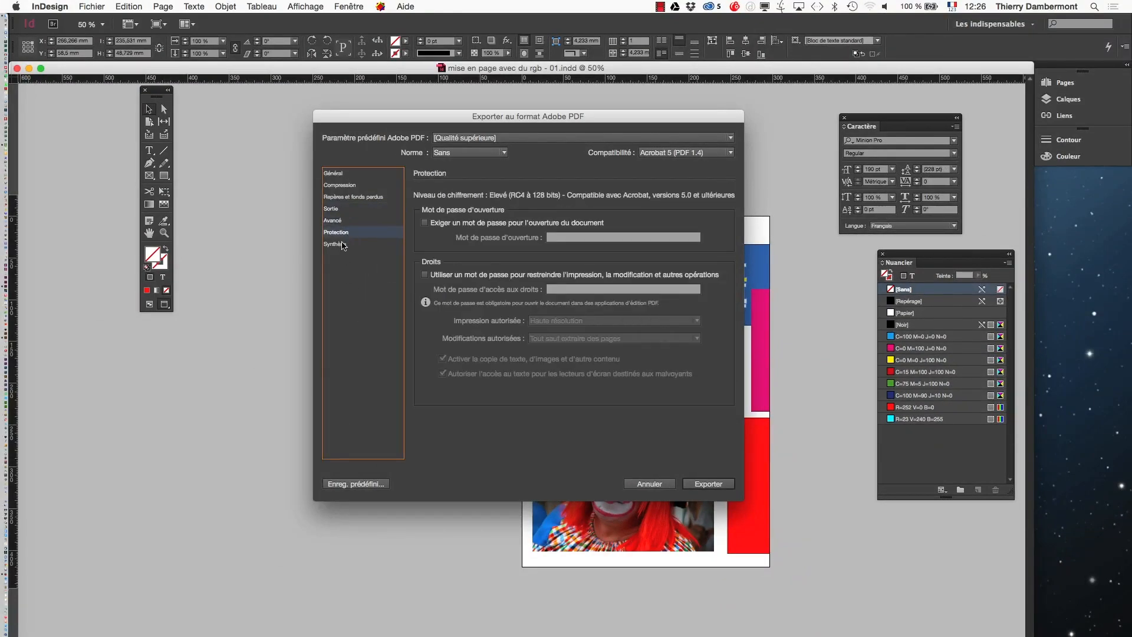
left_click(342, 243)
left_click(341, 174)
left_click(342, 186)
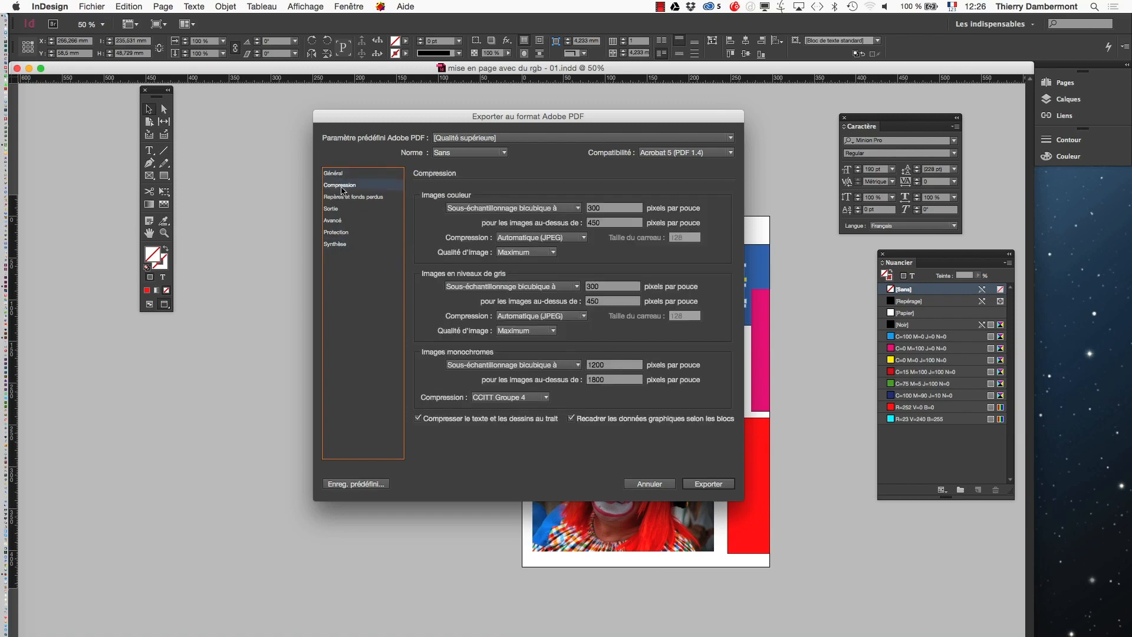
left_click(342, 196)
left_click(342, 208)
left_click(342, 220)
left_click(342, 232)
left_click(340, 244)
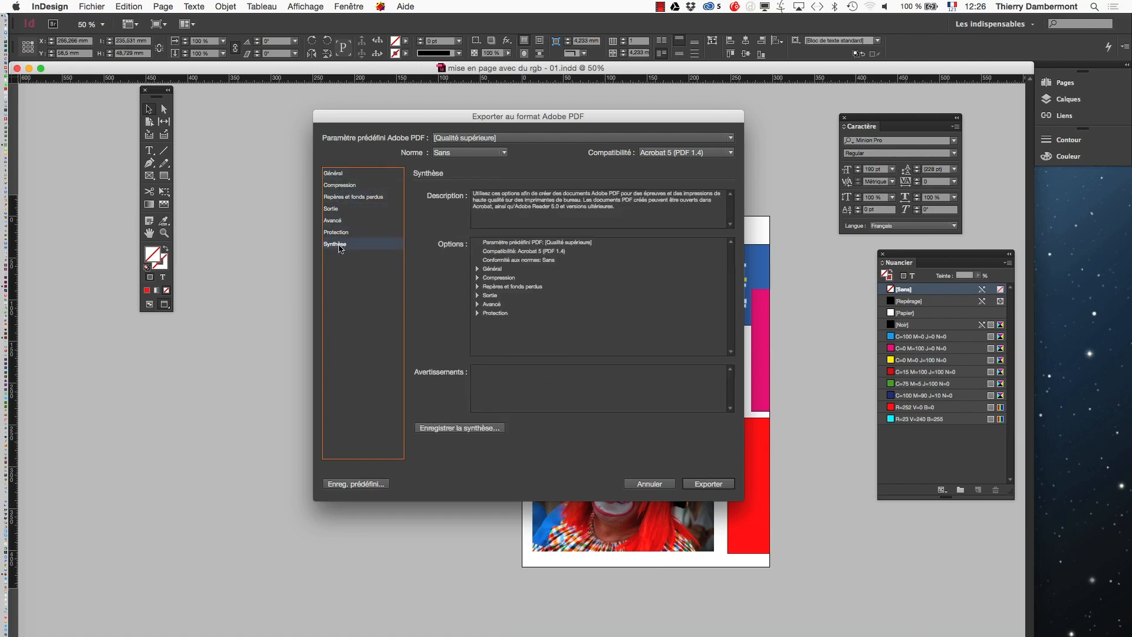
Step: Examine the resolution and downsampling choices for colour images in the Compression settings, with the export dialog moved aside from the layout
left_click(353, 185)
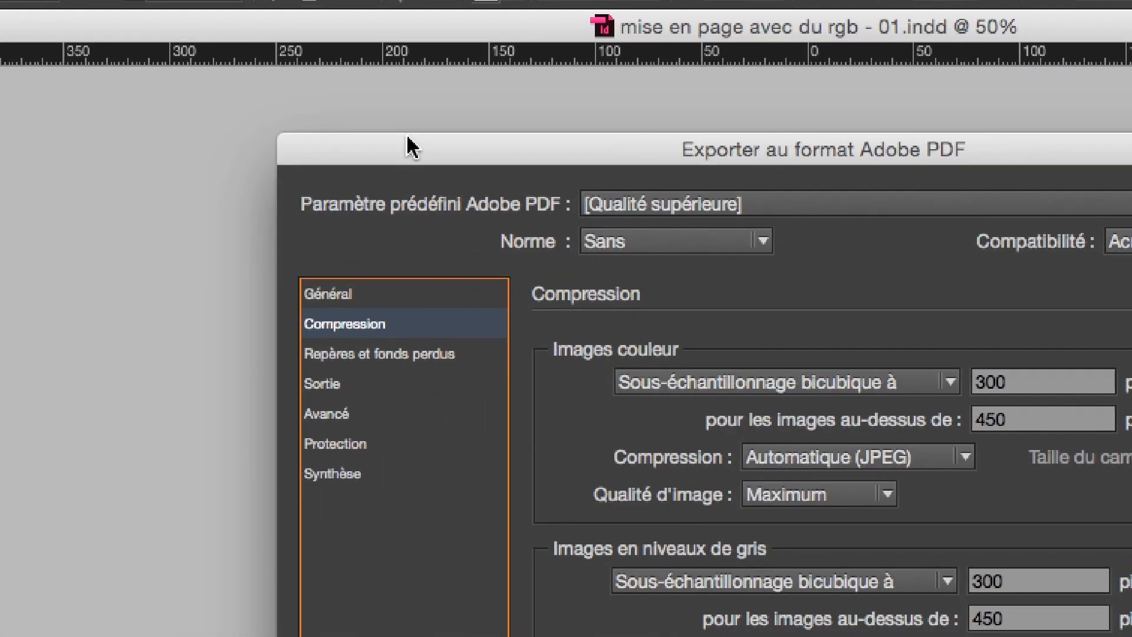
left_click_drag(232, 118, 1093, 139)
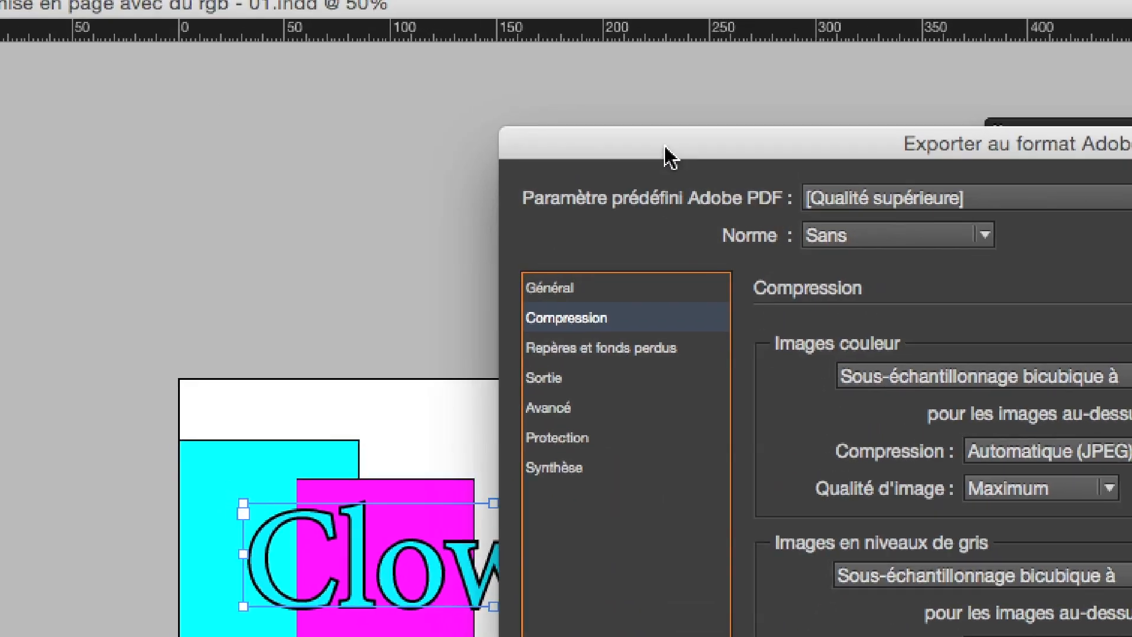
left_click_drag(664, 147, 336, 124)
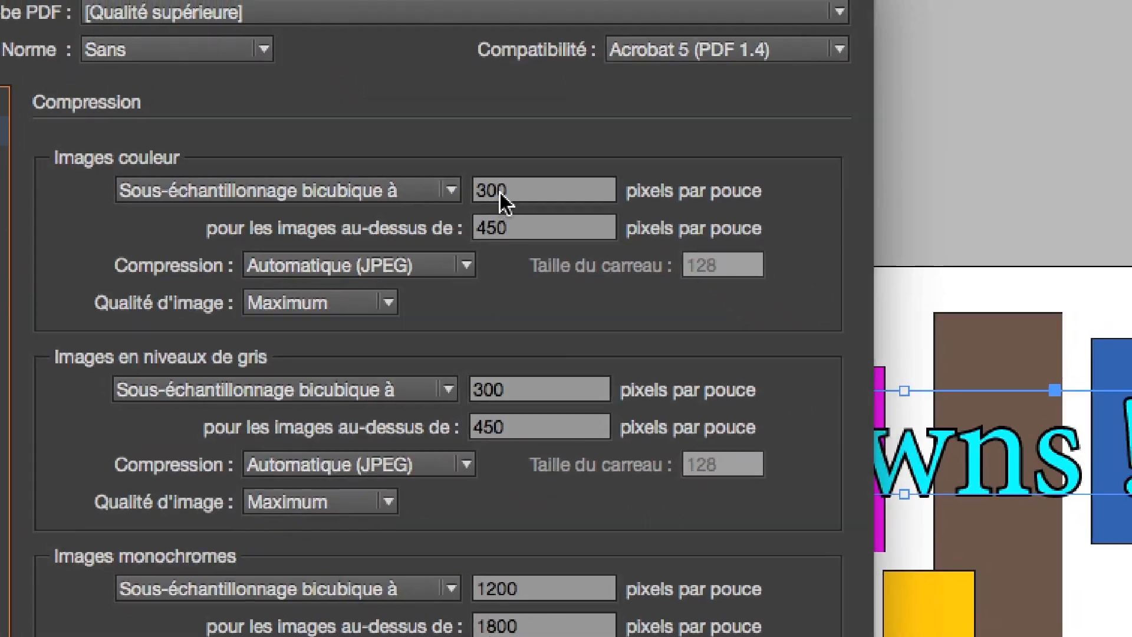
double_click(499, 193)
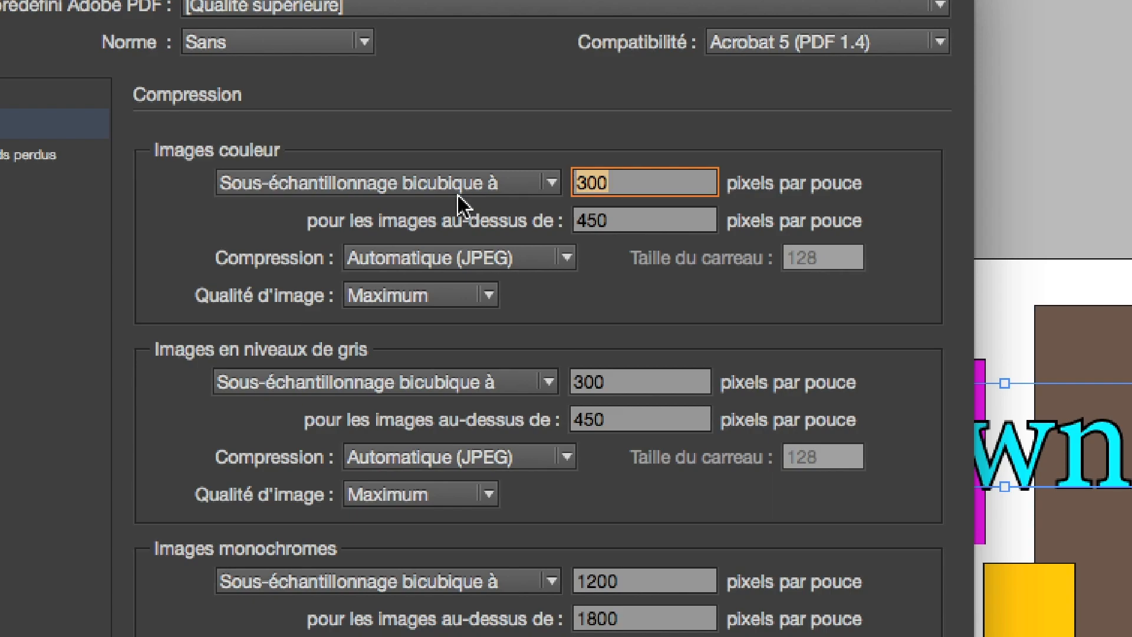
left_click(466, 184)
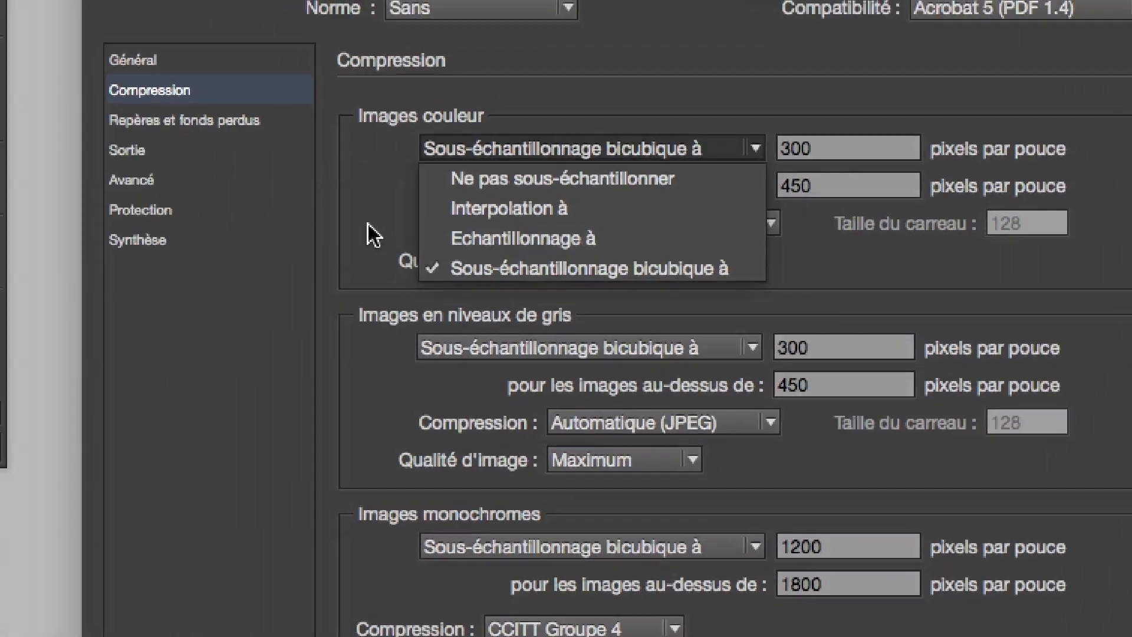
left_click(233, 184)
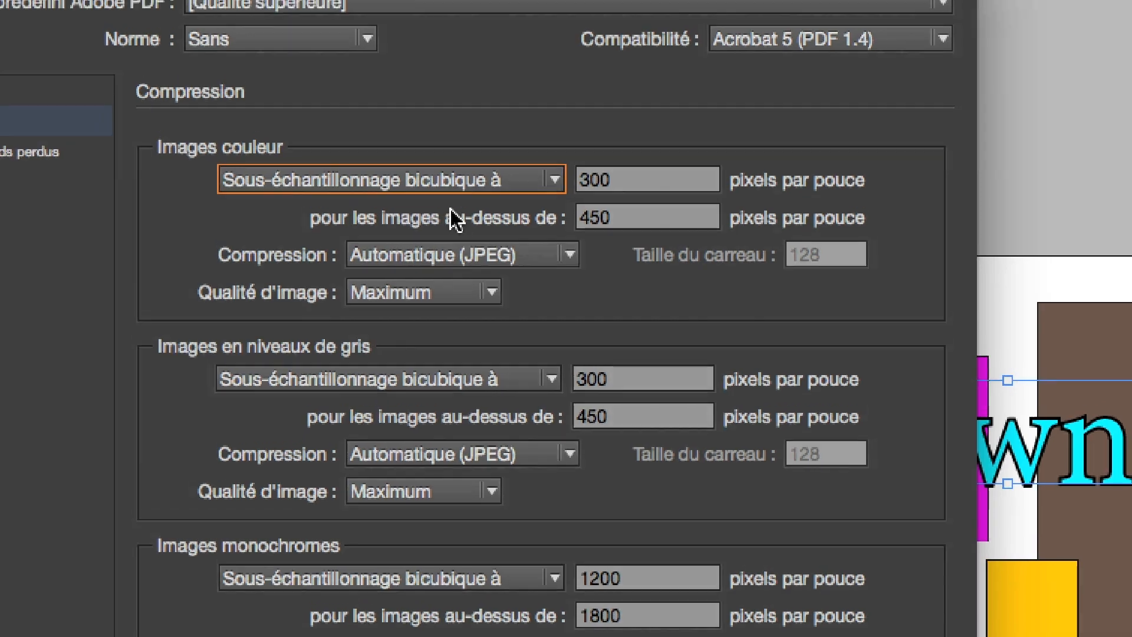
left_click(451, 178)
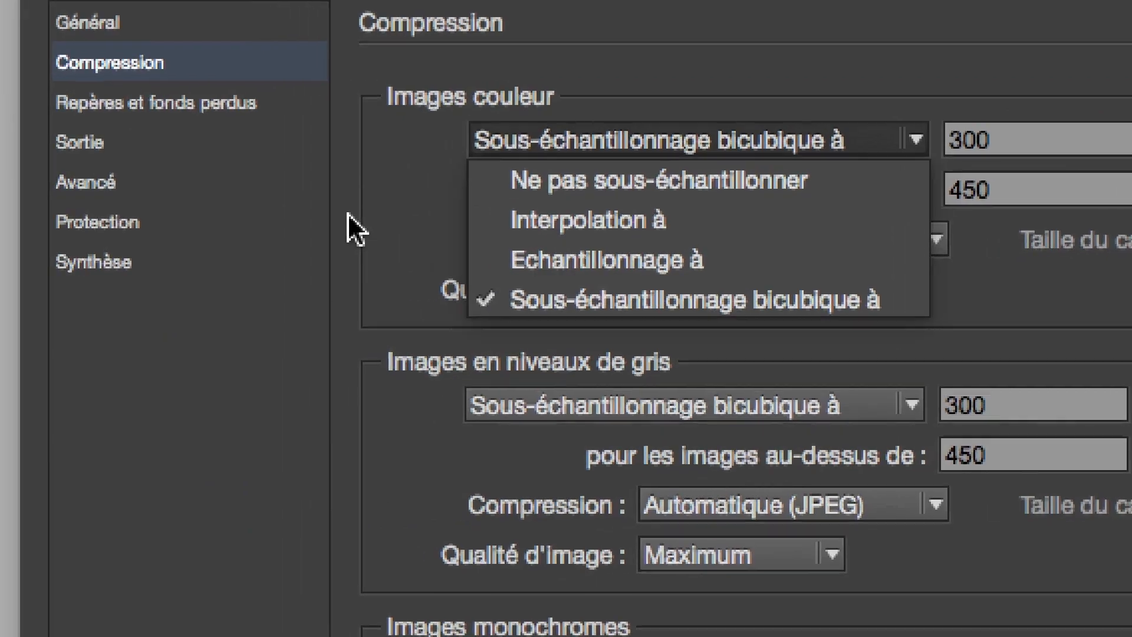
left_click(97, 187)
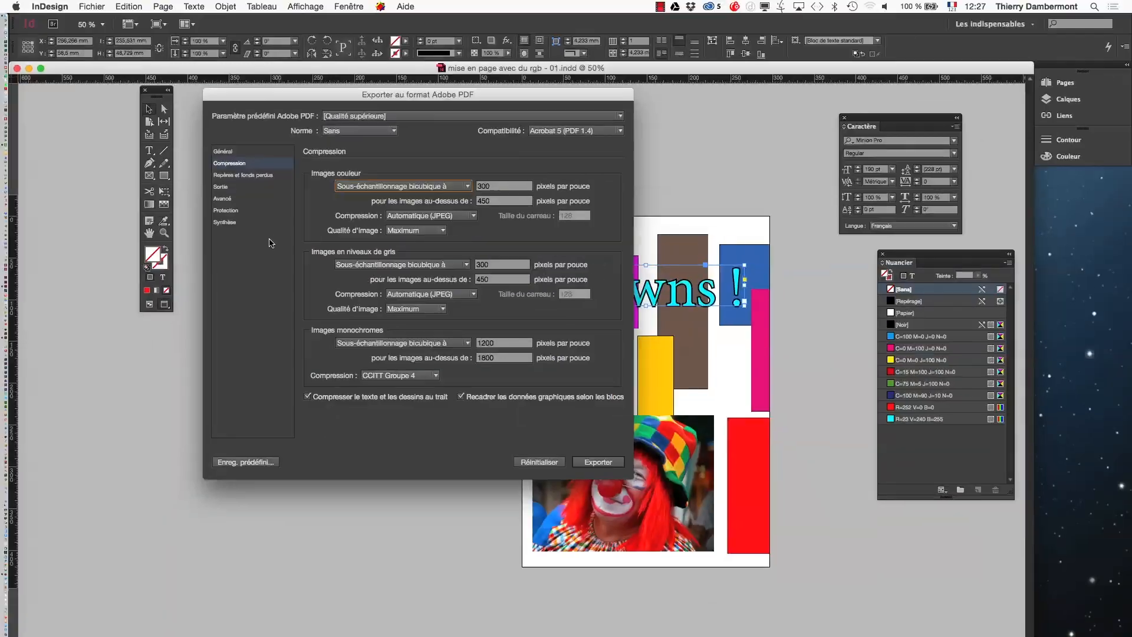
Step: Check the general PDF options, export the PDF, and compare its colours in Acrobat with the InDesign layout
left_click(201, 33)
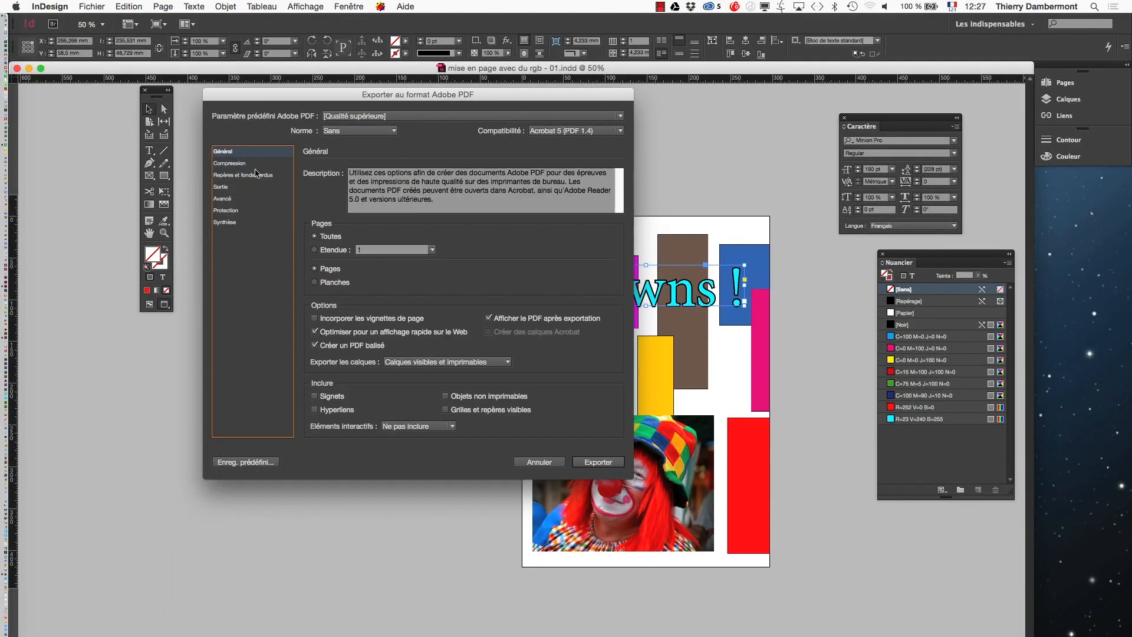
key("alt")
left_click(612, 462)
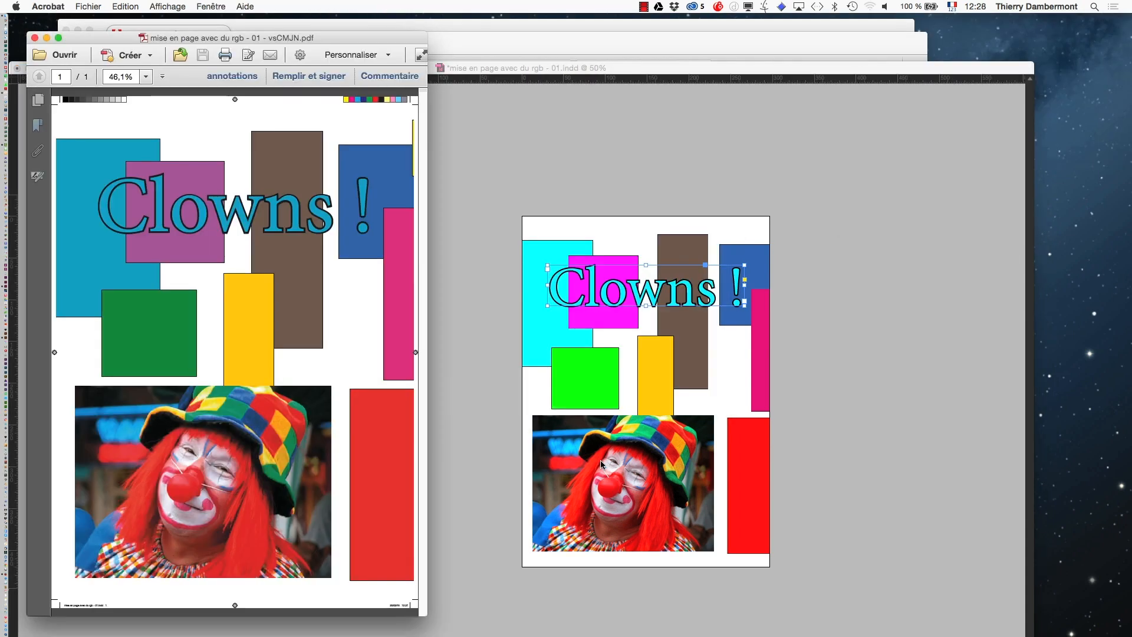
left_click(504, 71)
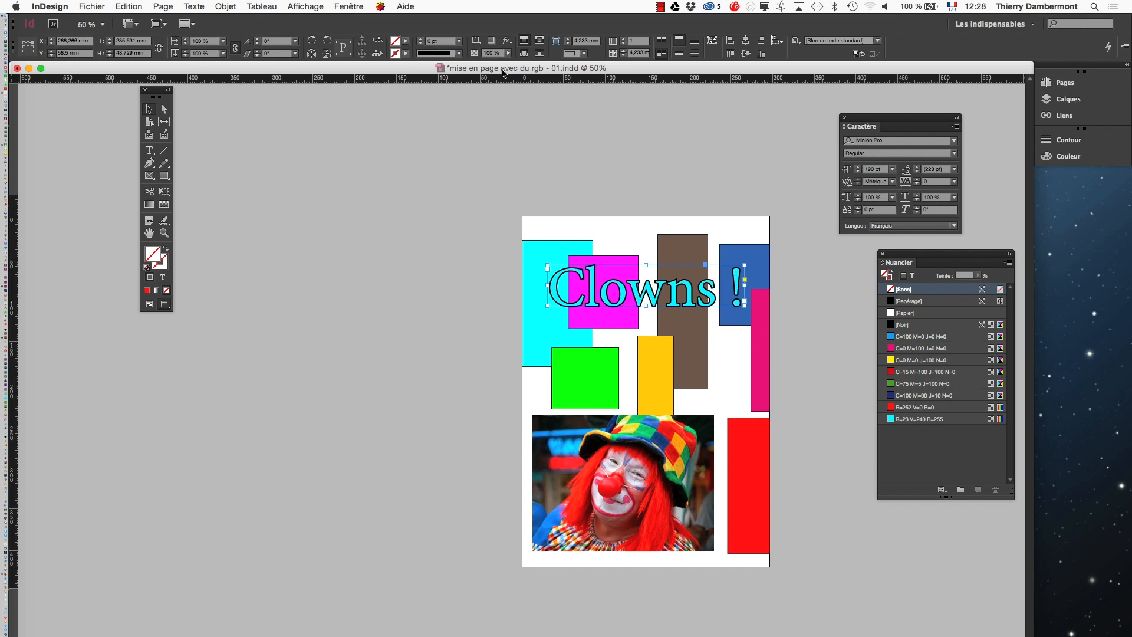
key("super+Tab")
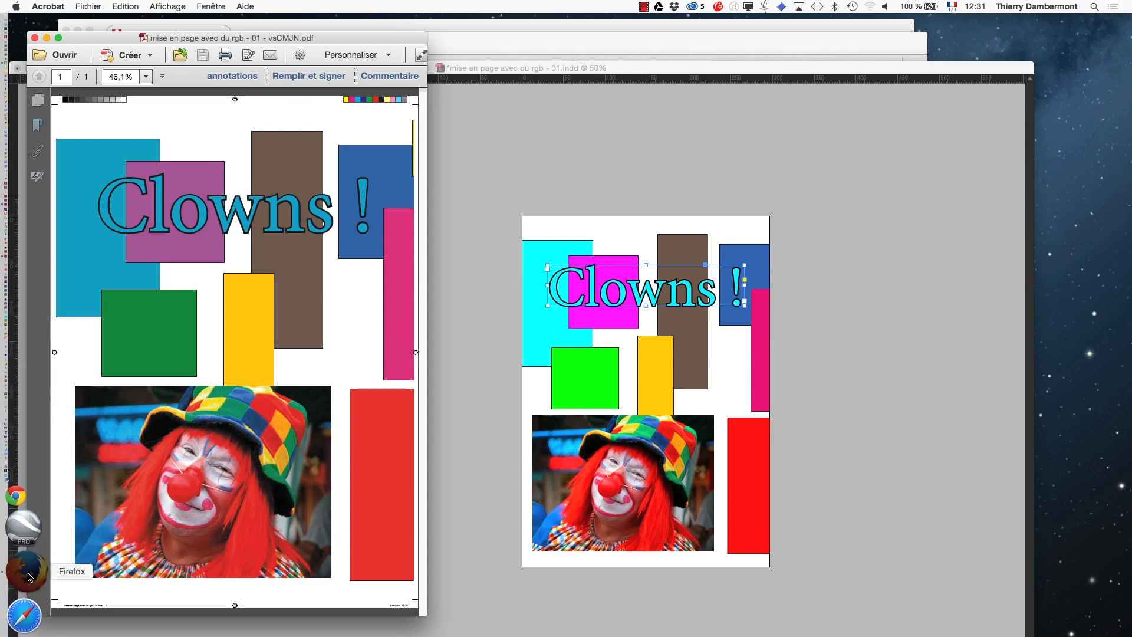
Step: Switch to Firefox, open a new browser window and search Google for "gamut maping"
left_click(26, 545)
left_click(180, 47)
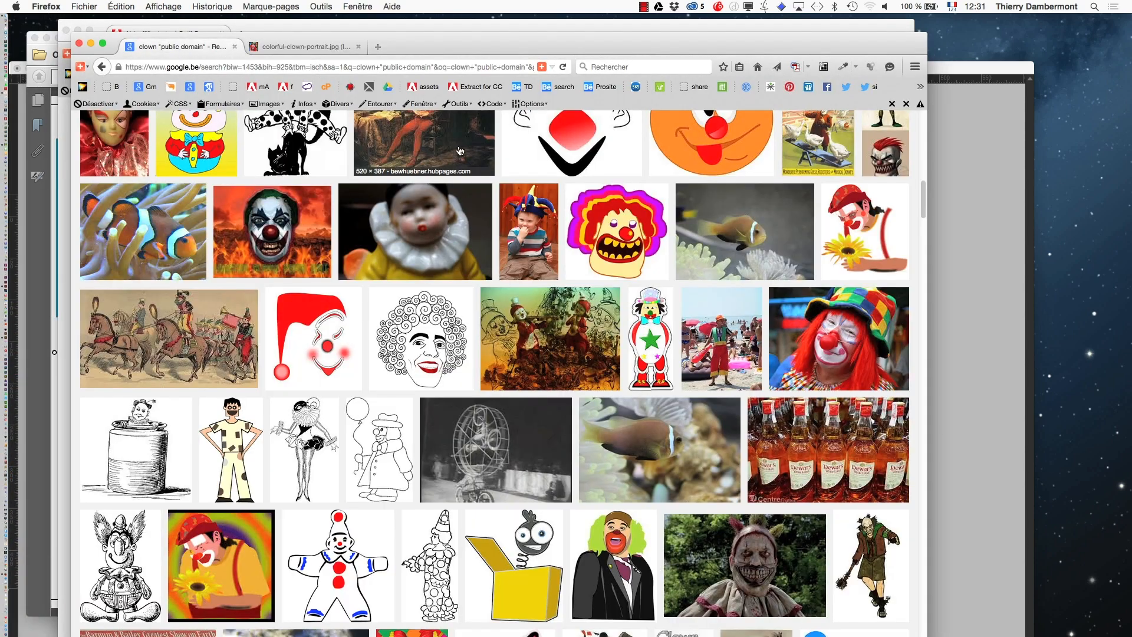
left_click(84, 7)
left_click(95, 31)
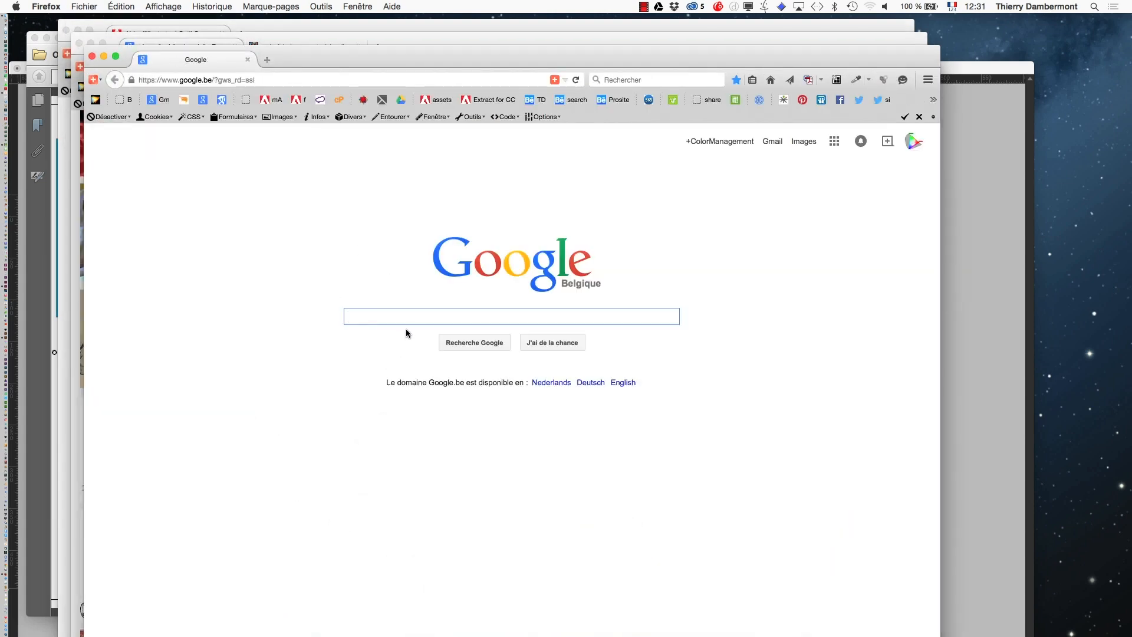
type("gamut maping")
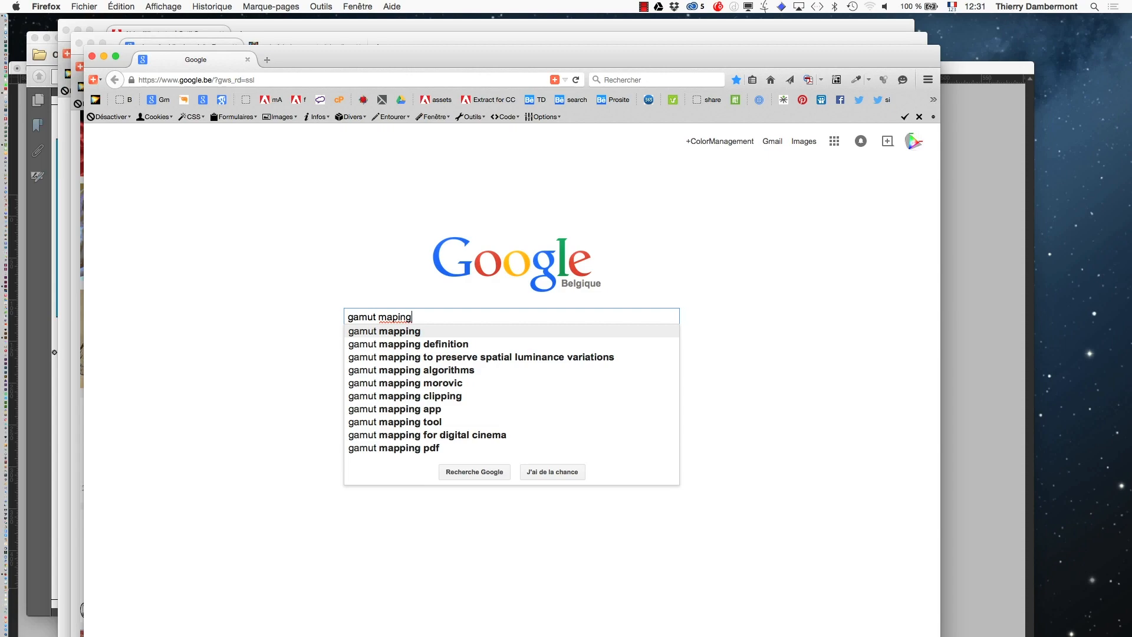
key("Return")
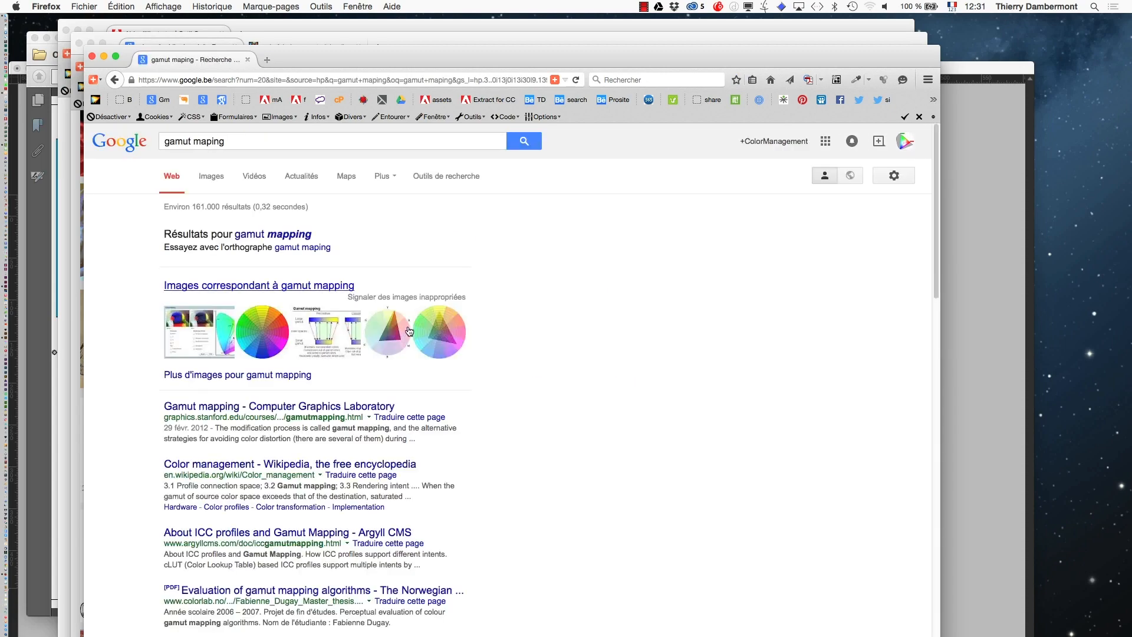
Step: Correct the search to "gamut mapping", show the image results and open the diagram comparing Perceptual and Colorimetric mapping
left_click(266, 238)
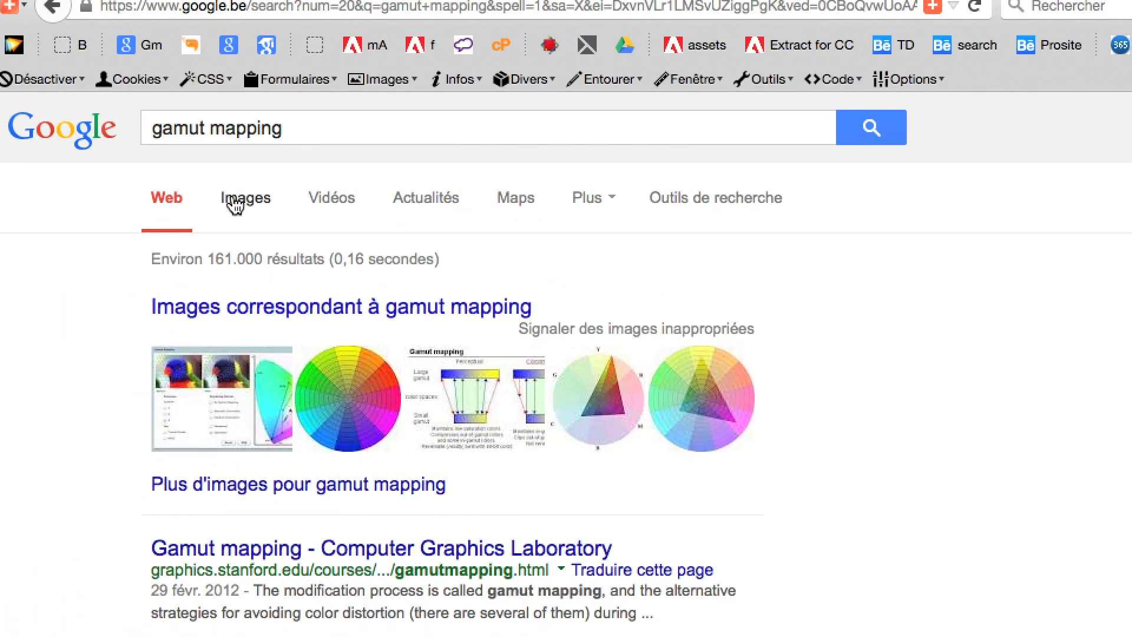
left_click(235, 206)
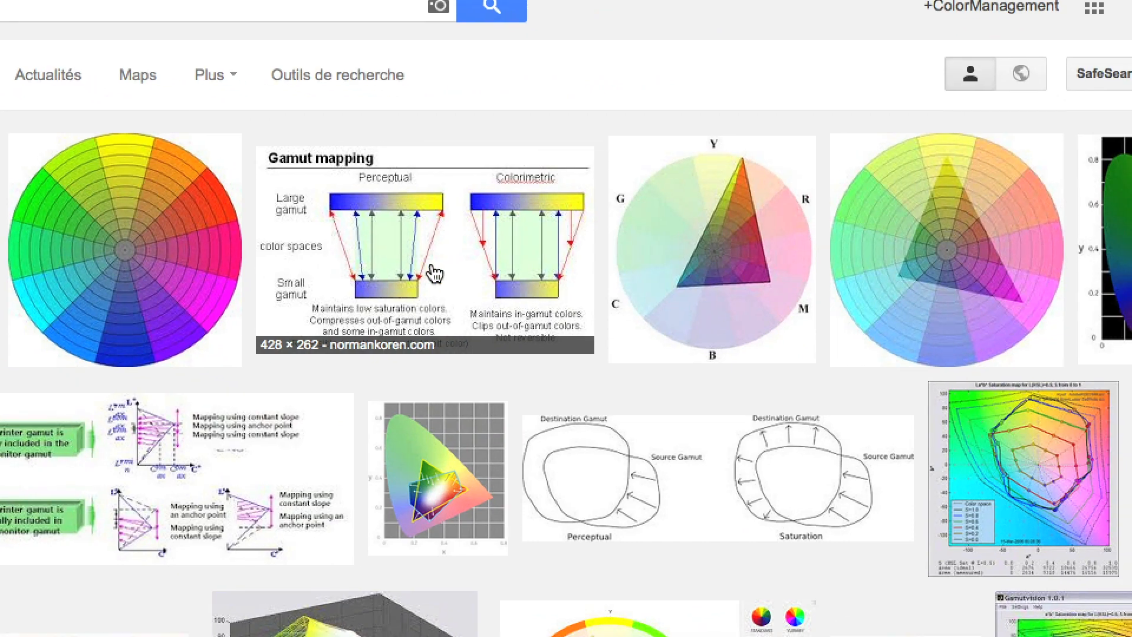
left_click(434, 273)
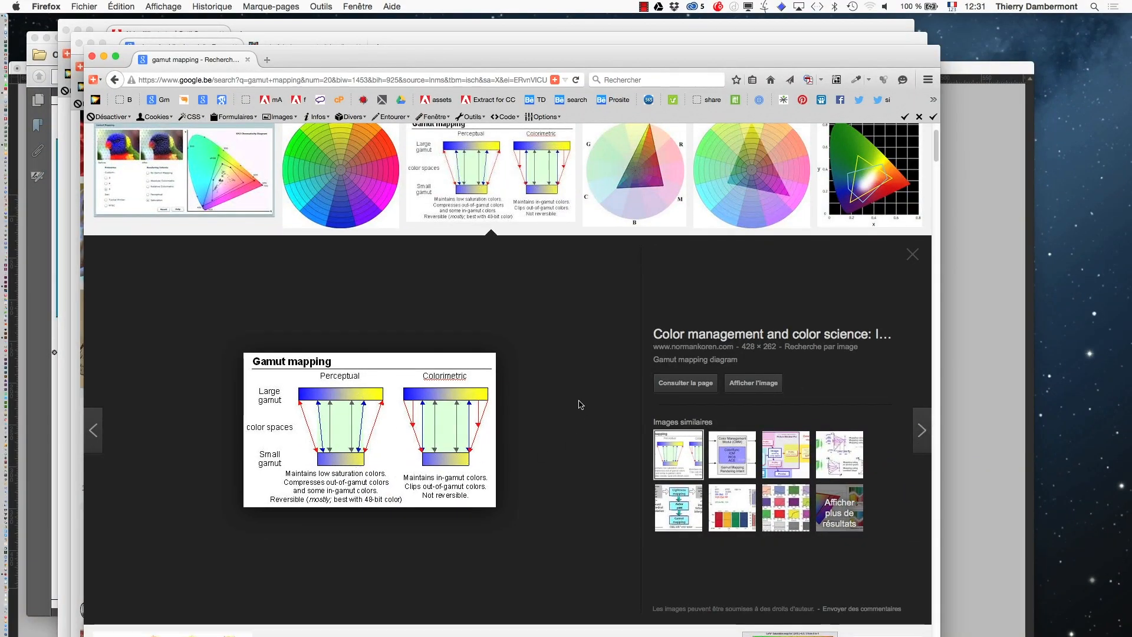
Step: Return to InDesign and start exporting the layout in Adobe PDF (impression) format as "mise en page avec du rgb - 01 - vsCMJNcouché.pdf"
key("super+Tab")
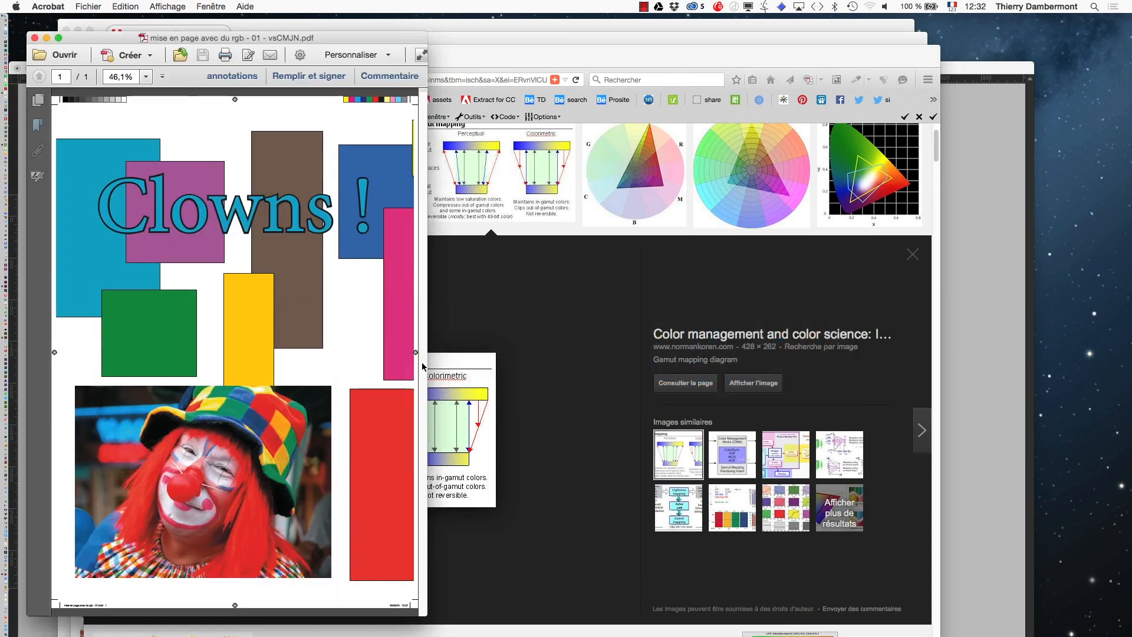
key("super+Tab")
left_click(470, 384)
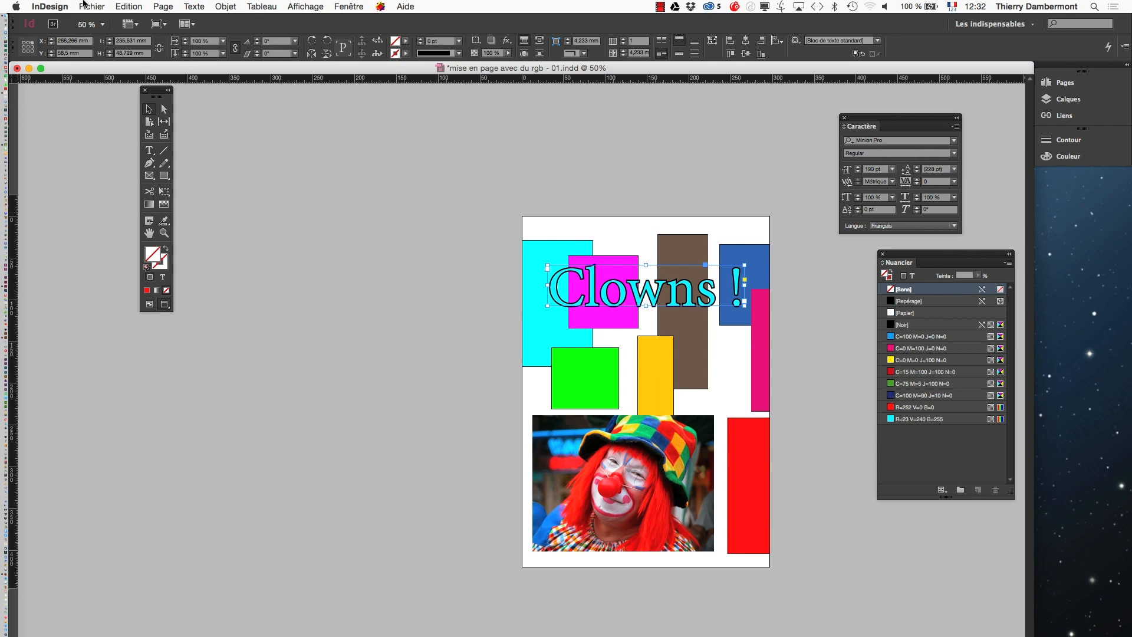
left_click(83, 5)
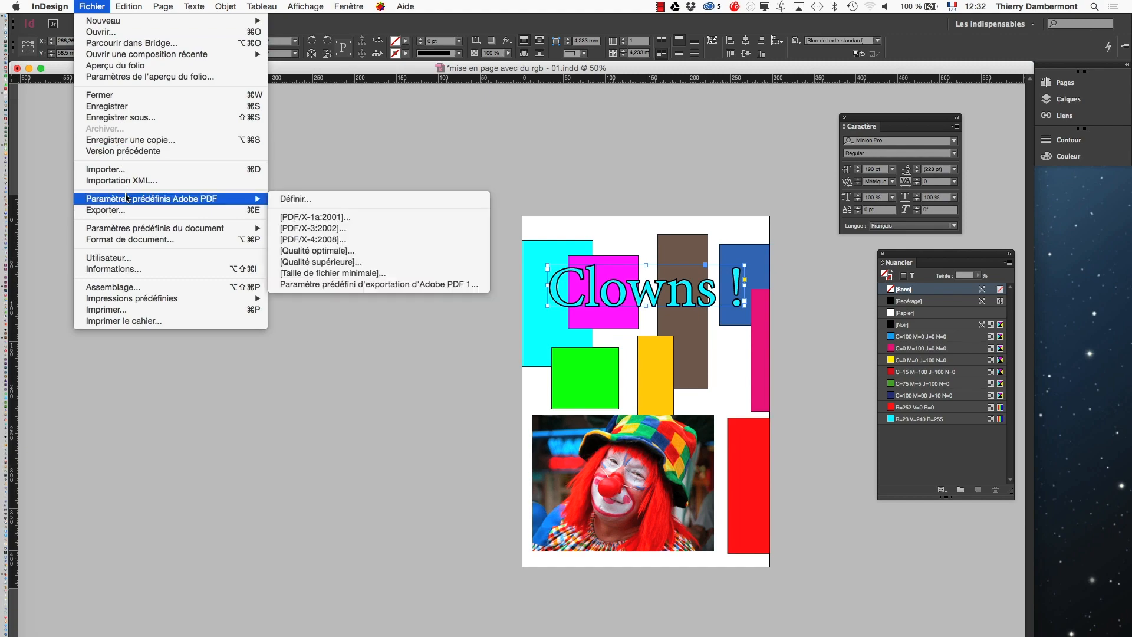
left_click(106, 210)
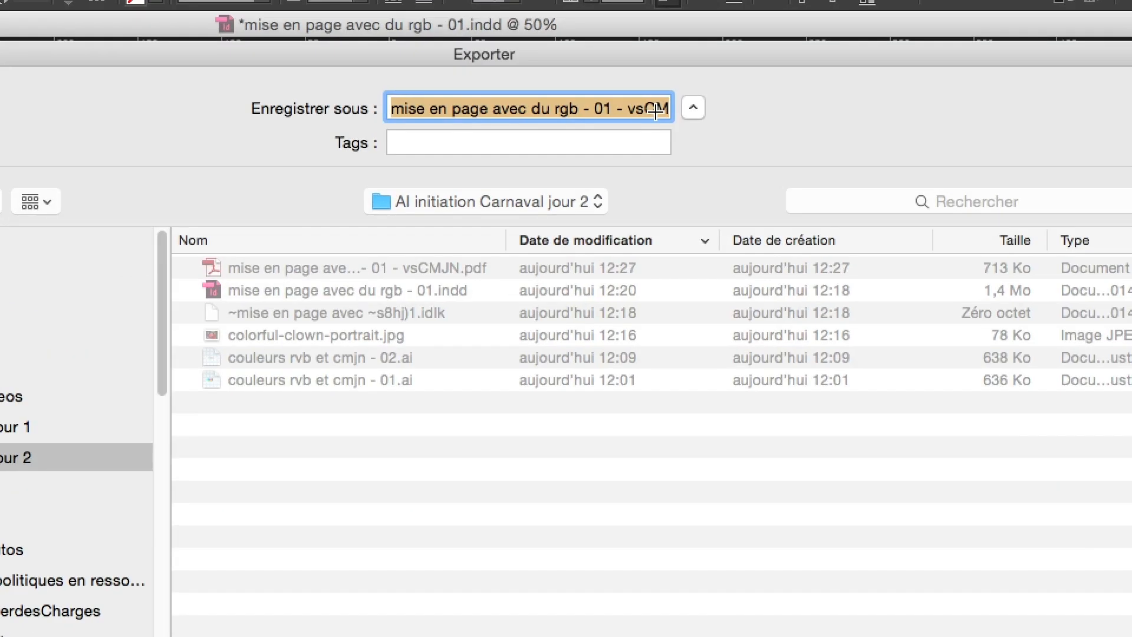
left_click(655, 112)
key("super+Right")
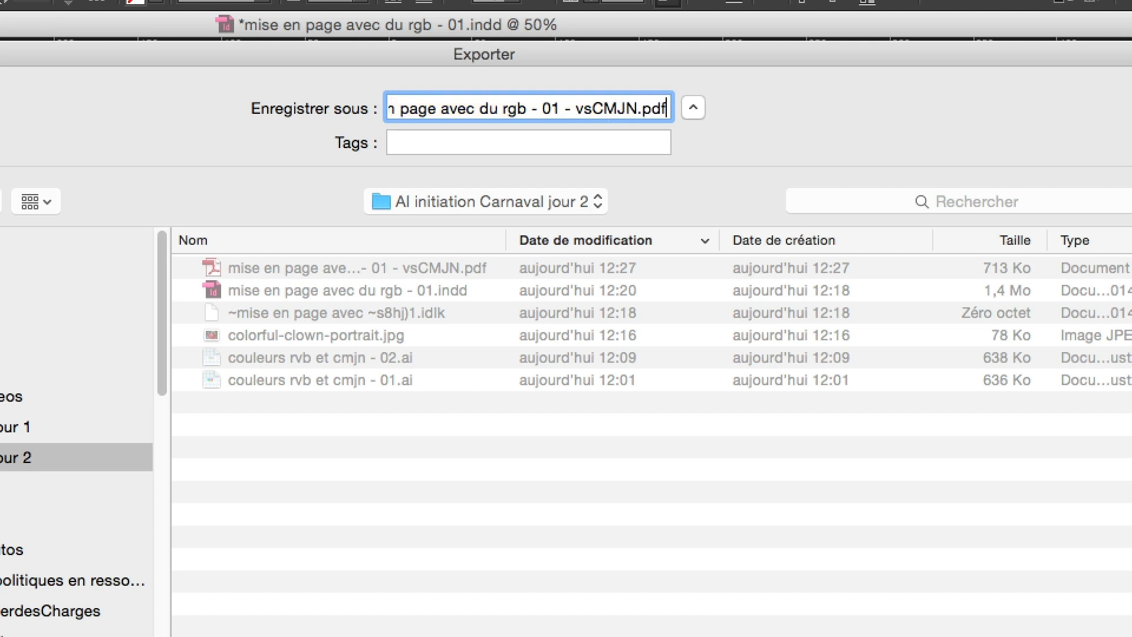
left_click(647, 110)
type("couché")
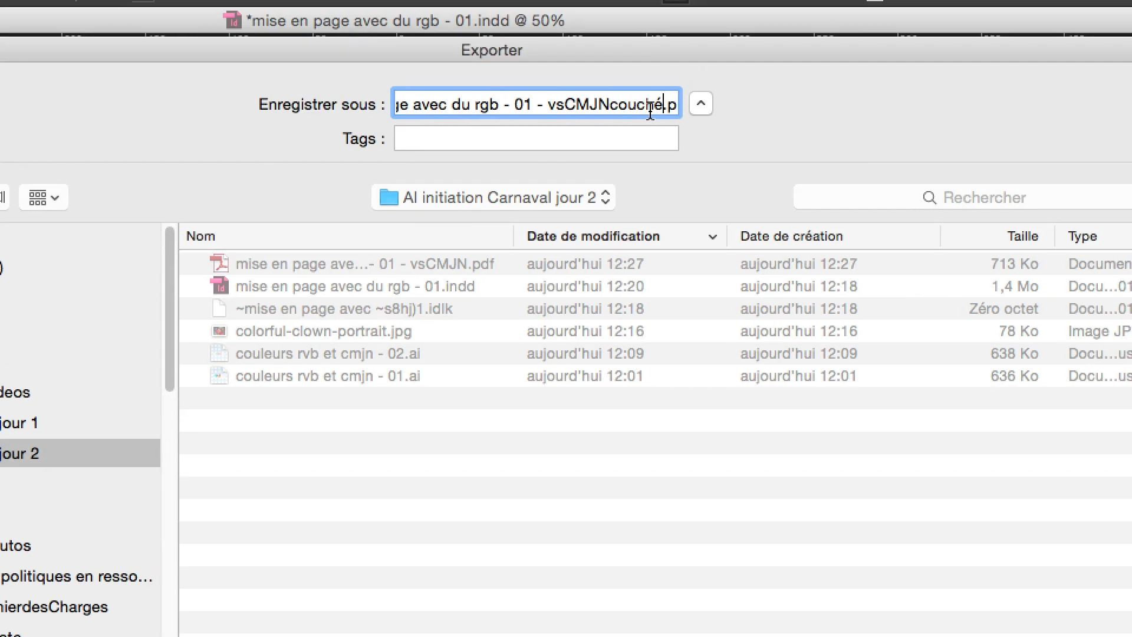
key("Down")
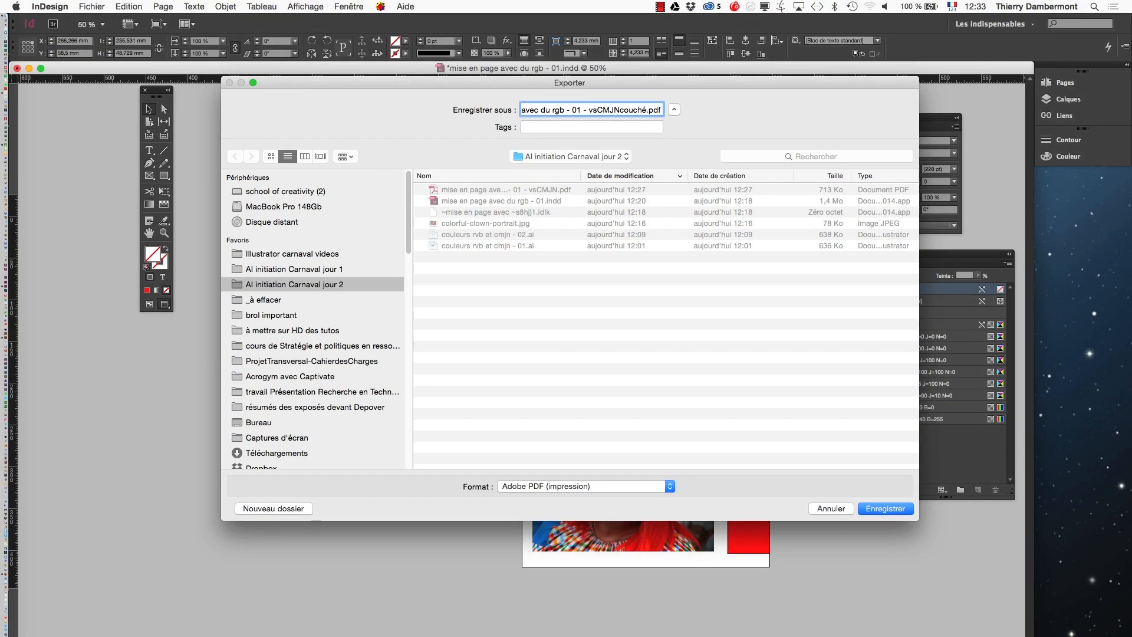
key("Return")
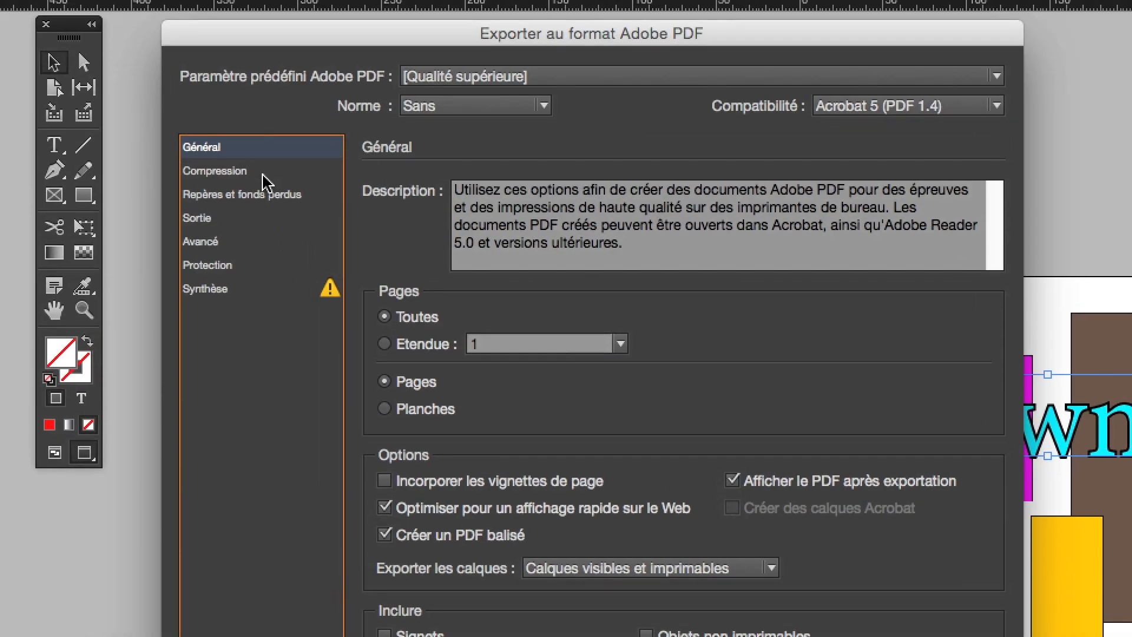
Step: Include all printer's marks except the bleed marks (Repères de fond perdu) and set the bleed to 3 mm on all four sides
key("Down")
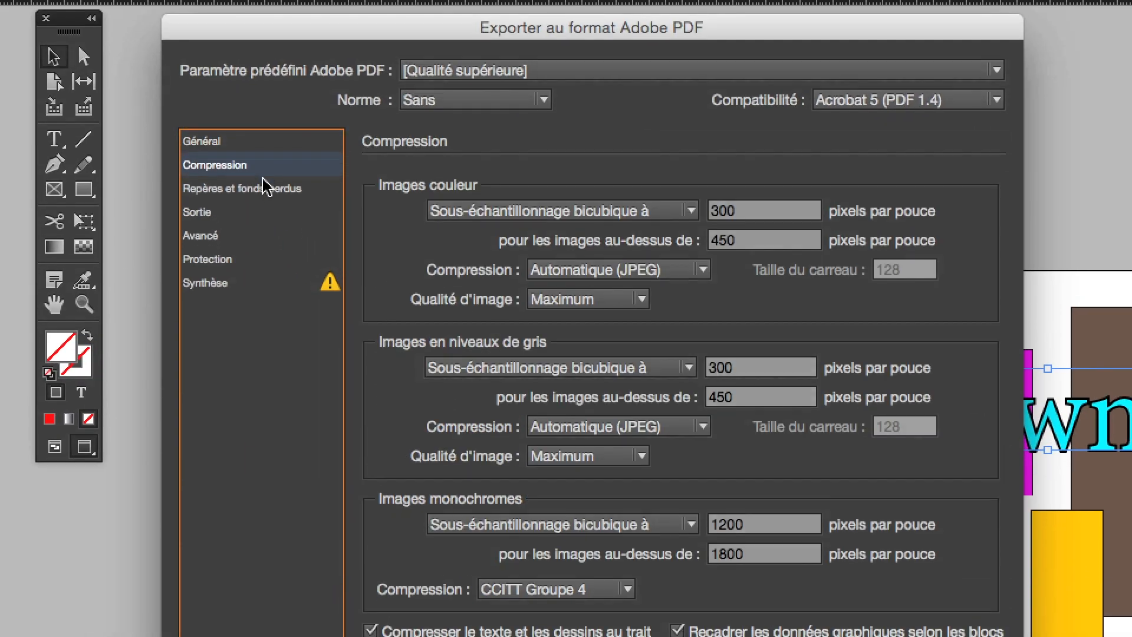
key("Down")
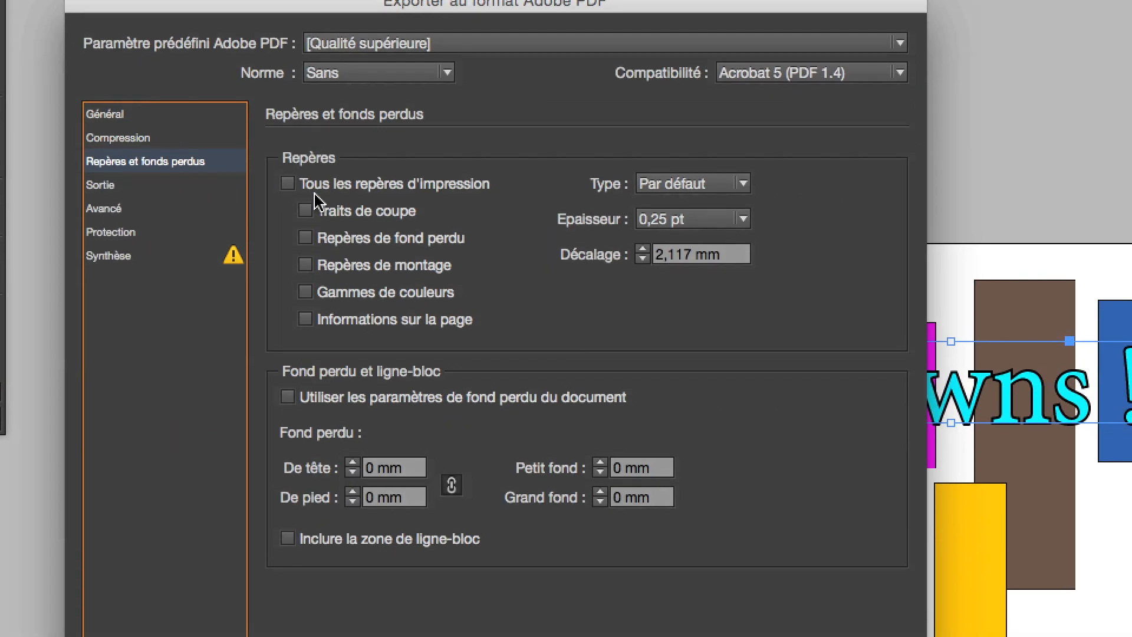
left_click(384, 207)
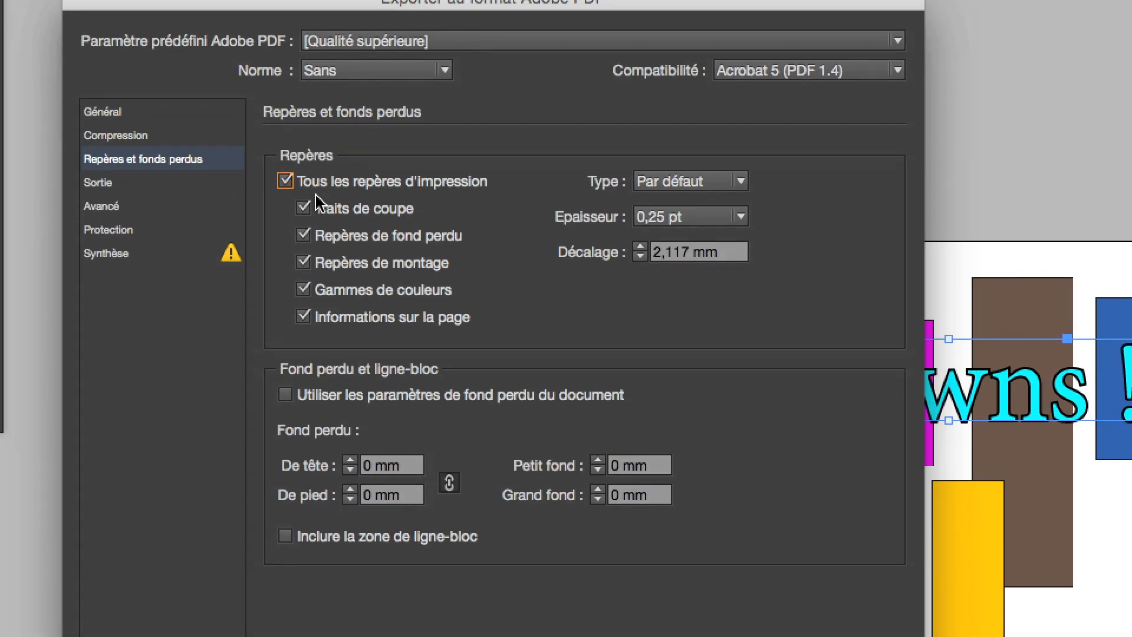
left_click(425, 267)
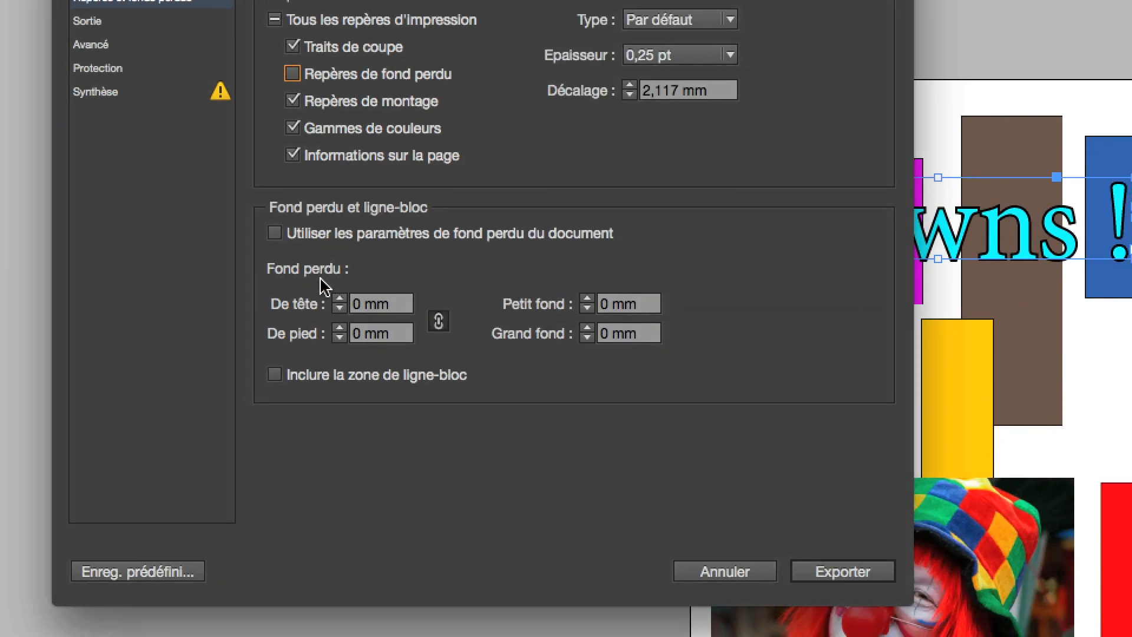
left_click(345, 435)
left_click(346, 435)
left_click(331, 290)
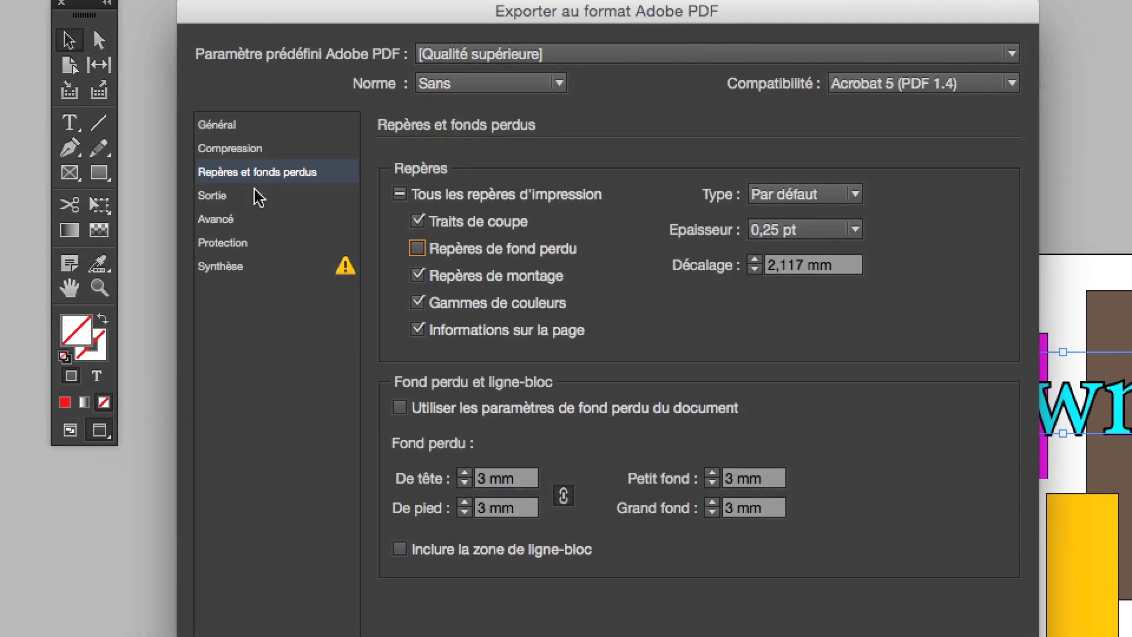
Step: Set the output colour conversion to Convertir vers la destination with Coated FOGRA39 (ISO 12647-2:2004) as the destination profile
left_click(260, 196)
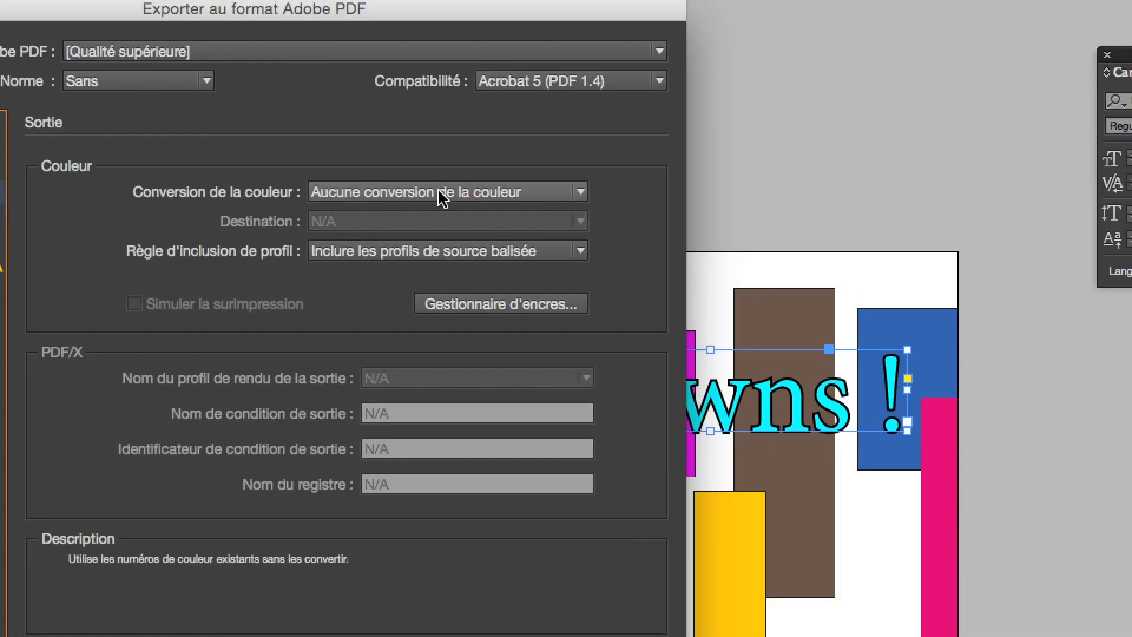
left_click(790, 194)
left_click(437, 213)
left_click(586, 197)
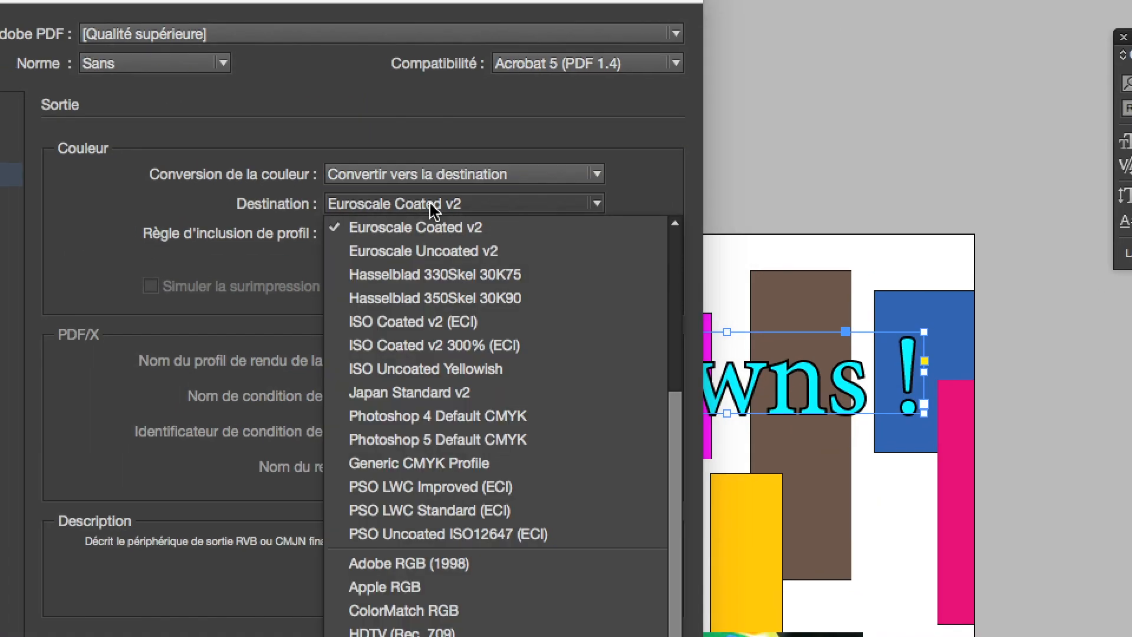
scroll(411, 284, "up", 3)
scroll(425, 236, "up", 10)
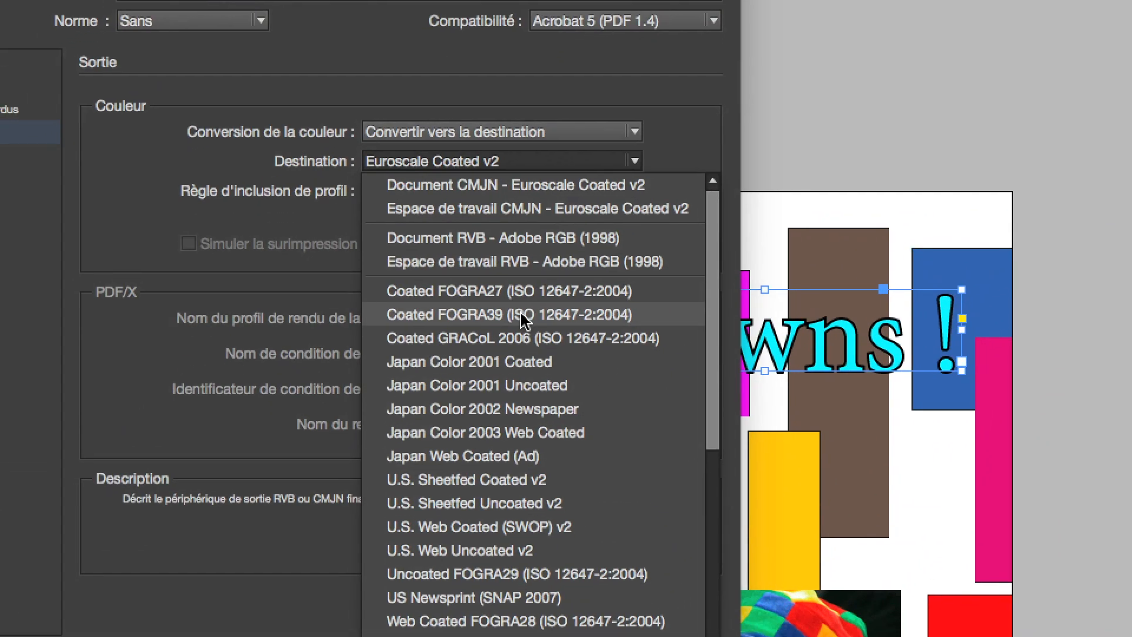
left_click(524, 317)
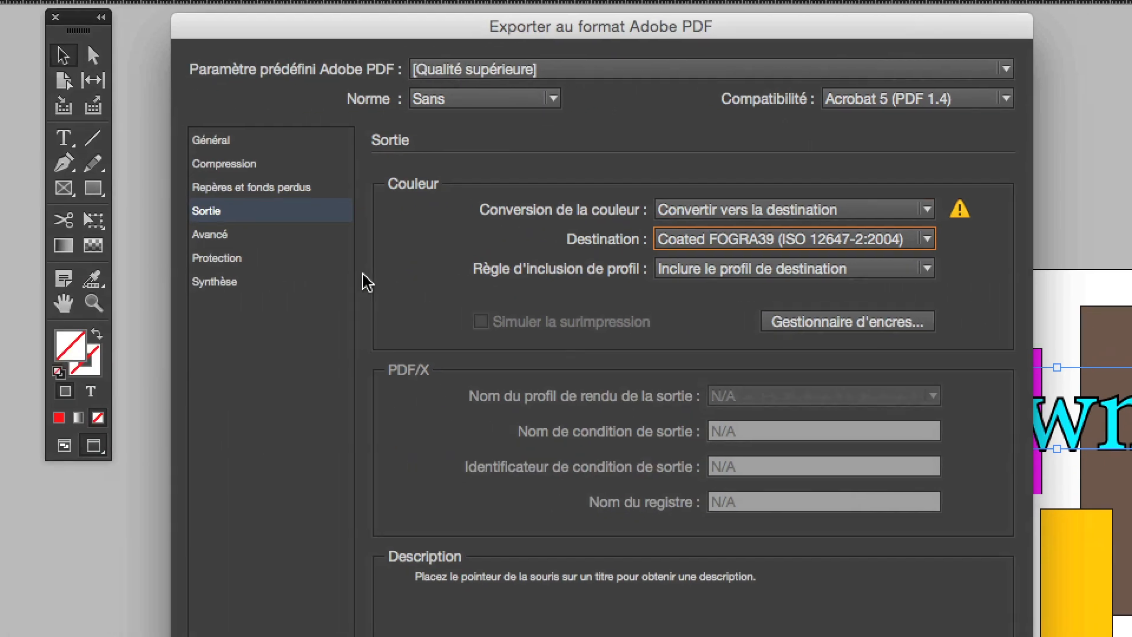
Step: Recheck the marks, bleed and output settings, and export the coated-paper PDF
left_click(274, 188)
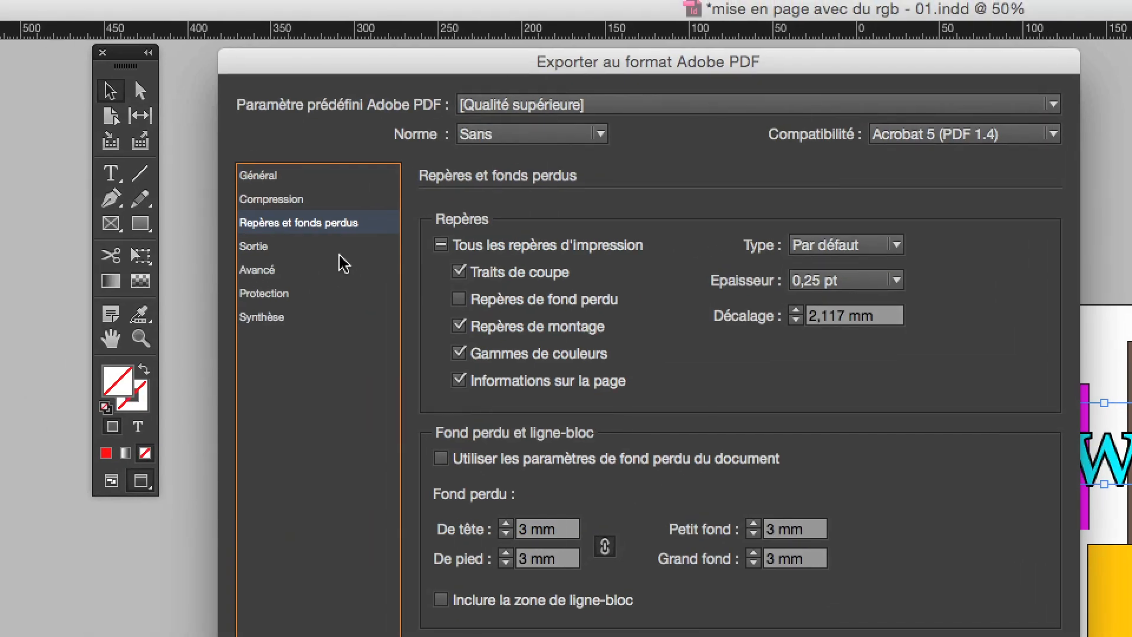
left_click(240, 74)
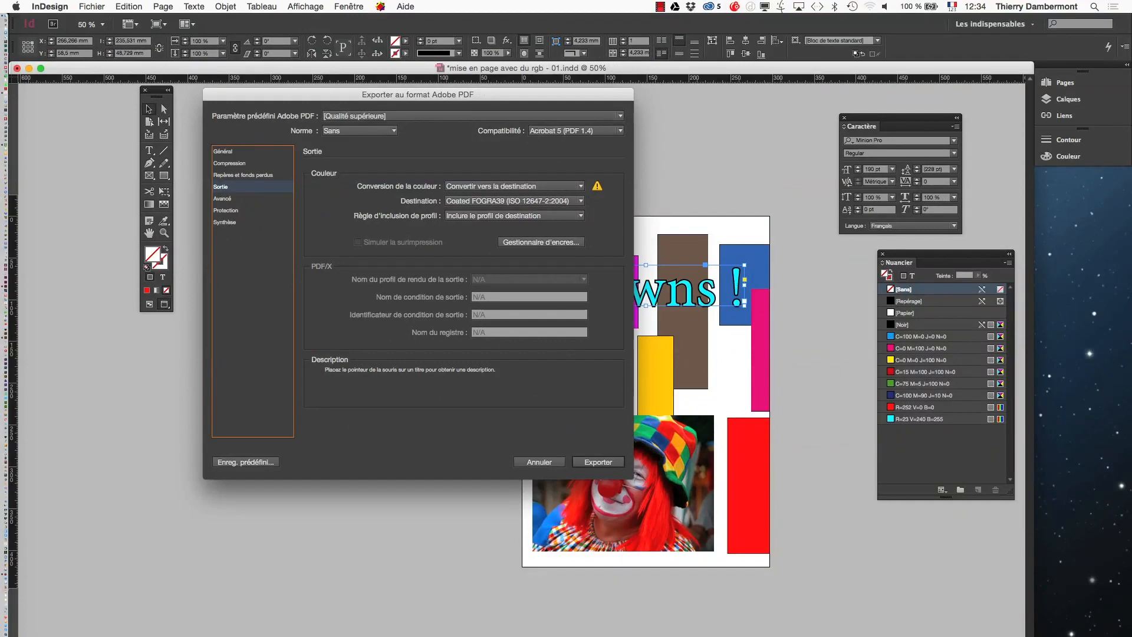
left_click(581, 462)
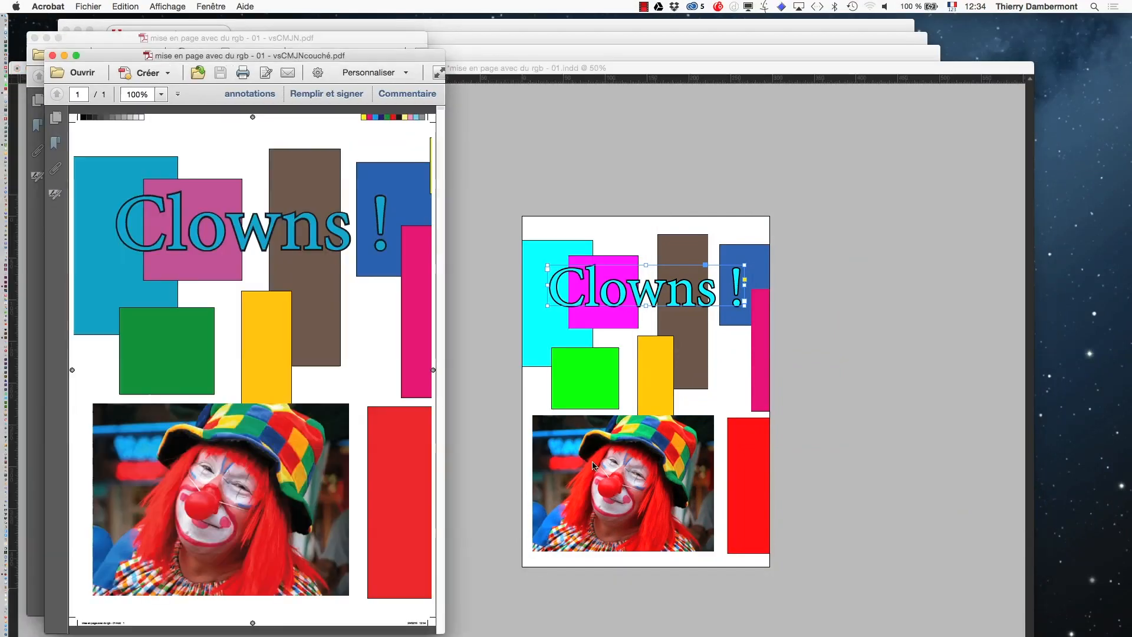
Step: Place the vsCMJNcouché PDF beside the vsCMJN version to compare their colours, and close both documents
left_click_drag(242, 59, 633, 47)
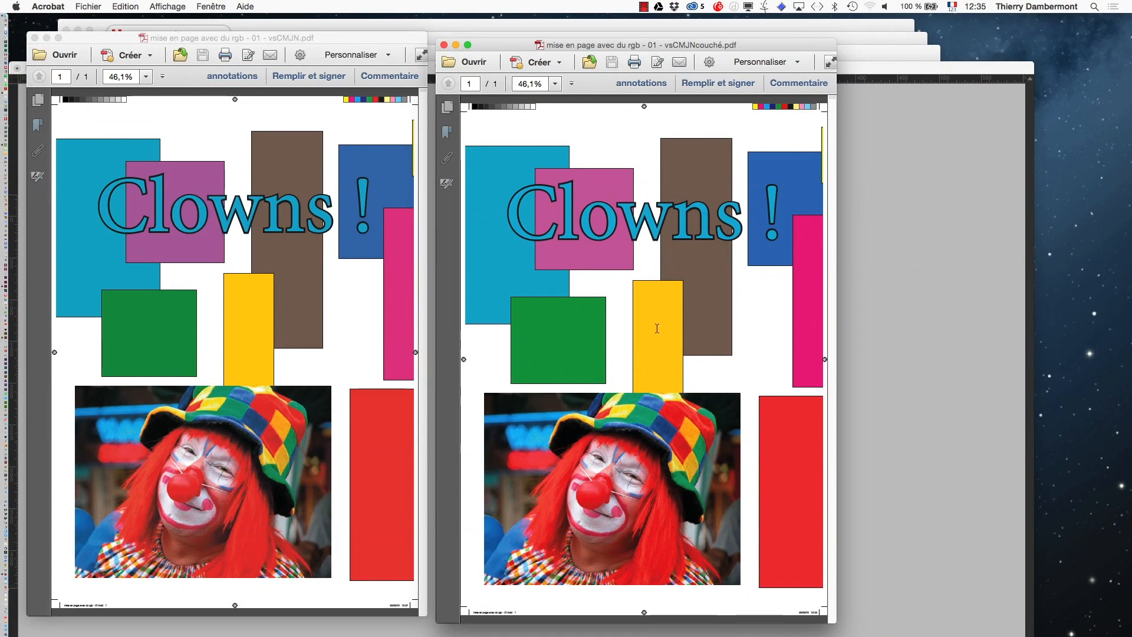
left_click(444, 45)
left_click(35, 38)
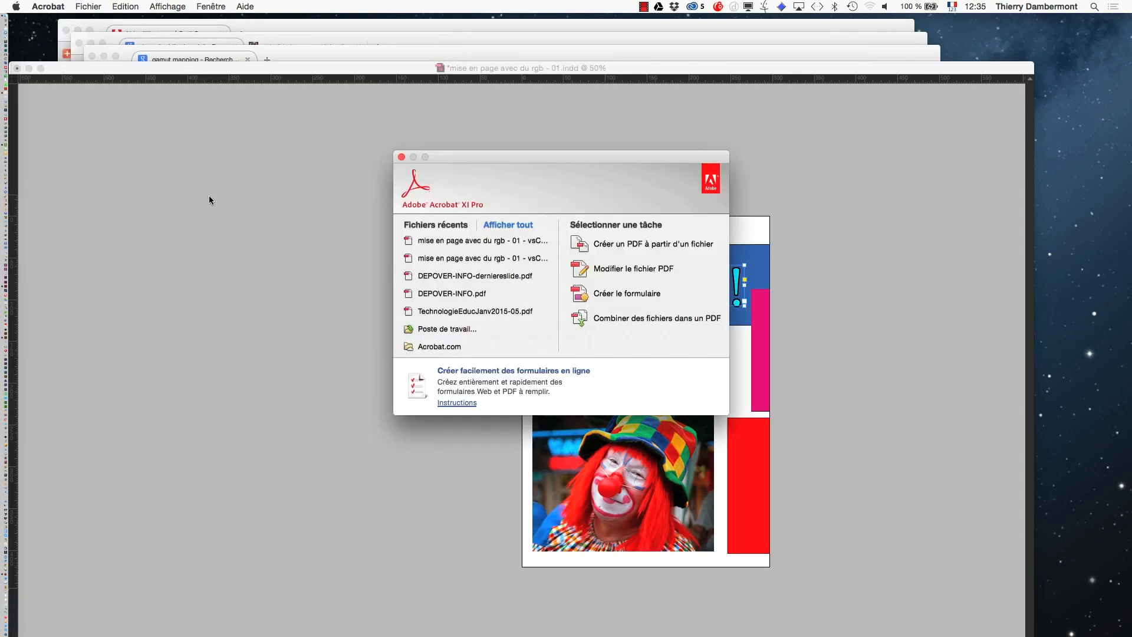
Step: Return to InDesign, start exporting the layout as "mise en page avec du rgb - 01 - vsRGB.pdf", and show the marks and bleed options
left_click(354, 68)
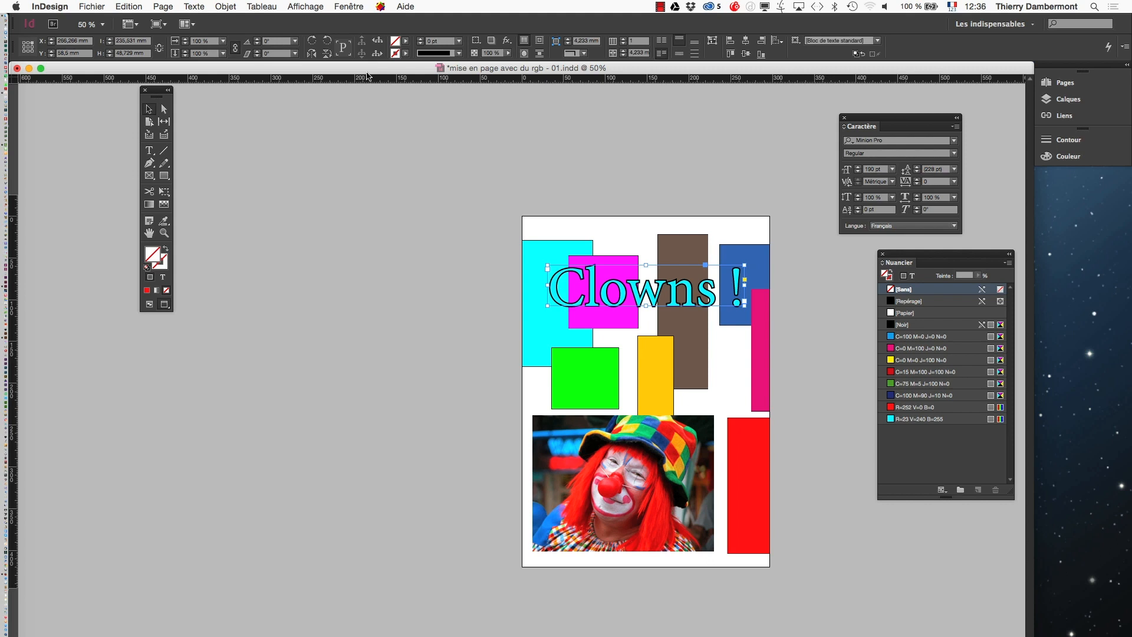
left_click(92, 7)
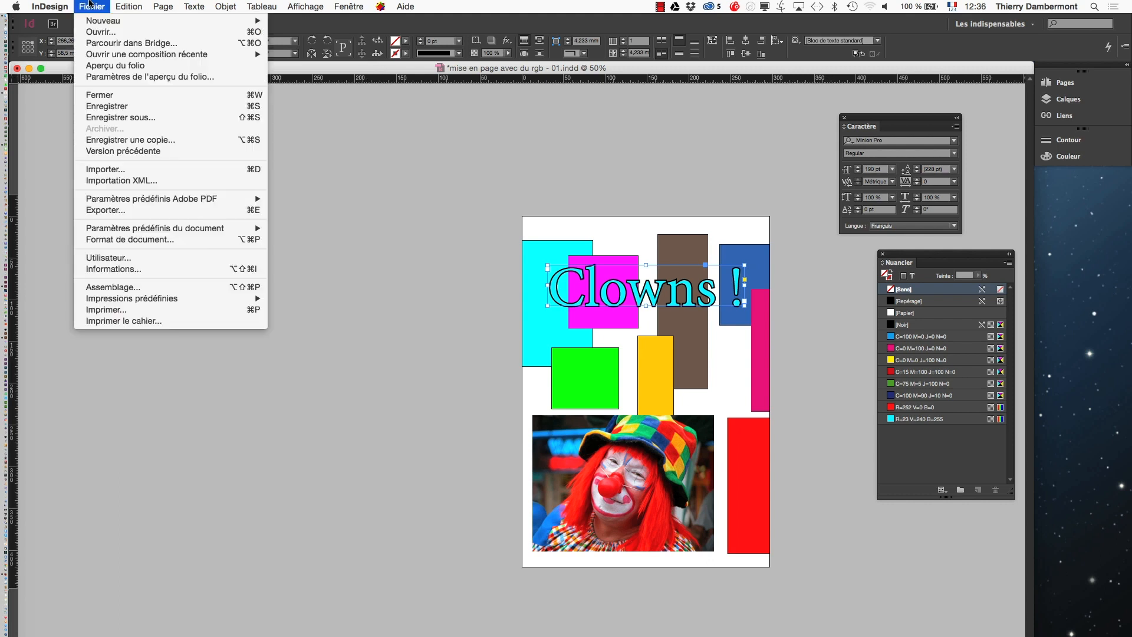
left_click(136, 210)
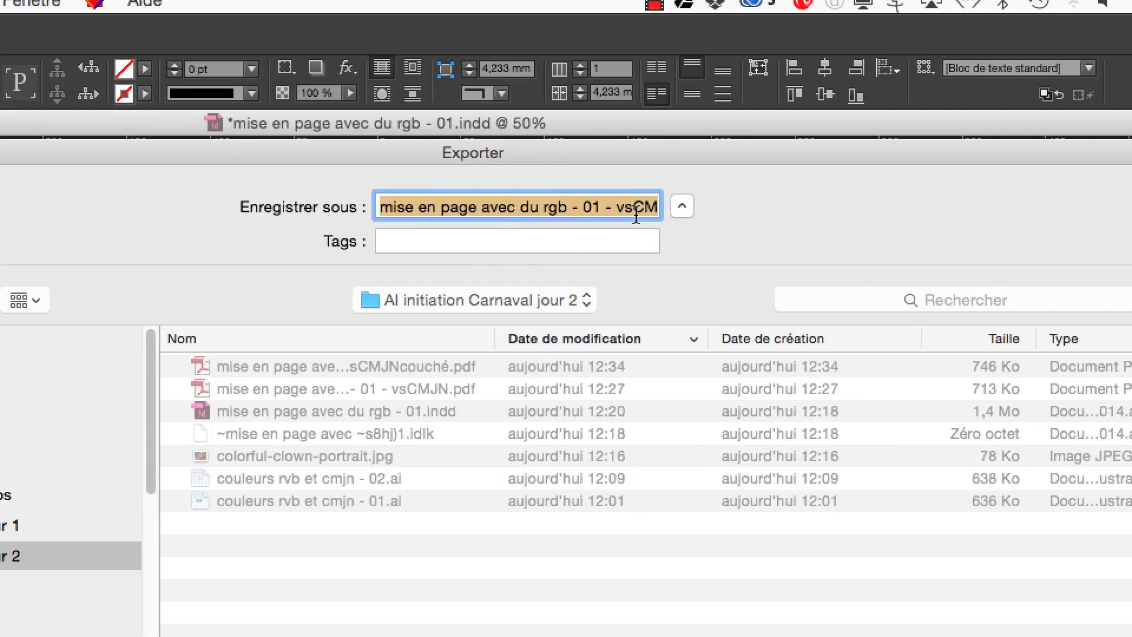
left_click_drag(635, 214, 584, 211)
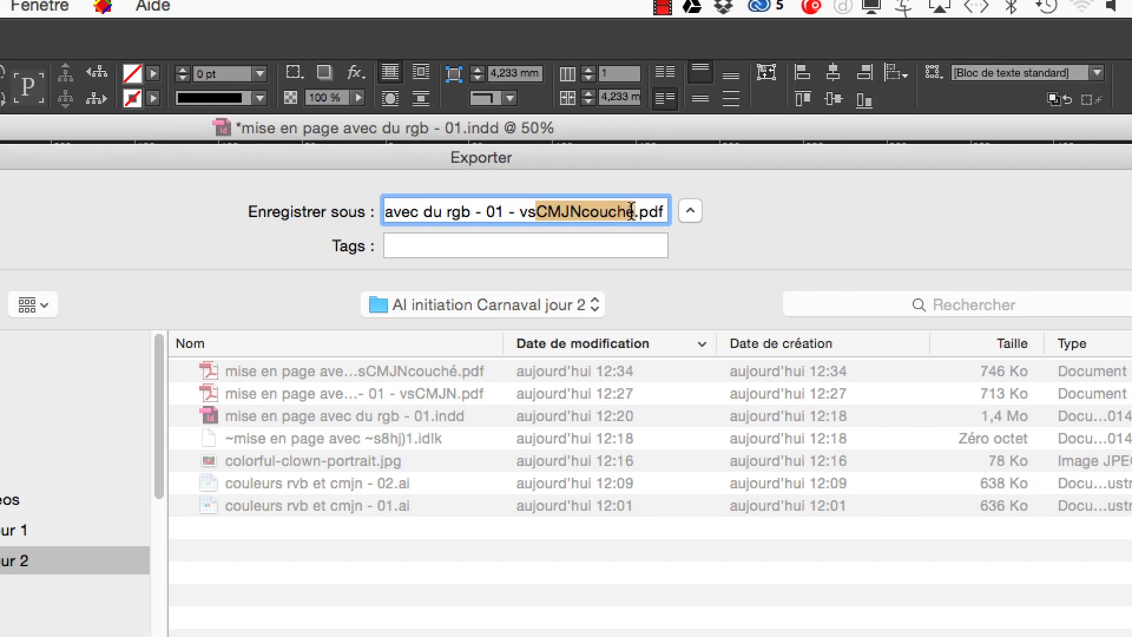
type("RGB")
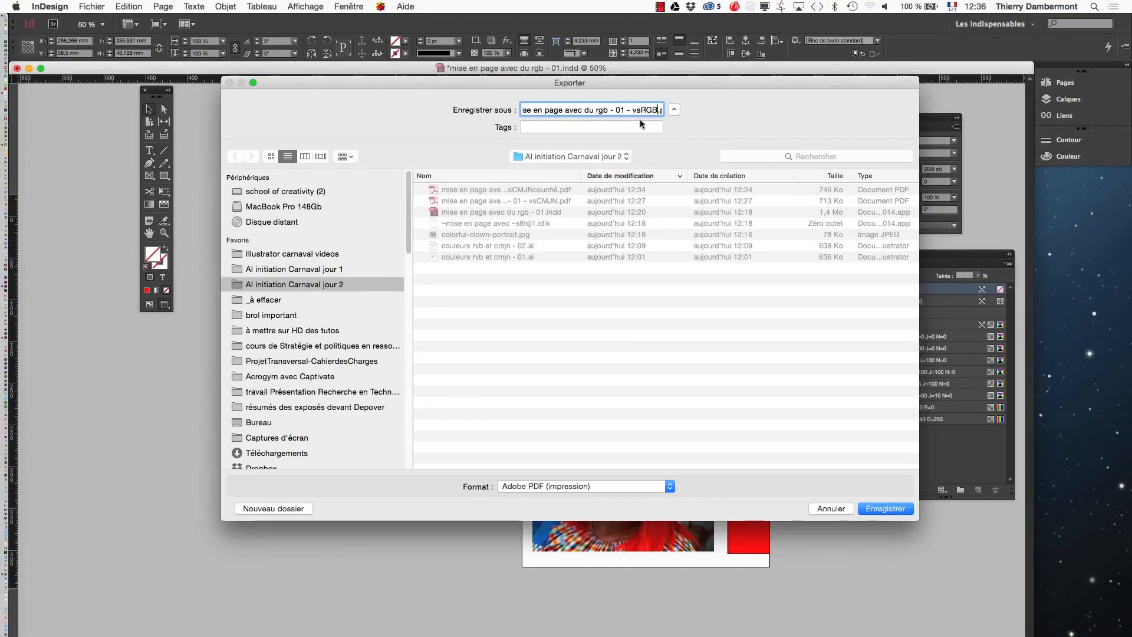
key("Return")
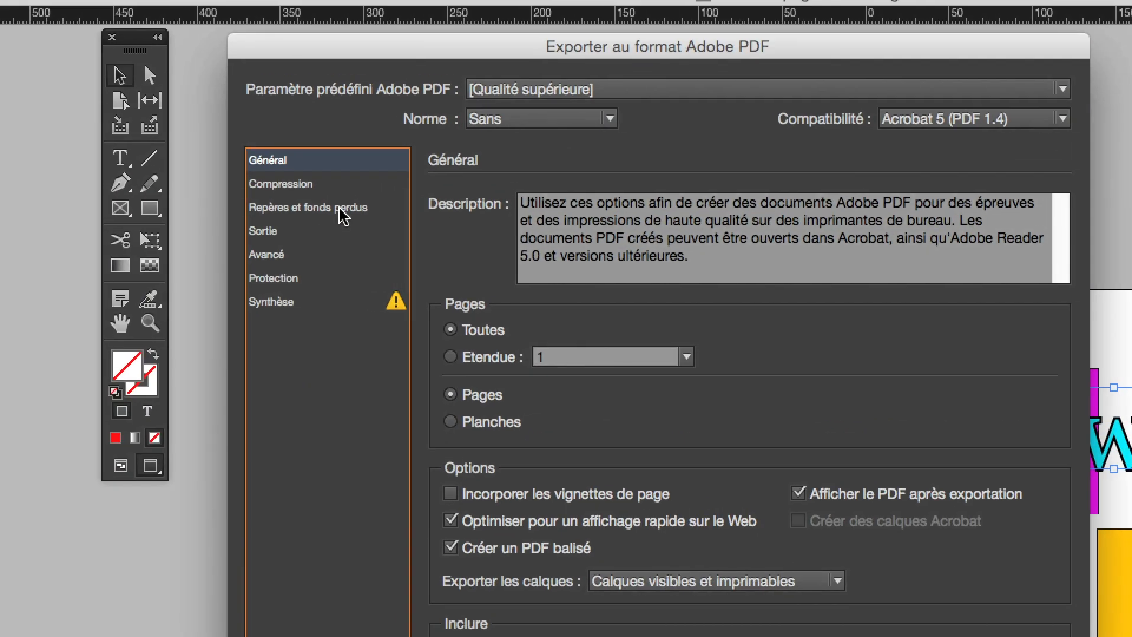
left_click(347, 192)
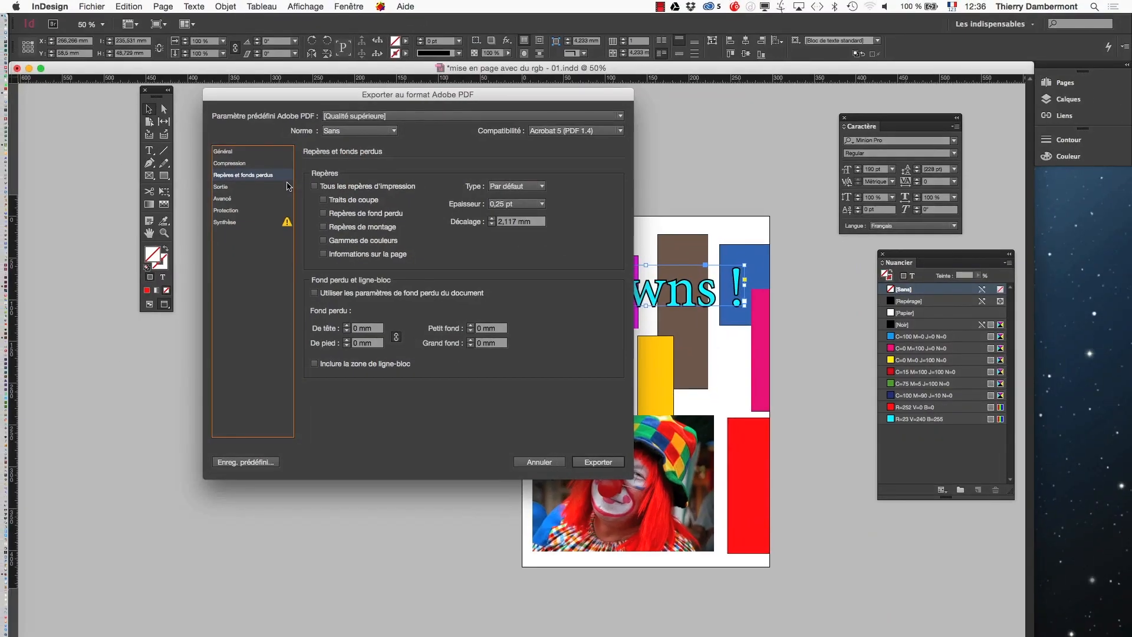
Step: Switch to Acrobat, reopen the vsCMJNcouché PDF to examine its printer's marks and page colours, then close it and move the welcome window aside
key("super+Tab")
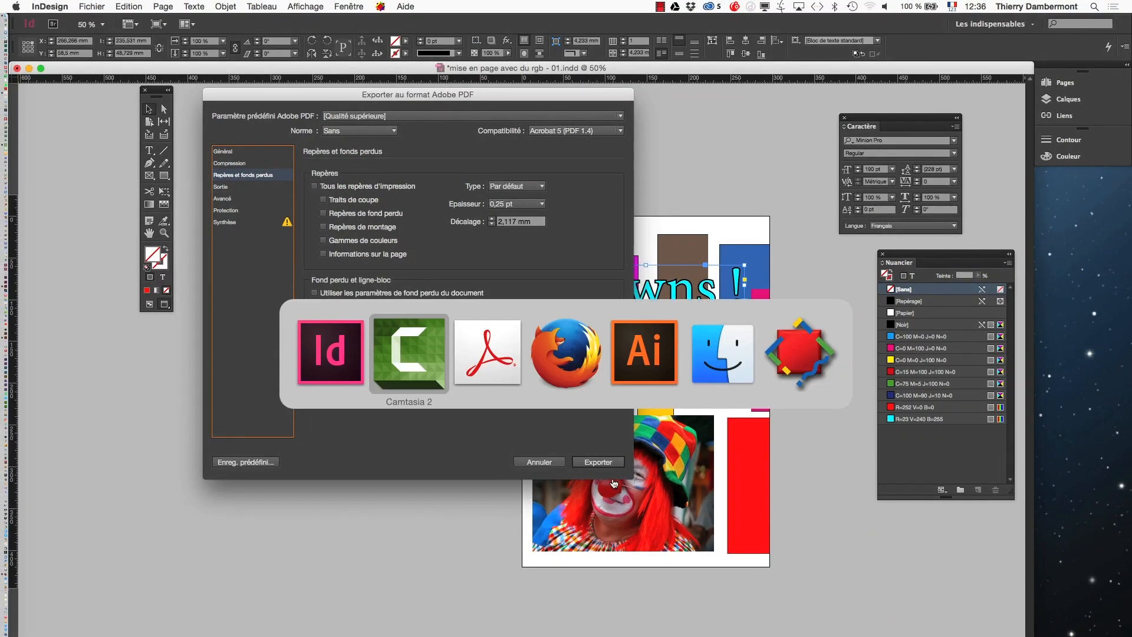
left_click(495, 361)
left_click(533, 256)
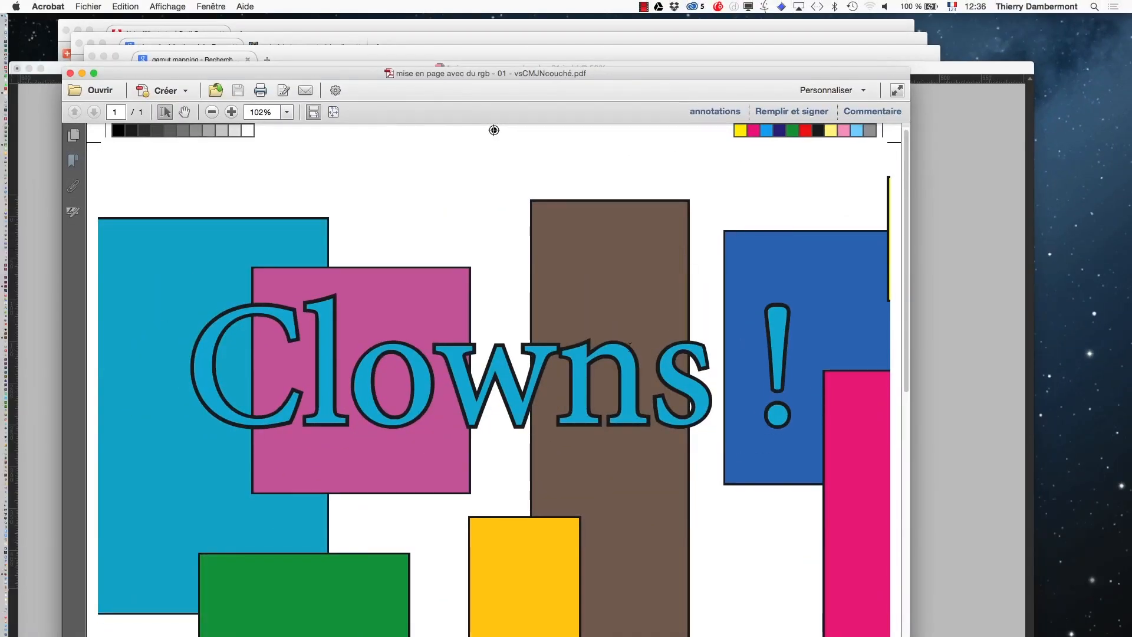
scroll(283, 590, "down", 10)
scroll(605, 368, "up", 5)
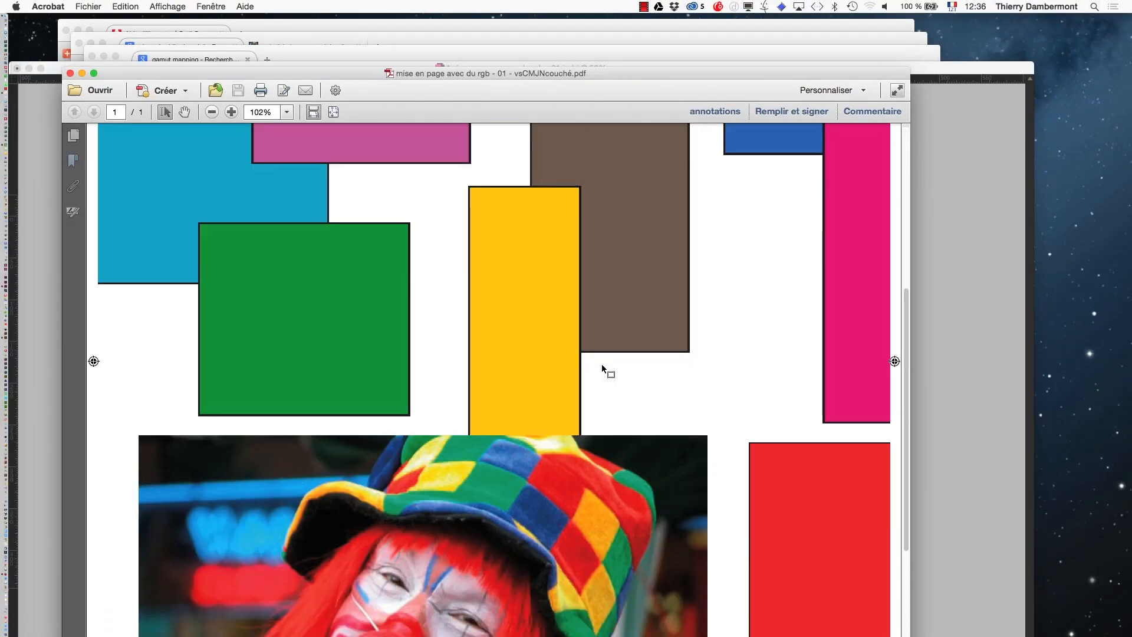
scroll(602, 370, "down", 5)
scroll(605, 370, "up", 1)
scroll(605, 371, "up", 5)
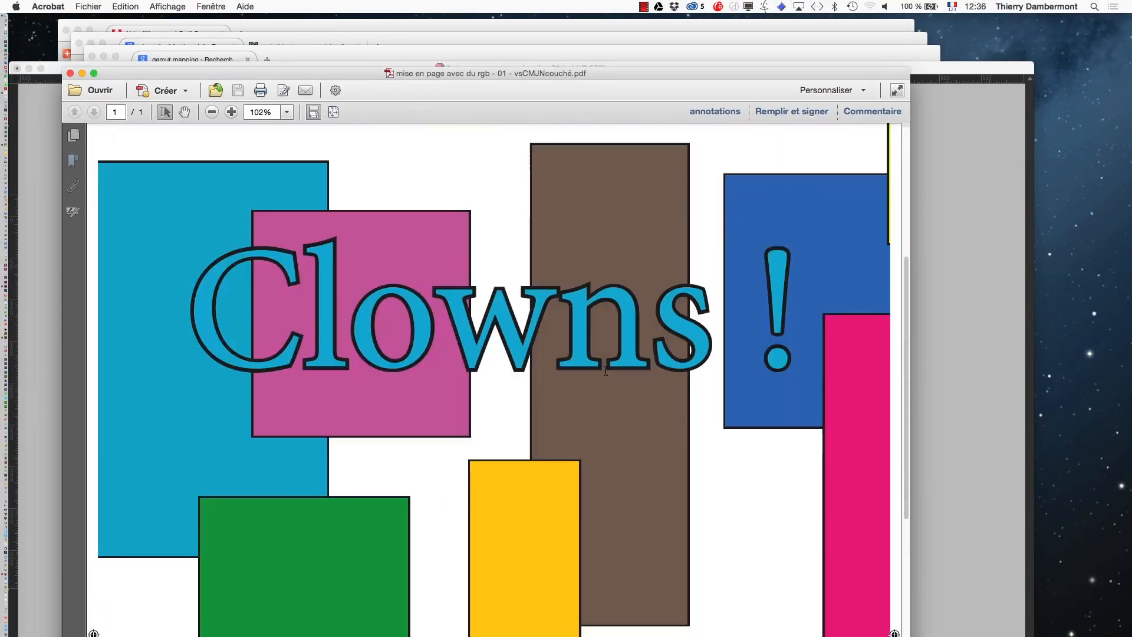
scroll(606, 372, "down", 6)
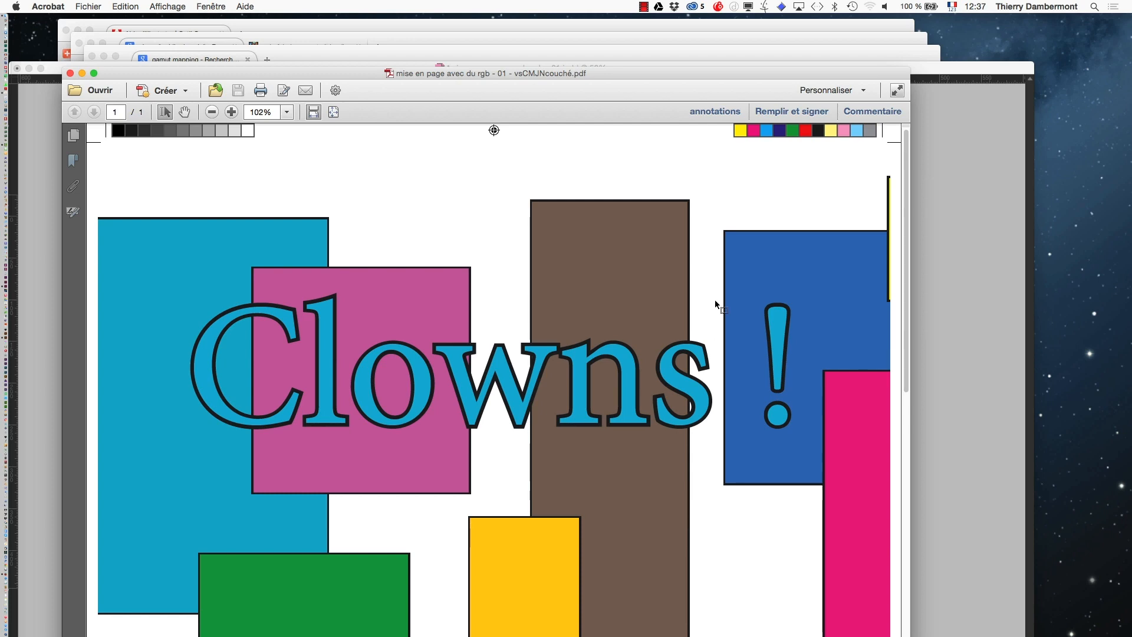
left_click(69, 73)
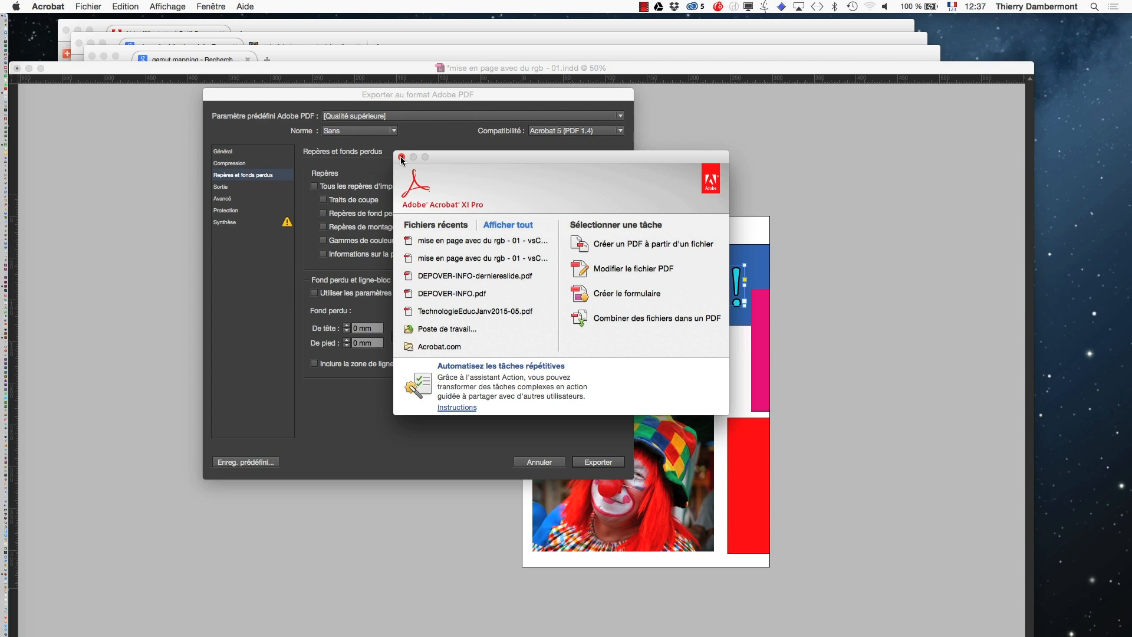
left_click_drag(447, 175, 794, 100)
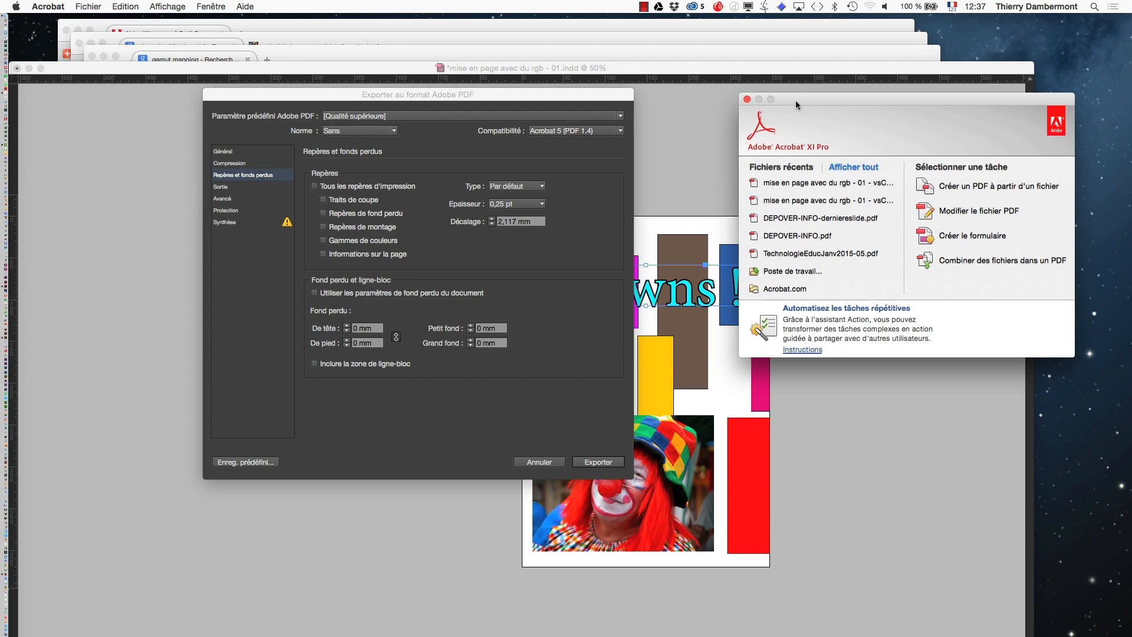
Step: Return to InDesign's PDF export settings and show the colour output options
left_click(627, 96)
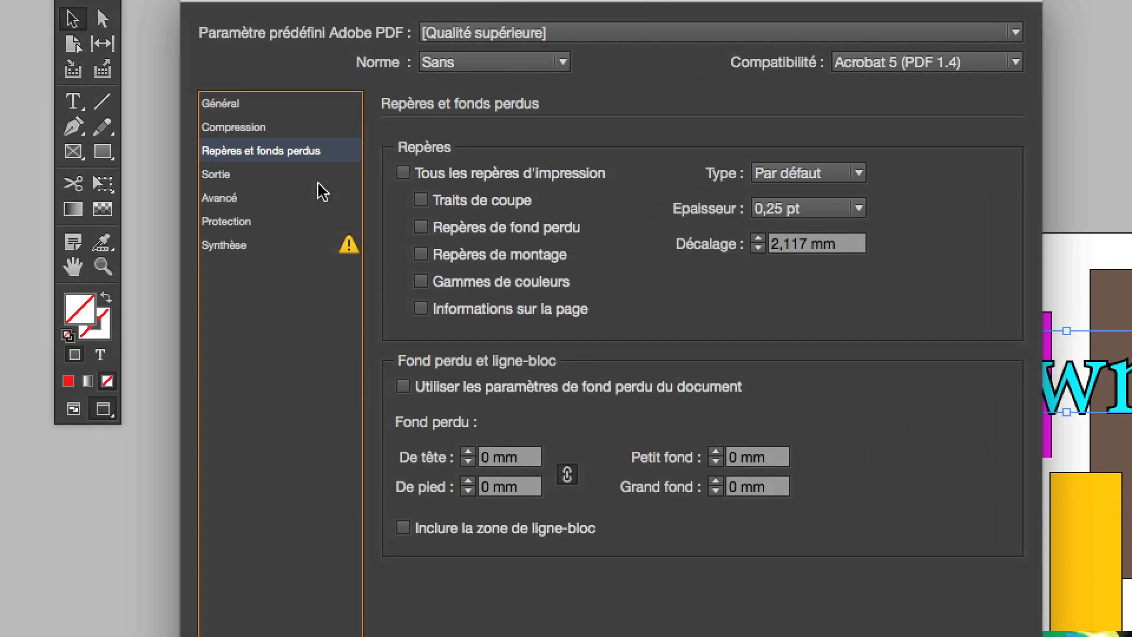
left_click(316, 177)
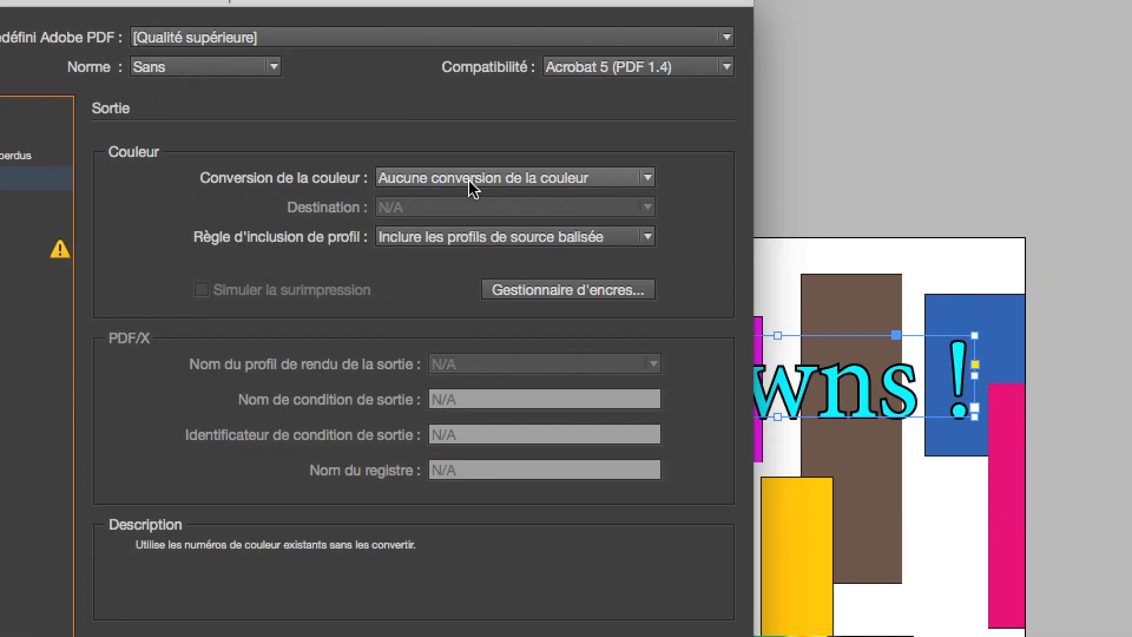
Step: Set the colour conversion to "Convertir vers la destination" with sRGB IEC61966-2.1 as the destination profile
left_click(473, 188)
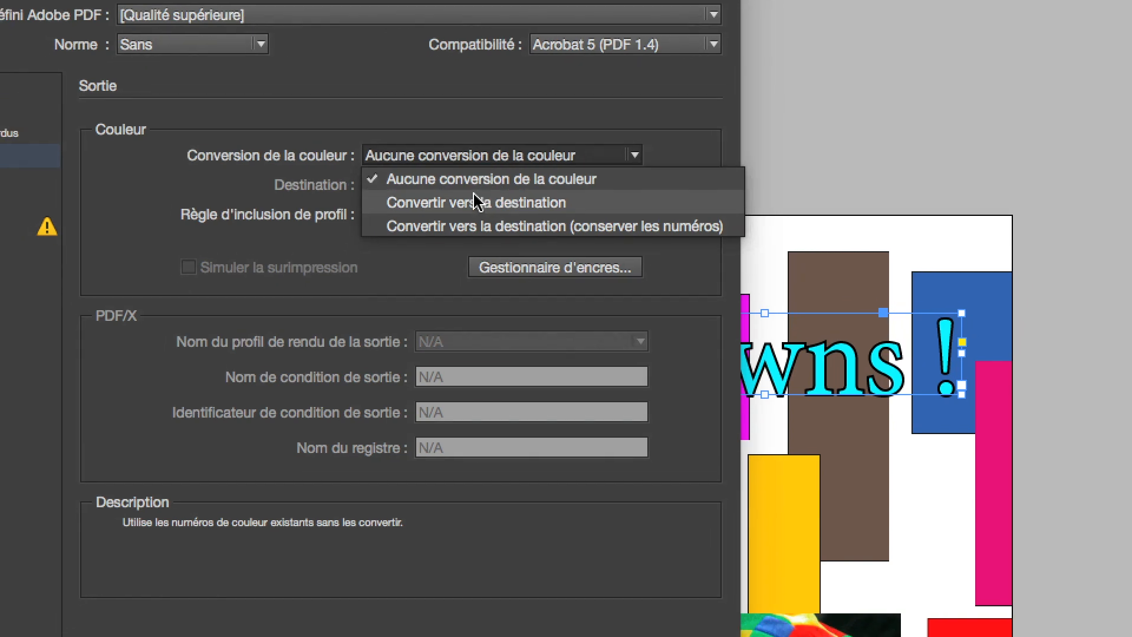
left_click(466, 212)
left_click(470, 189)
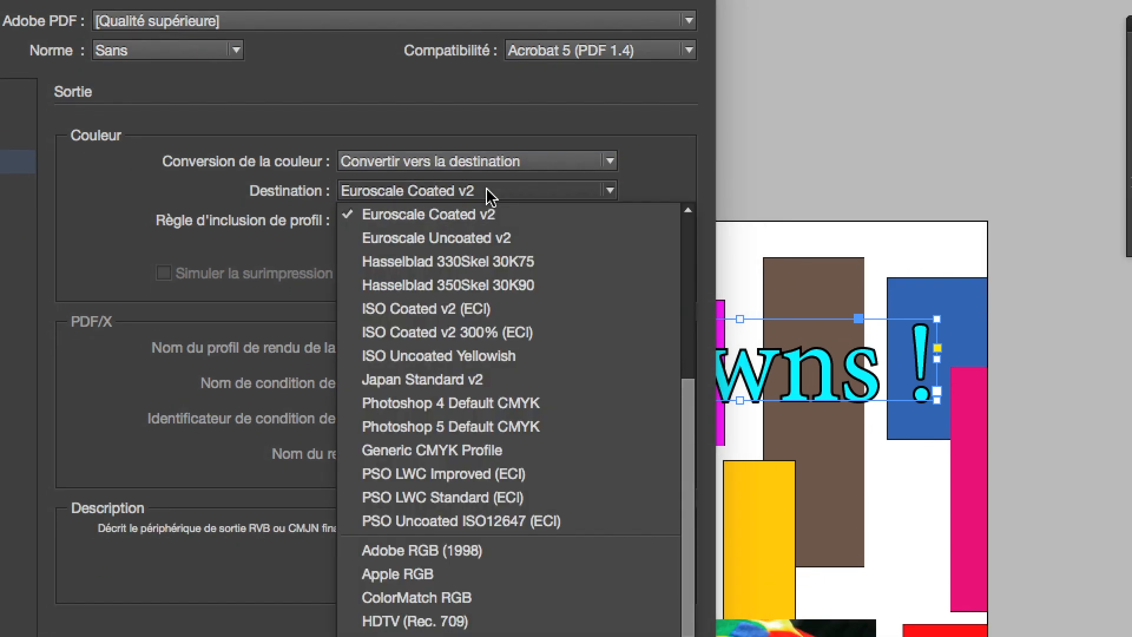
scroll(473, 230, "up", 10)
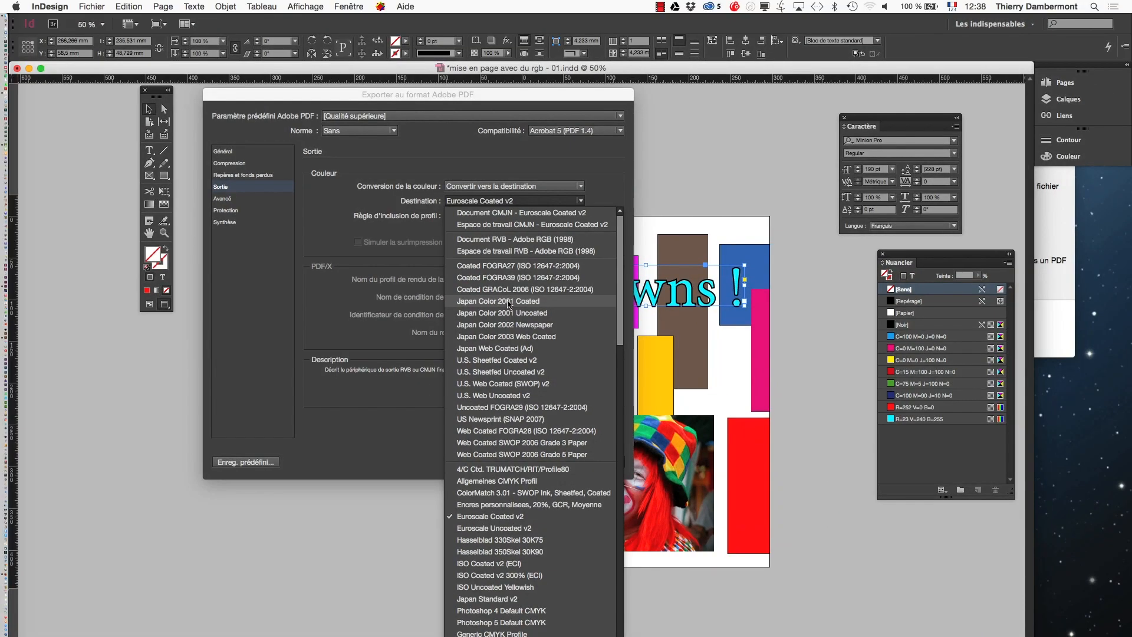
scroll(463, 290, "down", 8)
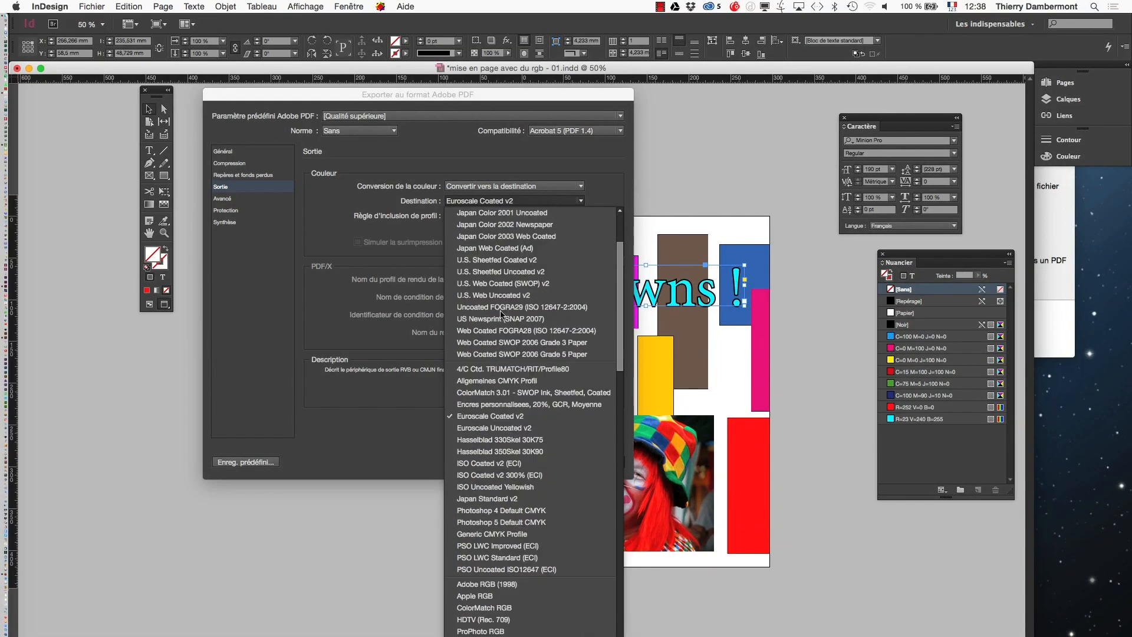
scroll(501, 318, "down", 2)
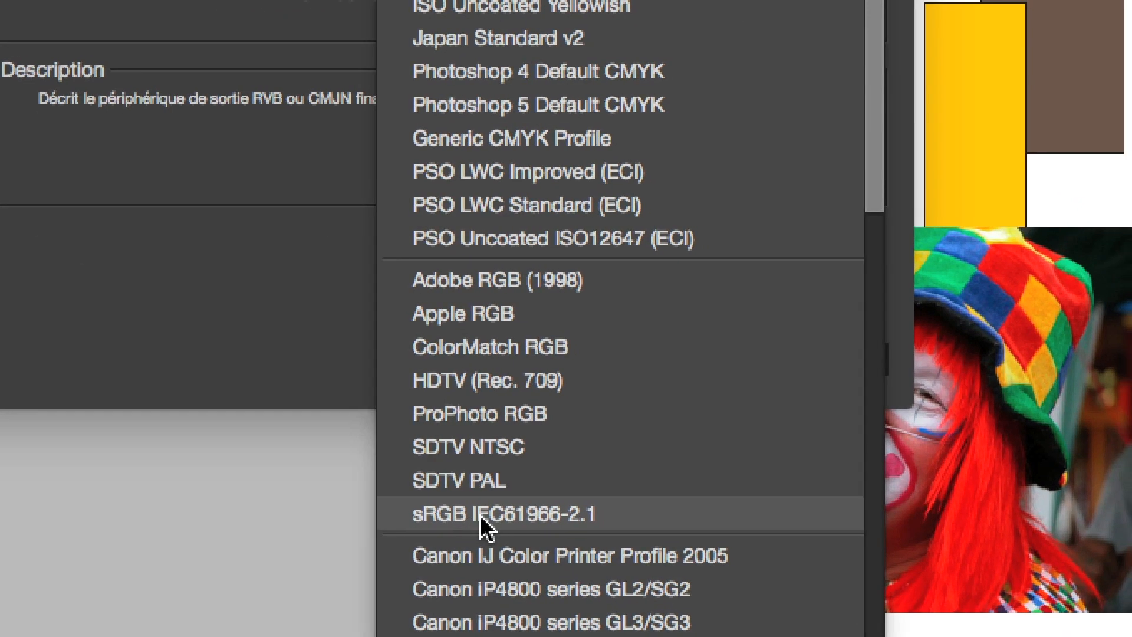
left_click(478, 515)
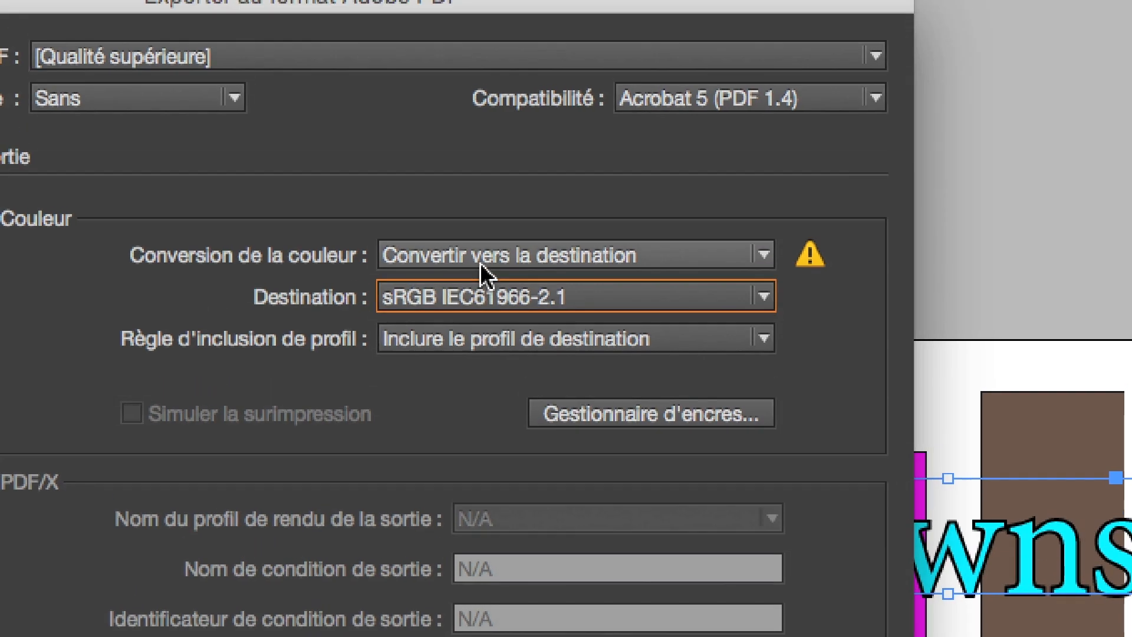
Step: Set the colour conversion to "Aucune conversion de la couleur", recheck the marks and output settings, and export the RGB PDF
left_click(478, 231)
left_click(482, 257)
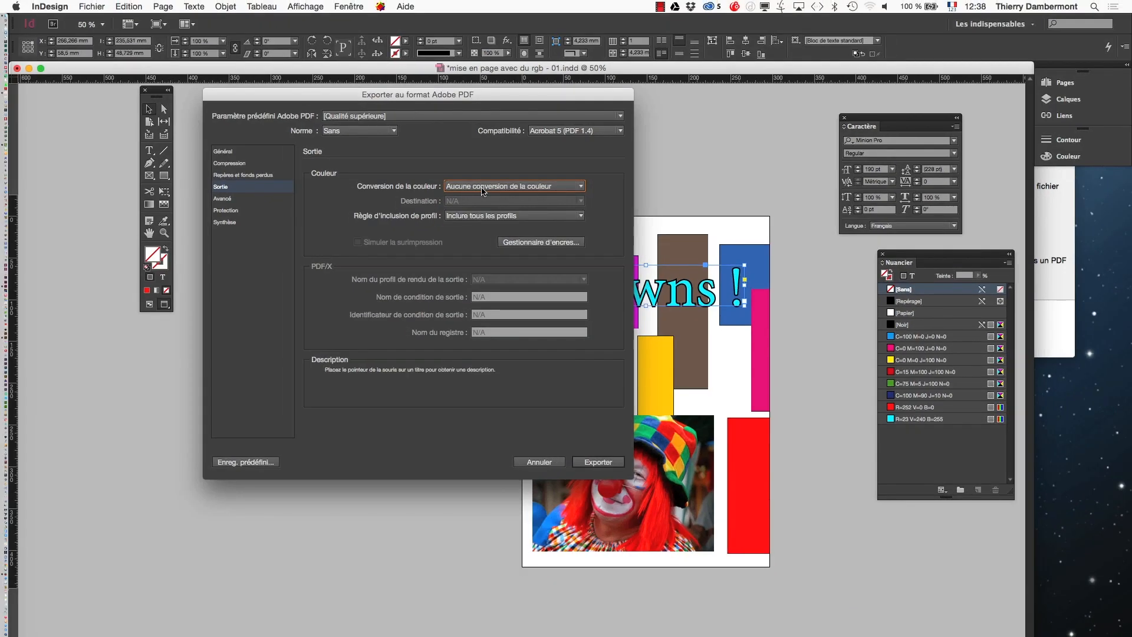
left_click(236, 175)
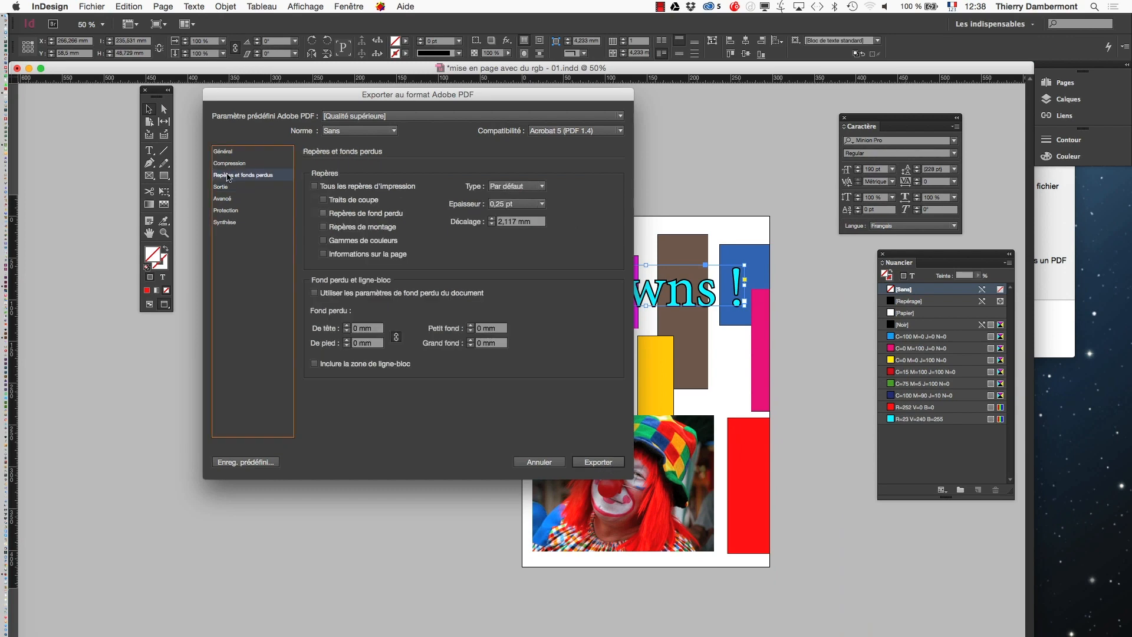
left_click(242, 187)
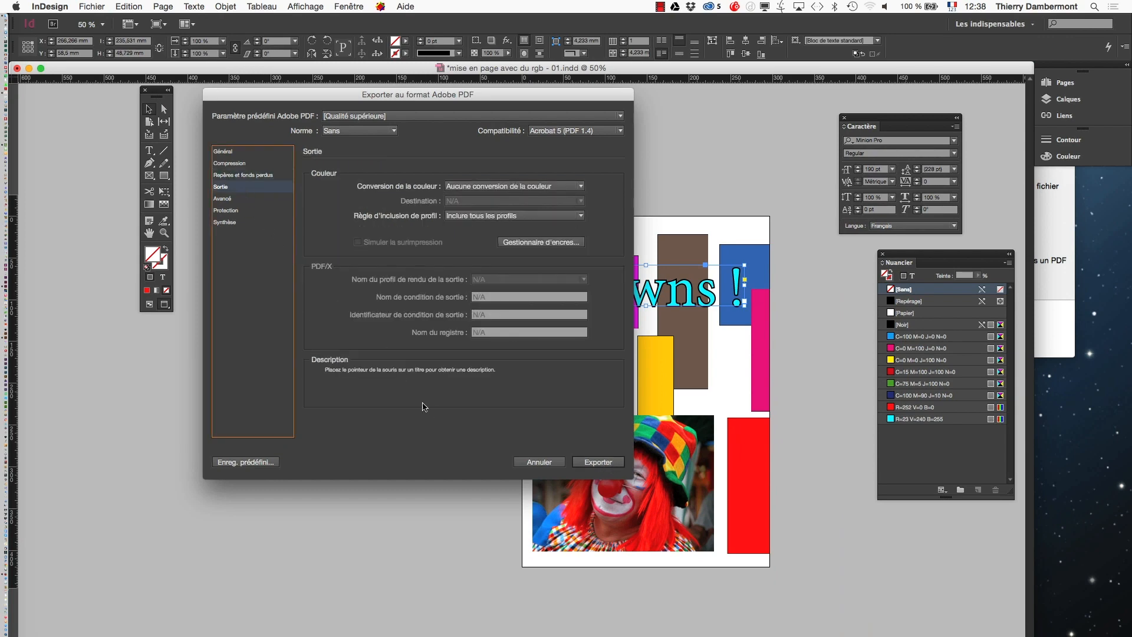
left_click(597, 462)
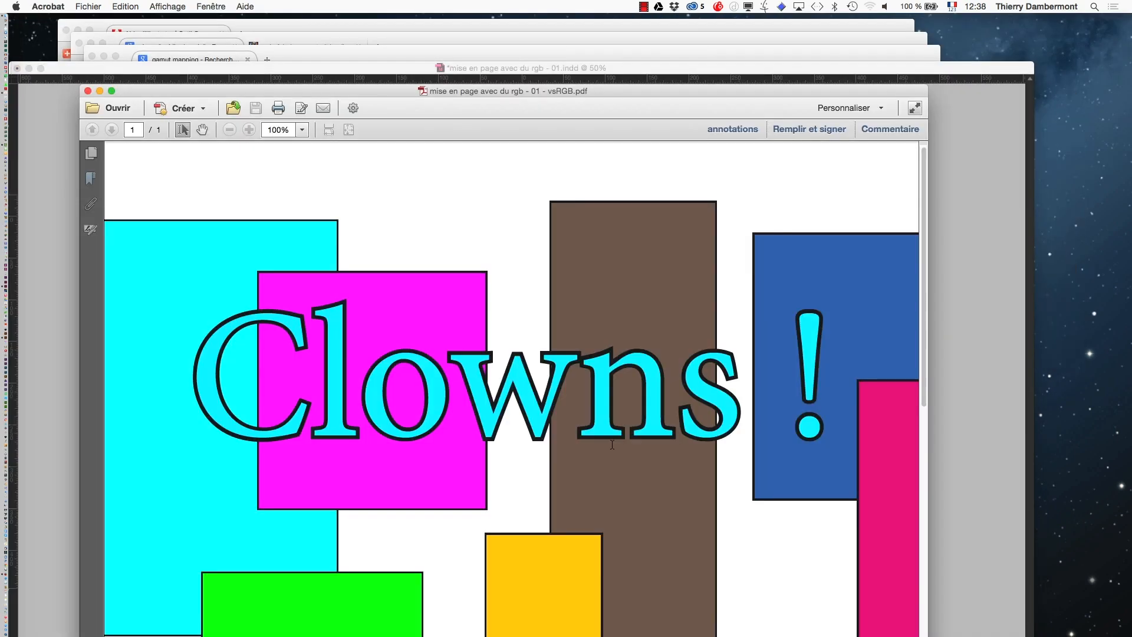
Step: Zoom the vsRGB PDF out to 33.3% and narrow its window beside the InDesign layout to compare their colours
left_click(230, 129)
left_click(230, 129)
left_click(230, 130)
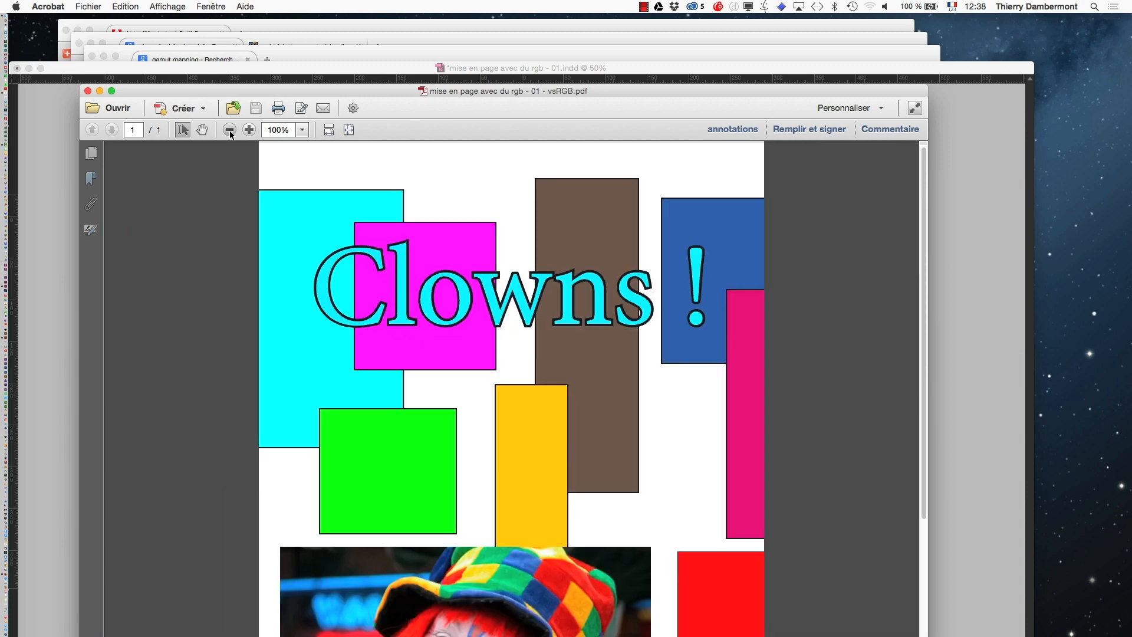
left_click(230, 130)
left_click_drag(288, 90, 249, 40)
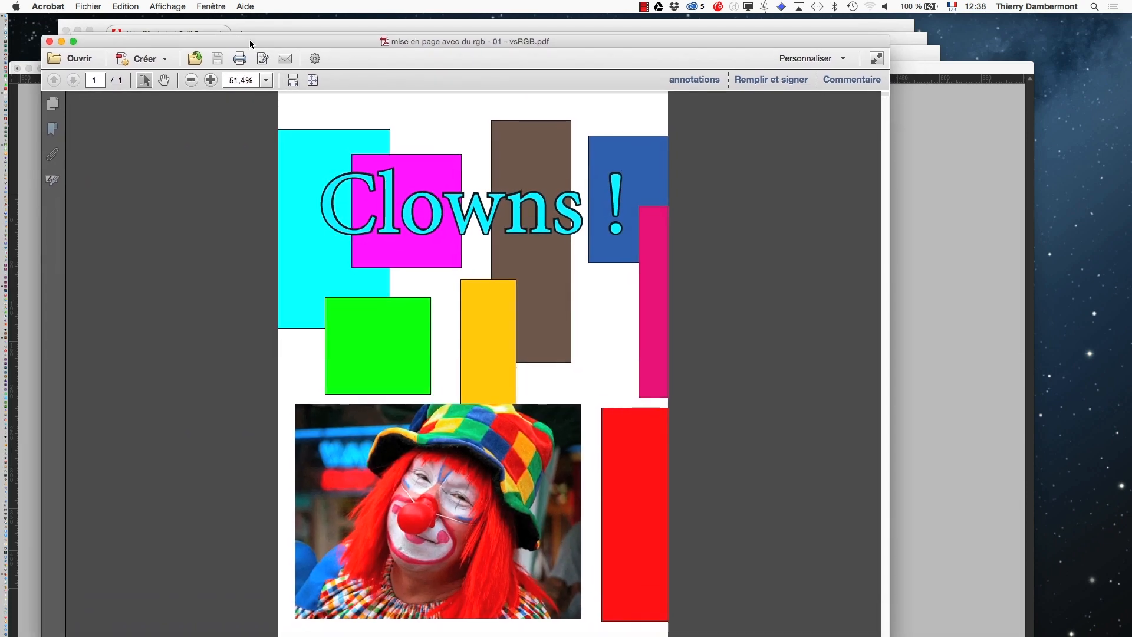
left_click(194, 81)
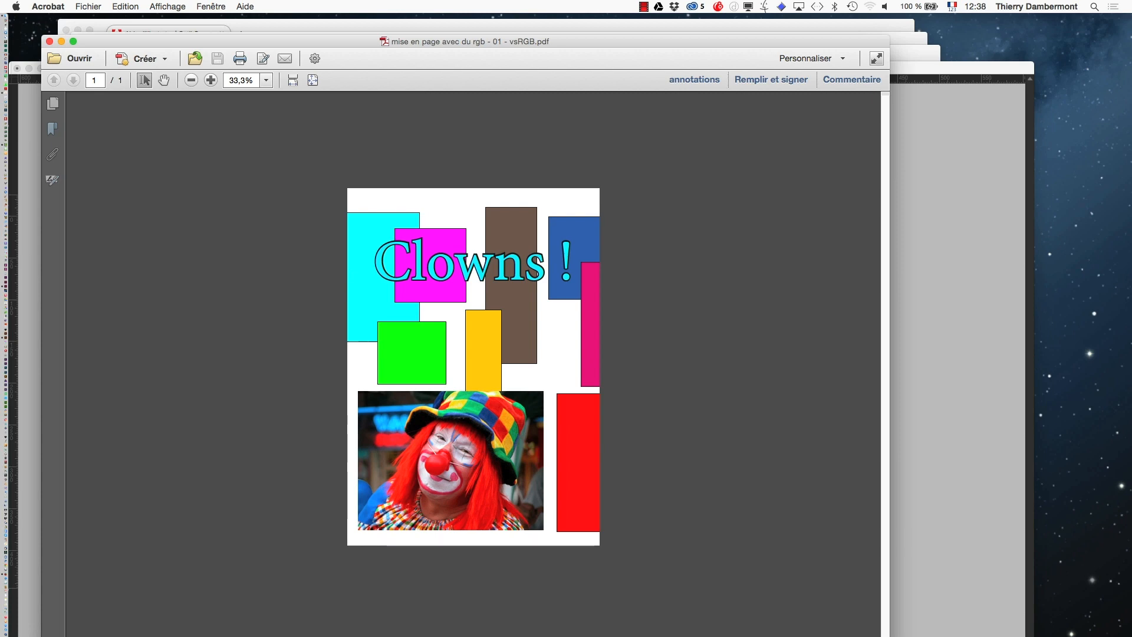
left_click_drag(880, 634, 478, 635)
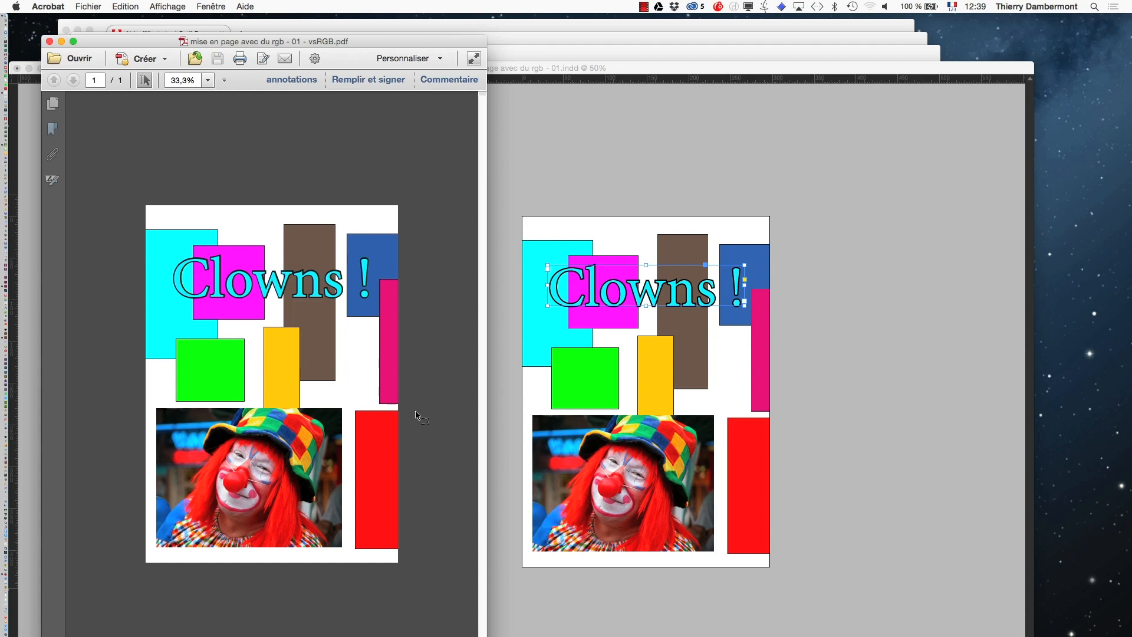
Step: Switch back to InDesign, examine the file formats available for exporting the layout, and cancel the export
key("super+Tab")
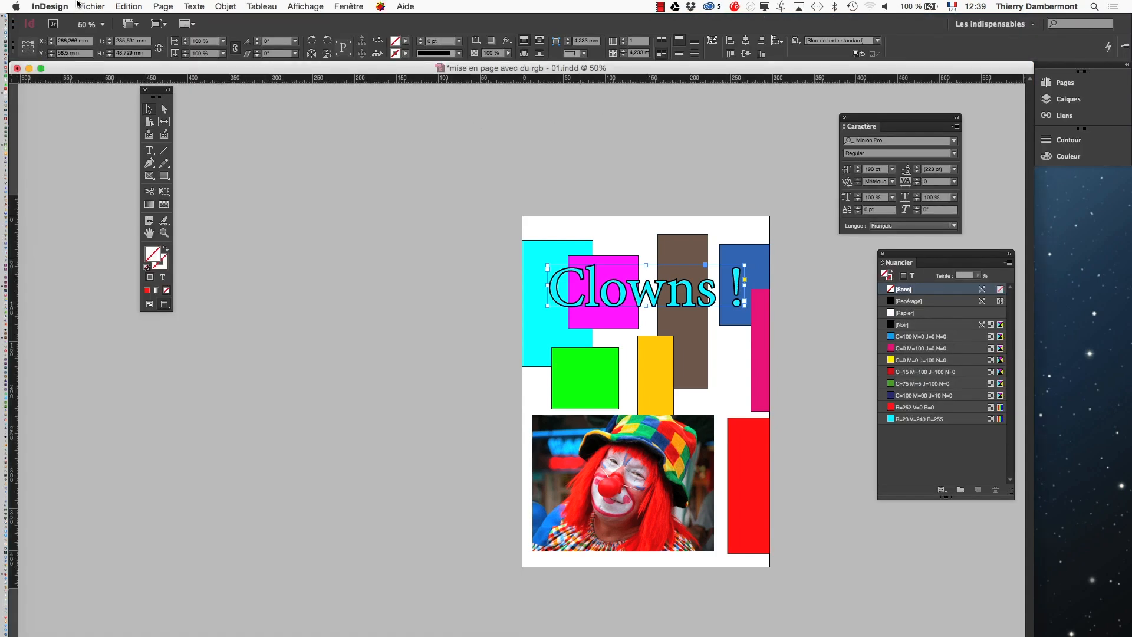
left_click(89, 7)
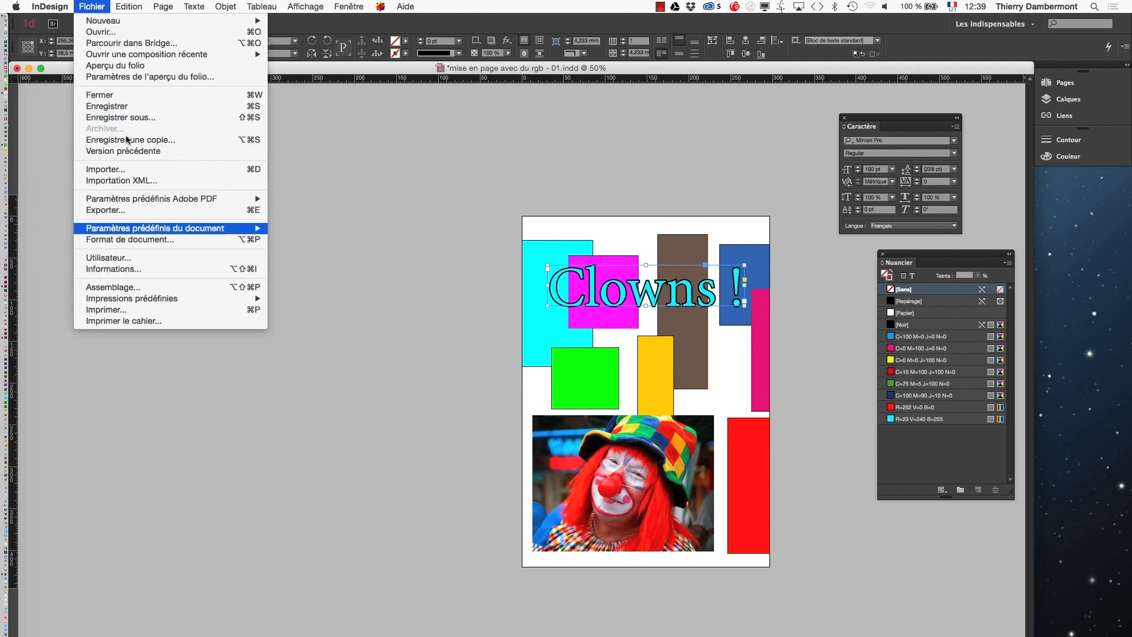
left_click(143, 210)
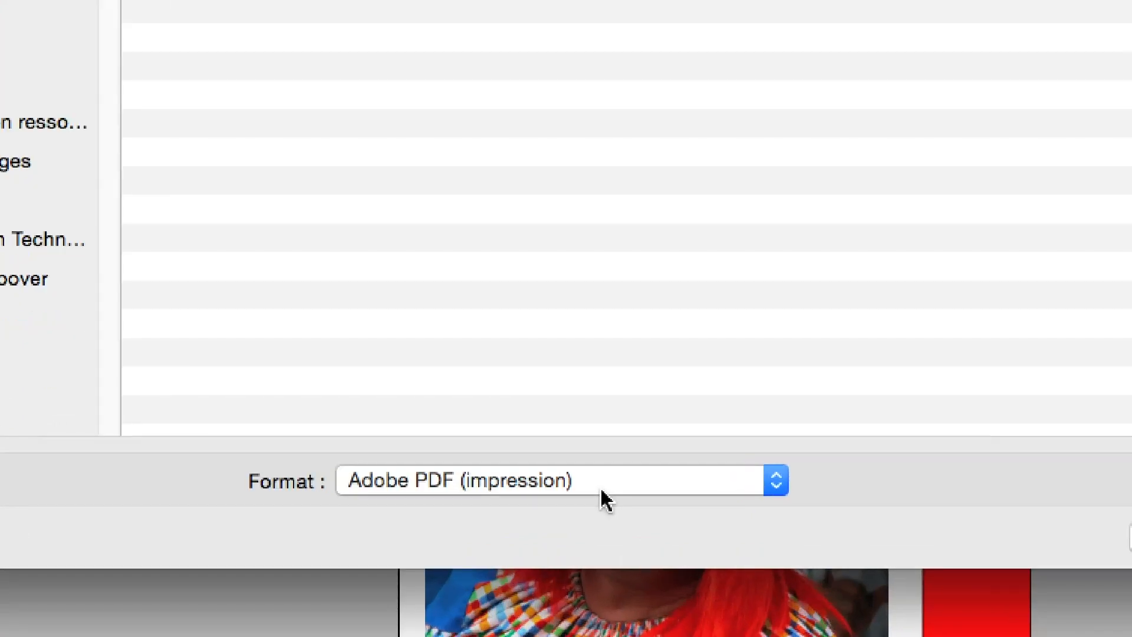
left_click(602, 491)
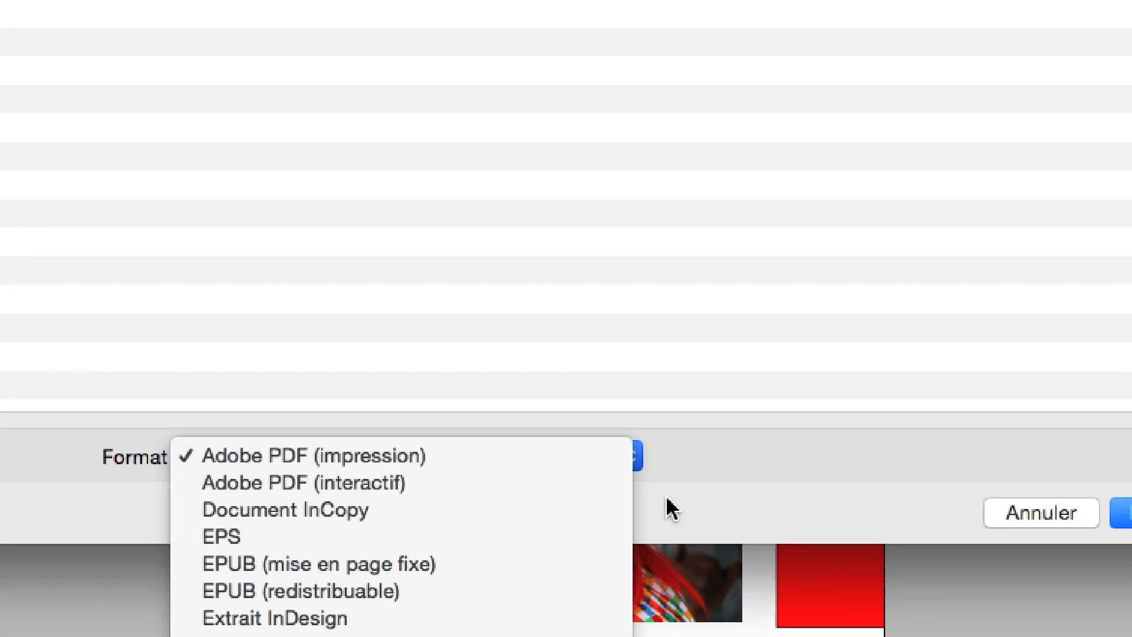
left_click(670, 495)
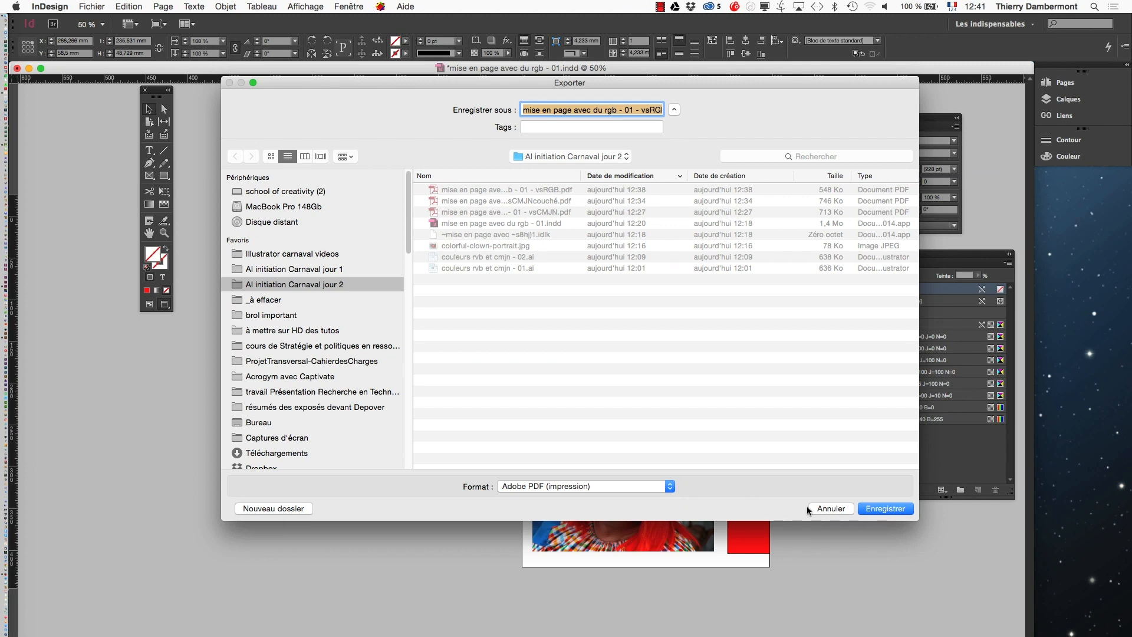
left_click(822, 508)
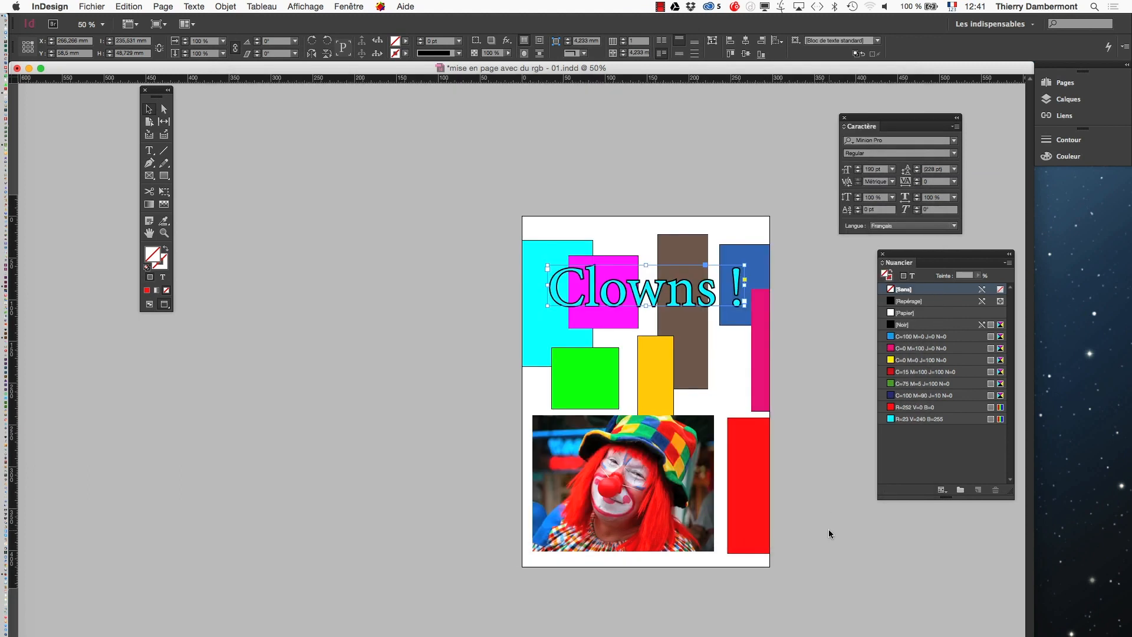